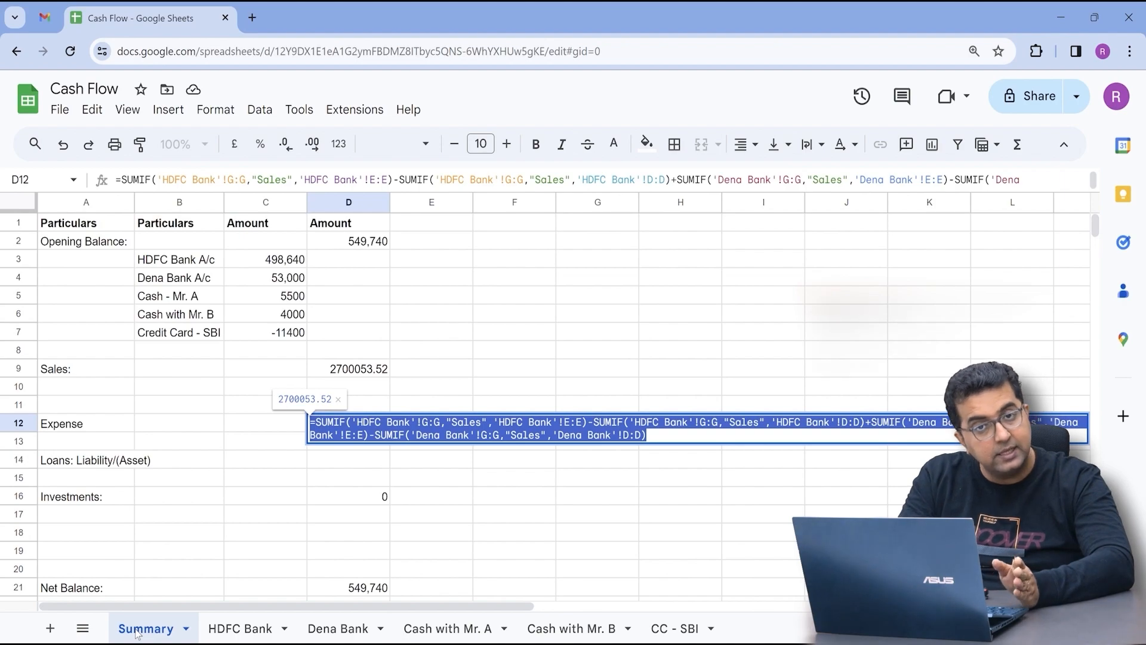
- Examine the criteria and ranges of the SUMIF formula in Expense cell D12, leaving it unedited
{"action": "key", "text": "Left"}
{"action": "key", "text": "Right"}
{"action": "key", "text": "Right"}
{"action": "key", "text": "Right"}
{"action": "key", "text": "Right"}
{"action": "key", "text": "Right"}
{"action": "key", "text": "Right"}
{"action": "key", "text": "Right"}
{"action": "key", "text": "Right"}
{"action": "key", "text": "Right"}
{"action": "key", "text": "Right"}
{"action": "key", "text": "Right"}
{"action": "key", "text": "Right"}
{"action": "key", "text": "Right"}
{"action": "key", "text": "Right"}
{"action": "key", "text": "Right"}
{"action": "key", "text": "Right"}
{"action": "key", "text": "Right"}
{"action": "key", "text": "Right"}
{"action": "key", "text": "Right"}
{"action": "key", "text": "Right"}
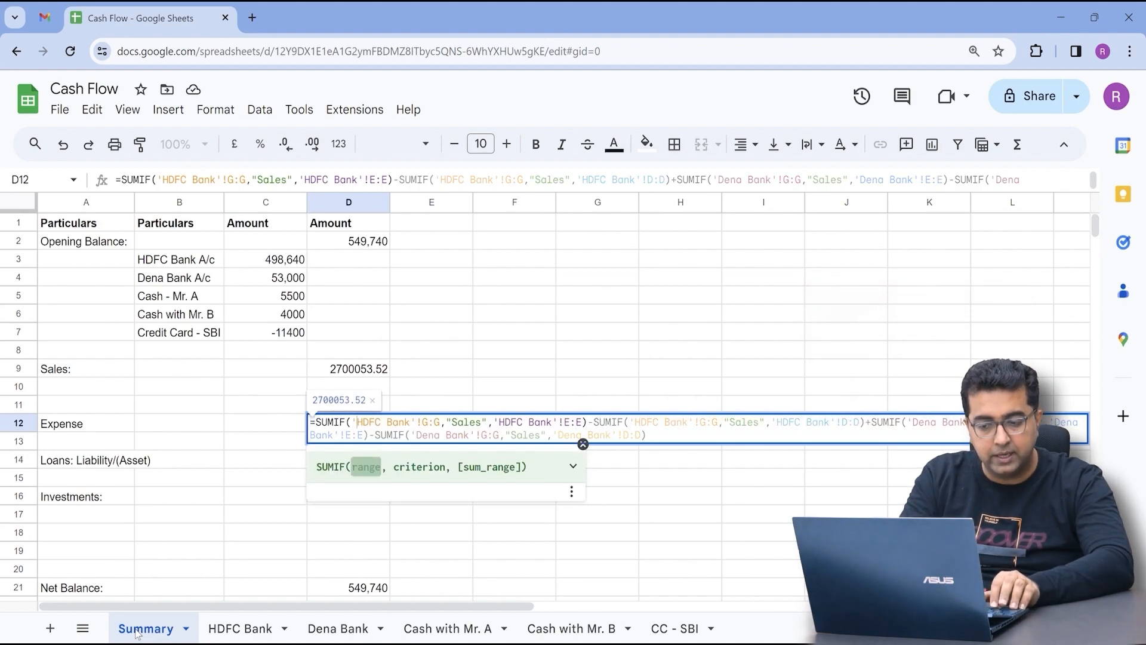
{"action": "key", "text": "Right"}
{"action": "key", "text": "Right"}
{"action": "key", "text": "Right"}
{"action": "key", "text": "Right"}
{"action": "key", "text": "Right"}
{"action": "key", "text": "Right"}
{"action": "key", "text": "Right"}
{"action": "key", "text": "Right"}
{"action": "key", "text": "Right"}
{"action": "key", "text": "Right"}
{"action": "key", "text": "Right"}
{"action": "key", "text": "Right"}
{"action": "key", "text": "Right"}
{"action": "key", "text": "Right"}
{"action": "key", "text": "Right"}
{"action": "key", "text": "Right"}
{"action": "key", "text": "Right"}
{"action": "key", "text": "Right"}
{"action": "key", "text": "Right"}
{"action": "key", "text": "Right"}
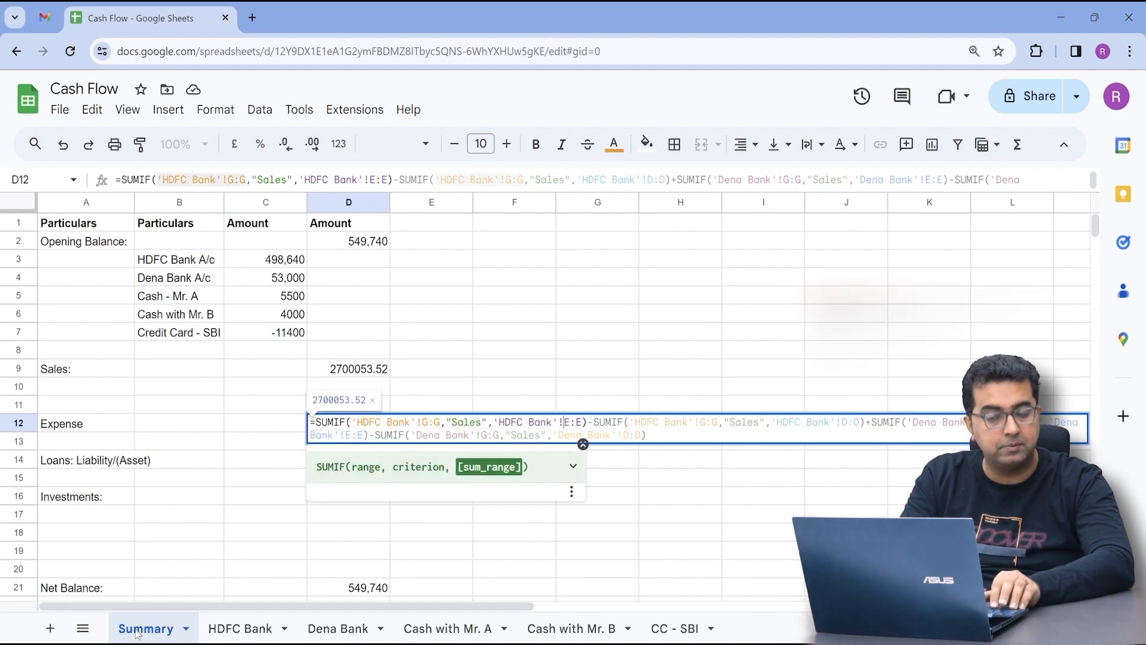
{"action": "key", "text": "End"}
{"action": "key", "text": "ctrl+a"}
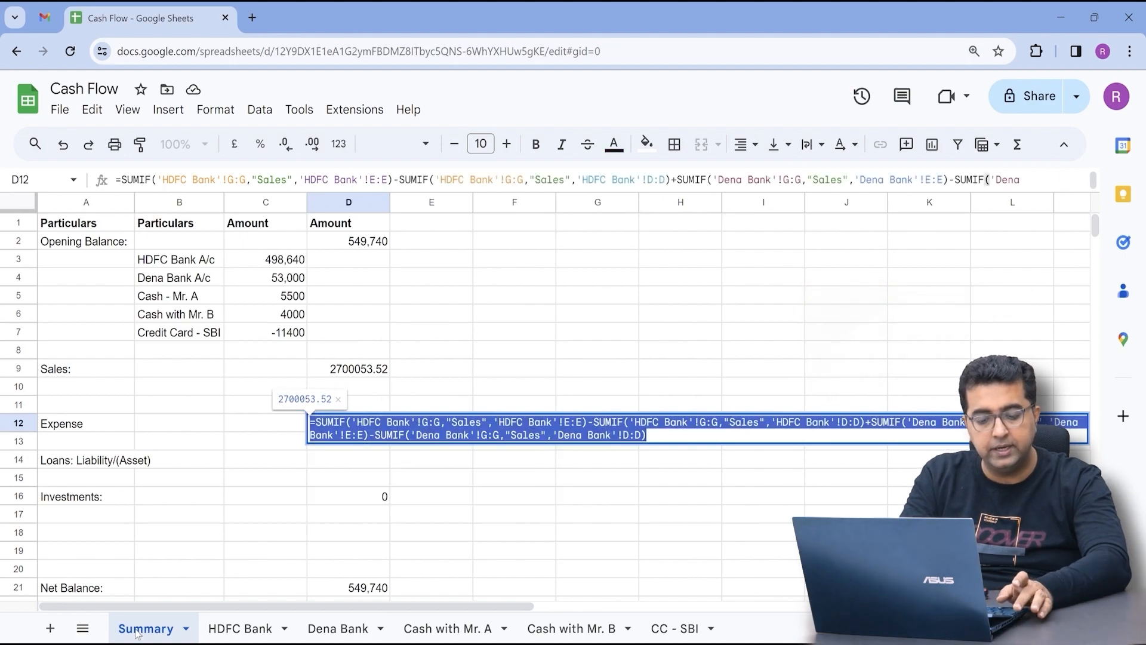
{"action": "key", "text": "Escape"}
{"action": "key", "text": "Left"}
{"action": "key", "text": "Right"}
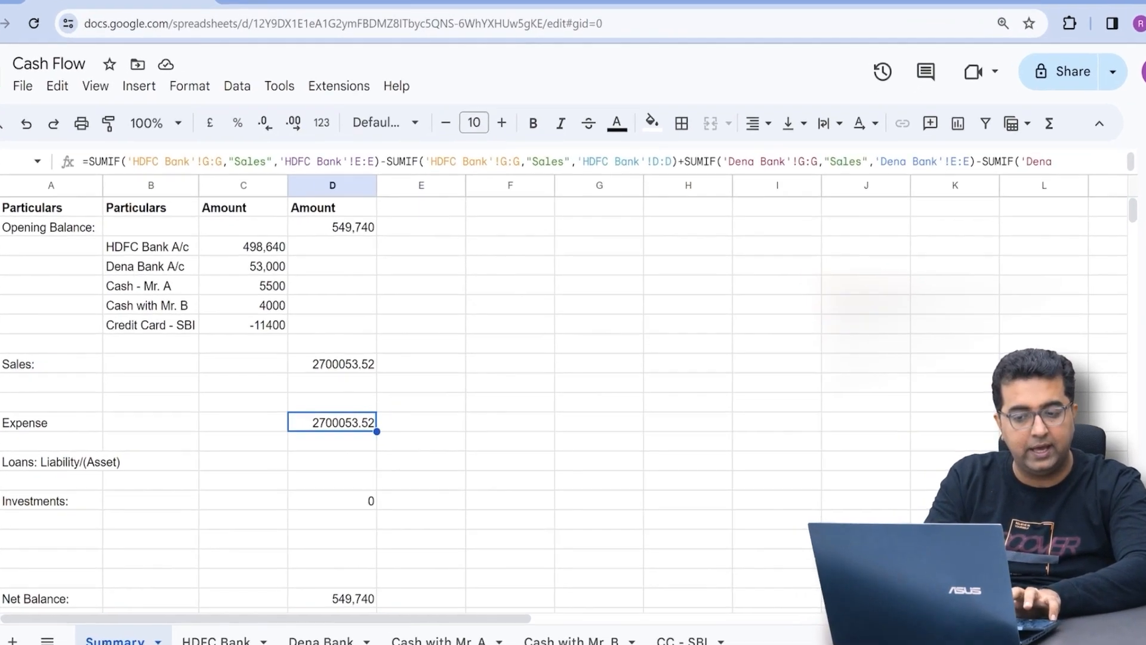
- Set up a find and replace that searches for "Sales" and substitutes "Expenses"
{"action": "key", "text": "ctrl+h"}
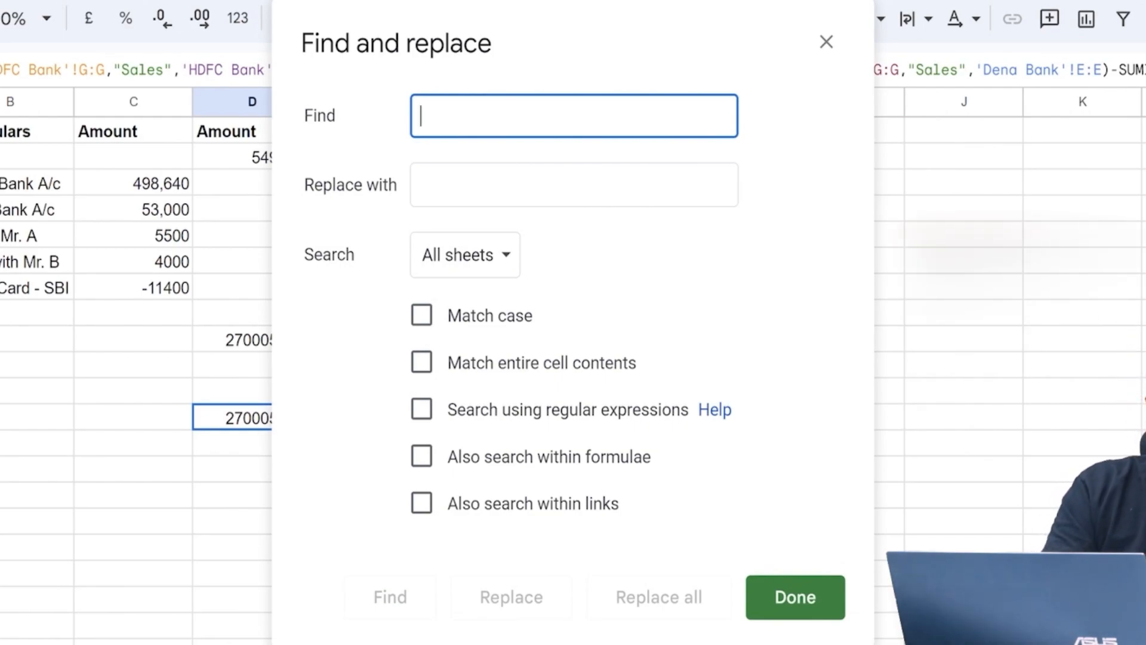
{"action": "type", "text": "Expense"}
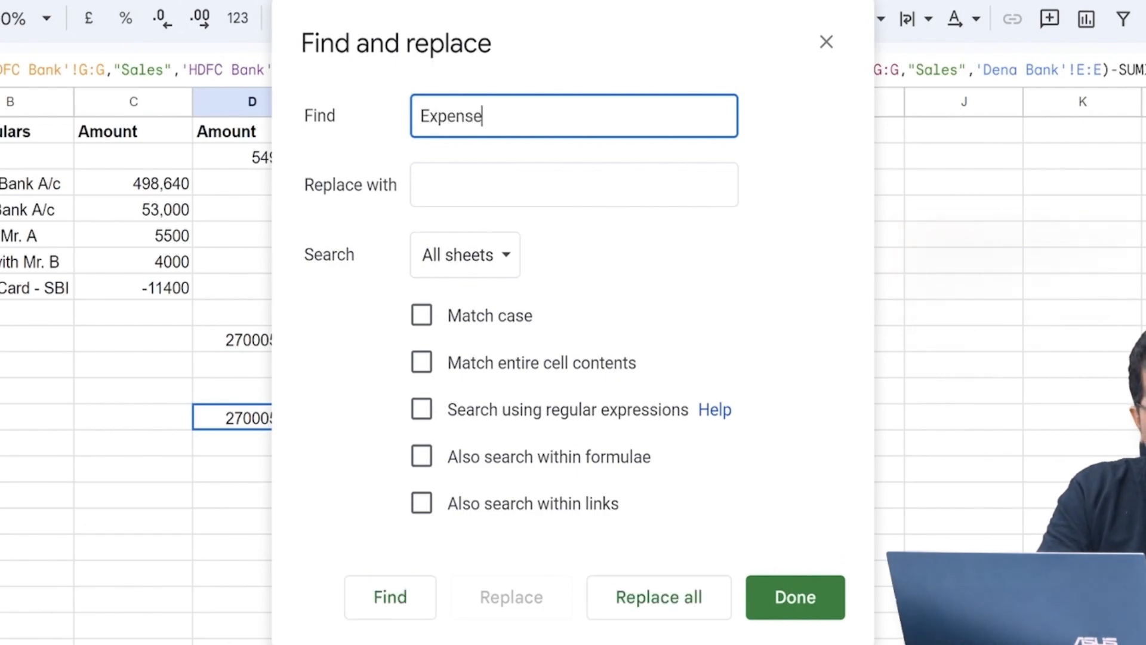
{"action": "key", "text": "ctrl+a"}
{"action": "type", "text": "Sales"}
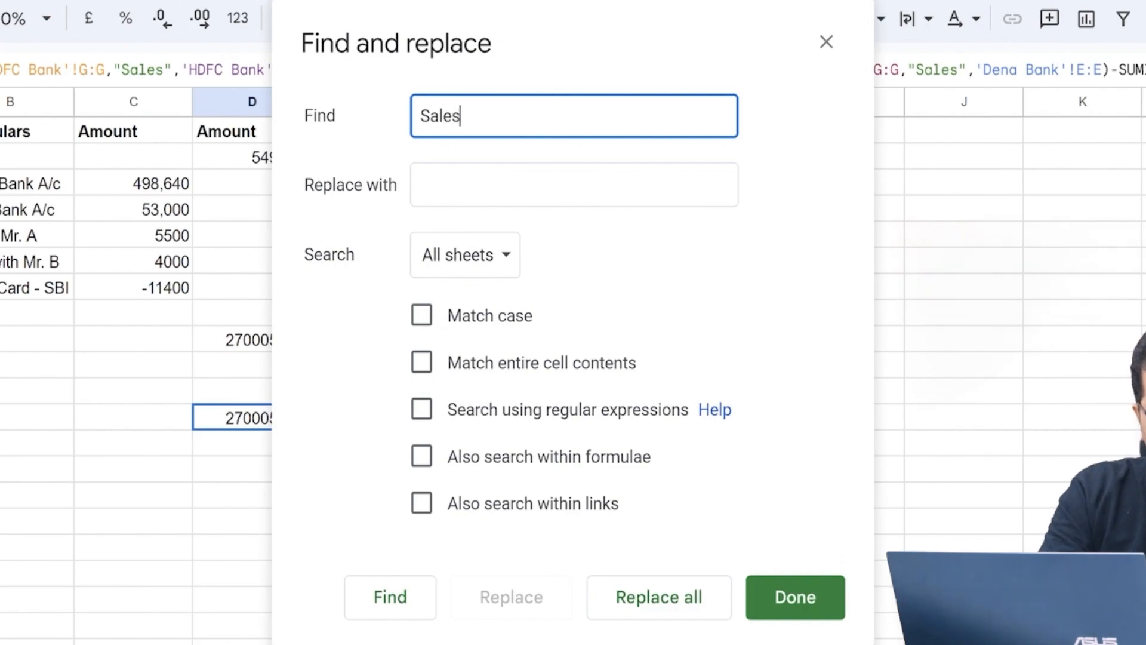
{"action": "key", "text": "Tab"}
{"action": "type", "text": "Expenses"}
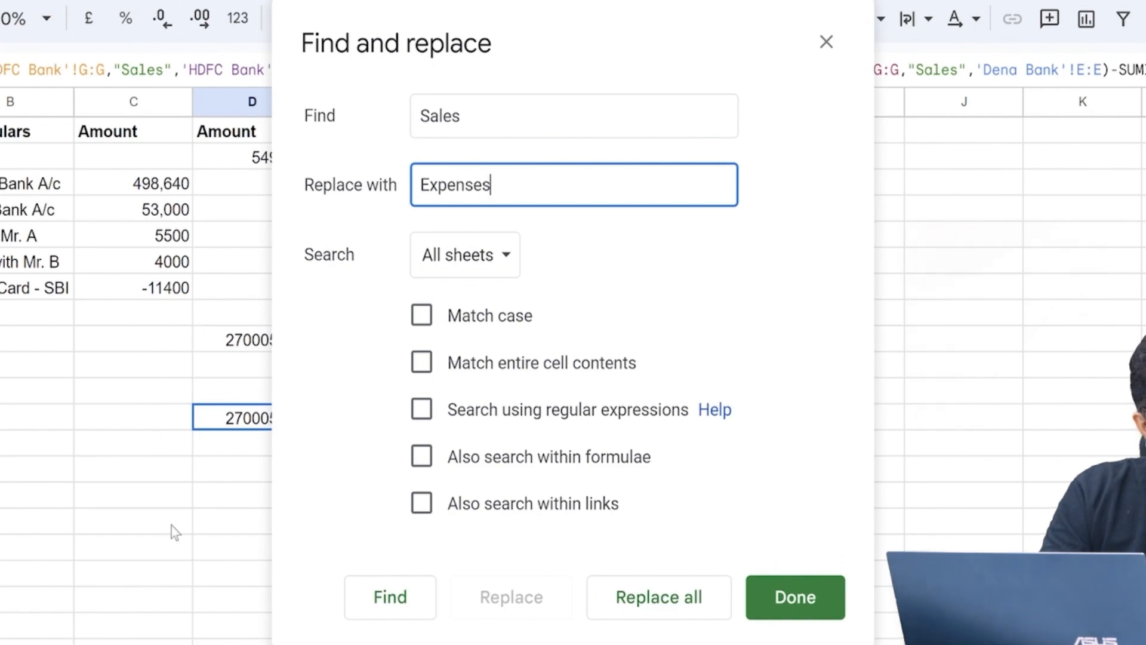
- Replace all matches only in the specific range Summary!D12, with searching within formulae enabled
{"action": "left_click", "coordinate": [457, 256]}
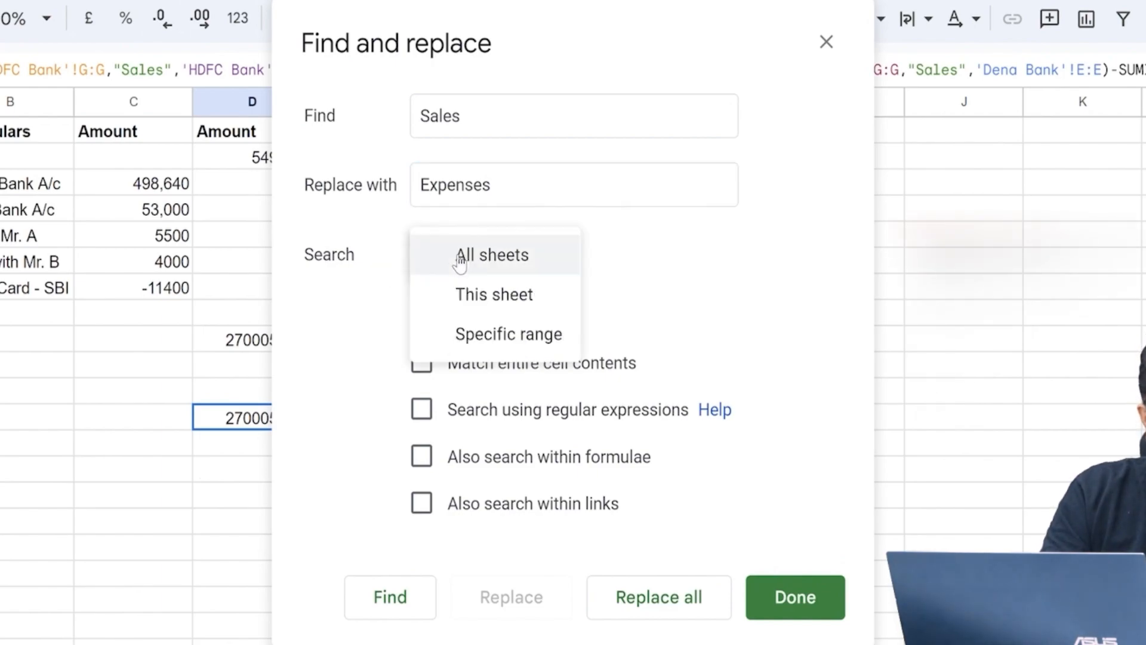
{"action": "left_click", "coordinate": [361, 263]}
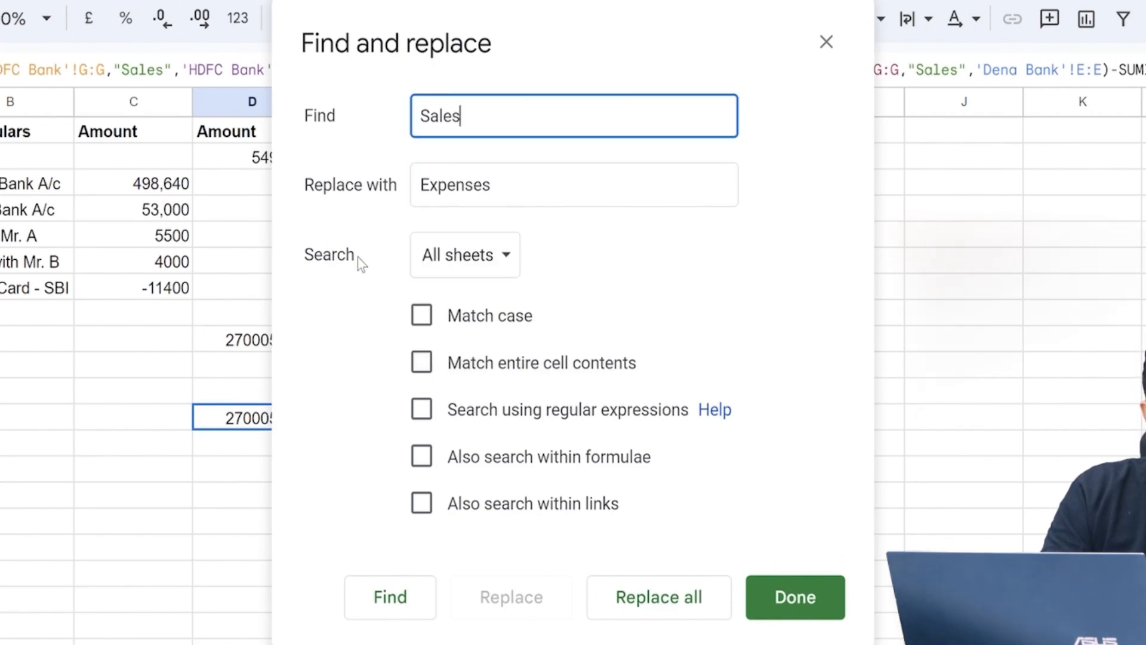
{"action": "left_click", "coordinate": [450, 256]}
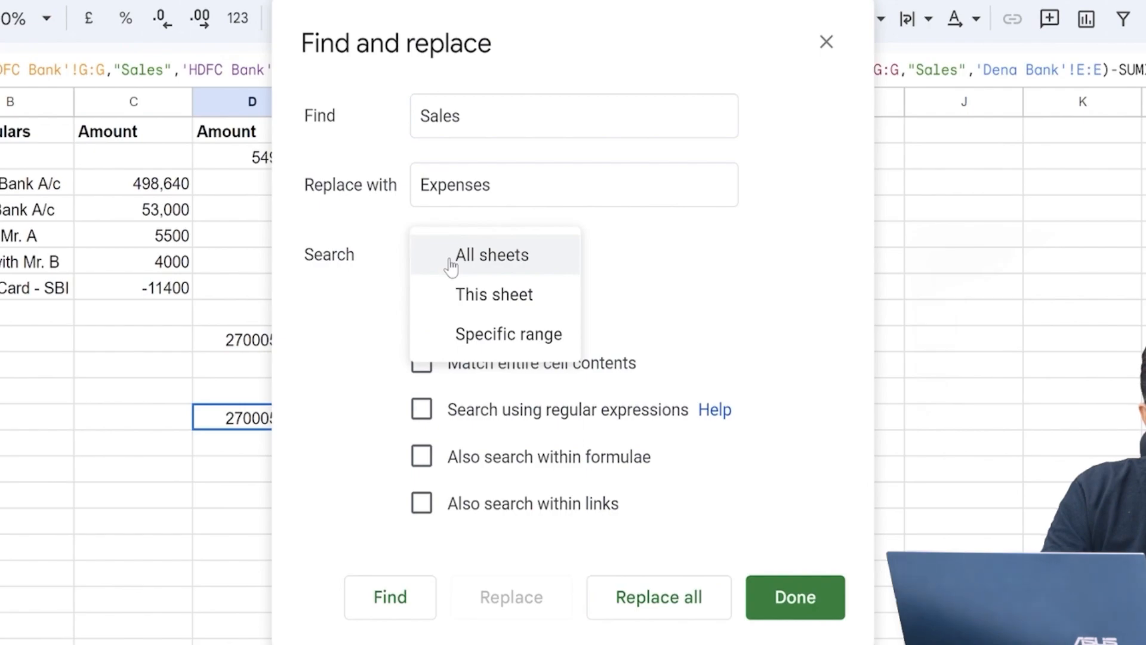
{"action": "left_click", "coordinate": [527, 338]}
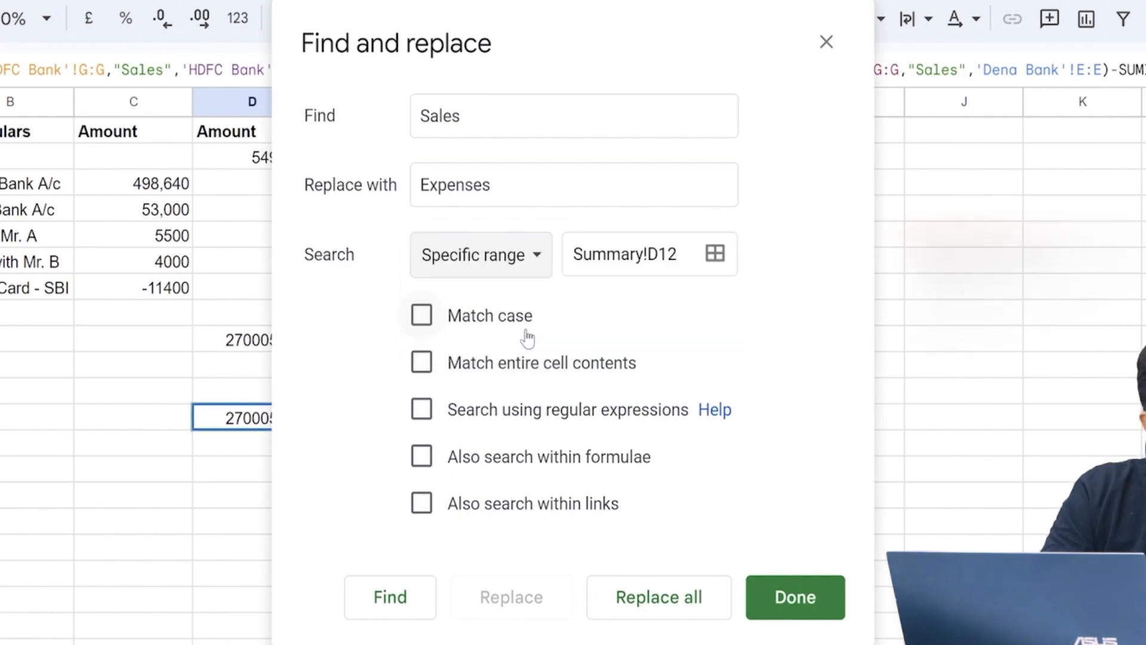
{"action": "left_click", "coordinate": [425, 463]}
{"action": "left_click", "coordinate": [425, 462]}
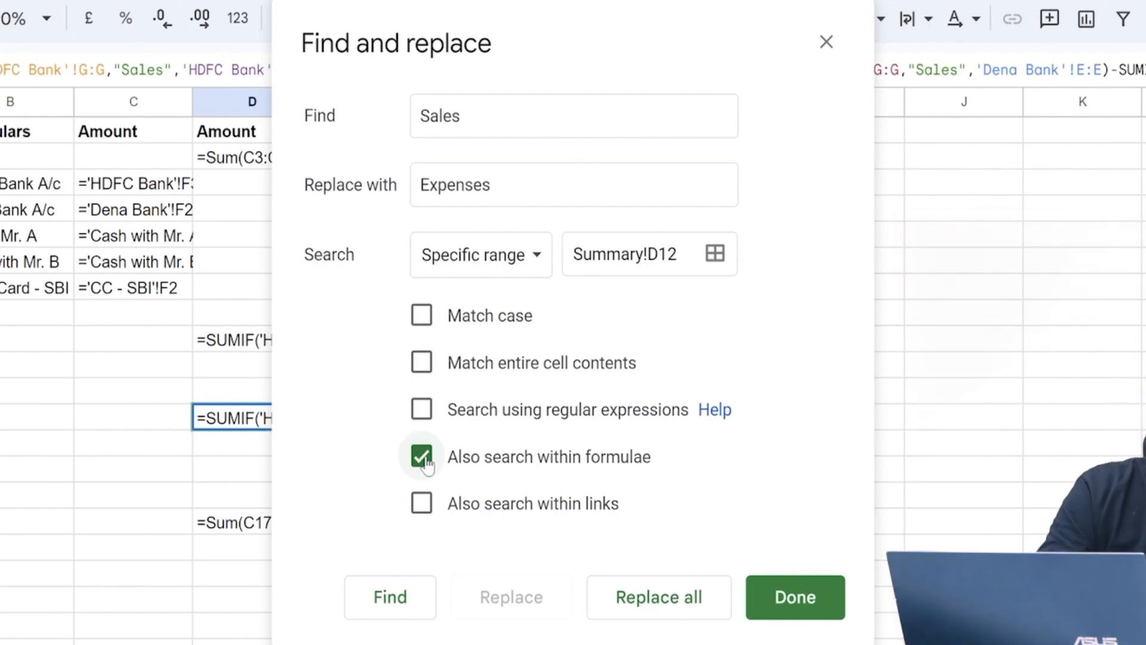
{"action": "left_click", "coordinate": [689, 604]}
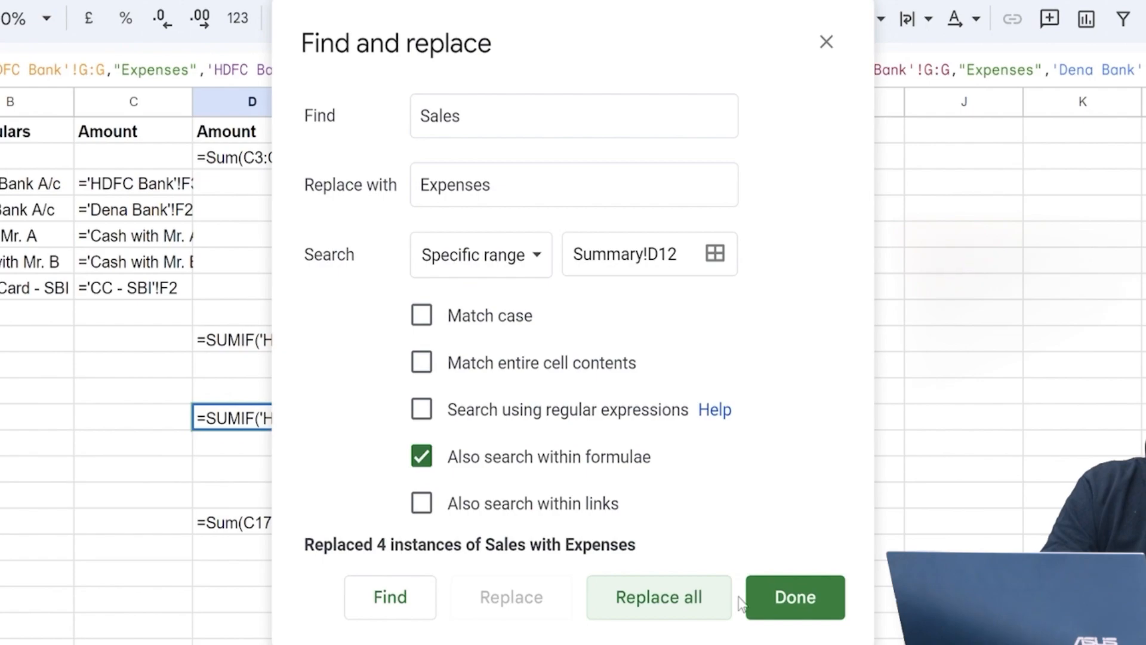
{"action": "left_click", "coordinate": [780, 599]}
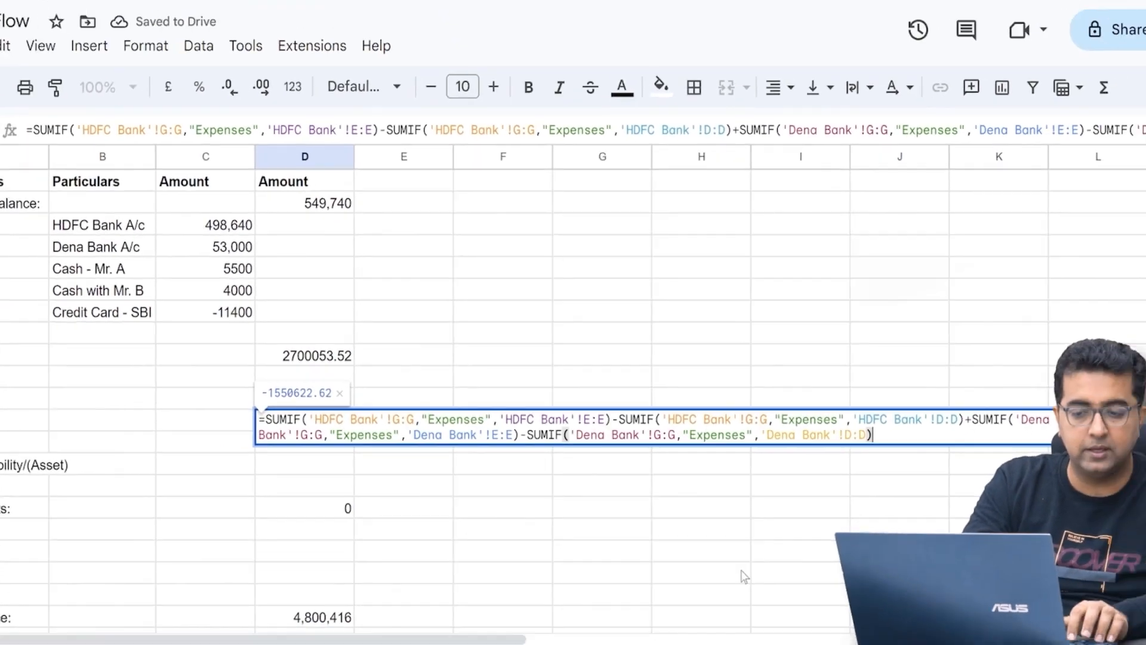
- Insert a minus sign before the first HDFC Bank SUMIF in the D12 expense formula
{"action": "key", "text": "Up"}
{"action": "key", "text": "Up"}
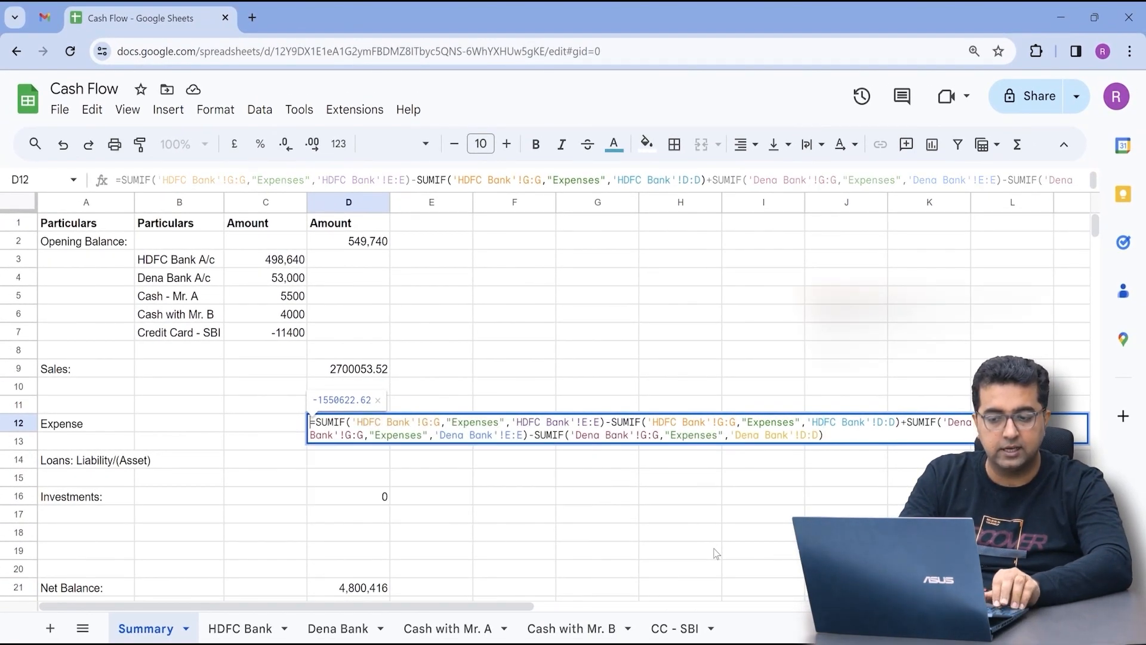
{"action": "key", "text": "Right"}
{"action": "key", "text": "Right"}
{"action": "key", "text": "Right"}
{"action": "key", "text": "Right"}
{"action": "key", "text": "Right"}
{"action": "key", "text": "Right"}
{"action": "key", "text": "Right"}
{"action": "key", "text": "Right"}
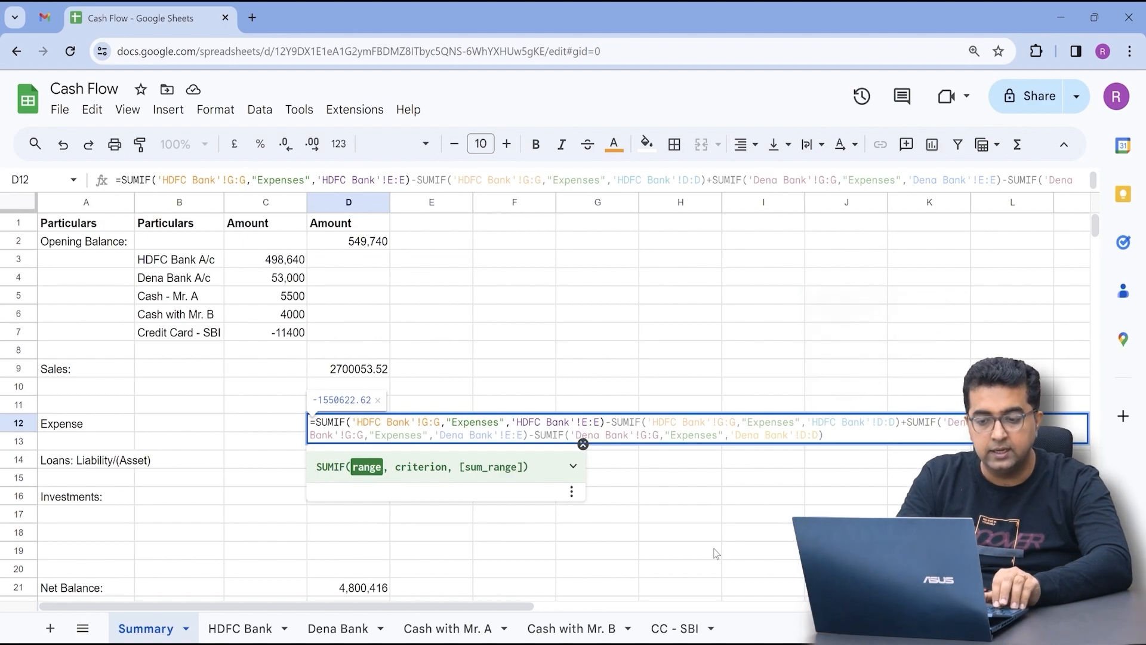
{"action": "key", "text": "Left"}
{"action": "key", "text": "Left"}
{"action": "key", "text": "Left"}
{"action": "key", "text": "Left"}
{"action": "key", "text": "Left"}
{"action": "key", "text": "Left"}
{"action": "key", "text": "Left"}
{"action": "key", "text": "Left"}
{"action": "key", "text": "Right"}
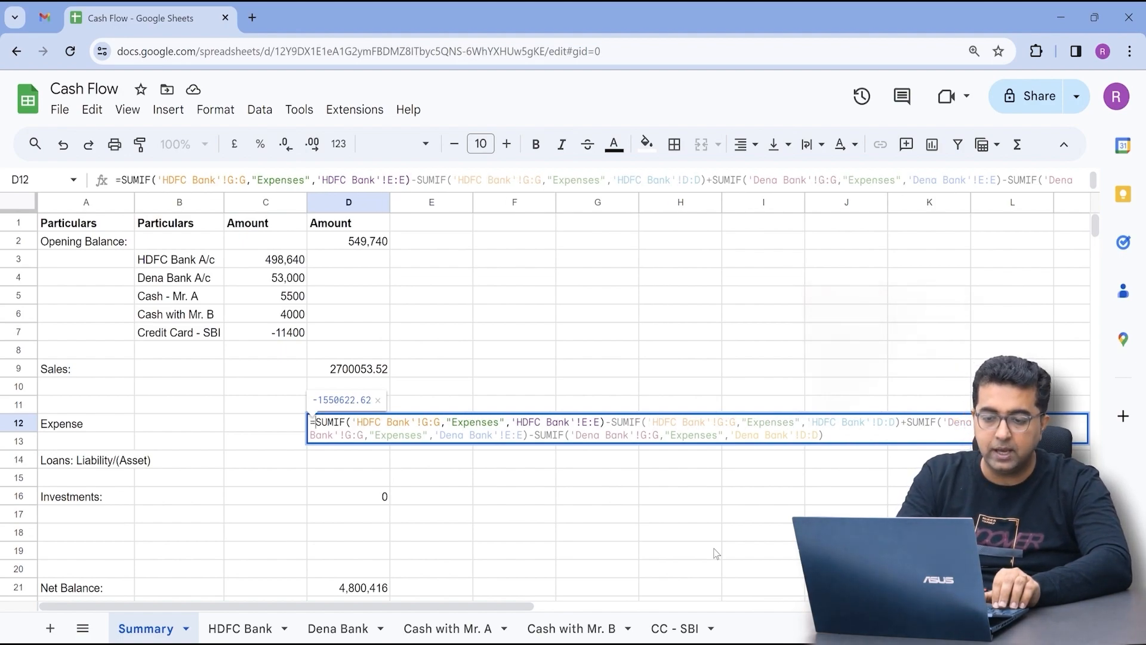
{"action": "type", "text": "-"}
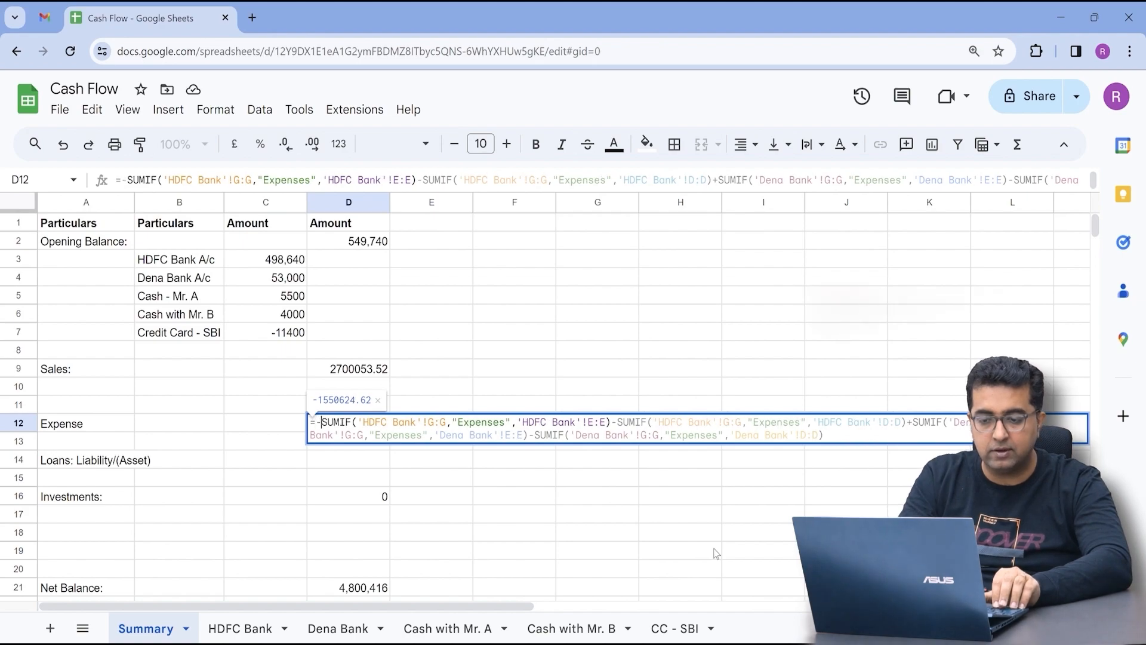
- Change the operator between the two HDFC Bank SUMIF terms in the D12 formula to a plus sign
{"action": "key", "text": "Right"}
{"action": "key", "text": "Right"}
{"action": "key", "text": "Right"}
{"action": "key", "text": "Right"}
{"action": "key", "text": "Right"}
{"action": "key", "text": "Right"}
{"action": "key", "text": "Right"}
{"action": "key", "text": "Right"}
{"action": "key", "text": "Right"}
{"action": "key", "text": "Right"}
{"action": "key", "text": "Right"}
{"action": "key", "text": "Right"}
{"action": "key", "text": "Right"}
{"action": "key", "text": "Right"}
{"action": "key", "text": "Right"}
{"action": "key", "text": "Right"}
{"action": "key", "text": "Right"}
{"action": "key", "text": "Right"}
{"action": "key", "text": "Right"}
{"action": "key", "text": "Right"}
{"action": "key", "text": "Right"}
{"action": "key", "text": "Right"}
{"action": "key", "text": "Right"}
{"action": "key", "text": "Right"}
{"action": "key", "text": "Right"}
{"action": "key", "text": "Right"}
{"action": "key", "text": "Right"}
{"action": "key", "text": "Right"}
{"action": "key", "text": "Right"}
{"action": "key", "text": "Right"}
{"action": "key", "text": "Right"}
{"action": "key", "text": "Right"}
{"action": "key", "text": "Right"}
{"action": "key", "text": "Right"}
{"action": "key", "text": "Right"}
{"action": "key", "text": "Right"}
{"action": "key", "text": "Right"}
{"action": "key", "text": "Right"}
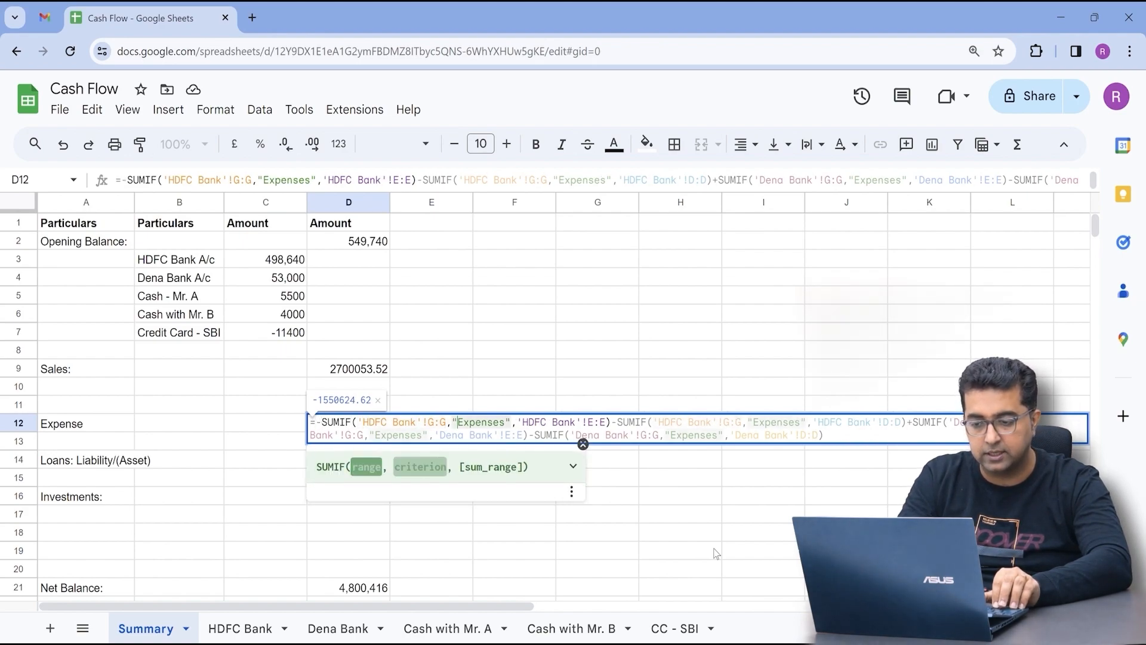
{"action": "key", "text": "Delete"}
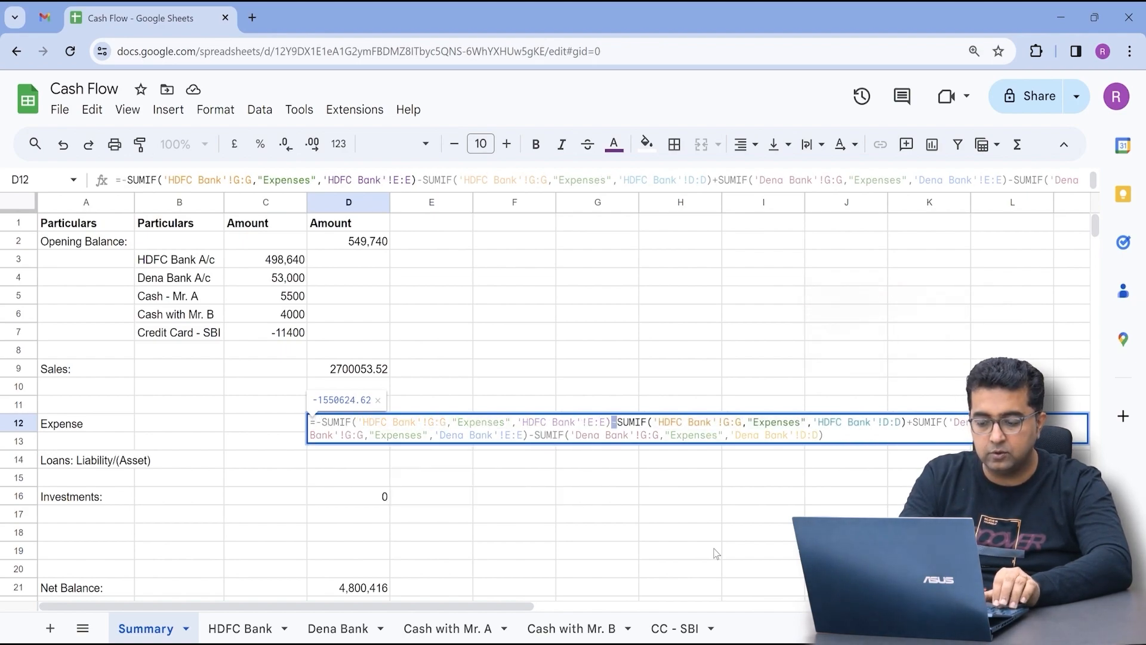
{"action": "type", "text": "+"}
- Change the operator before the first Dena Bank SUMIF in the D12 expense formula to a minus sign
{"action": "key", "text": "Right"}
{"action": "key", "text": "Right"}
{"action": "key", "text": "Right"}
{"action": "key", "text": "Right"}
{"action": "key", "text": "Right"}
{"action": "key", "text": "Right"}
{"action": "key", "text": "Right"}
{"action": "key", "text": "Right"}
{"action": "key", "text": "Right"}
{"action": "key", "text": "Right"}
{"action": "key", "text": "Right"}
{"action": "key", "text": "Right"}
{"action": "key", "text": "Right"}
{"action": "key", "text": "Right"}
{"action": "key", "text": "Right"}
{"action": "key", "text": "Right"}
{"action": "key", "text": "Right"}
{"action": "key", "text": "Right"}
{"action": "key", "text": "Right"}
{"action": "key", "text": "Right"}
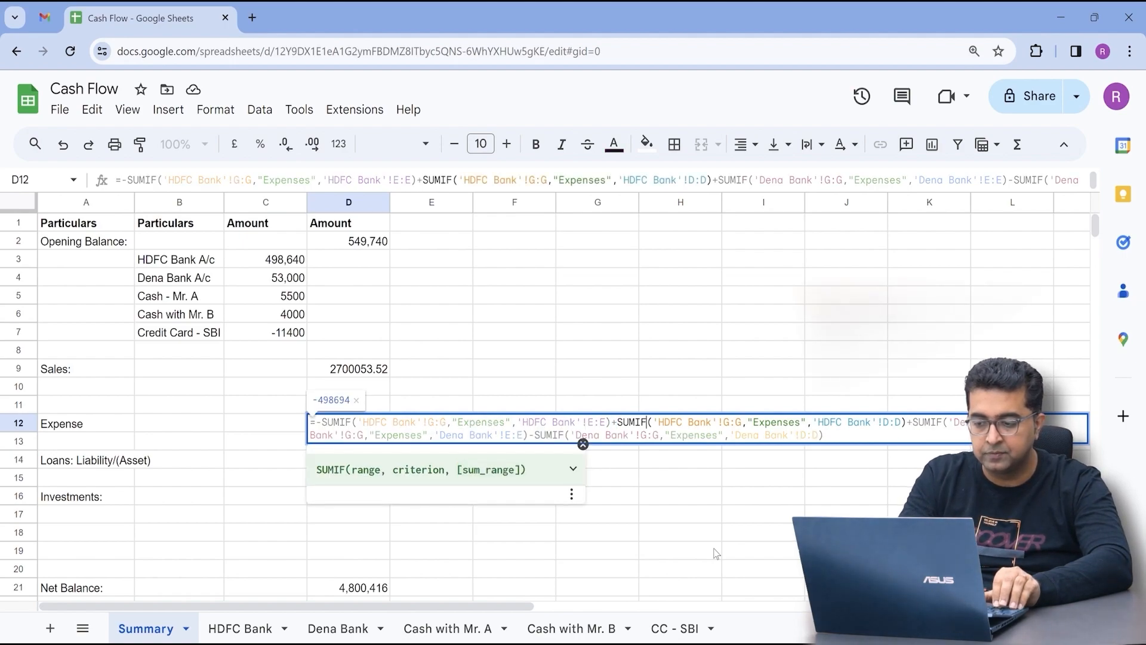
{"action": "key", "text": "shift+Right"}
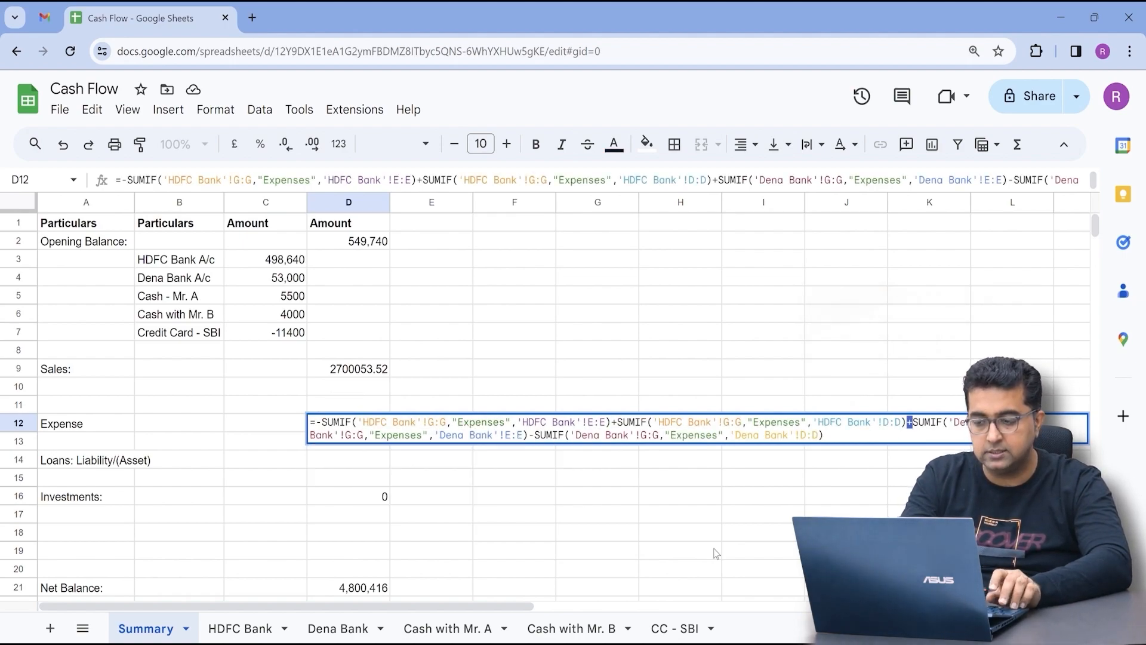
{"action": "type", "text": "-"}
- Change the operator between the two Dena Bank SUMIF terms to a plus sign and commit the D12 formula
{"action": "key", "text": "Right"}
{"action": "key", "text": "Right"}
{"action": "key", "text": "Right"}
{"action": "key", "text": "Right"}
{"action": "key", "text": "Right"}
{"action": "key", "text": "Right"}
{"action": "key", "text": "Right"}
{"action": "key", "text": "Right"}
{"action": "key", "text": "Right"}
{"action": "key", "text": "Right"}
{"action": "key", "text": "Right"}
{"action": "key", "text": "Right"}
{"action": "key", "text": "Right"}
{"action": "key", "text": "Right"}
{"action": "key", "text": "Right"}
{"action": "key", "text": "Right"}
{"action": "key", "text": "Right"}
{"action": "key", "text": "Right"}
{"action": "key", "text": "Right"}
{"action": "key", "text": "Right"}
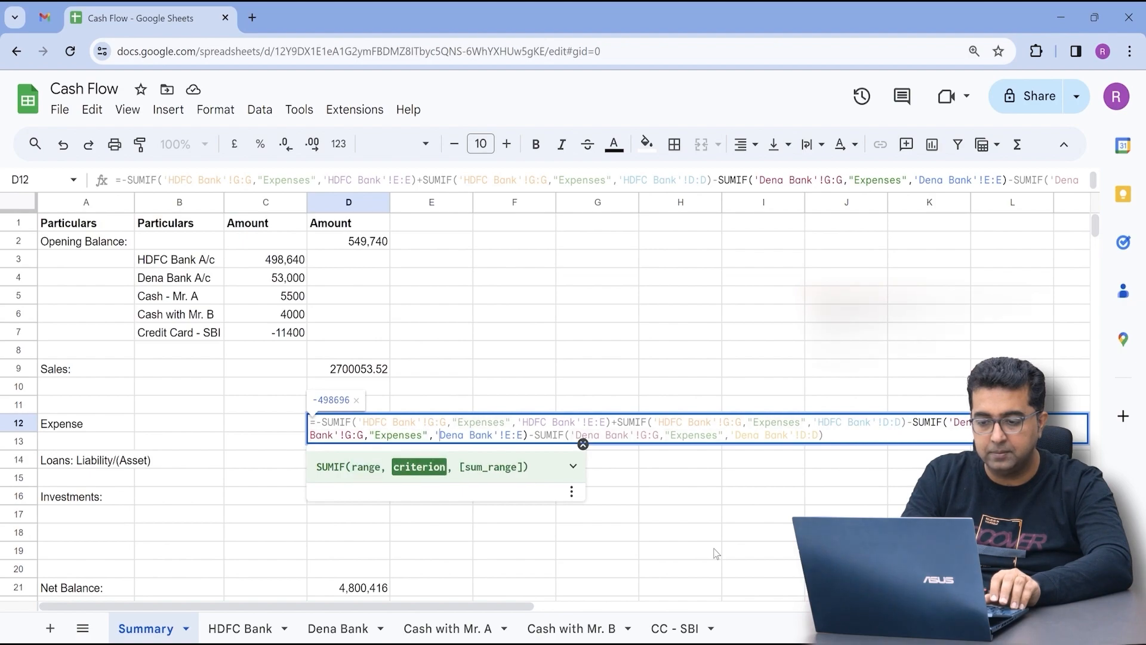
{"action": "key", "text": "Right"}
{"action": "key", "text": "Right"}
{"action": "key", "text": "shift+Right"}
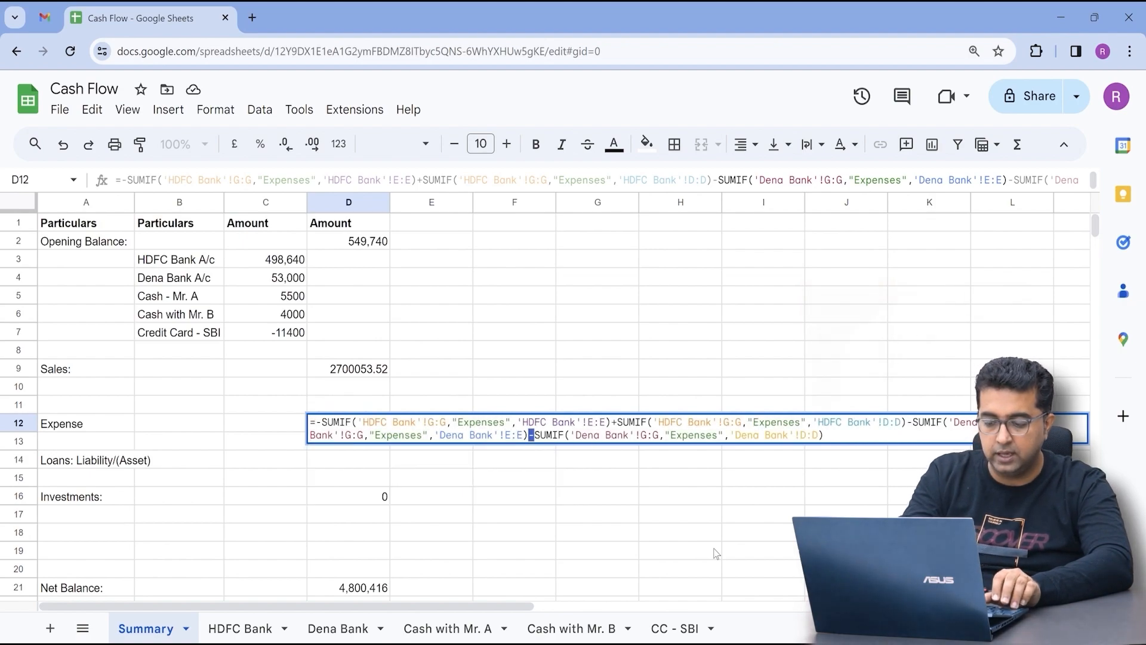
{"action": "type", "text": "+"}
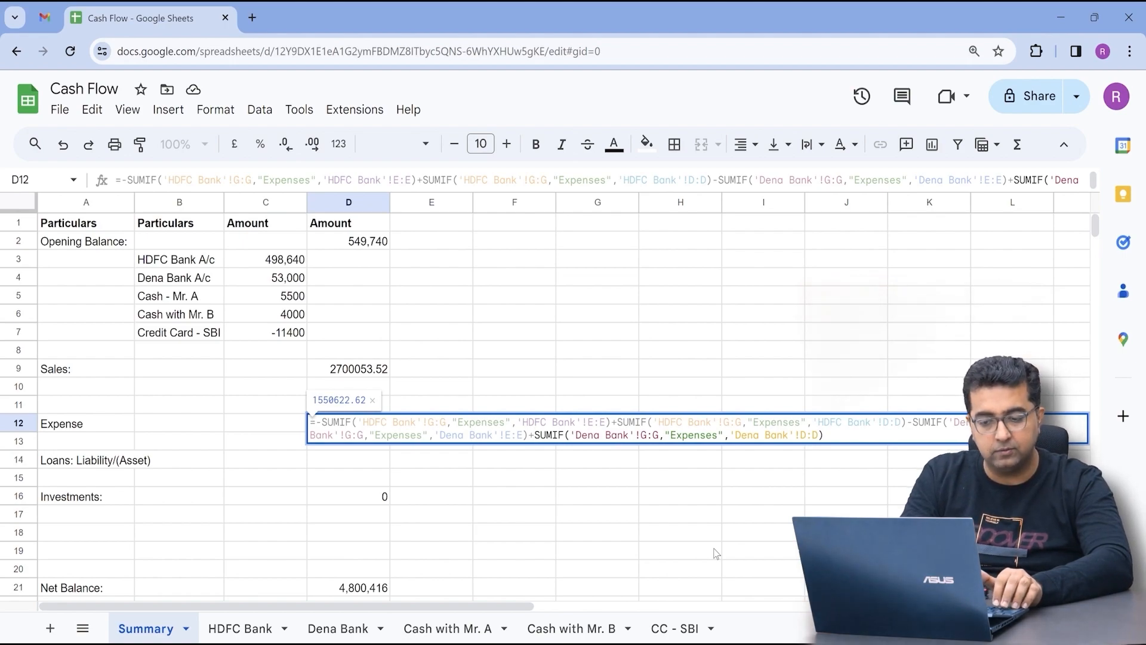
{"action": "key", "text": "Return"}
{"action": "key", "text": "Up"}
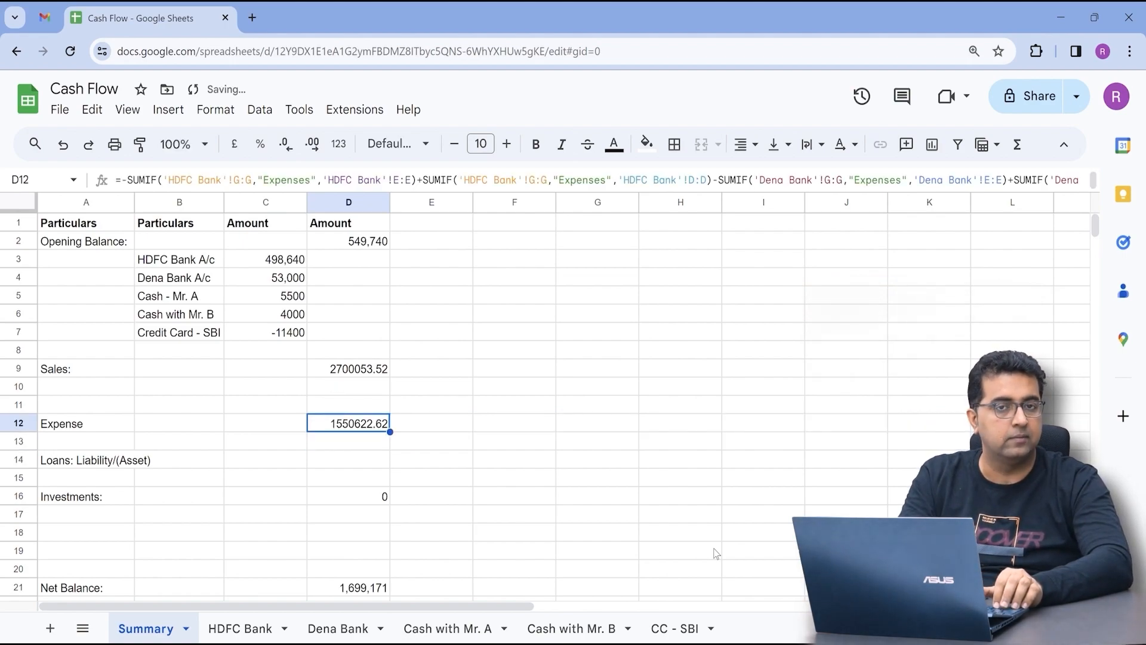
- Copy the expense formula from D12 into the Investments cell D16, replacing its existing formula
{"action": "key", "text": "Left"}
{"action": "key", "text": "Left"}
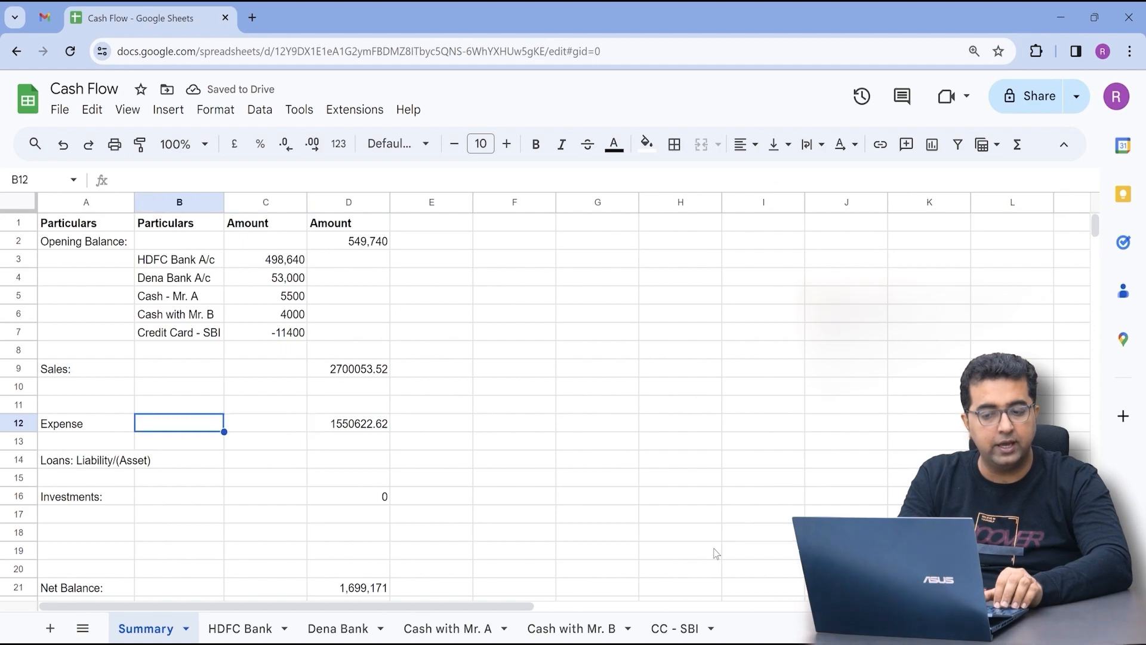
{"action": "key", "text": "Right"}
{"action": "key", "text": "Right"}
{"action": "key", "text": "ctrl+c"}
{"action": "key", "text": "Down"}
{"action": "key", "text": "Down"}
{"action": "key", "text": "Down"}
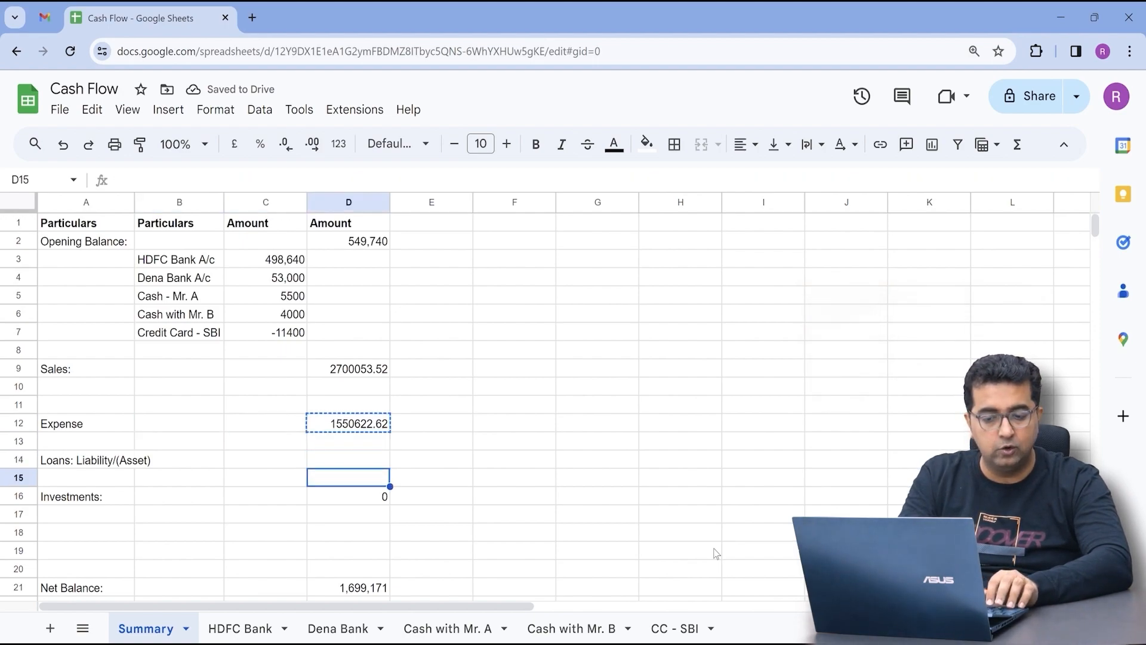
{"action": "key", "text": "Down"}
{"action": "key", "text": "Left"}
{"action": "key", "text": "Left"}
{"action": "key", "text": "Right"}
{"action": "key", "text": "Right"}
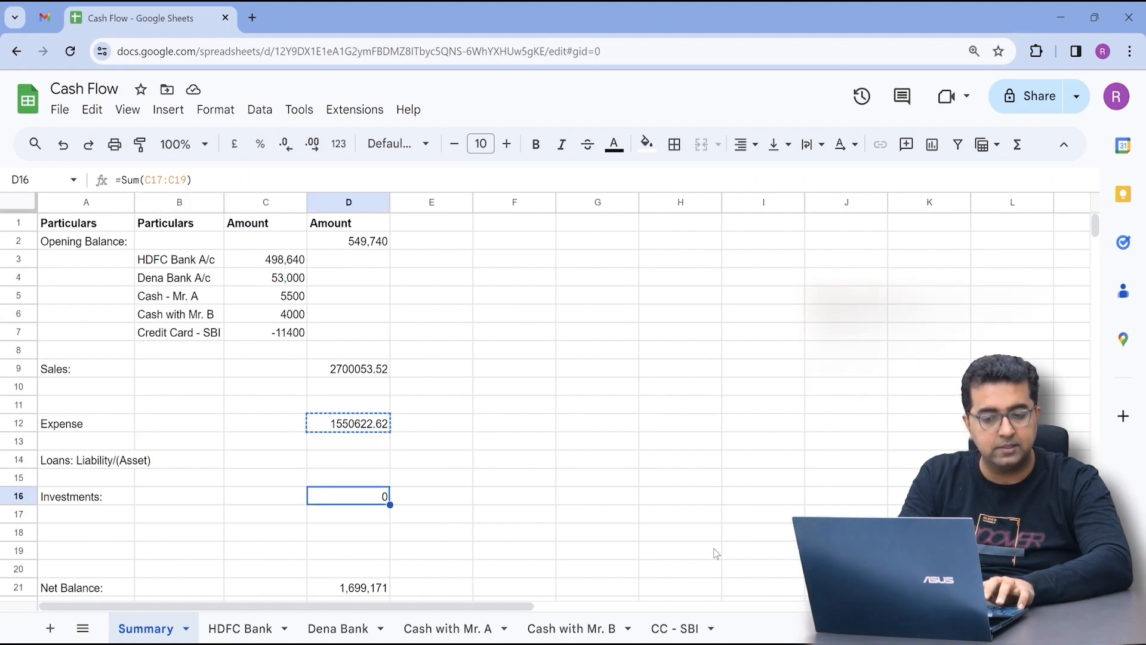
{"action": "key", "text": "ctrl+v"}
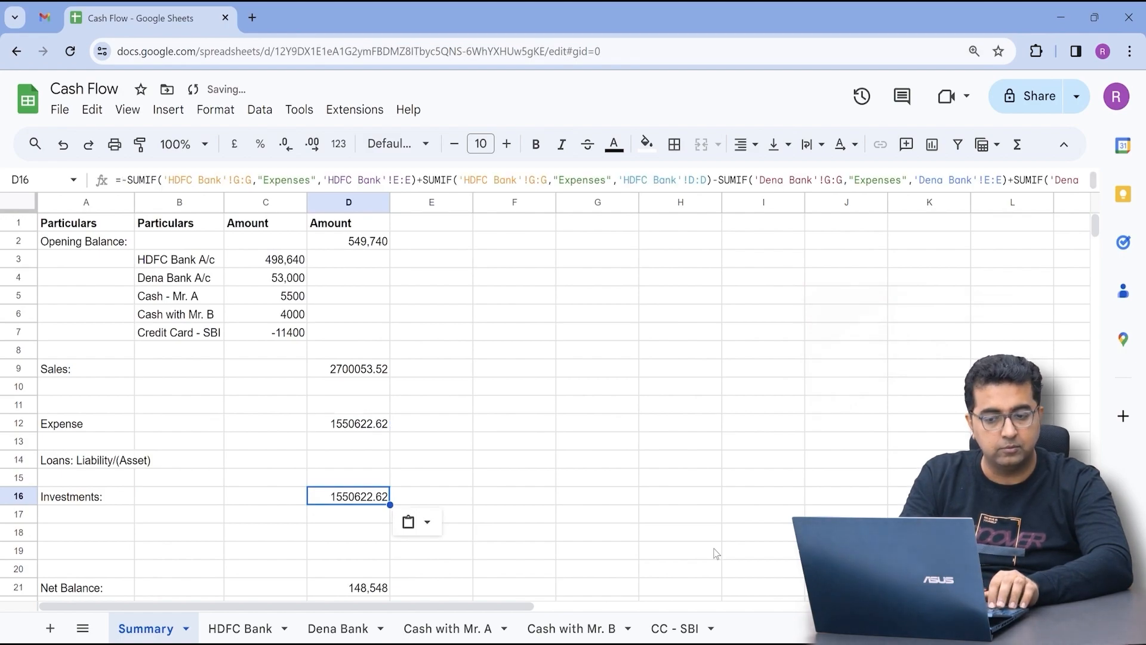
{"action": "key", "text": "F2"}
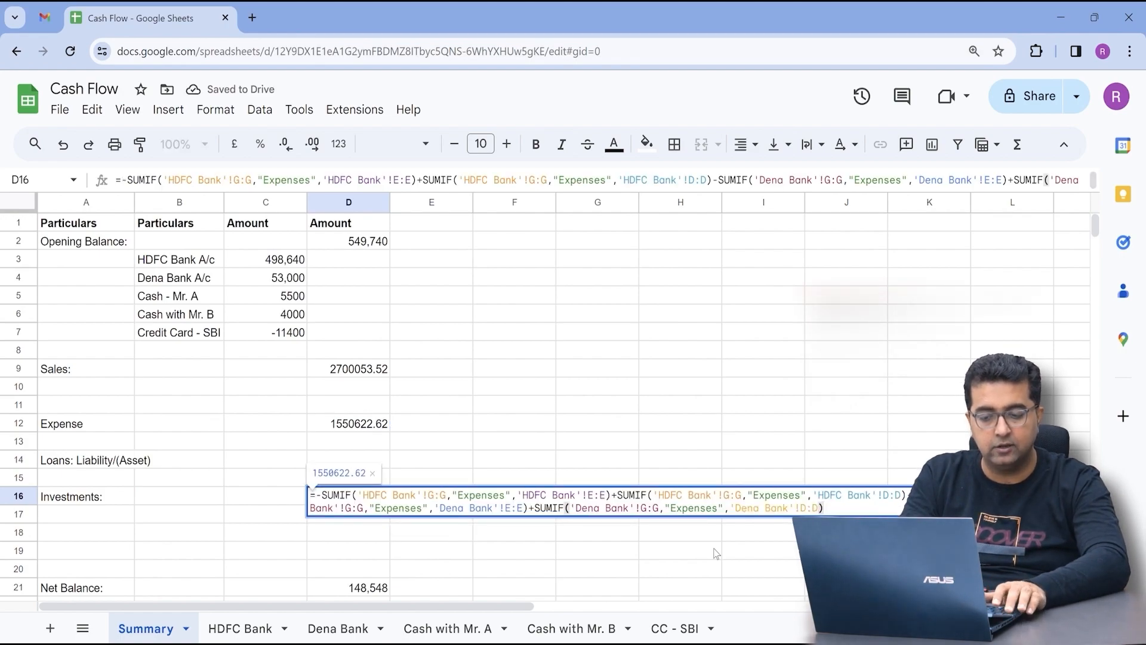
{"action": "key", "text": "Escape"}
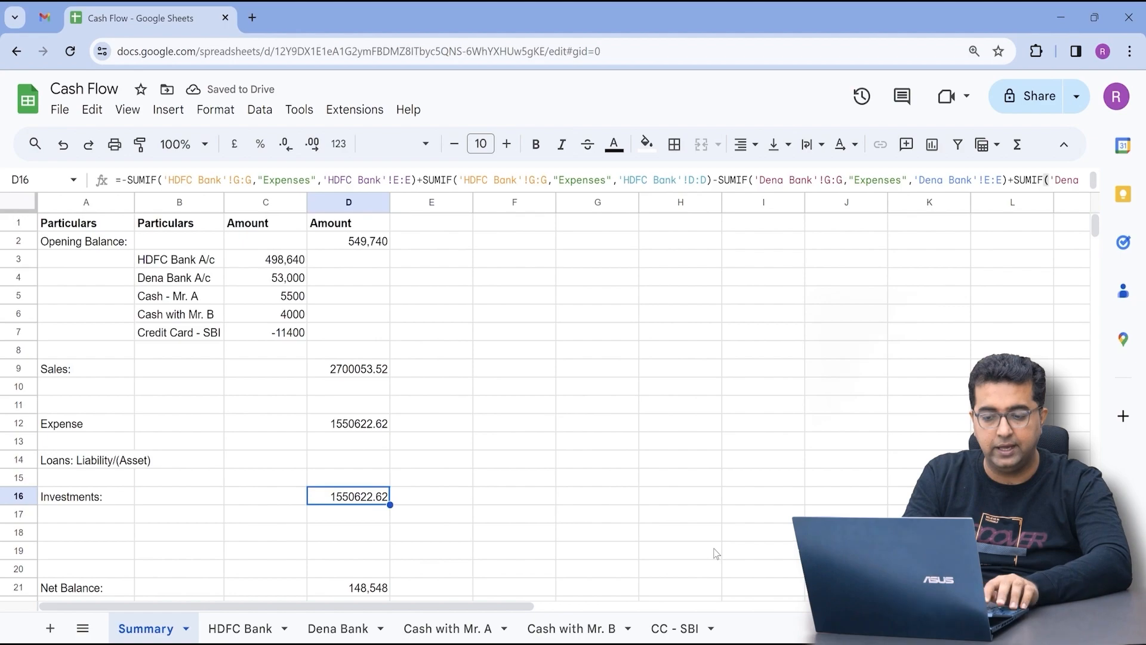
- Set up a find and replace of "Expenses" with "Investment" limited to the specific range Summary!D16
{"action": "key", "text": "ctrl+h"}
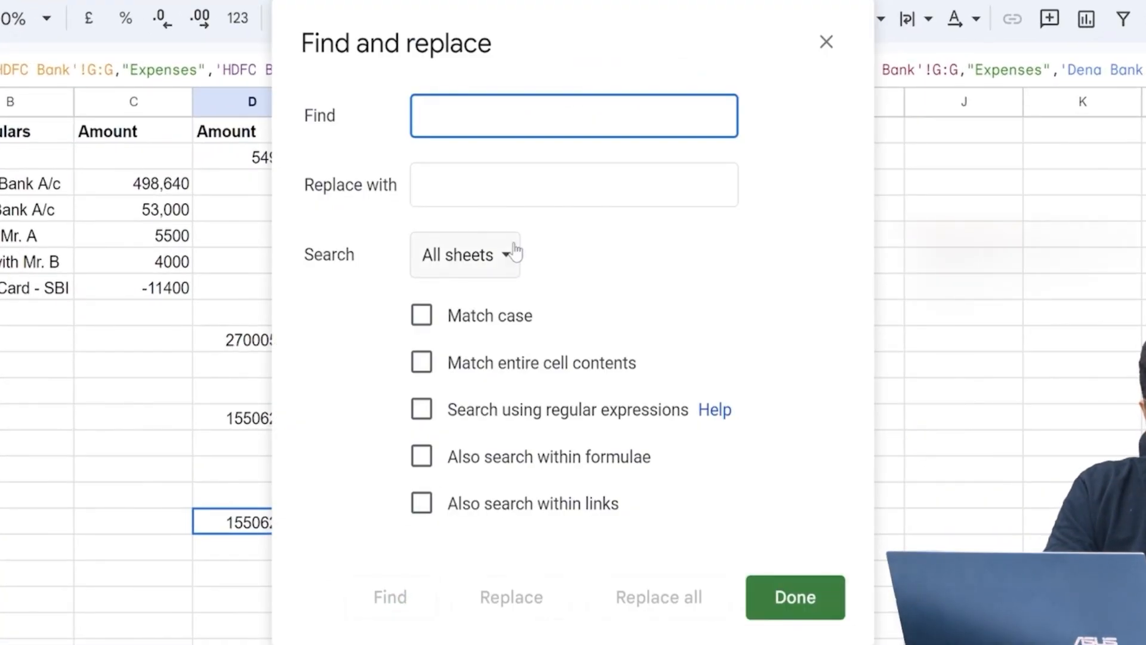
{"action": "left_click", "coordinate": [457, 256]}
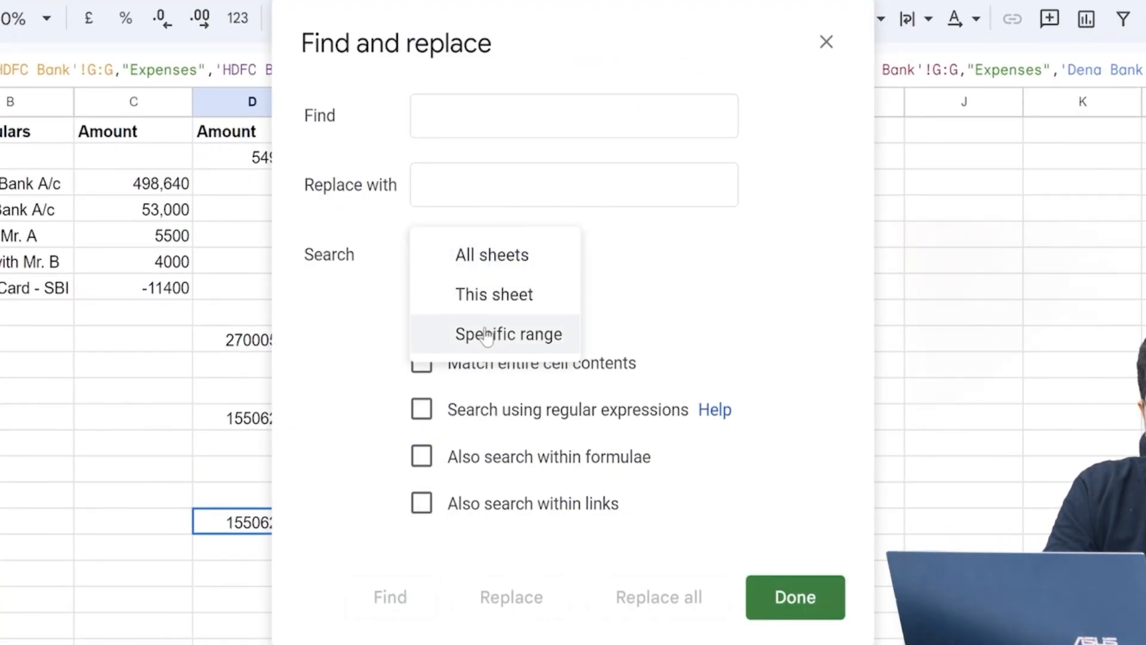
{"action": "left_click", "coordinate": [487, 335]}
{"action": "left_click", "coordinate": [519, 117]}
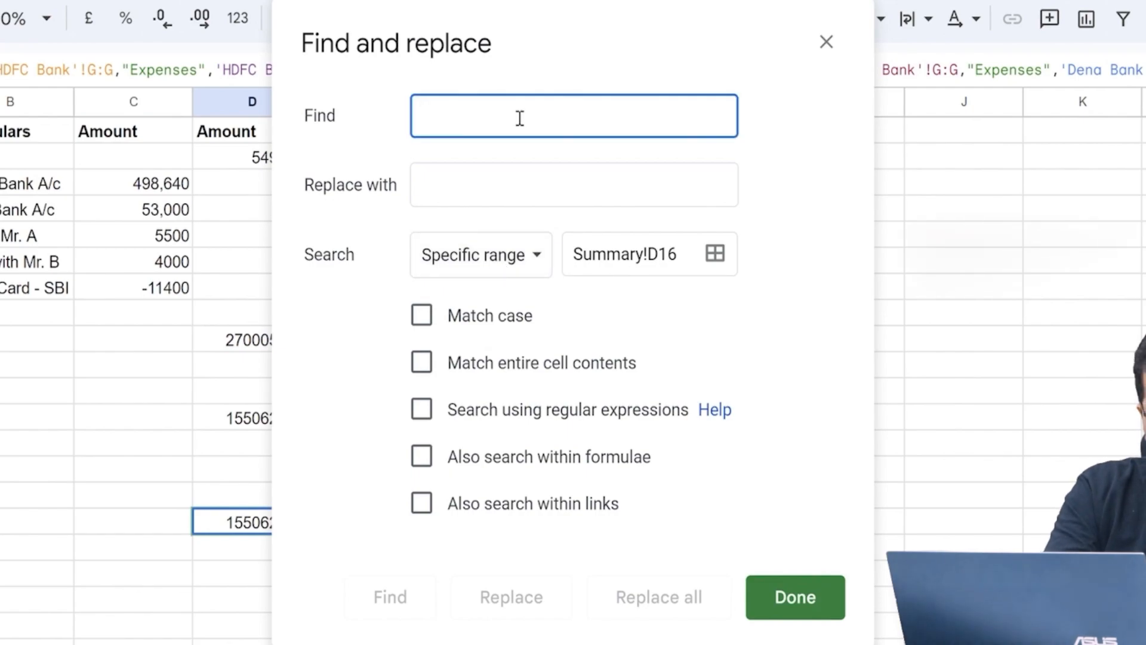
{"action": "type", "text": "Expenses"}
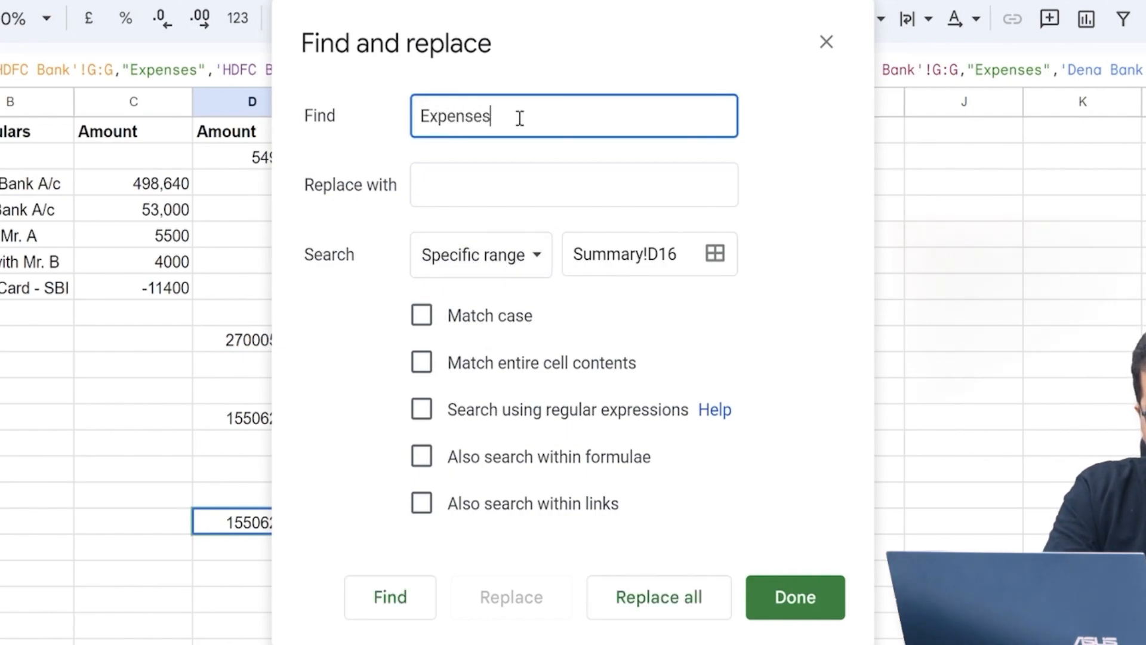
{"action": "key", "text": "Tab"}
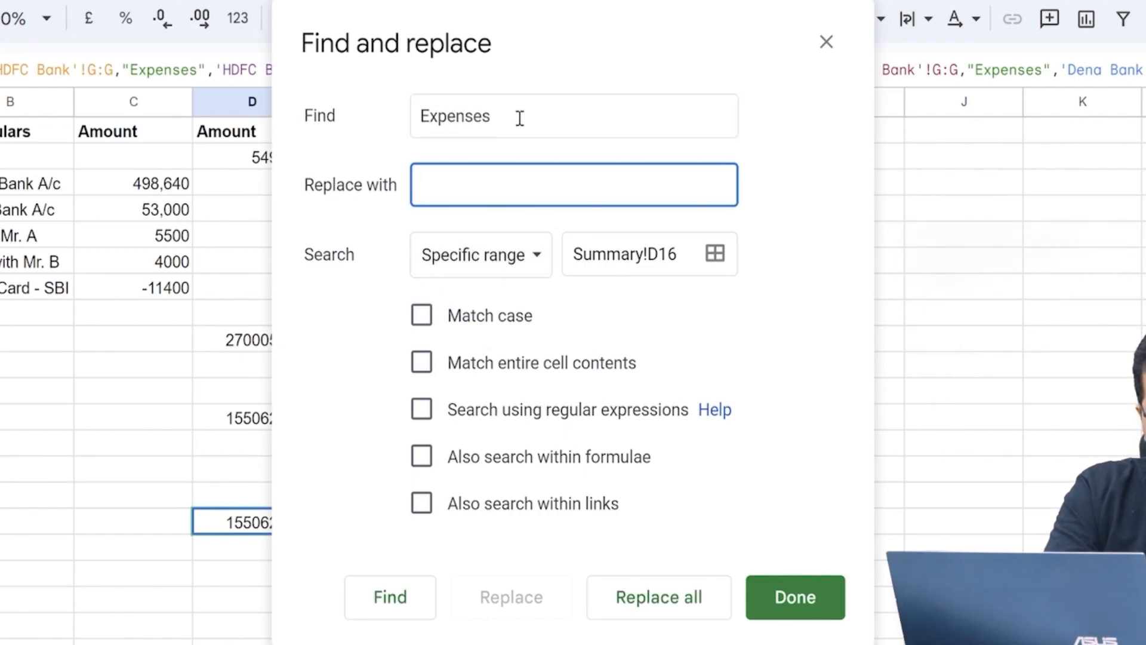
{"action": "type", "text": "Investmen"}
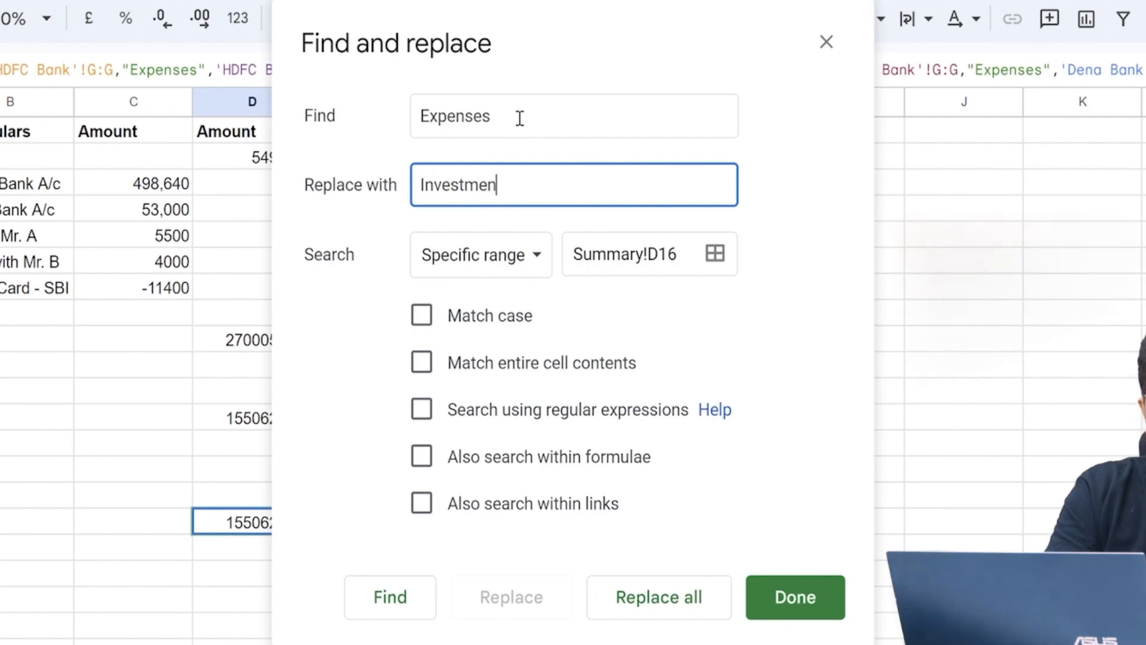
{"action": "type", "text": "t"}
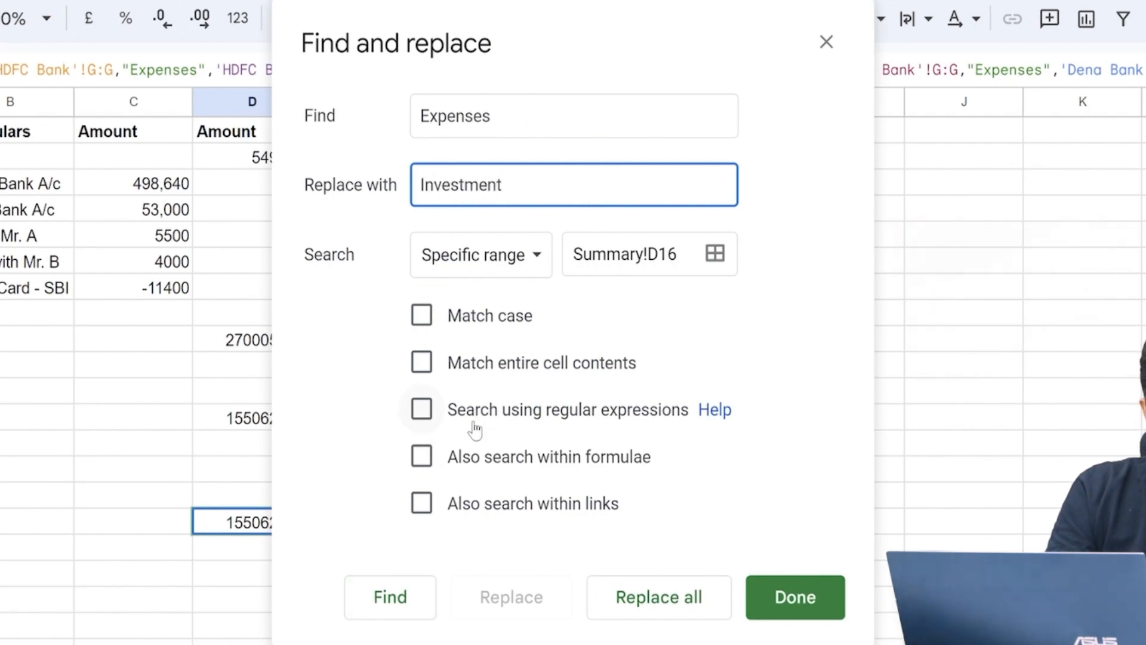
- Enable searching within formulae, replace all matches in Summary!D16 and close Find and replace
{"action": "left_click", "coordinate": [422, 457]}
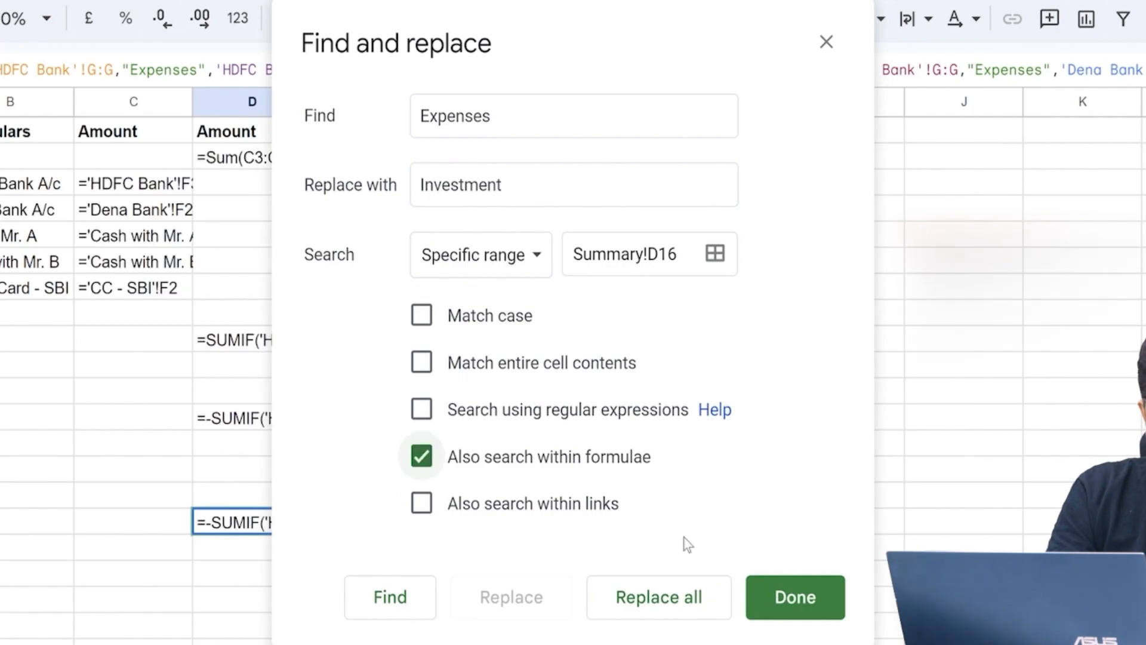
{"action": "left_click", "coordinate": [677, 603]}
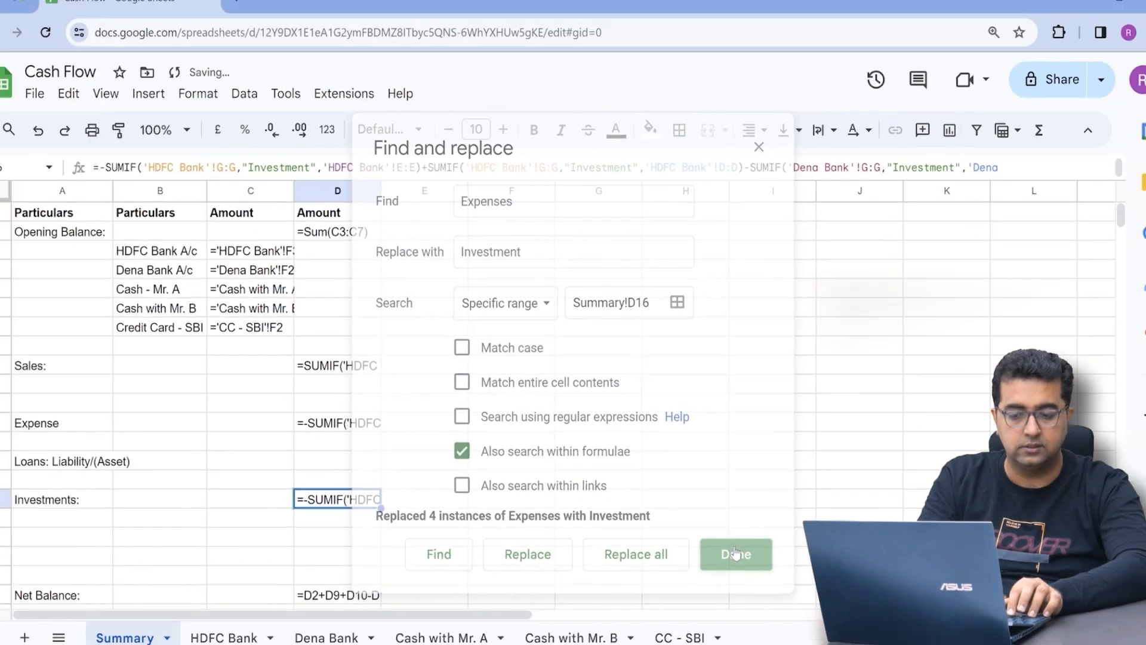
{"action": "left_click", "coordinate": [794, 596]}
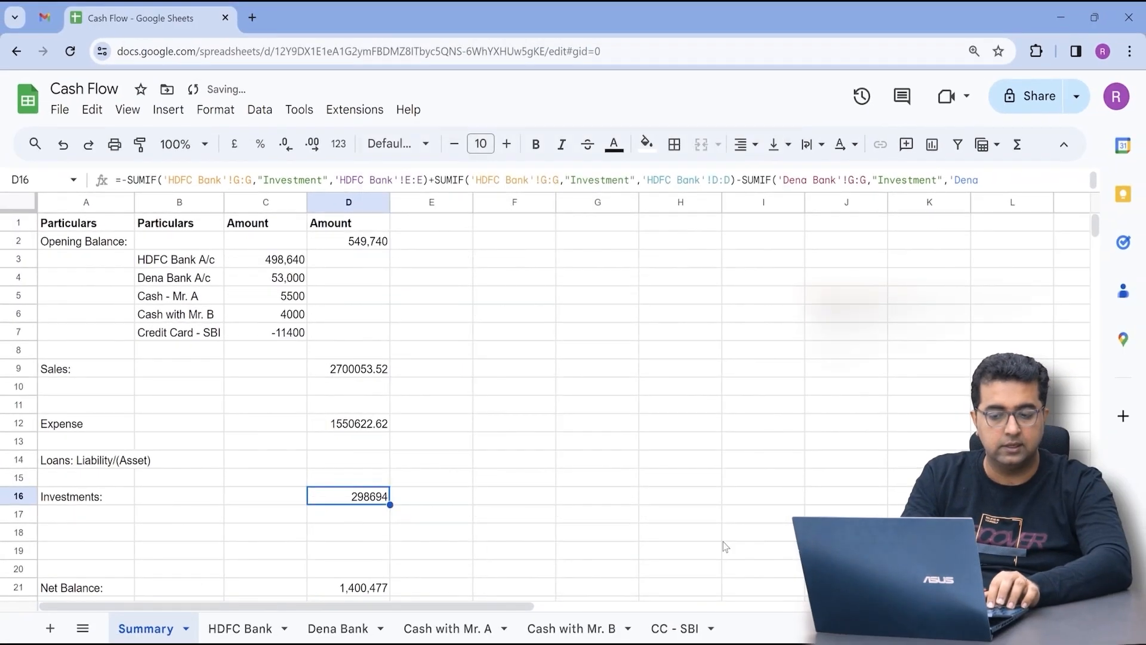
- Examine the Investments formula in D16 and the categorised withdrawals and deposits on the HDFC Bank sheet
{"action": "key", "text": "Return"}
{"action": "key", "text": "Escape"}
{"action": "key", "text": "Left"}
{"action": "key", "text": "Left"}
{"action": "key", "text": "Right"}
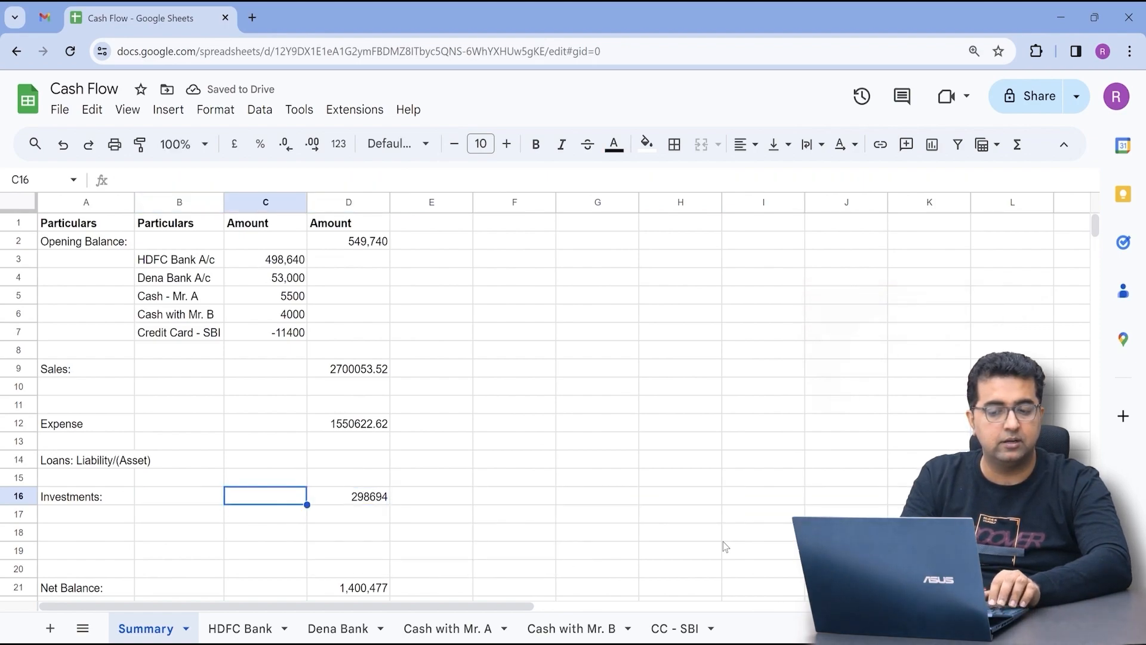
{"action": "key", "text": "Right"}
{"action": "key", "text": "Right"}
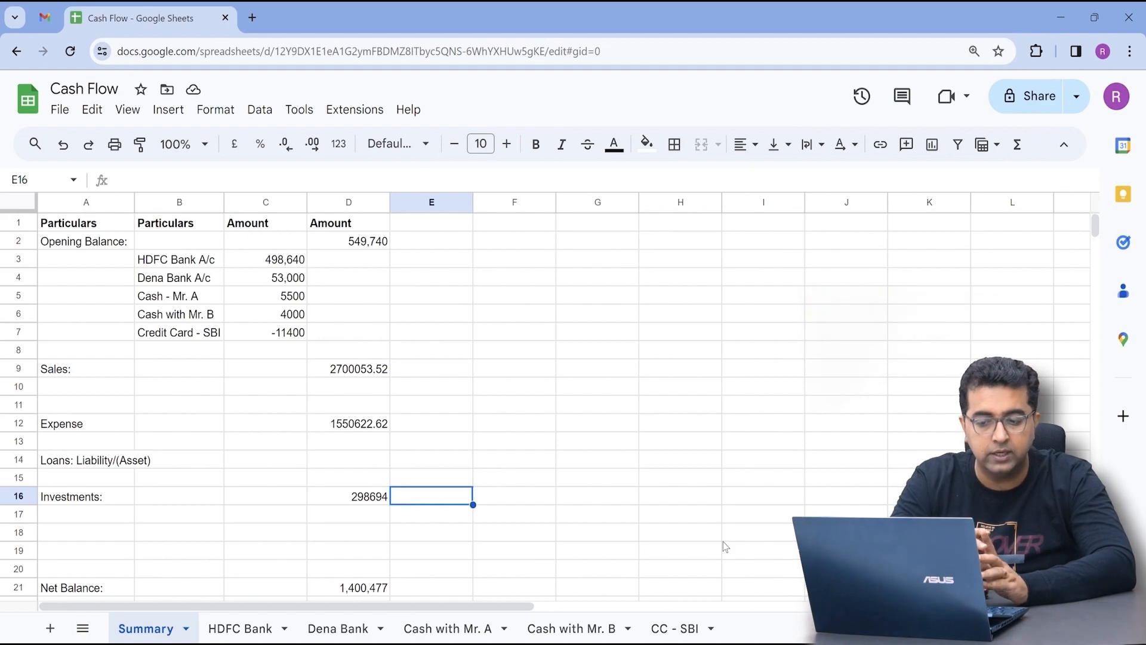
{"action": "key", "text": "Left"}
{"action": "key", "text": "Return"}
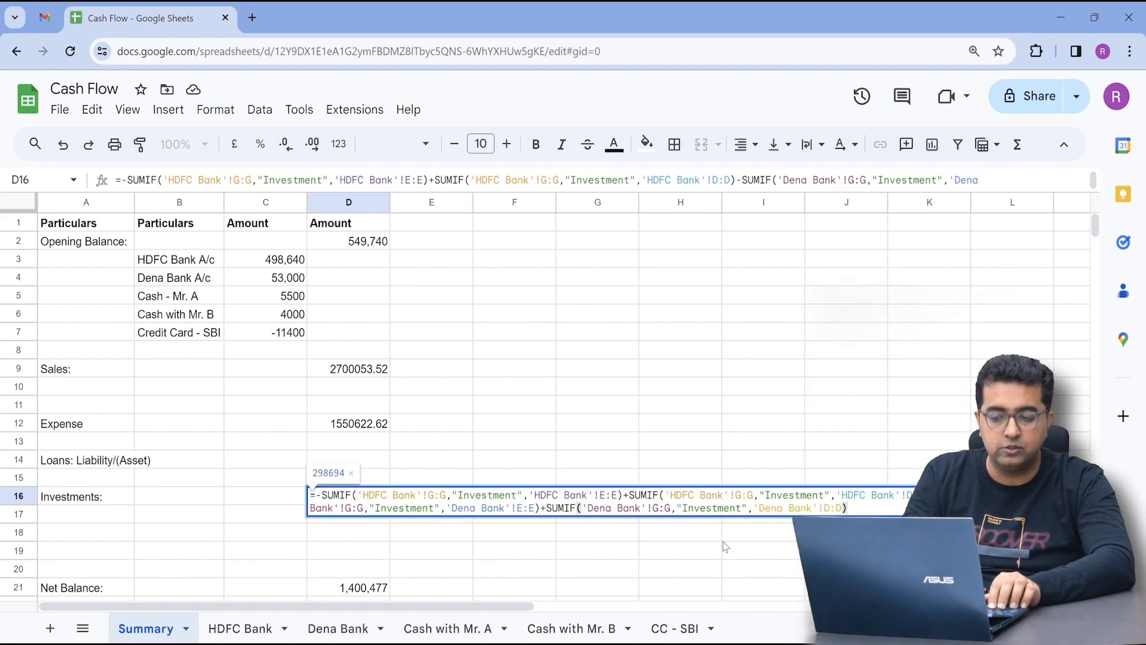
{"action": "key", "text": "Escape"}
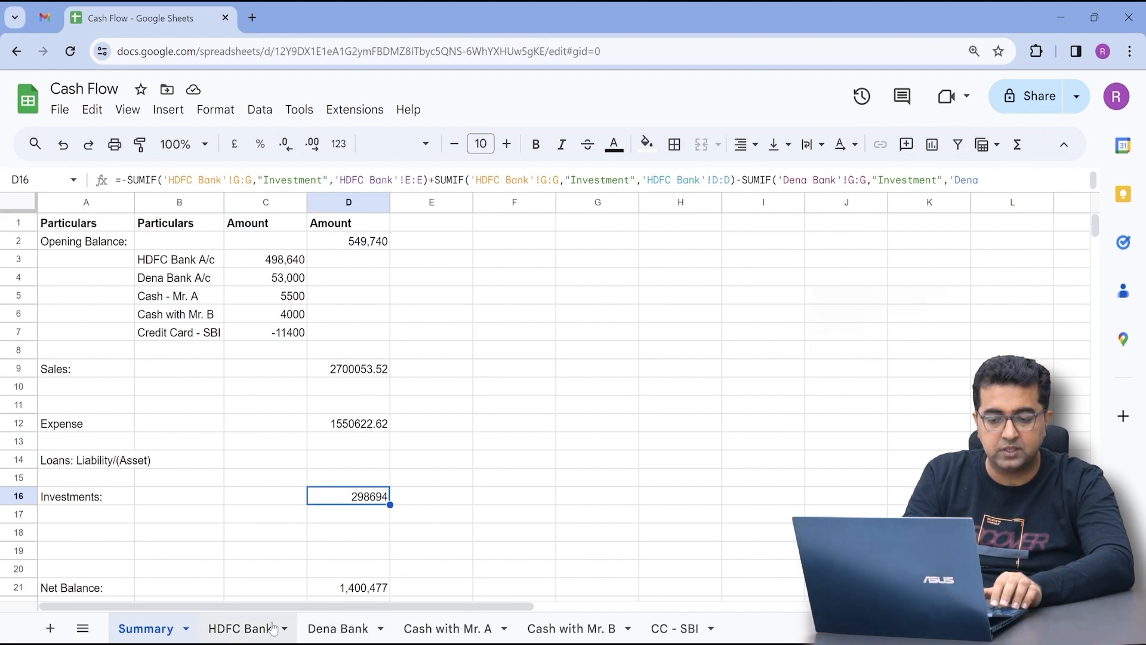
{"action": "left_click", "coordinate": [229, 630]}
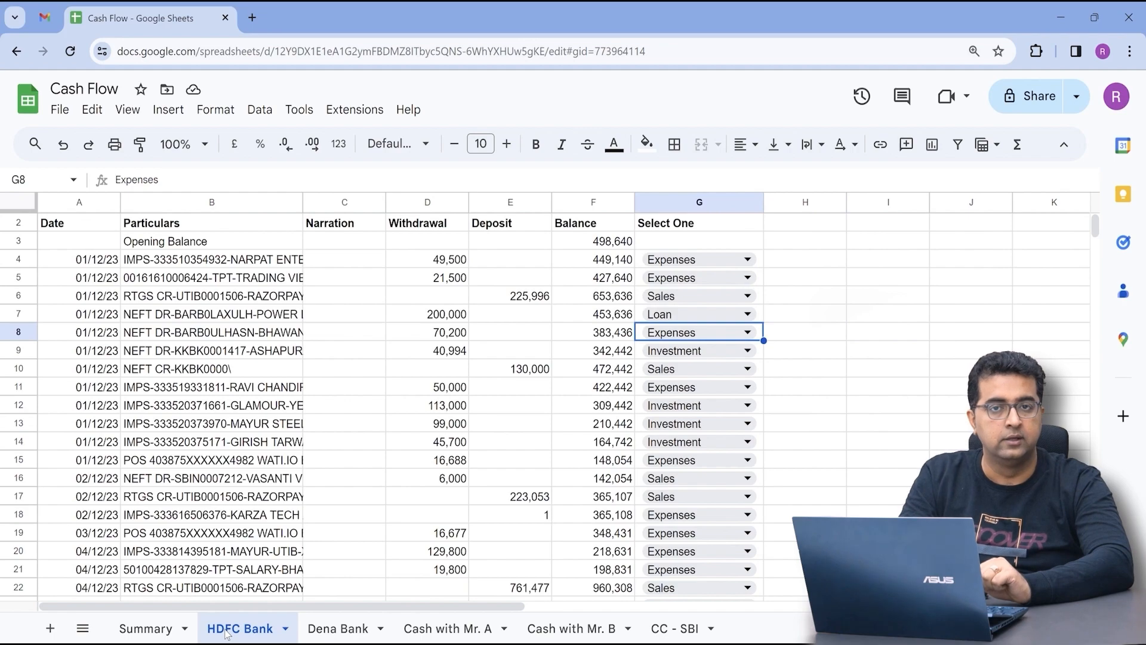
{"action": "left_click", "coordinate": [159, 631]}
{"action": "key", "text": "F2"}
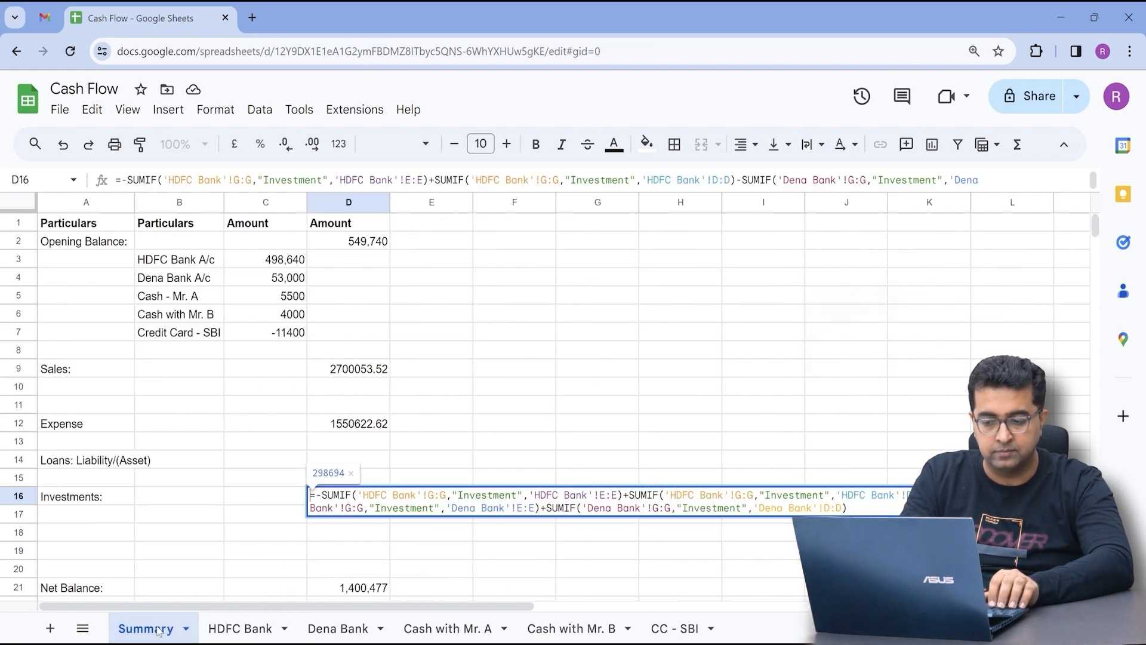
{"action": "key", "text": "Escape"}
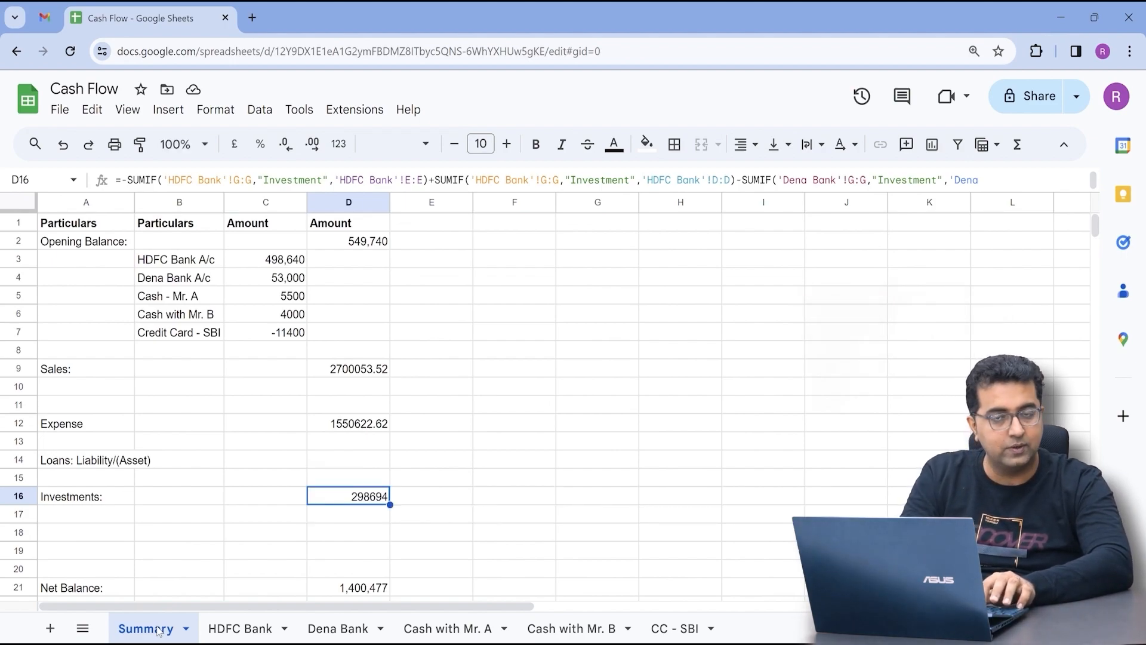
{"action": "left_click", "coordinate": [236, 630]}
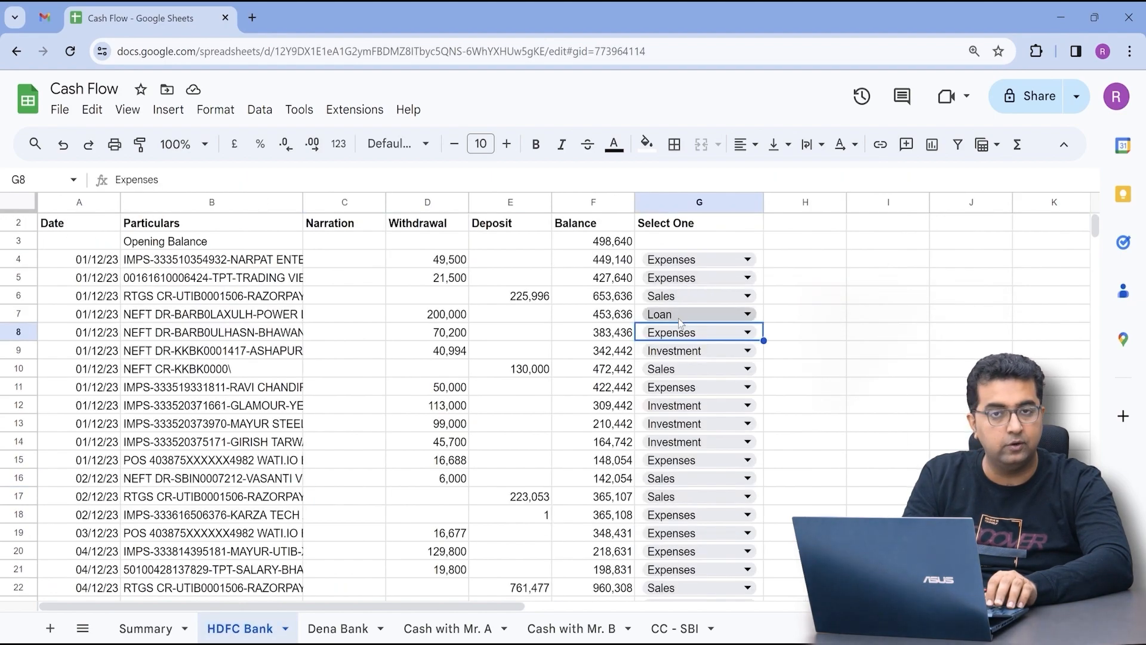
{"action": "left_click", "coordinate": [147, 630]}
{"action": "key", "text": "ctrl+c"}
{"action": "key", "text": "Up"}
{"action": "key", "text": "Up"}
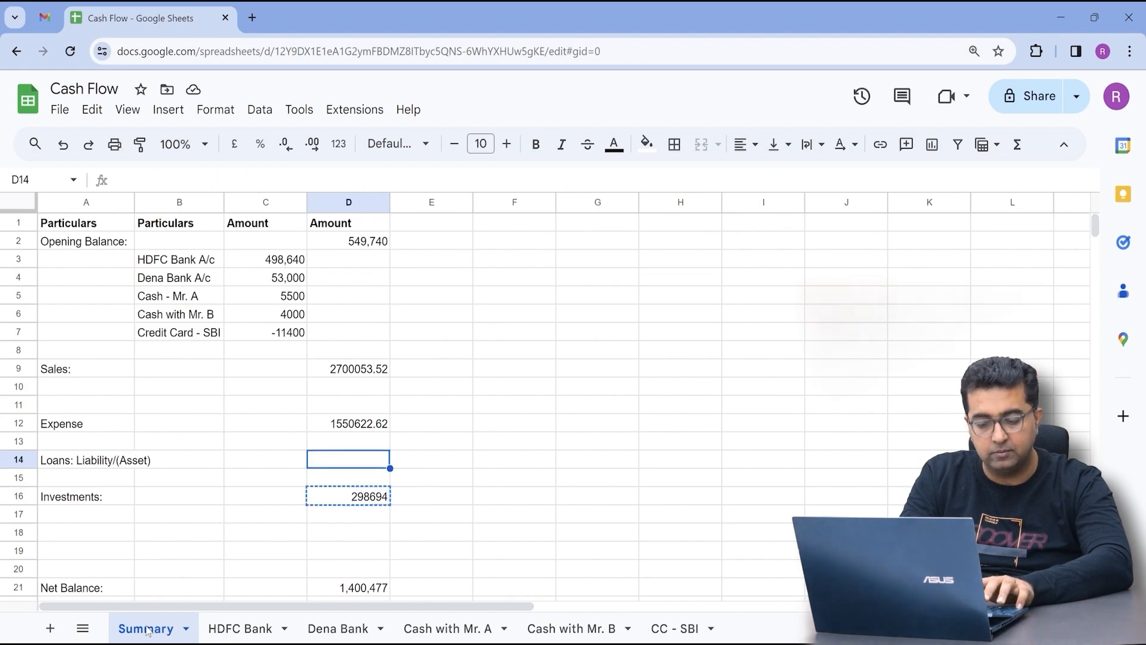
{"action": "key", "text": "Escape"}
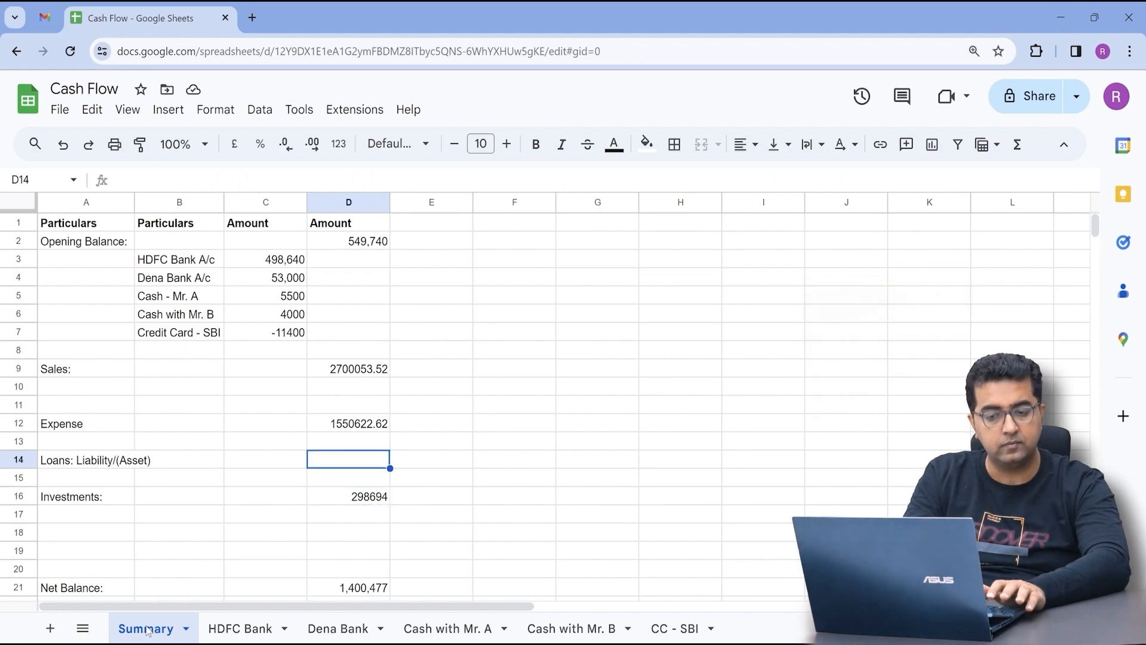
{"action": "key", "text": "Left"}
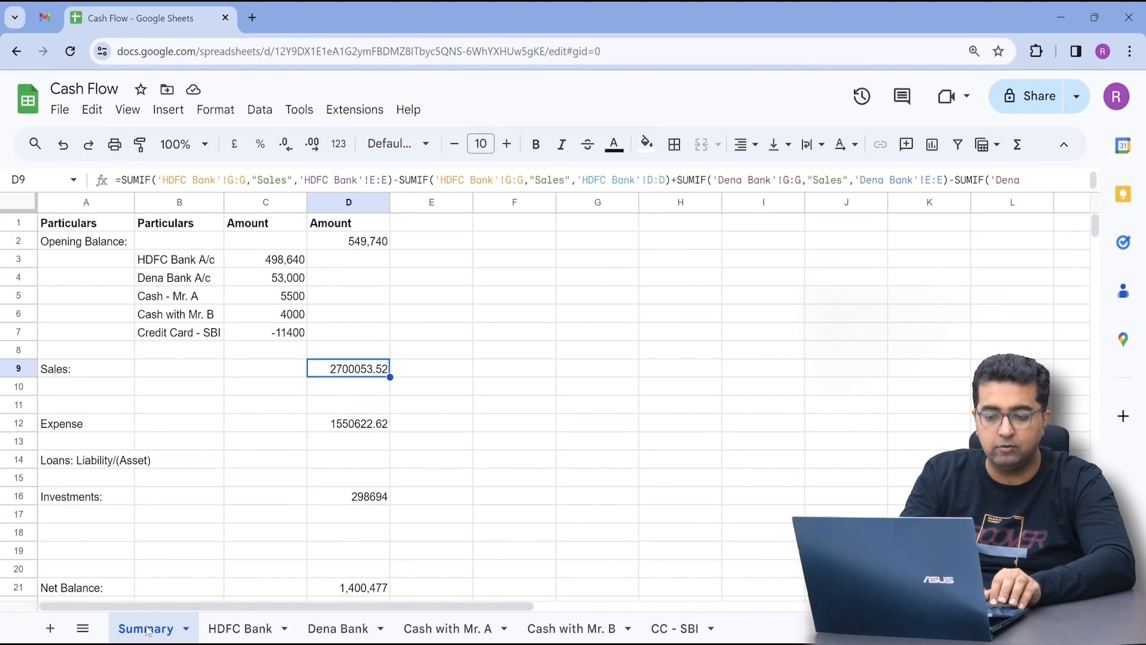
- Copy the Sales formula from D9 into the Loans: Liability/(Asset) amount cell D14
{"action": "key", "text": "ctrl+c"}
{"action": "key", "text": "Down"}
{"action": "key", "text": "Down"}
{"action": "key", "text": "Down"}
{"action": "key", "text": "Down"}
{"action": "key", "text": "Down"}
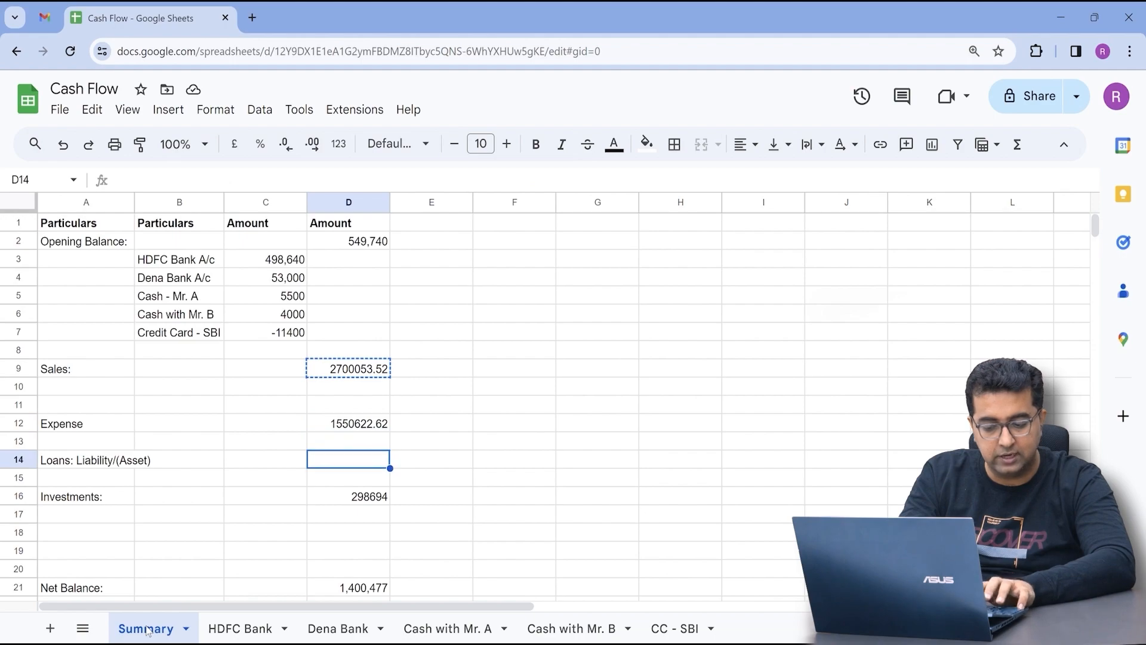
{"action": "key", "text": "ctrl+v"}
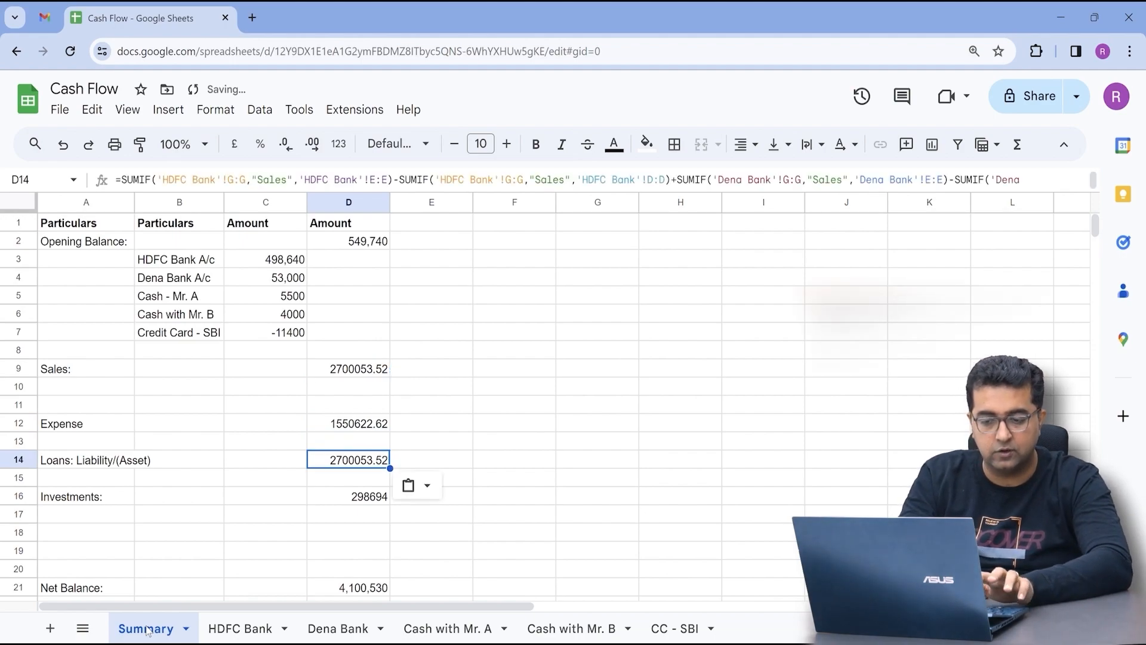
- Set up a find and replace limited to the specific range Summary!D14, with searching within formulae enabled
{"action": "key", "text": "ctrl+h"}
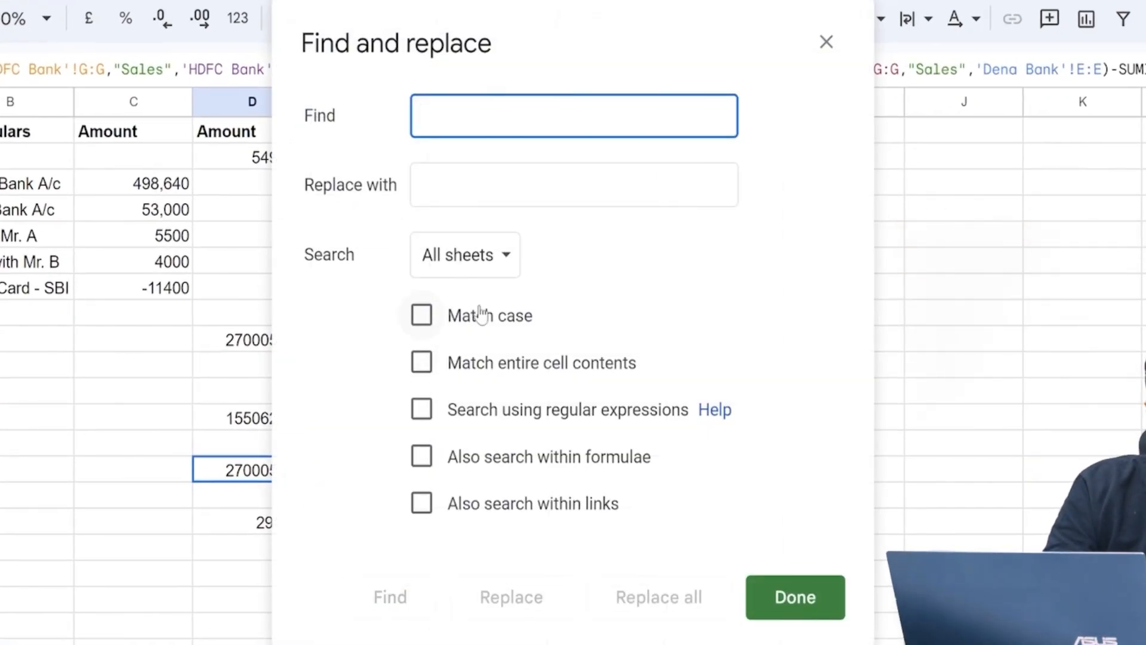
{"action": "left_click", "coordinate": [461, 265]}
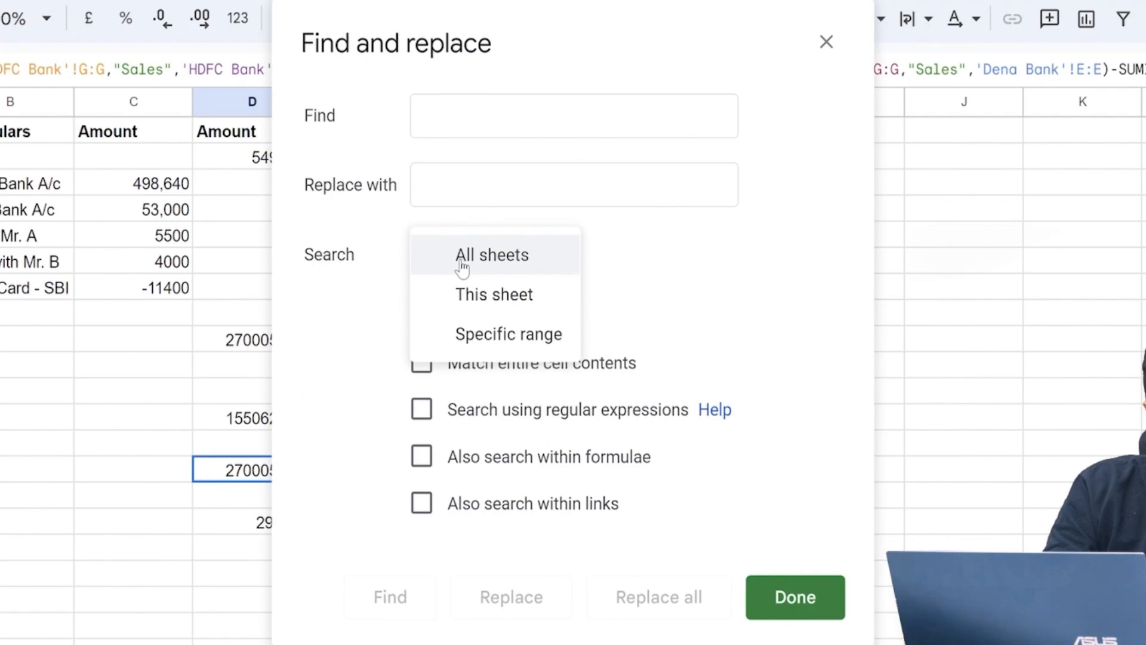
{"action": "left_click", "coordinate": [499, 333]}
{"action": "left_click", "coordinate": [421, 456]}
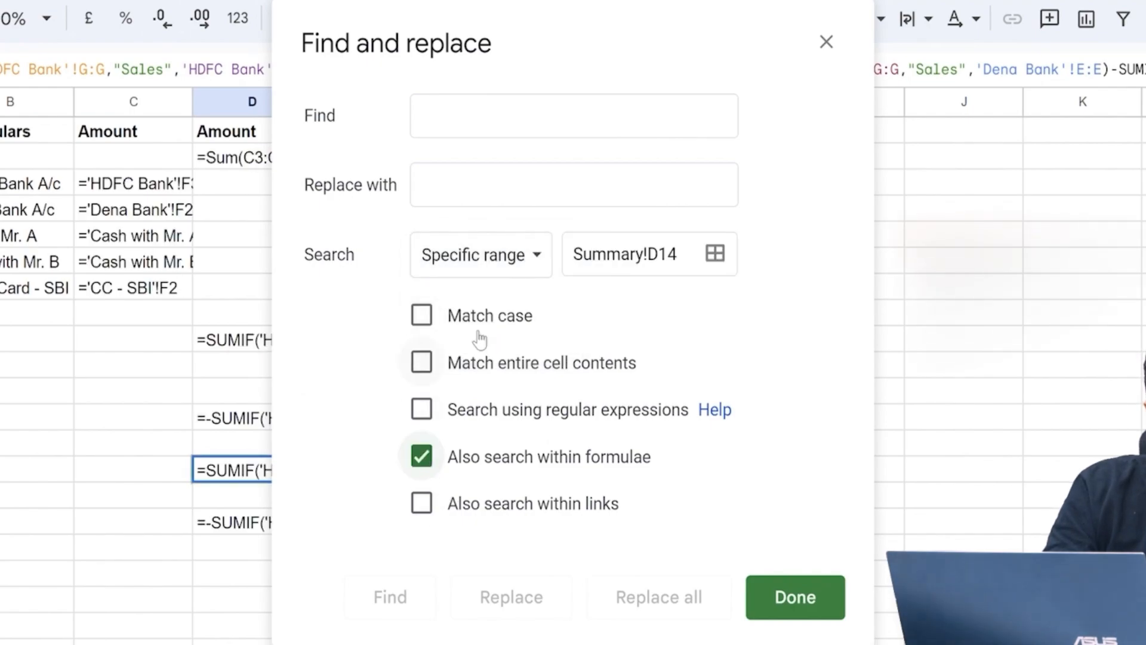
- Replace all instances of "Sales" with "Loans" in the D14 formula and close Find and replace
{"action": "left_click", "coordinate": [525, 119]}
{"action": "type", "text": "Sales"}
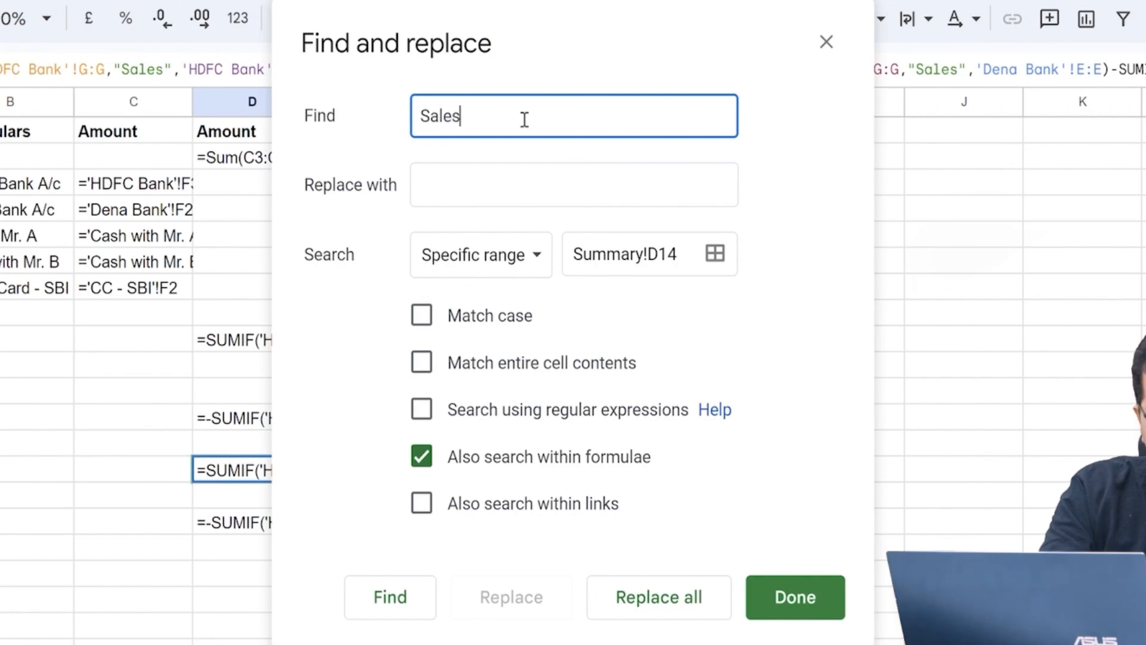
{"action": "key", "text": "Tab"}
{"action": "type", "text": "Loans"}
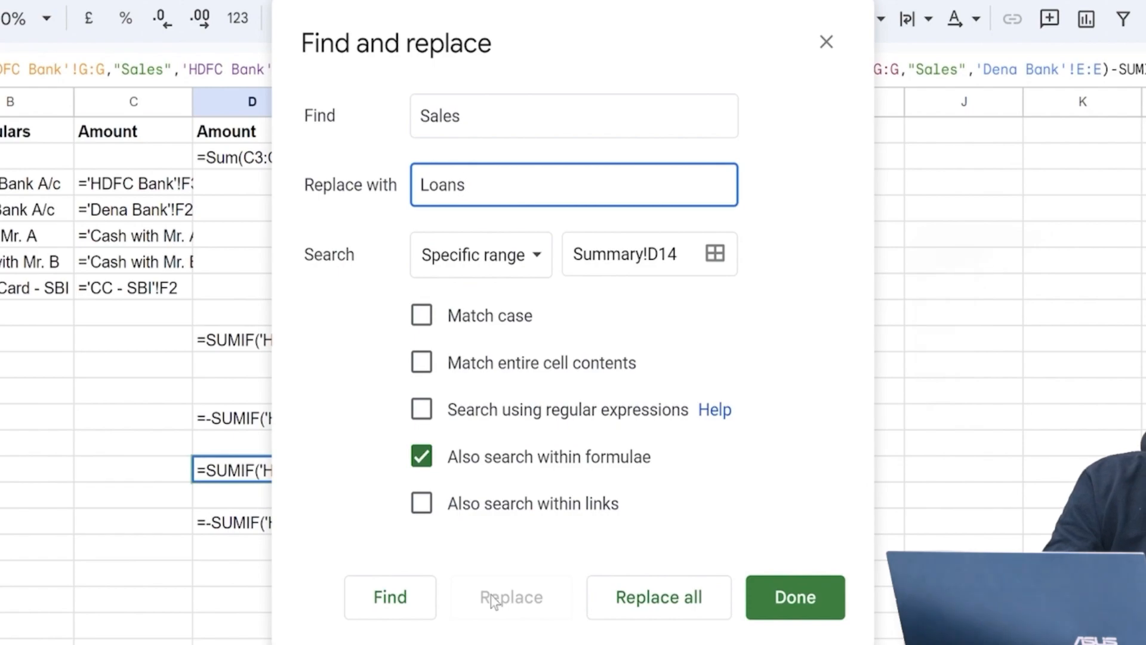
{"action": "left_click", "coordinate": [615, 604]}
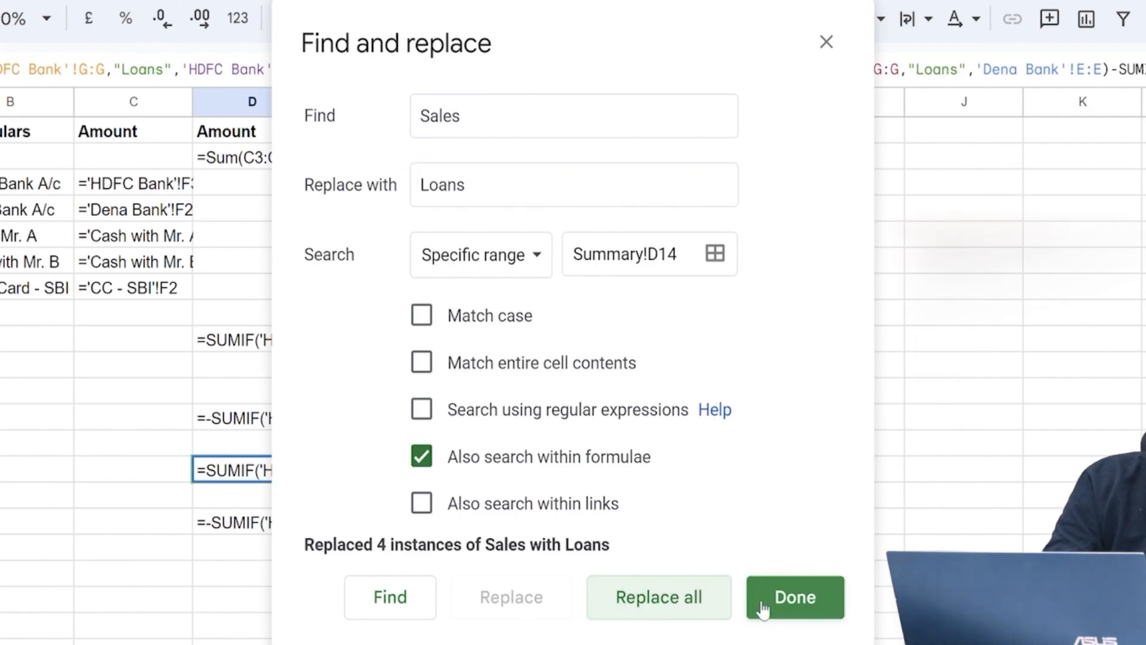
{"action": "left_click", "coordinate": [782, 606]}
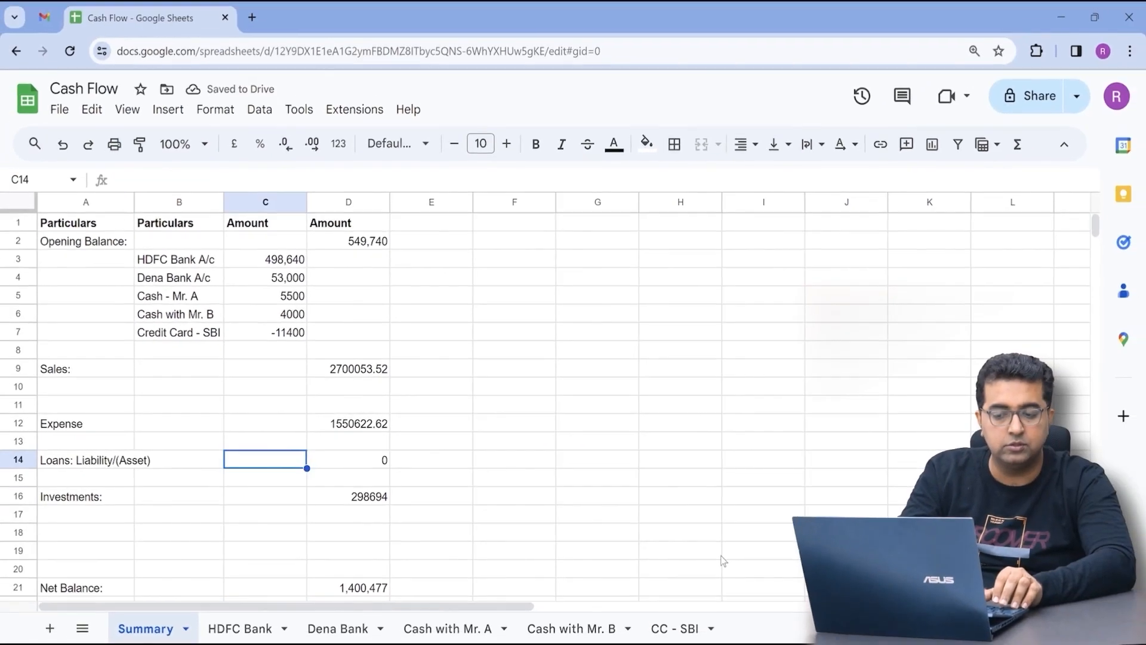
- Edit the D14 formula so the criterion of the first HDFC Bank SUMIF, summing column E, reads "Loan"
{"action": "key", "text": "Right"}
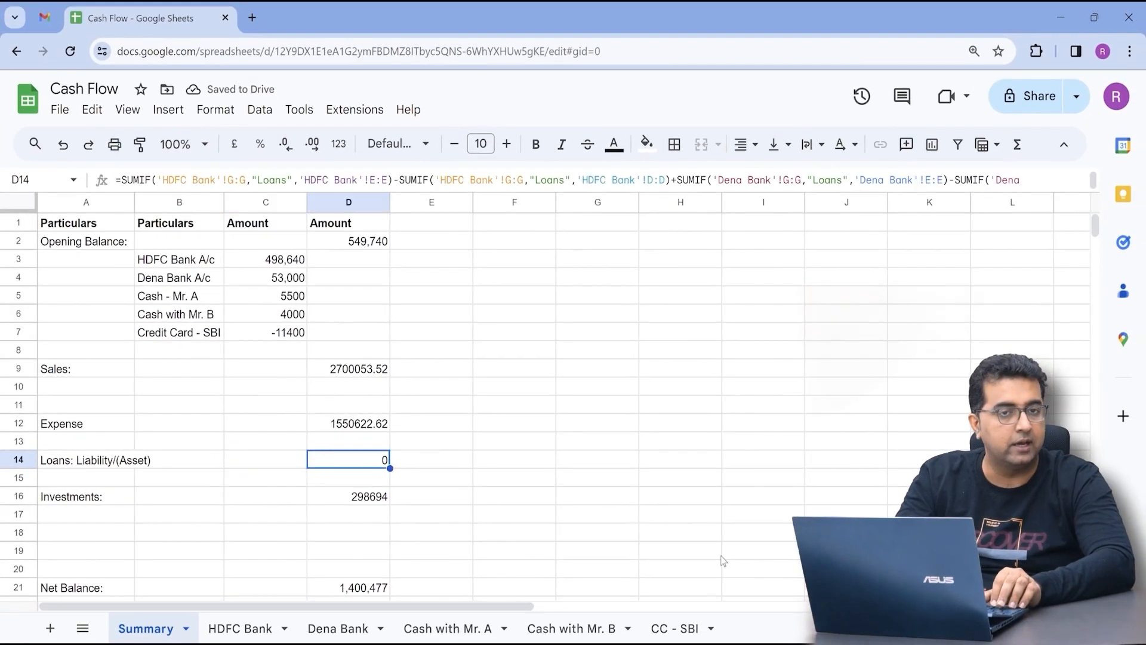
{"action": "key", "text": "Return"}
{"action": "key", "text": "Left"}
{"action": "key", "text": "Left"}
{"action": "key", "text": "Left"}
{"action": "key", "text": "Left"}
{"action": "key", "text": "Left"}
{"action": "key", "text": "Left"}
{"action": "key", "text": "Left"}
{"action": "key", "text": "Left"}
{"action": "key", "text": "Left"}
{"action": "key", "text": "Left"}
{"action": "key", "text": "Left"}
{"action": "key", "text": "Left"}
{"action": "key", "text": "Left"}
{"action": "key", "text": "Left"}
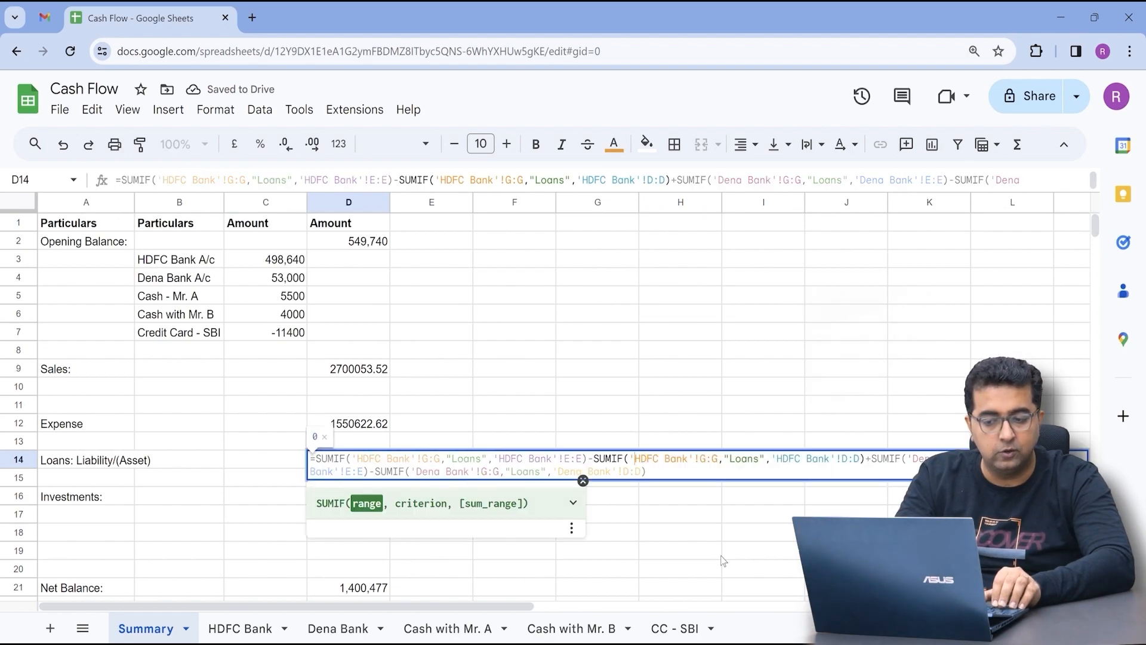
{"action": "key", "text": "Left"}
{"action": "key", "text": "Left"}
{"action": "key", "text": "Left"}
{"action": "key", "text": "Left"}
{"action": "key", "text": "Left"}
{"action": "key", "text": "Left"}
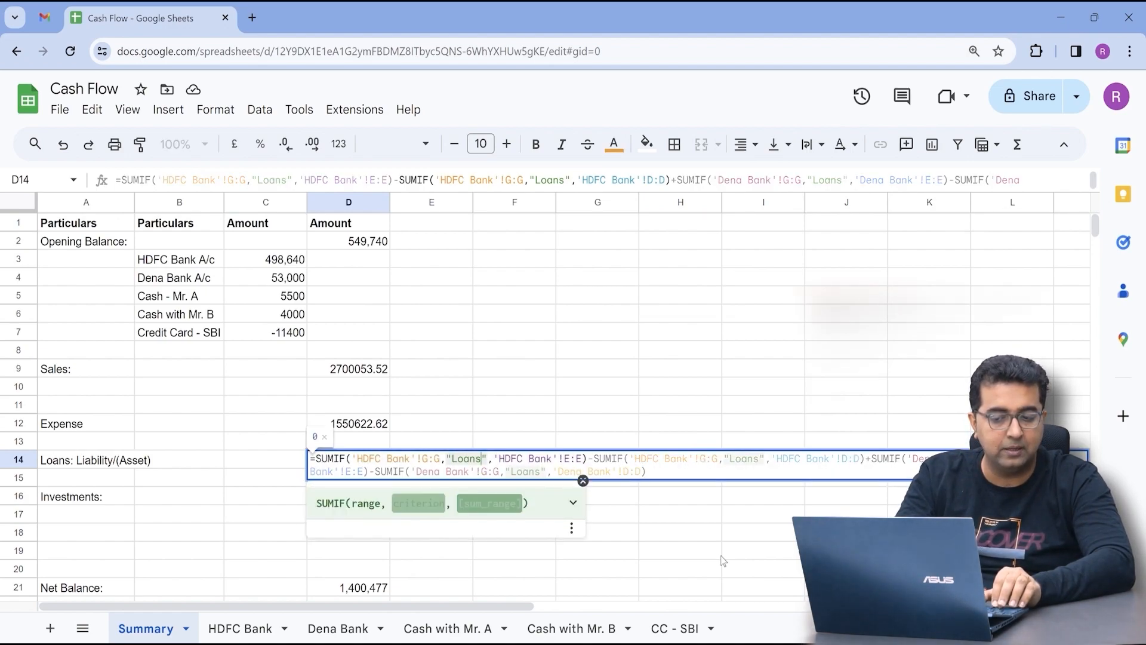
{"action": "key", "text": "BackSpace"}
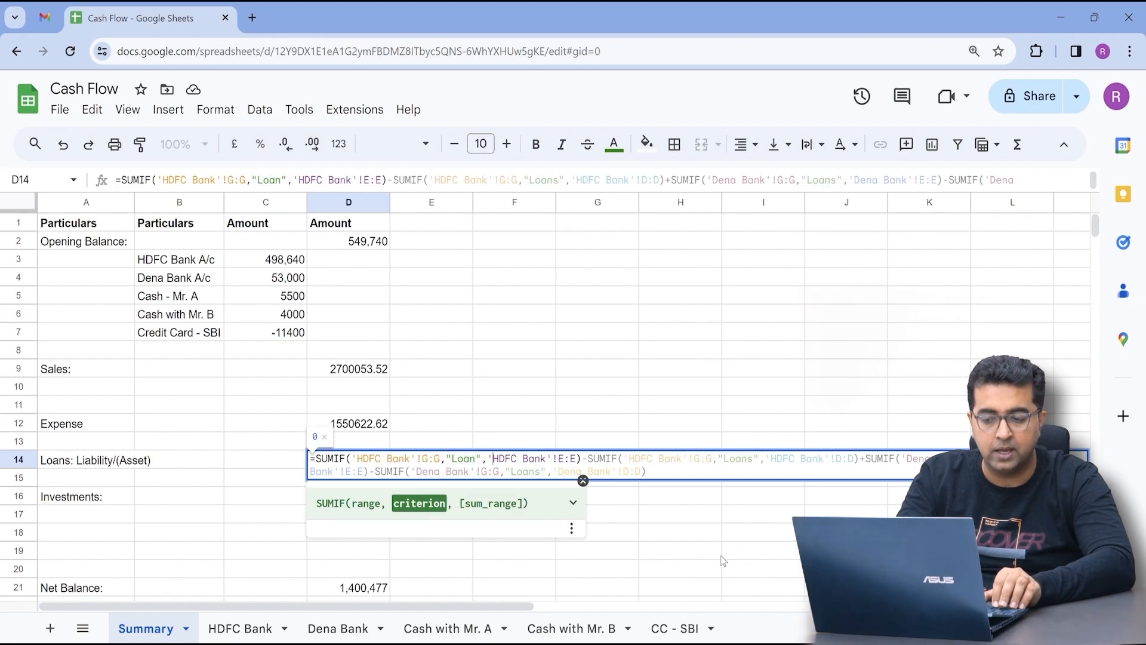
- Correct the criterion of the second HDFC Bank SUMIF, which sums column D, to "Loan"
{"action": "key", "text": "Right"}
{"action": "key", "text": "Right"}
{"action": "key", "text": "Right"}
{"action": "key", "text": "Right"}
{"action": "key", "text": "Right"}
{"action": "key", "text": "Right"}
{"action": "key", "text": "Right"}
{"action": "key", "text": "Right"}
{"action": "key", "text": "Right"}
{"action": "key", "text": "Right"}
{"action": "key", "text": "Right"}
{"action": "key", "text": "Right"}
{"action": "key", "text": "Right"}
{"action": "key", "text": "Right"}
{"action": "key", "text": "Right"}
{"action": "key", "text": "Right"}
{"action": "key", "text": "Right"}
{"action": "key", "text": "Right"}
{"action": "key", "text": "Right"}
{"action": "key", "text": "Right"}
{"action": "key", "text": "Right"}
{"action": "key", "text": "Right"}
{"action": "key", "text": "Right"}
{"action": "key", "text": "Right"}
{"action": "key", "text": "Right"}
{"action": "key", "text": "Right"}
{"action": "key", "text": "Right"}
{"action": "key", "text": "Right"}
{"action": "key", "text": "Right"}
{"action": "key", "text": "Right"}
{"action": "key", "text": "Right"}
{"action": "key", "text": "Right"}
{"action": "key", "text": "Right"}
{"action": "key", "text": "Right"}
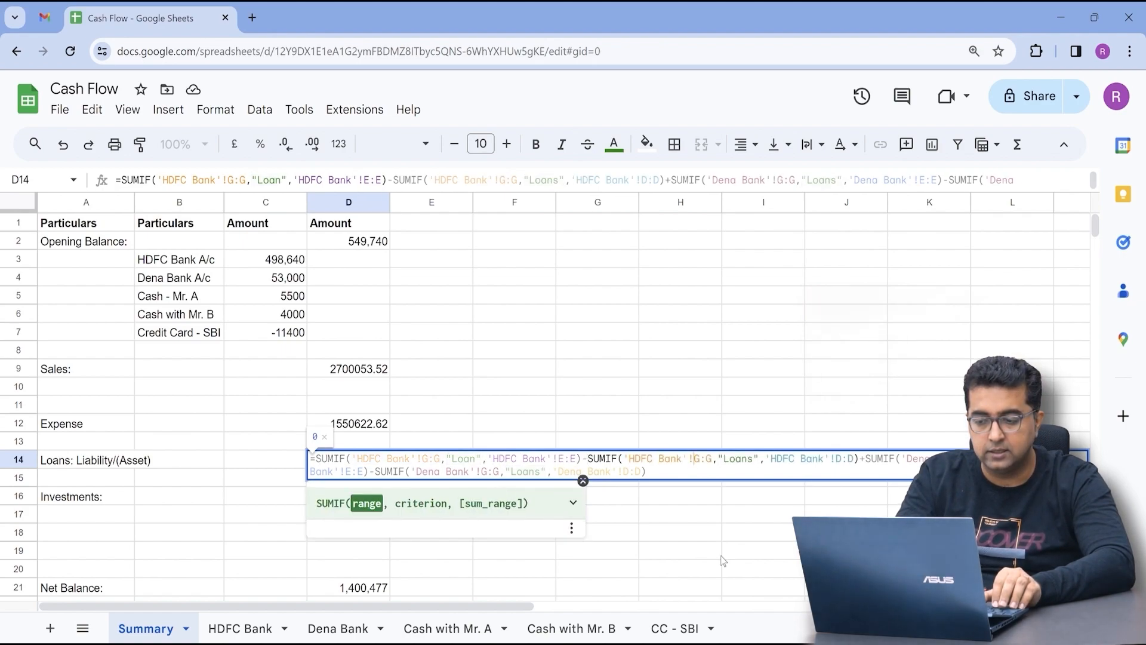
{"action": "key", "text": "Right"}
{"action": "key", "text": "Right"}
{"action": "key", "text": "Right"}
{"action": "key", "text": "Right"}
{"action": "key", "text": "Right"}
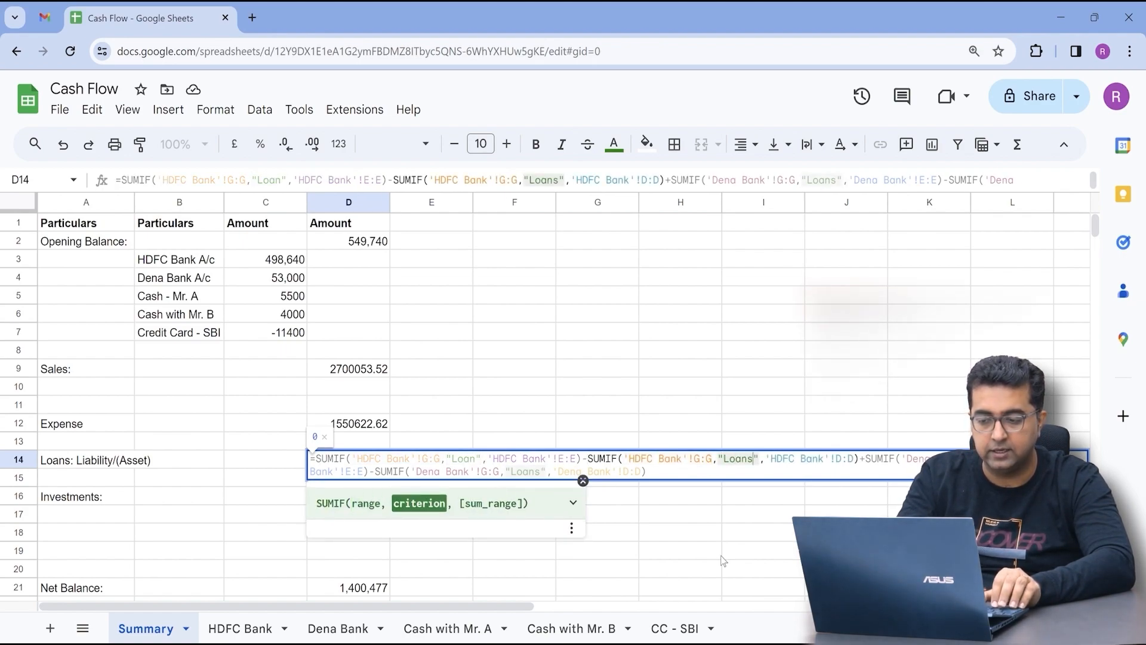
{"action": "key", "text": "BackSpace"}
- Correct the criterion of the first Dena Bank SUMIF, which sums column E, to "Loan"
{"action": "key", "text": "Right"}
{"action": "key", "text": "Right"}
{"action": "key", "text": "Right"}
{"action": "key", "text": "Right"}
{"action": "key", "text": "Right"}
{"action": "key", "text": "Right"}
{"action": "key", "text": "Right"}
{"action": "key", "text": "Right"}
{"action": "key", "text": "Right"}
{"action": "key", "text": "Right"}
{"action": "key", "text": "Right"}
{"action": "key", "text": "Right"}
{"action": "key", "text": "Right"}
{"action": "key", "text": "Right"}
{"action": "key", "text": "Right"}
{"action": "key", "text": "Right"}
{"action": "key", "text": "Right"}
{"action": "key", "text": "Right"}
{"action": "key", "text": "Right"}
{"action": "key", "text": "Right"}
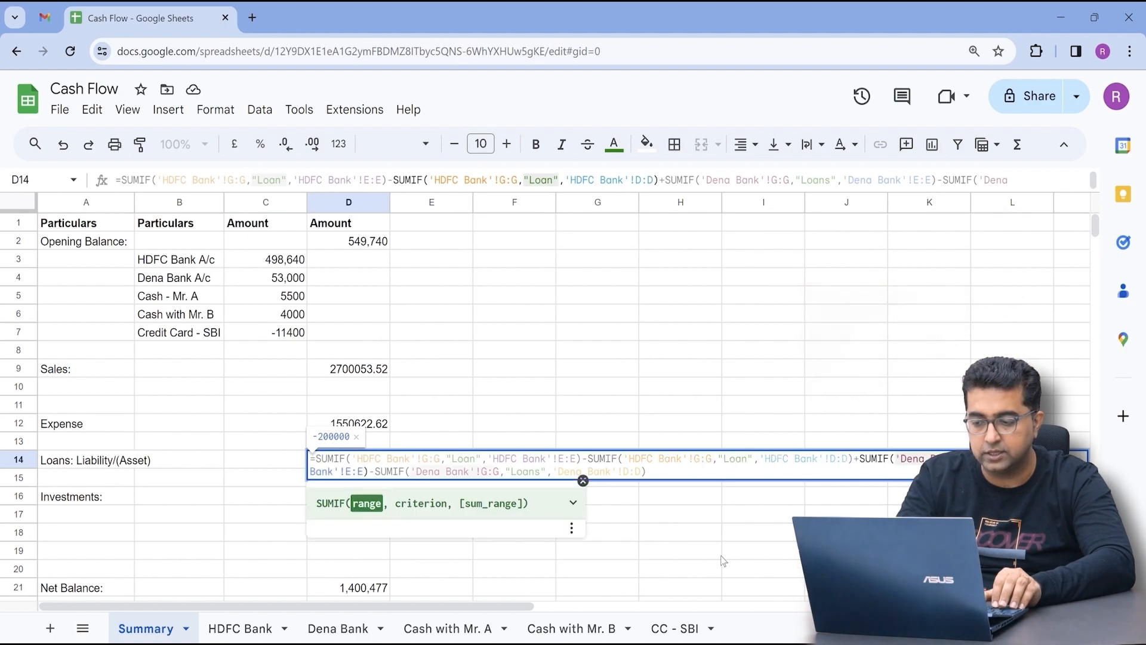
{"action": "key", "text": "Right"}
{"action": "key", "text": "Right"}
{"action": "key", "text": "Right"}
{"action": "key", "text": "Right"}
{"action": "key", "text": "Right"}
{"action": "key", "text": "Right"}
{"action": "key", "text": "Right"}
{"action": "key", "text": "Right"}
{"action": "key", "text": "Right"}
{"action": "key", "text": "Right"}
{"action": "key", "text": "Right"}
{"action": "key", "text": "Right"}
{"action": "key", "text": "Right"}
{"action": "key", "text": "Right"}
{"action": "key", "text": "Right"}
{"action": "key", "text": "BackSpace"}
- Correct the criterion of the last Dena Bank SUMIF, summing column D, to "Loan" and commit the D14 formula
{"action": "key", "text": "Right"}
{"action": "key", "text": "Right"}
{"action": "key", "text": "Right"}
{"action": "key", "text": "Right"}
{"action": "key", "text": "Right"}
{"action": "key", "text": "Right"}
{"action": "key", "text": "Right"}
{"action": "key", "text": "Right"}
{"action": "key", "text": "Right"}
{"action": "key", "text": "Right"}
{"action": "key", "text": "Right"}
{"action": "key", "text": "Right"}
{"action": "key", "text": "Right"}
{"action": "key", "text": "Right"}
{"action": "key", "text": "Right"}
{"action": "key", "text": "Right"}
{"action": "key", "text": "Right"}
{"action": "key", "text": "Right"}
{"action": "key", "text": "Right"}
{"action": "key", "text": "Right"}
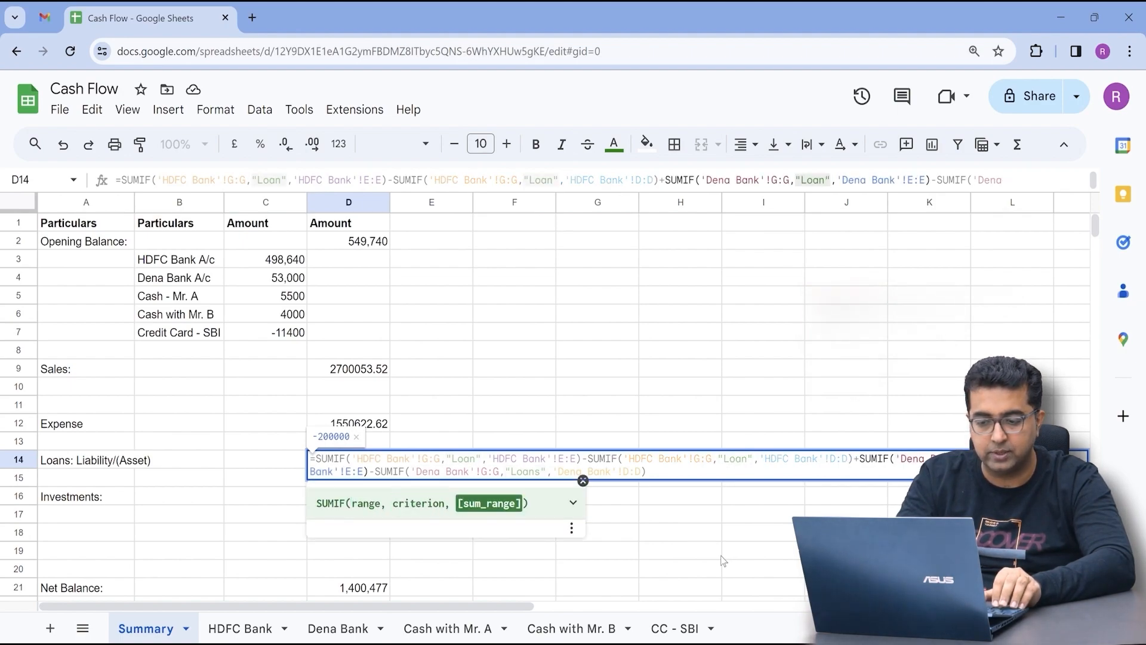
{"action": "key", "text": "Right"}
{"action": "key", "text": "Right"}
{"action": "key", "text": "Right"}
{"action": "key", "text": "Right"}
{"action": "key", "text": "Right"}
{"action": "key", "text": "Right"}
{"action": "key", "text": "Right"}
{"action": "key", "text": "Right"}
{"action": "key", "text": "Right"}
{"action": "key", "text": "Right"}
{"action": "key", "text": "Right"}
{"action": "key", "text": "Right"}
{"action": "key", "text": "Right"}
{"action": "key", "text": "Right"}
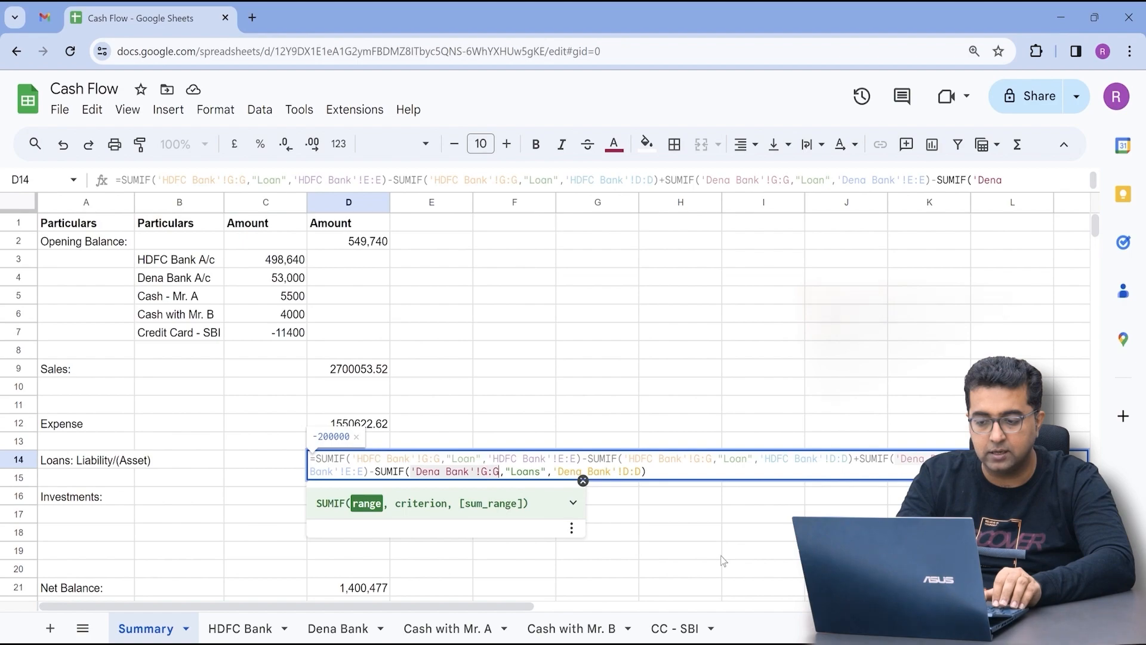
{"action": "key", "text": "Right"}
{"action": "key", "text": "Right"}
{"action": "key", "text": "Right"}
{"action": "key", "text": "Right"}
{"action": "key", "text": "Right"}
{"action": "key", "text": "Right"}
{"action": "key", "text": "Right"}
{"action": "key", "text": "Right"}
{"action": "key", "text": "Right"}
{"action": "key", "text": "Left"}
{"action": "key", "text": "Left"}
{"action": "key", "text": "BackSpace"}
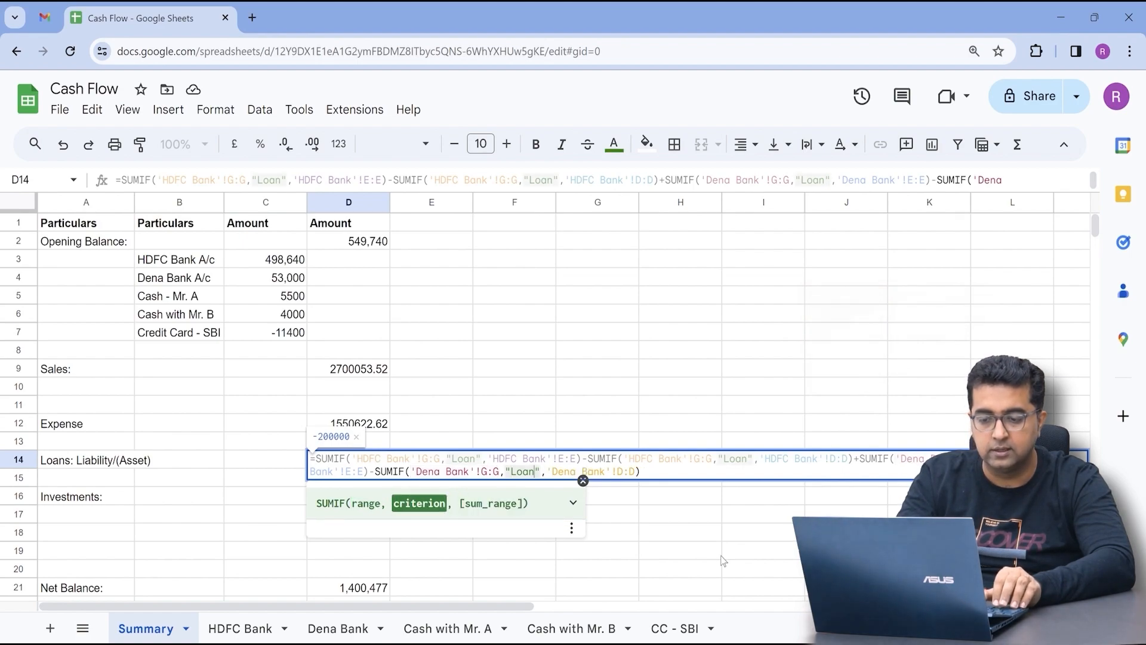
{"action": "key", "text": "Return"}
{"action": "key", "text": "Up"}
{"action": "key", "text": "Left"}
{"action": "key", "text": "Right"}
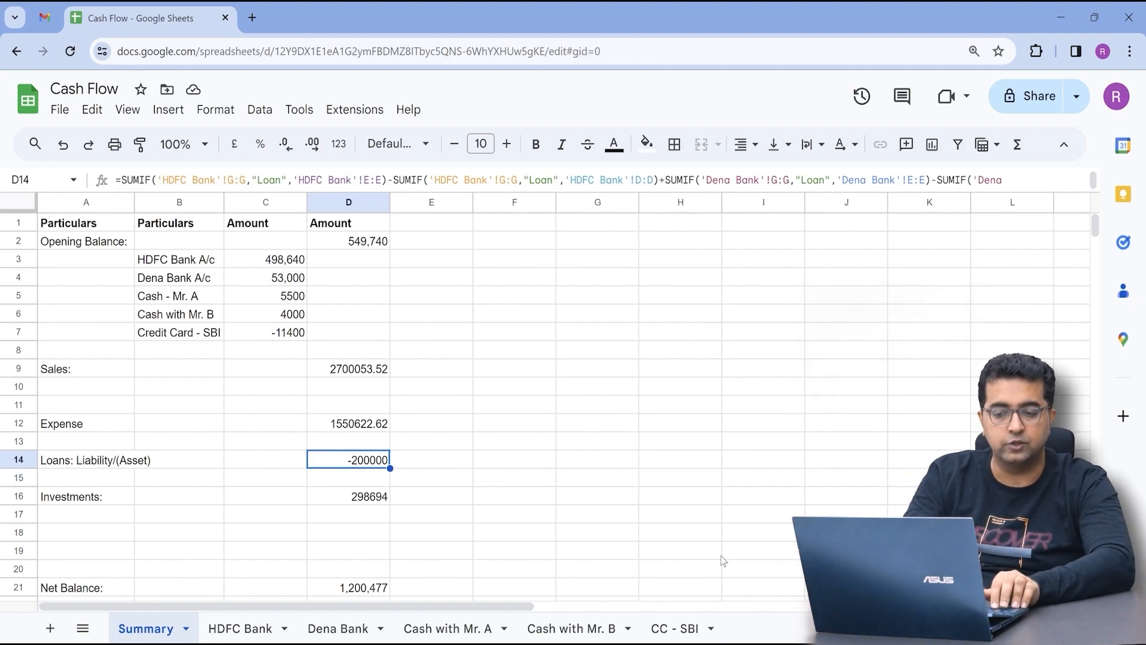
- Review the Summary sheet's column D from the opening balance down to the Difference row and its formula
{"action": "key", "text": "Left"}
{"action": "key", "text": "Right"}
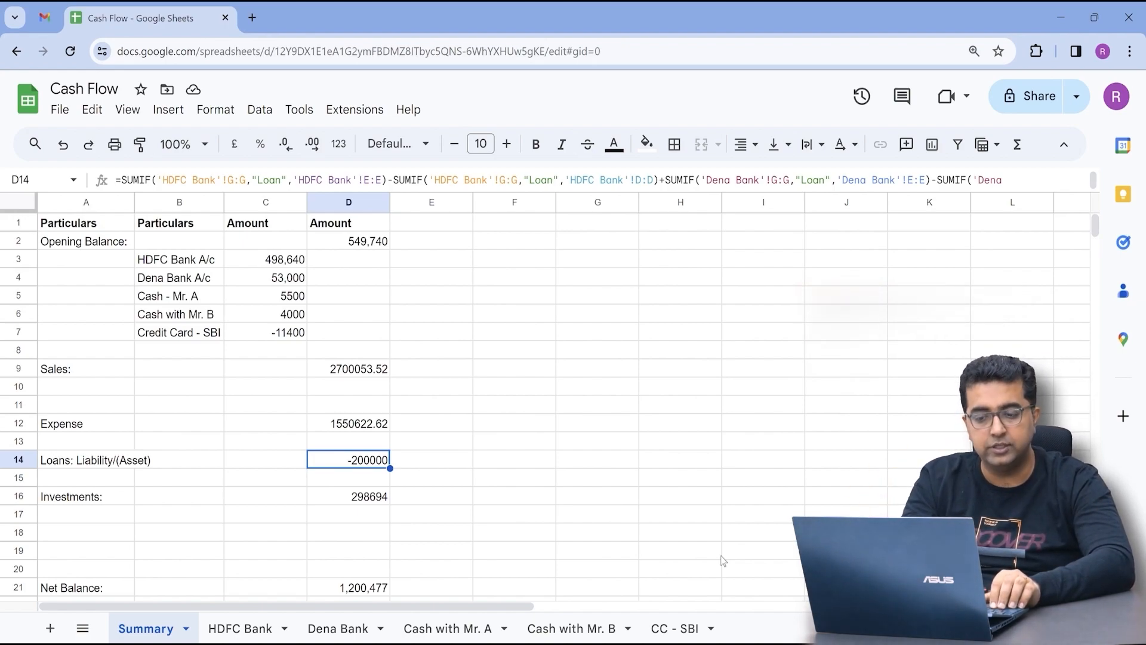
{"action": "key", "text": "Up"}
{"action": "key", "text": "Up"}
{"action": "key", "text": "Up"}
{"action": "key", "text": "Up"}
{"action": "key", "text": "Up"}
{"action": "key", "text": "Up"}
{"action": "key", "text": "Up"}
{"action": "key", "text": "Up"}
{"action": "key", "text": "Up"}
{"action": "key", "text": "Up"}
{"action": "key", "text": "Up"}
{"action": "key", "text": "Up"}
{"action": "key", "text": "Up"}
{"action": "key", "text": "Down"}
{"action": "key", "text": "Down"}
{"action": "key", "text": "Down"}
{"action": "key", "text": "Down"}
{"action": "key", "text": "Down"}
{"action": "key", "text": "Down"}
{"action": "key", "text": "Down"}
{"action": "key", "text": "Down"}
{"action": "key", "text": "Down"}
{"action": "key", "text": "Down"}
{"action": "key", "text": "Down"}
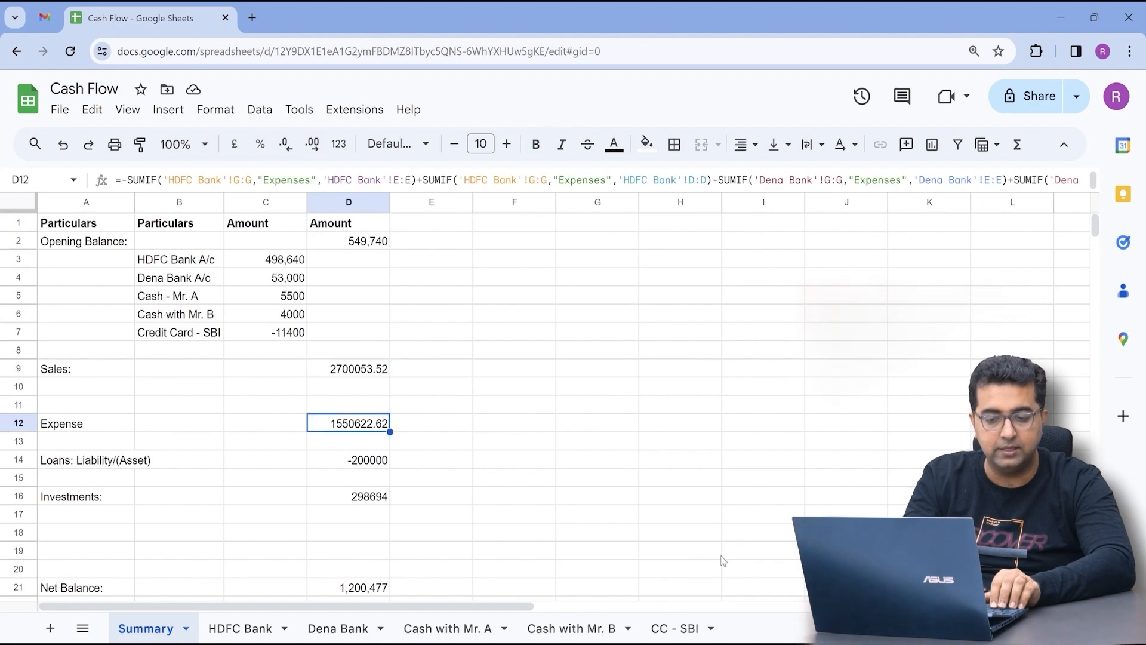
{"action": "key", "text": "Down"}
{"action": "key", "text": "Down"}
{"action": "key", "text": "Down"}
{"action": "key", "text": "Down"}
{"action": "key", "text": "Down"}
{"action": "key", "text": "Down"}
{"action": "key", "text": "Down"}
{"action": "key", "text": "Down"}
{"action": "key", "text": "Down"}
{"action": "key", "text": "Down"}
{"action": "key", "text": "Down"}
{"action": "key", "text": "Down"}
{"action": "key", "text": "Down"}
{"action": "key", "text": "Down"}
{"action": "key", "text": "Down"}
{"action": "key", "text": "Down"}
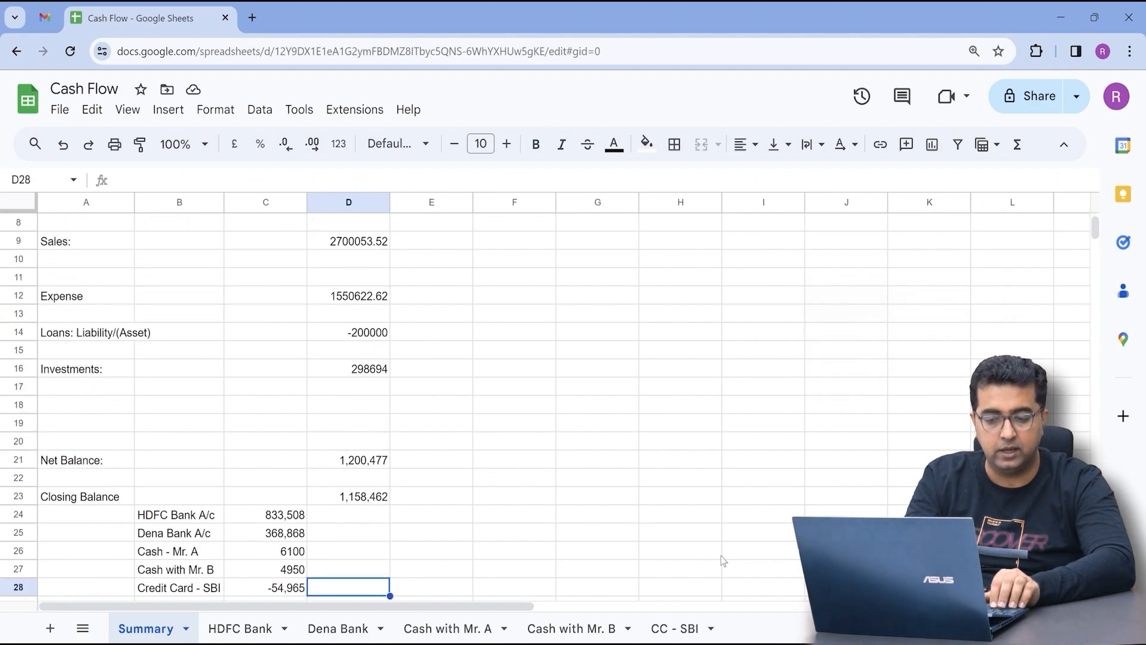
{"action": "key", "text": "Down"}
{"action": "key", "text": "Down"}
{"action": "key", "text": "Down"}
{"action": "key", "text": "Down"}
{"action": "key", "text": "Down"}
{"action": "key", "text": "Down"}
{"action": "key", "text": "Down"}
{"action": "key", "text": "Up"}
{"action": "key", "text": "Up"}
{"action": "key", "text": "Up"}
{"action": "key", "text": "Up"}
{"action": "key", "text": "Up"}
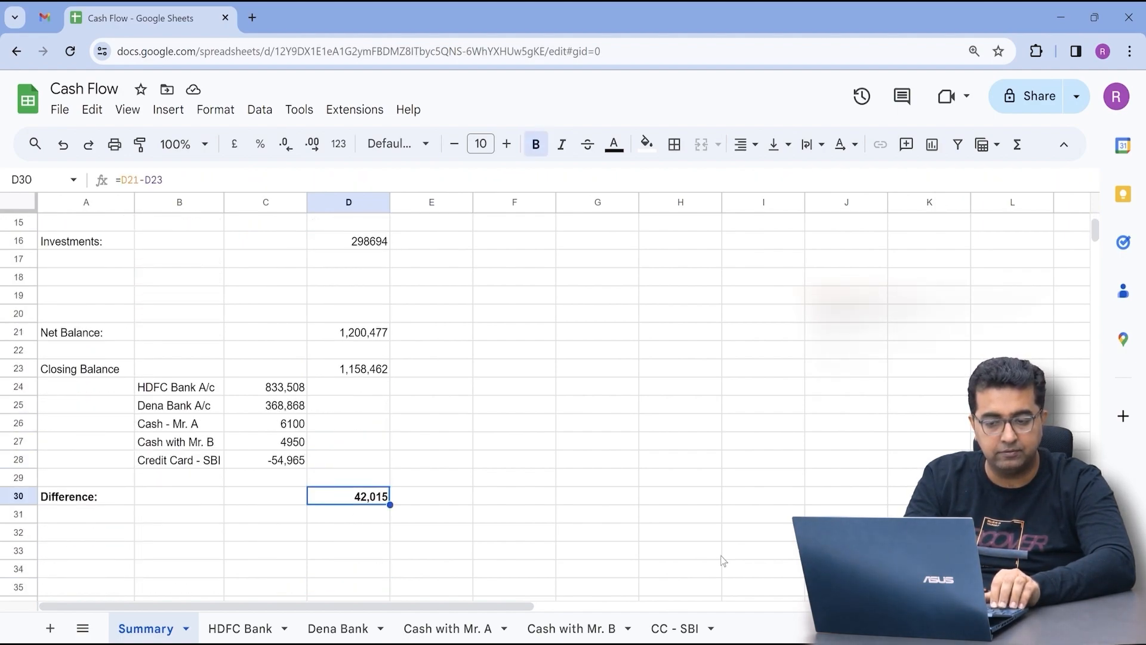
- Examine the account figures behind the closing balance and compare the closing balance with the net balance
{"action": "key", "text": "Up"}
{"action": "key", "text": "Up"}
{"action": "key", "text": "Up"}
{"action": "key", "text": "Up"}
{"action": "key", "text": "Up"}
{"action": "key", "text": "Up"}
{"action": "key", "text": "Up"}
{"action": "key", "text": "Left"}
{"action": "key", "text": "Down"}
{"action": "key", "text": "Down"}
{"action": "key", "text": "Down"}
{"action": "key", "text": "Down"}
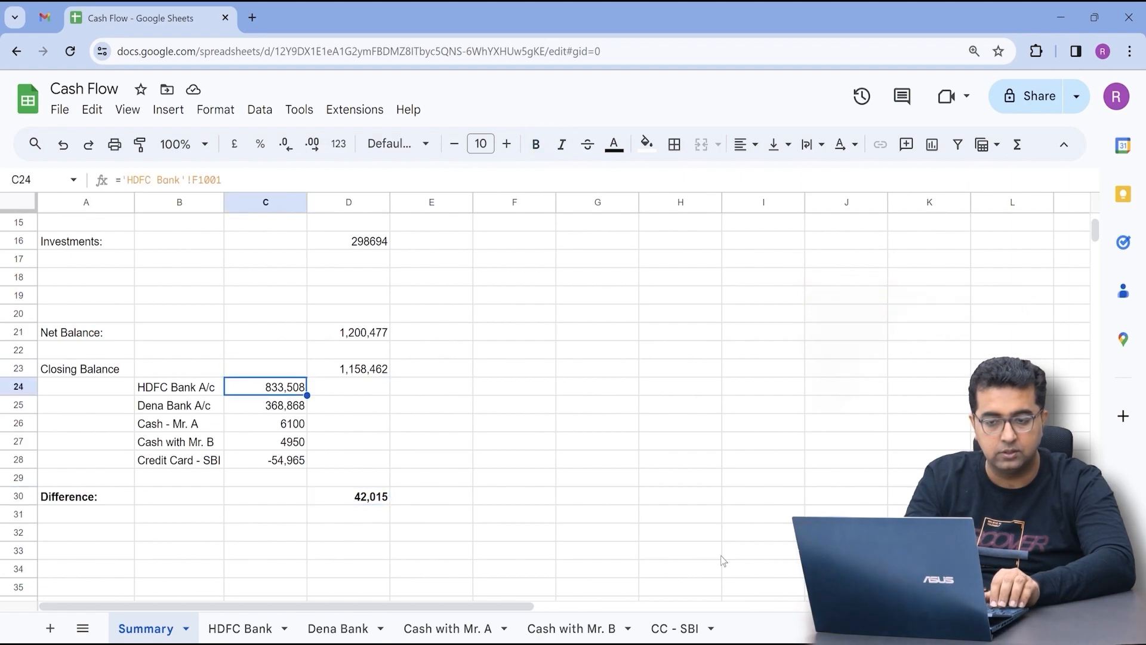
{"action": "key", "text": "Down"}
{"action": "key", "text": "Down"}
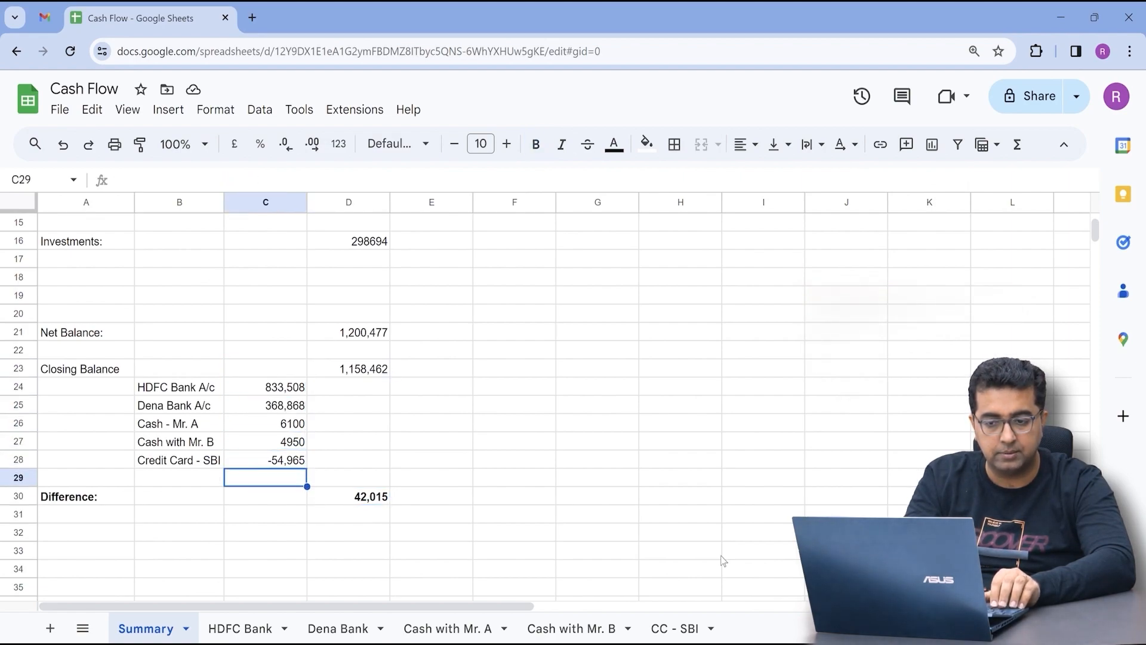
{"action": "key", "text": "Up"}
{"action": "key", "text": "Right"}
{"action": "key", "text": "Up"}
{"action": "key", "text": "Up"}
{"action": "key", "text": "Up"}
{"action": "key", "text": "Up"}
{"action": "key", "text": "Up"}
{"action": "key", "text": "Up"}
{"action": "key", "text": "Up"}
{"action": "key", "text": "Down"}
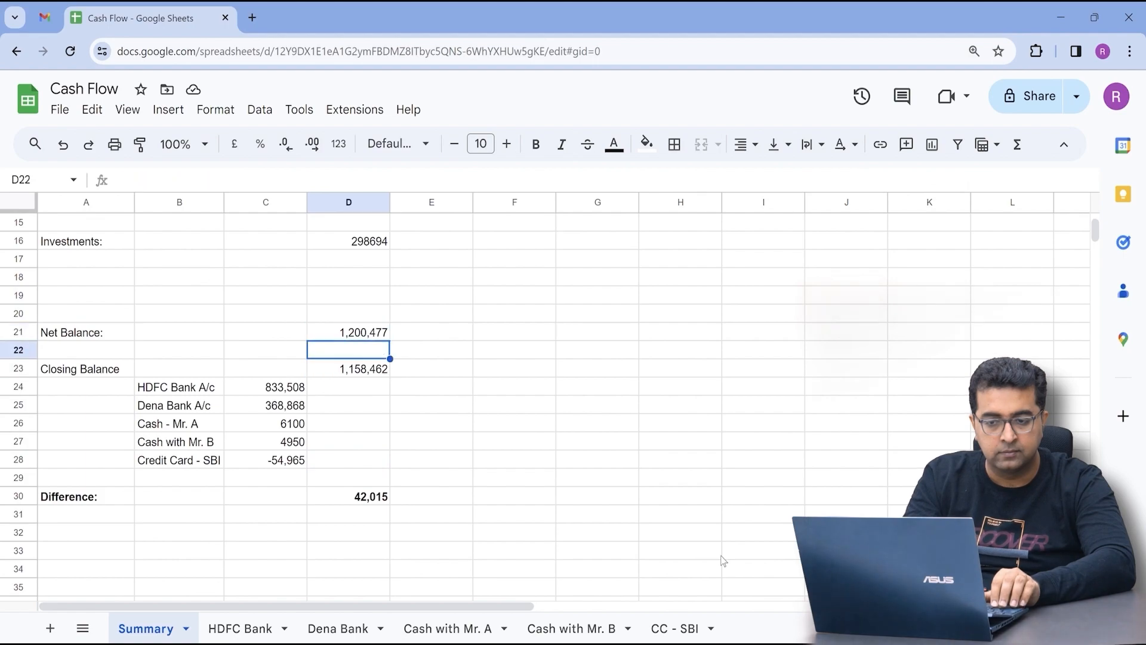
- Examine the opening balances of the five accounts in column C and the Sales formula in D9
{"action": "key", "text": "Up"}
{"action": "key", "text": "ctrl+Up"}
{"action": "key", "text": "ctrl+Up"}
{"action": "key", "text": "ctrl+Up"}
{"action": "key", "text": "ctrl+Up"}
{"action": "key", "text": "ctrl+Up"}
{"action": "key", "text": "ctrl+Up"}
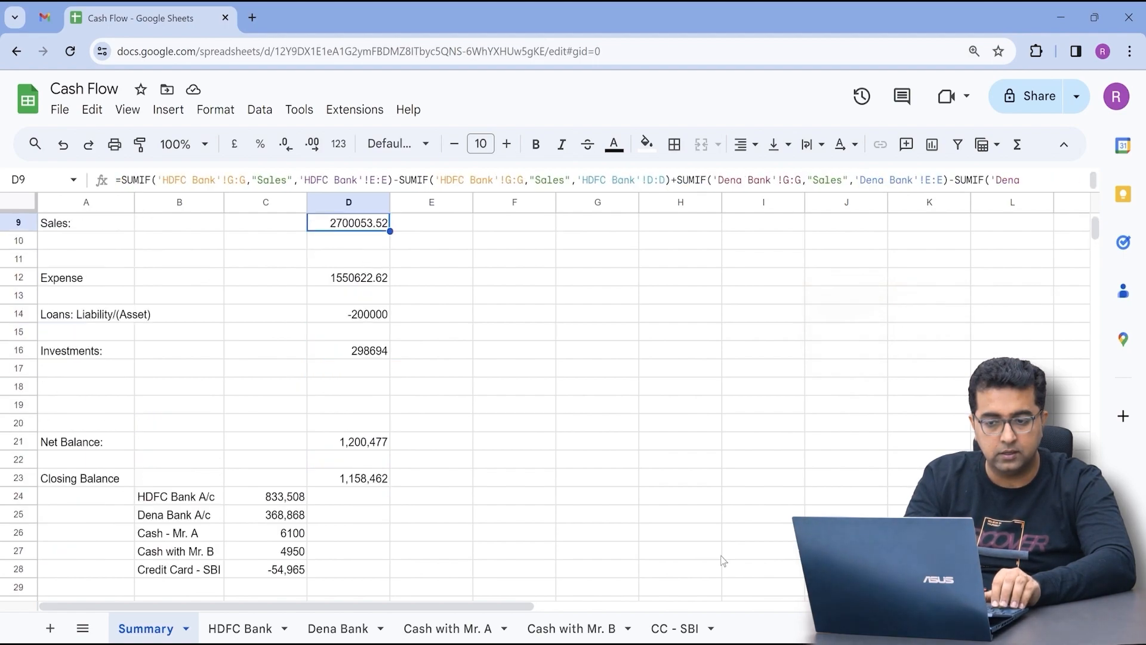
{"action": "key", "text": "Down"}
{"action": "key", "text": "Left"}
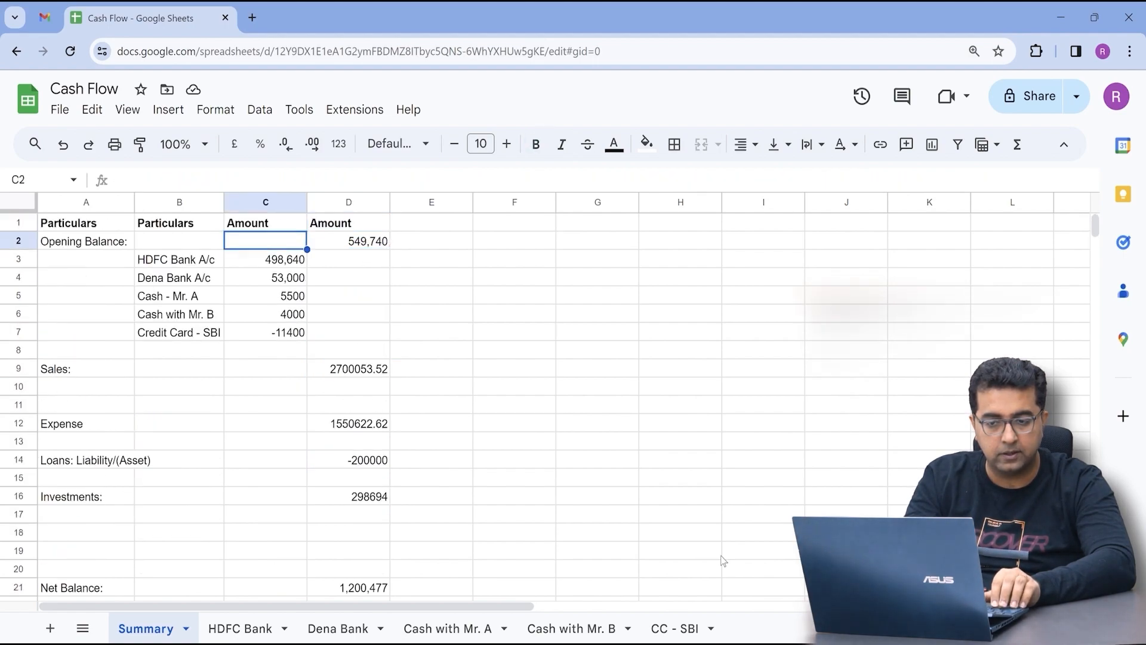
{"action": "key", "text": "Down"}
{"action": "key", "text": "Down"}
{"action": "key", "text": "Down"}
{"action": "key", "text": "Down"}
{"action": "key", "text": "Down"}
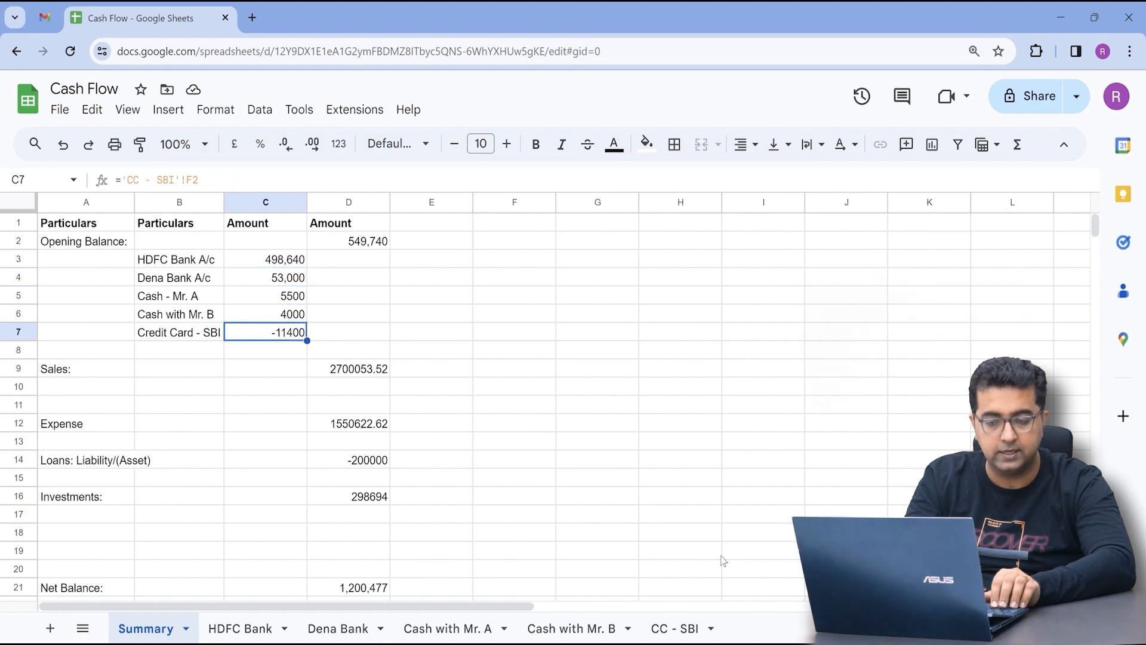
{"action": "key", "text": "Right"}
{"action": "key", "text": "Down"}
{"action": "key", "text": "Down"}
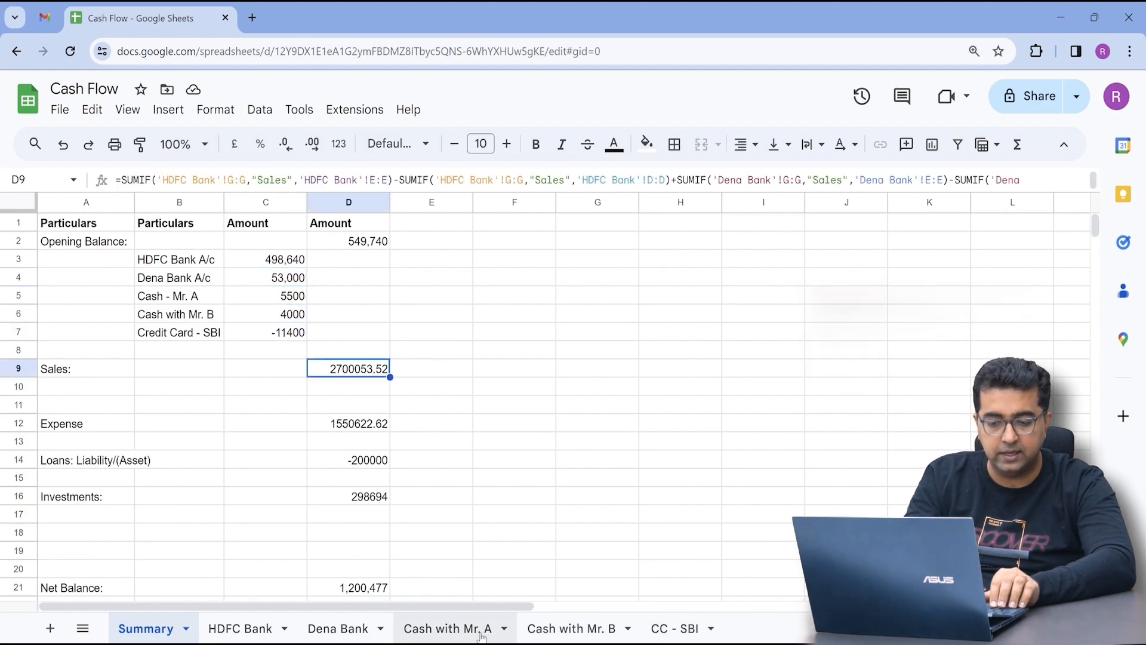
- Inspect the last transactions on the HDFC Bank sheet, checking the withdrawal, deposit, balance and category in row 27
{"action": "left_click", "coordinate": [236, 636]}
{"action": "key", "text": "Left"}
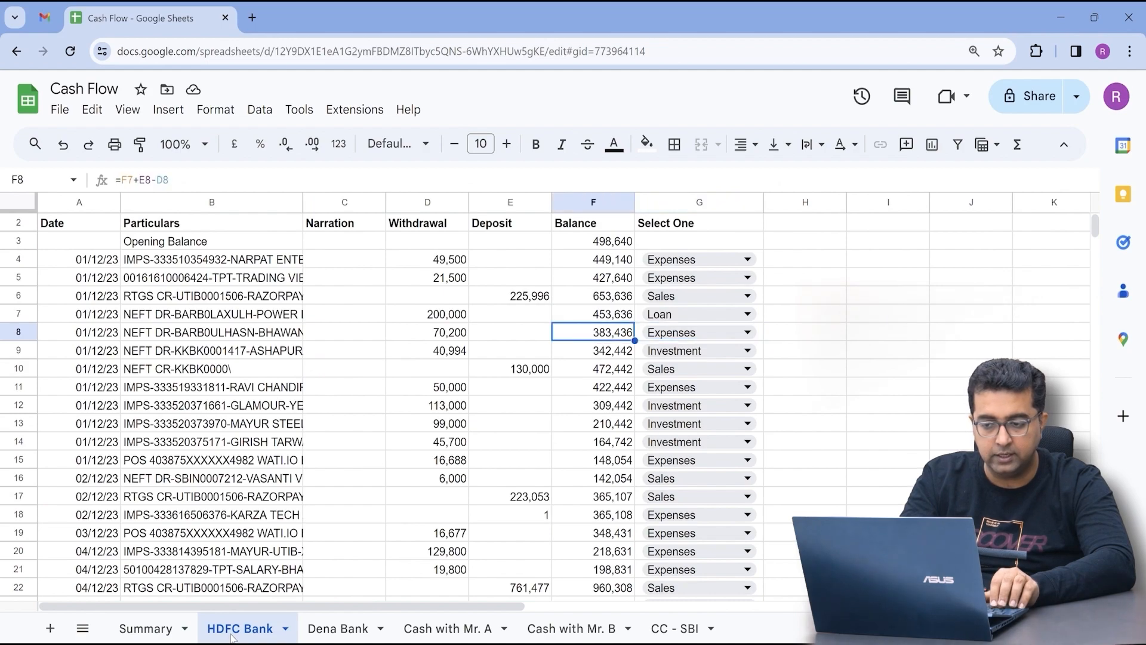
{"action": "key", "text": "ctrl+Down"}
{"action": "key", "text": "Left"}
{"action": "key", "text": "ctrl+Up"}
{"action": "key", "text": "Up"}
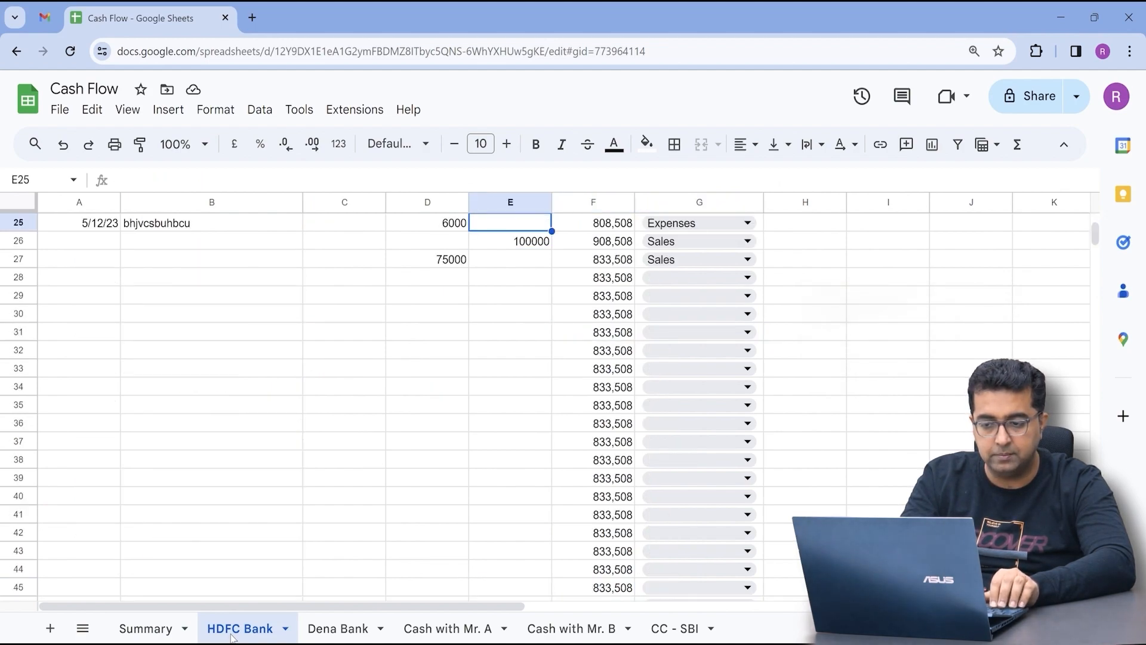
{"action": "key", "text": "Down"}
{"action": "key", "text": "Down"}
{"action": "key", "text": "Right"}
{"action": "key", "text": "Left"}
{"action": "key", "text": "Left"}
{"action": "key", "text": "Right"}
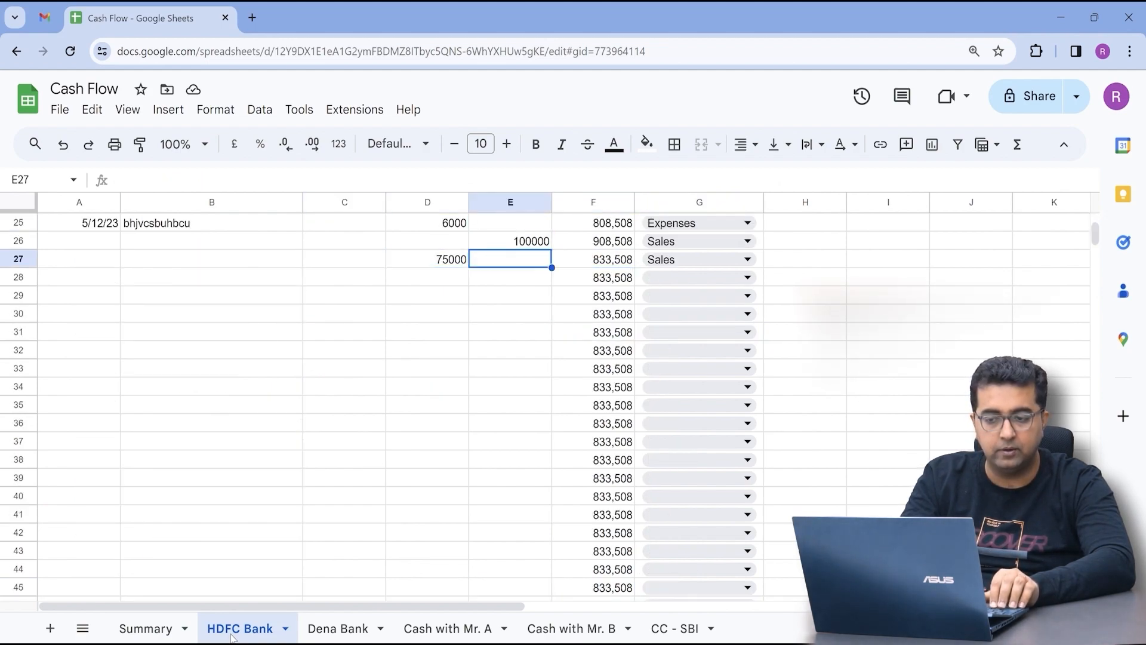
{"action": "key", "text": "Left"}
{"action": "key", "text": "Right"}
{"action": "key", "text": "Right"}
{"action": "key", "text": "Right"}
{"action": "key", "text": "Left"}
{"action": "key", "text": "Left"}
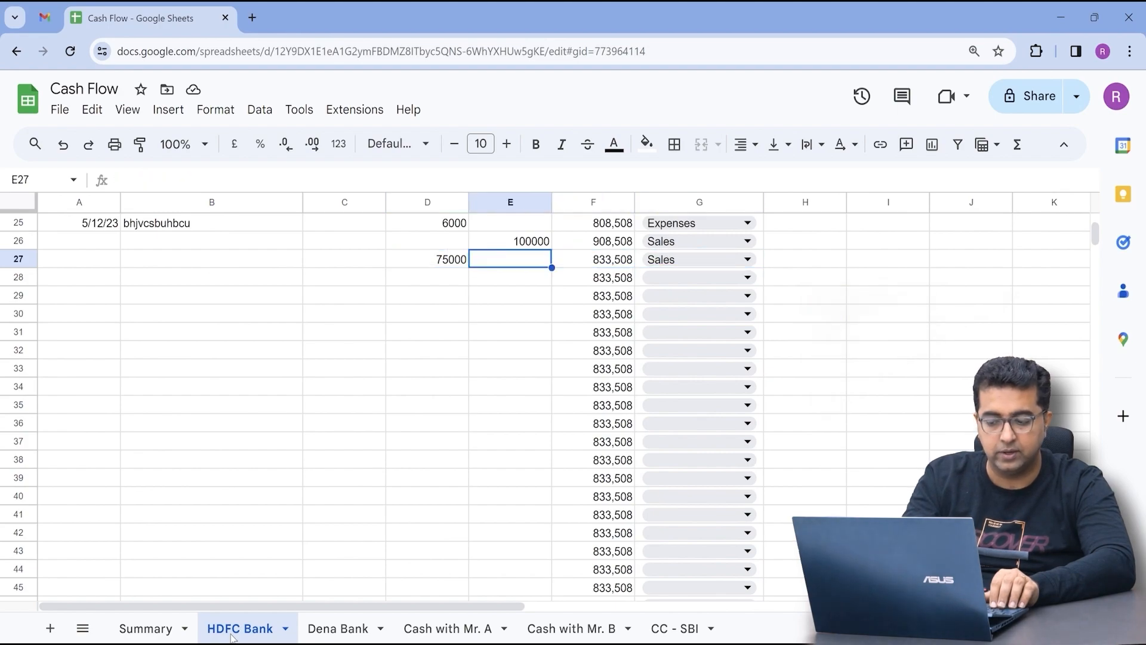
- Delete the withdrawal in D27 and clear the category in G27 on the HDFC Bank sheet
{"action": "key", "text": "Left"}
{"action": "key", "text": "Delete"}
{"action": "key", "text": "Right"}
{"action": "key", "text": "Right"}
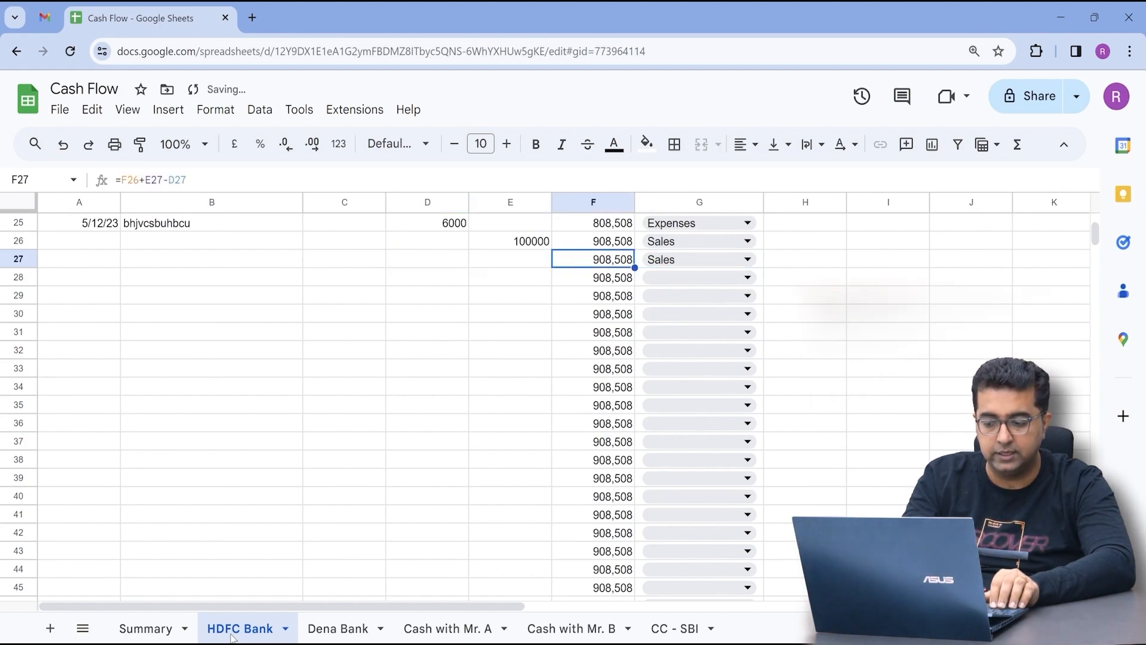
{"action": "key", "text": "Right"}
{"action": "key", "text": "Delete"}
- Check the category assigned to each HDFC Bank transaction in column G, from the last entries up to the header
{"action": "key", "text": "Up"}
{"action": "key", "text": "Up"}
{"action": "key", "text": "Up"}
{"action": "key", "text": "Up"}
{"action": "key", "text": "Up"}
{"action": "key", "text": "Up"}
{"action": "key", "text": "Up"}
{"action": "key", "text": "Up"}
{"action": "key", "text": "Up"}
{"action": "key", "text": "Up"}
{"action": "key", "text": "Up"}
{"action": "key", "text": "Up"}
{"action": "key", "text": "Up"}
{"action": "key", "text": "Up"}
{"action": "key", "text": "Up"}
{"action": "key", "text": "Up"}
{"action": "key", "text": "Up"}
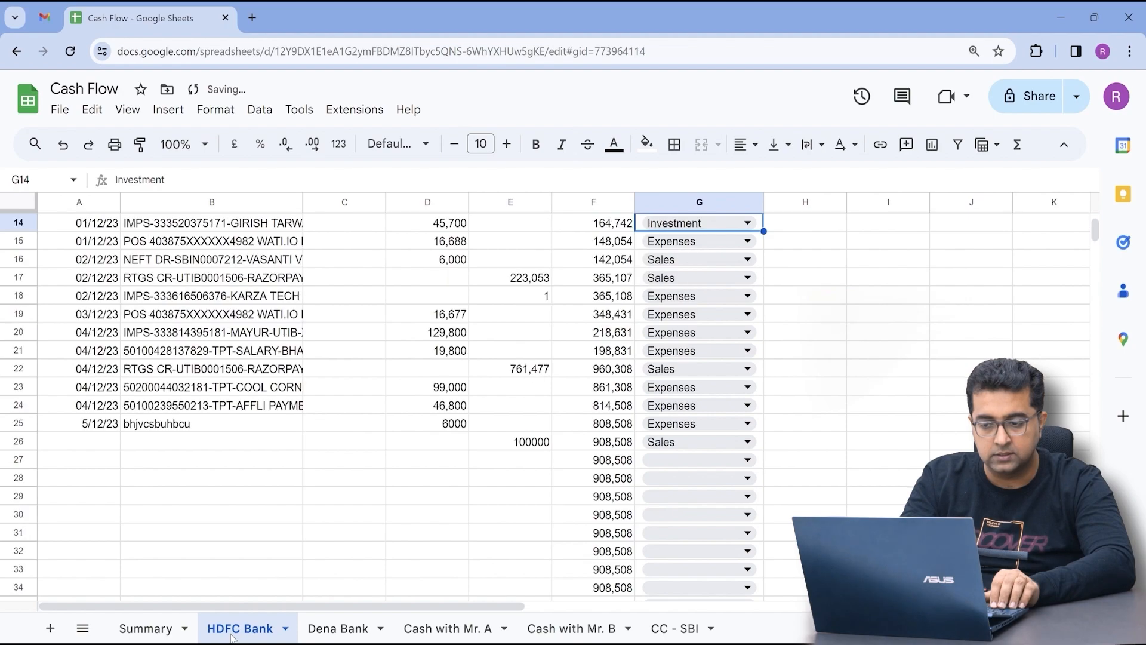
{"action": "key", "text": "Up"}
{"action": "key", "text": "Up"}
{"action": "key", "text": "Up"}
{"action": "key", "text": "Up"}
{"action": "key", "text": "Up"}
{"action": "key", "text": "Up"}
{"action": "key", "text": "Up"}
{"action": "key", "text": "Up"}
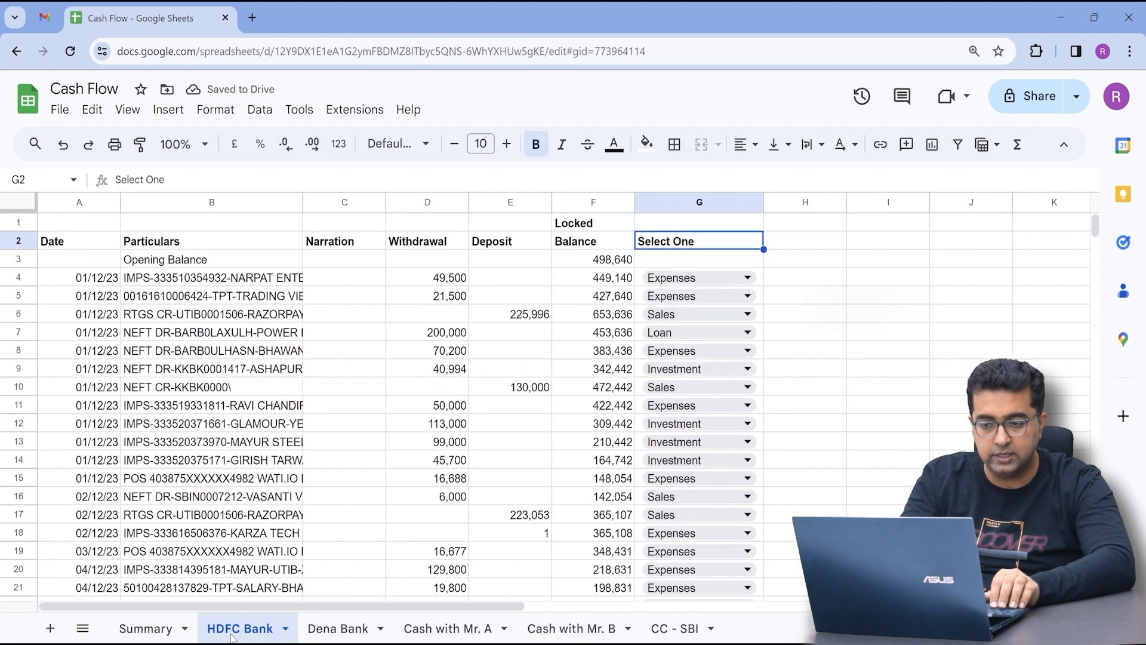
- Inspect the Dena Bank sheet's last transactions around rows 20 to 24, checking their amounts, balances and categories
{"action": "left_click", "coordinate": [352, 628]}
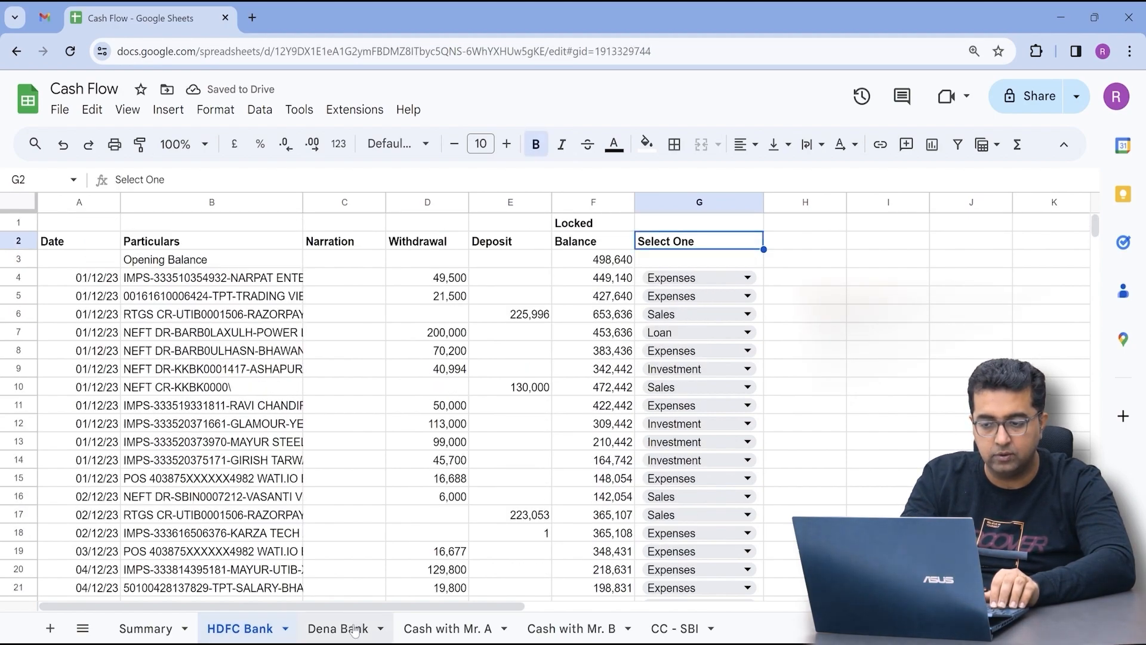
{"action": "key", "text": "Down"}
{"action": "key", "text": "Down"}
{"action": "key", "text": "ctrl+Right"}
{"action": "key", "text": "Down"}
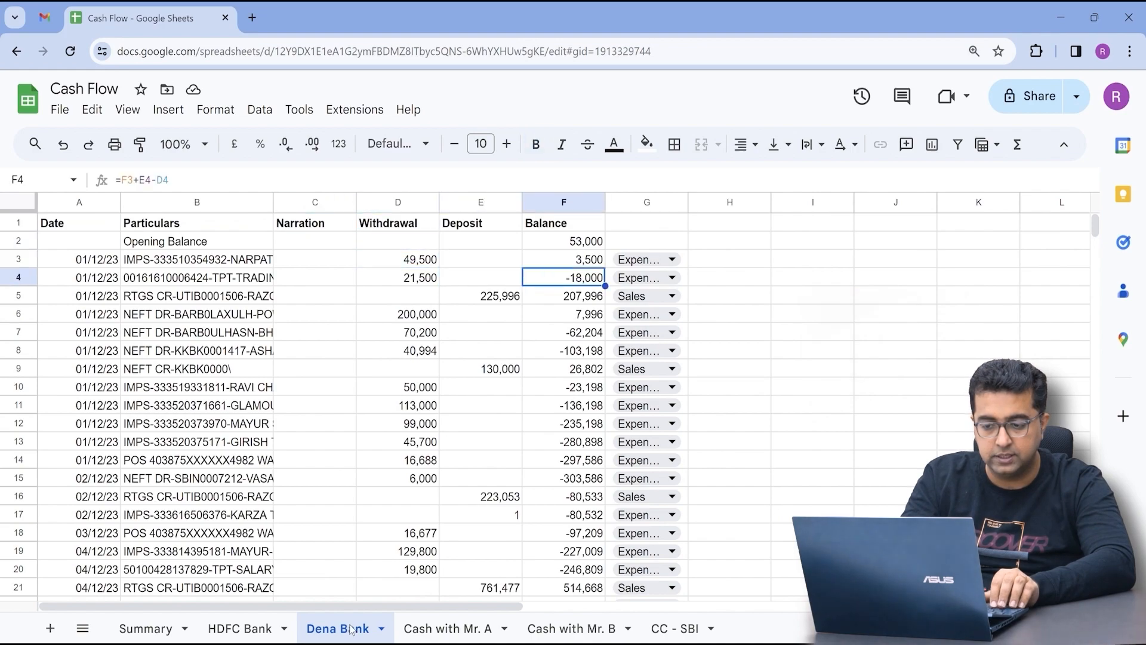
{"action": "key", "text": "ctrl+Down"}
{"action": "key", "text": "Left"}
{"action": "key", "text": "ctrl+Up"}
{"action": "key", "text": "Up"}
{"action": "key", "text": "Down"}
{"action": "key", "text": "Down"}
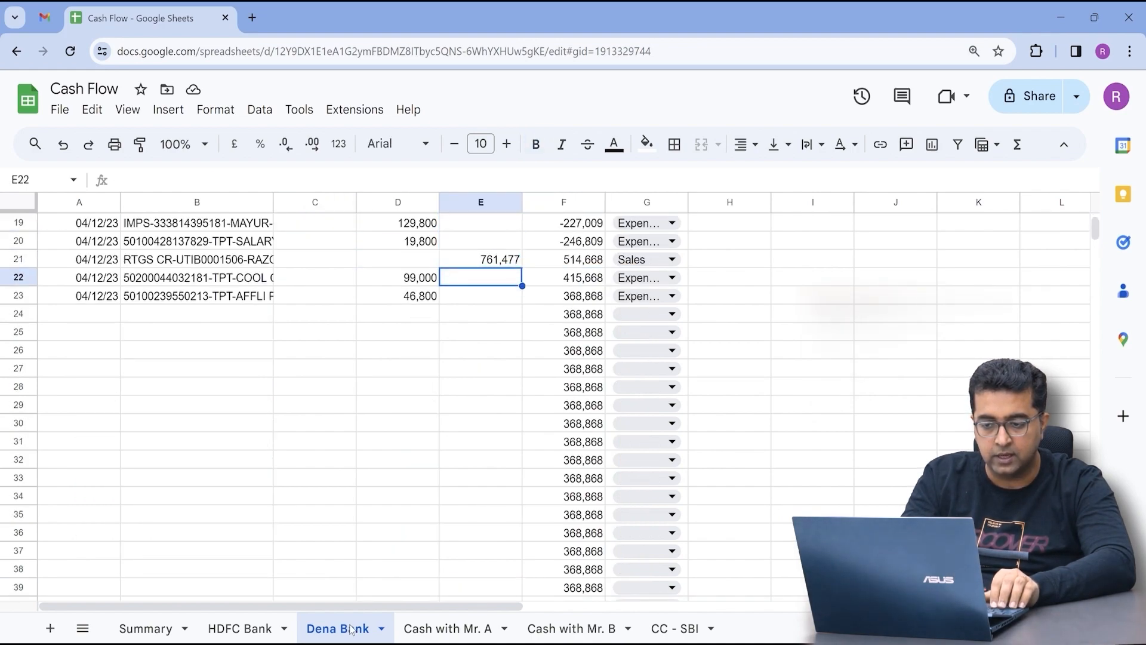
{"action": "key", "text": "Down"}
{"action": "key", "text": "Right"}
{"action": "key", "text": "Left"}
{"action": "key", "text": "Down"}
- Check the transactions, balances and categories on the Cash with Mr. A, Cash with Mr. B and CC - SBI sheets
{"action": "left_click", "coordinate": [446, 636]}
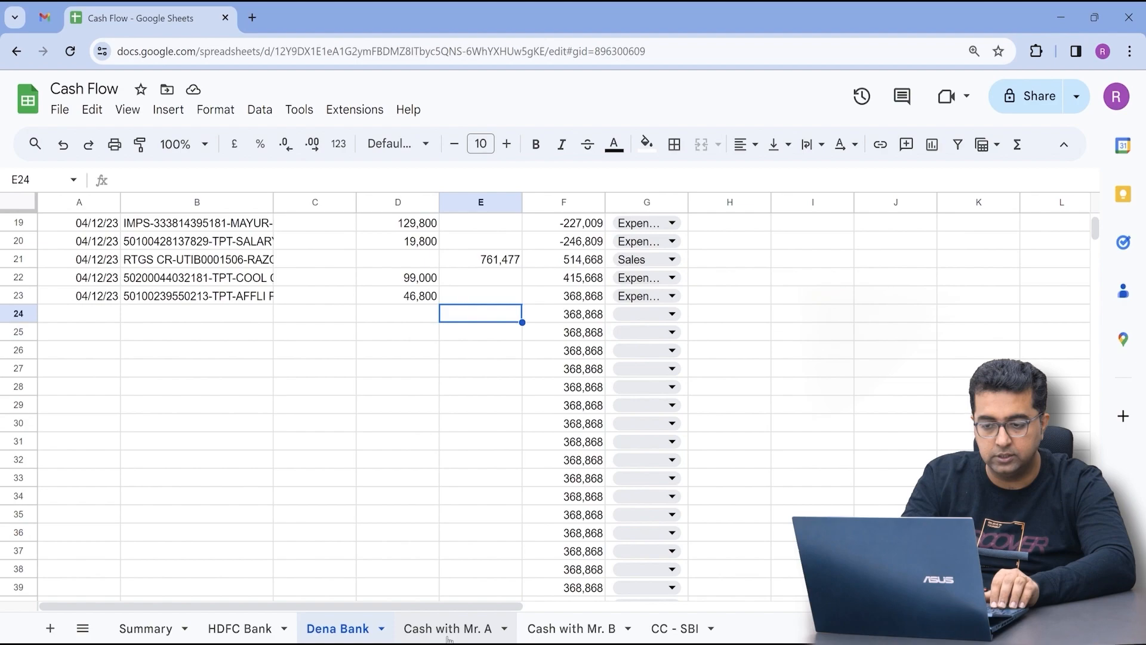
{"action": "left_click", "coordinate": [562, 630]}
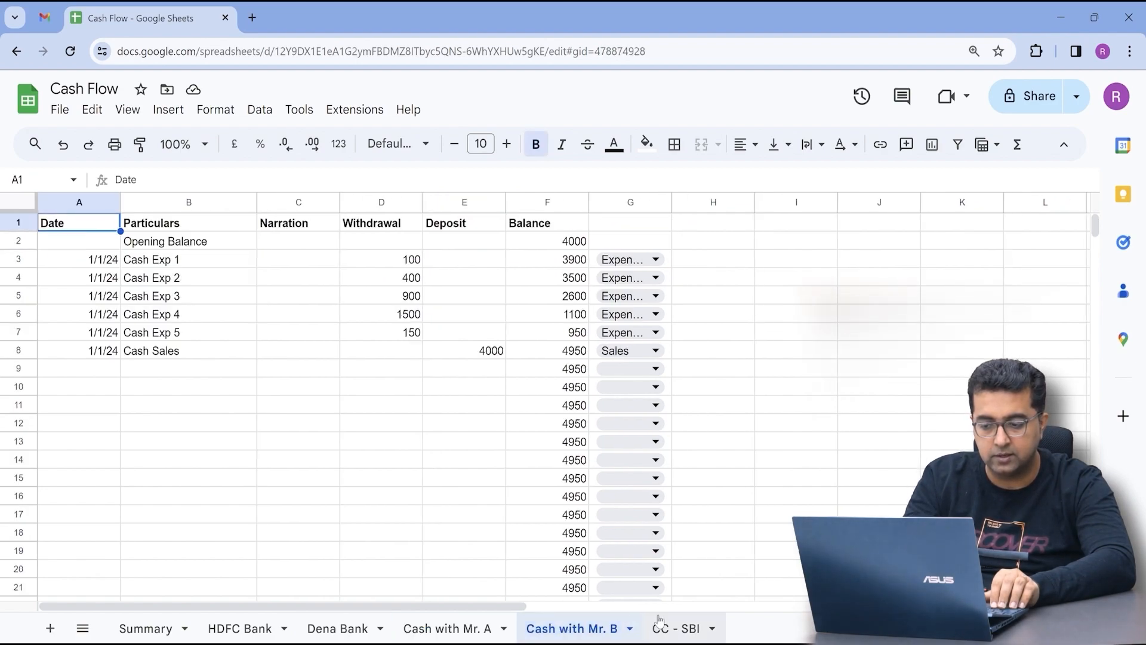
{"action": "left_click", "coordinate": [679, 635]}
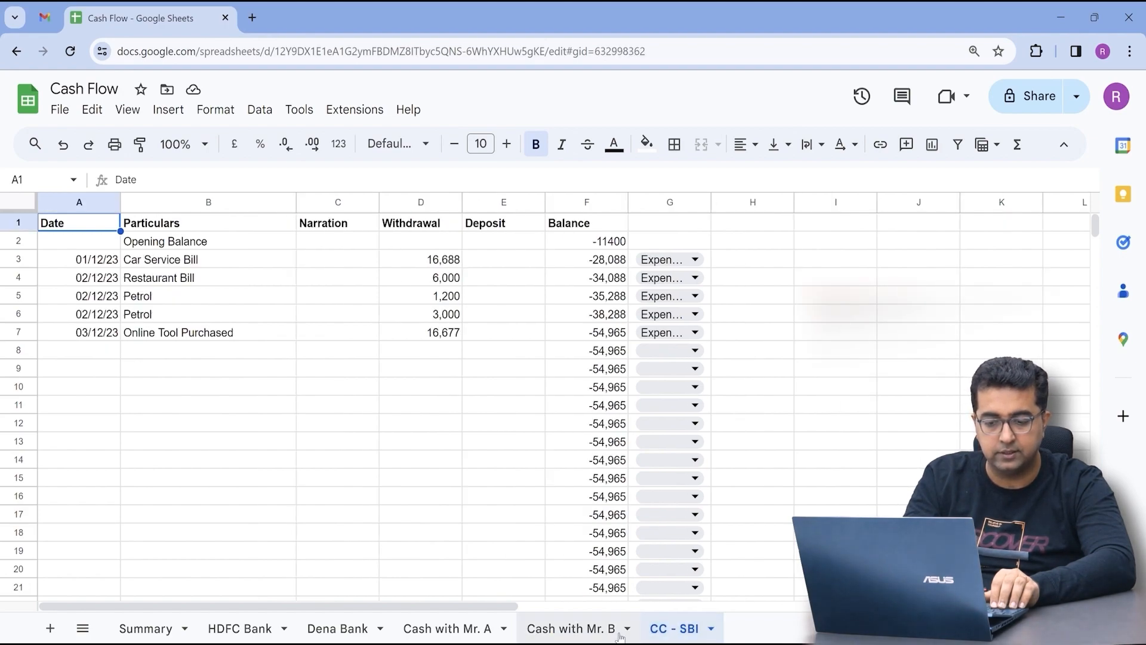
- Examine the Difference formula in D30 on the Summary sheet and the Credit Card - SBI closing balance reference in C28
{"action": "left_click", "coordinate": [132, 638]}
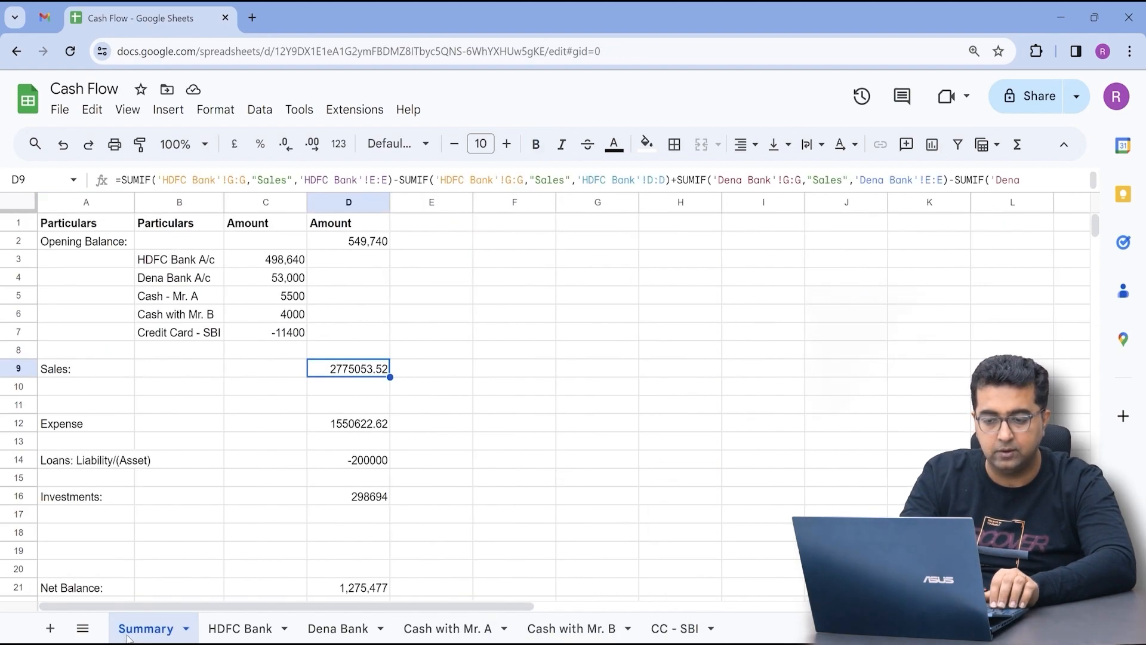
{"action": "key", "text": "Left"}
{"action": "key", "text": "Right"}
{"action": "key", "text": "ctrl+Down"}
{"action": "key", "text": "ctrl+Down"}
{"action": "key", "text": "ctrl+Down"}
{"action": "key", "text": "ctrl+Down"}
{"action": "key", "text": "Down"}
{"action": "key", "text": "Down"}
{"action": "key", "text": "Down"}
{"action": "key", "text": "Down"}
{"action": "key", "text": "Down"}
{"action": "key", "text": "Down"}
{"action": "key", "text": "Down"}
{"action": "key", "text": "Down"}
{"action": "key", "text": "Down"}
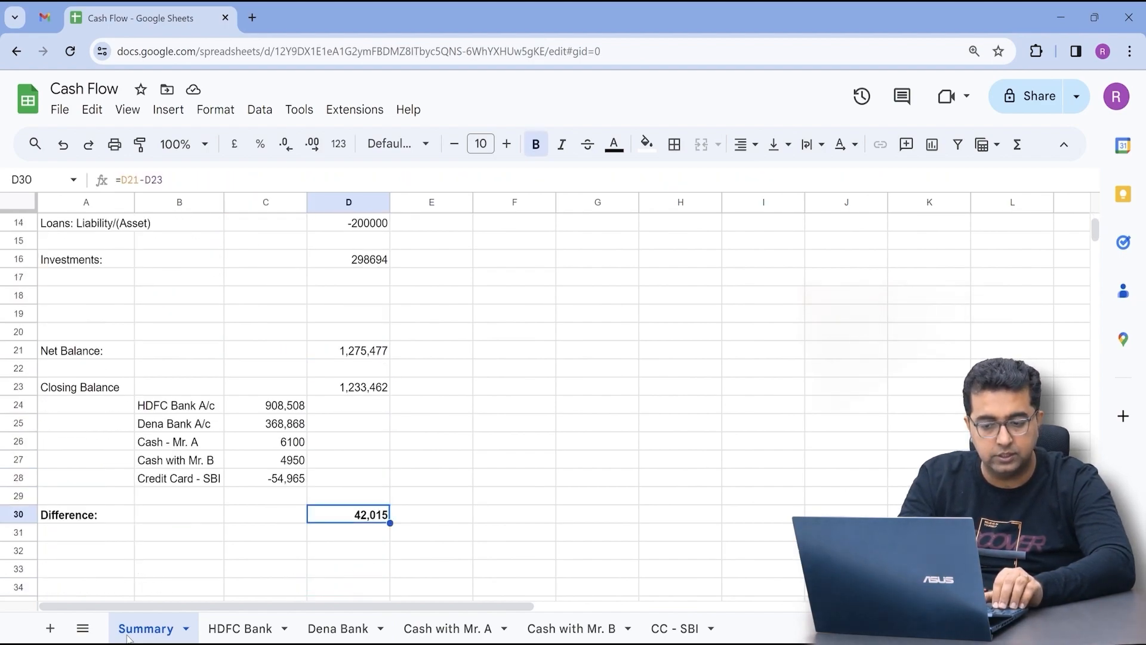
{"action": "key", "text": "Left"}
{"action": "key", "text": "Up"}
{"action": "key", "text": "Up"}
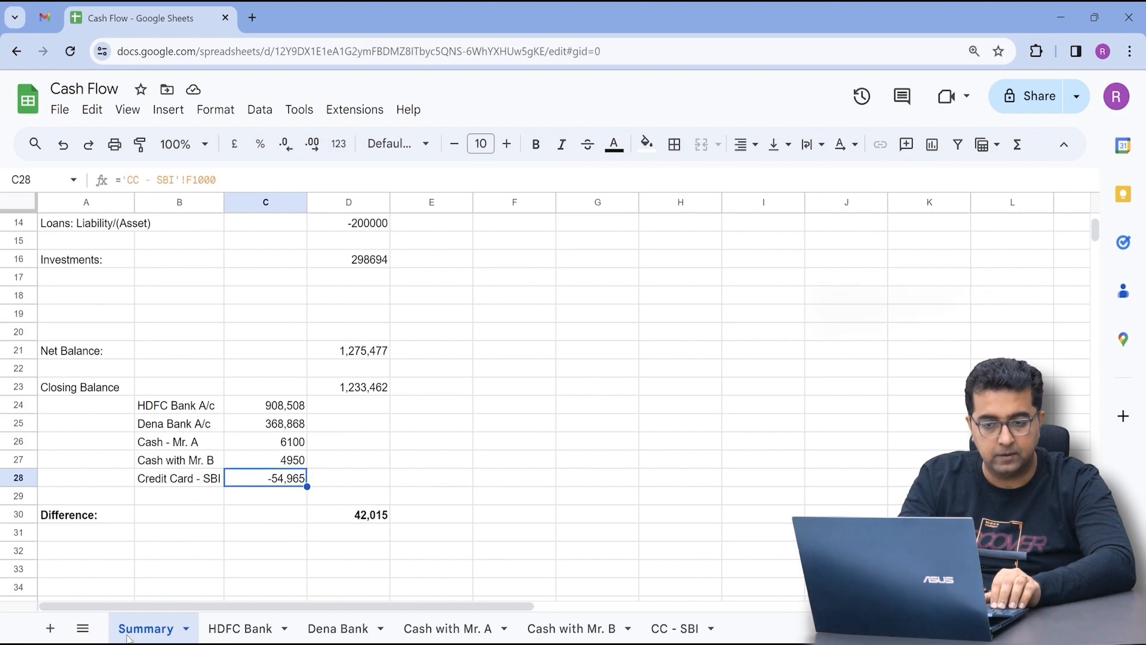
- Review the Summary's category totals in column D and inspect which account sheets the Sales formula in D9 covers
{"action": "key", "text": "Right"}
{"action": "key", "text": "Down"}
{"action": "key", "text": "Down"}
{"action": "key", "text": "Up"}
{"action": "key", "text": "Up"}
{"action": "key", "text": "Up"}
{"action": "key", "text": "Up"}
{"action": "key", "text": "Up"}
{"action": "key", "text": "Up"}
{"action": "key", "text": "Up"}
{"action": "key", "text": "Up"}
{"action": "key", "text": "Up"}
{"action": "key", "text": "Up"}
{"action": "key", "text": "Up"}
{"action": "key", "text": "Up"}
{"action": "key", "text": "Up"}
{"action": "key", "text": "Up"}
{"action": "key", "text": "Up"}
{"action": "key", "text": "Up"}
{"action": "key", "text": "Up"}
{"action": "key", "text": "Up"}
{"action": "key", "text": "Up"}
{"action": "key", "text": "Up"}
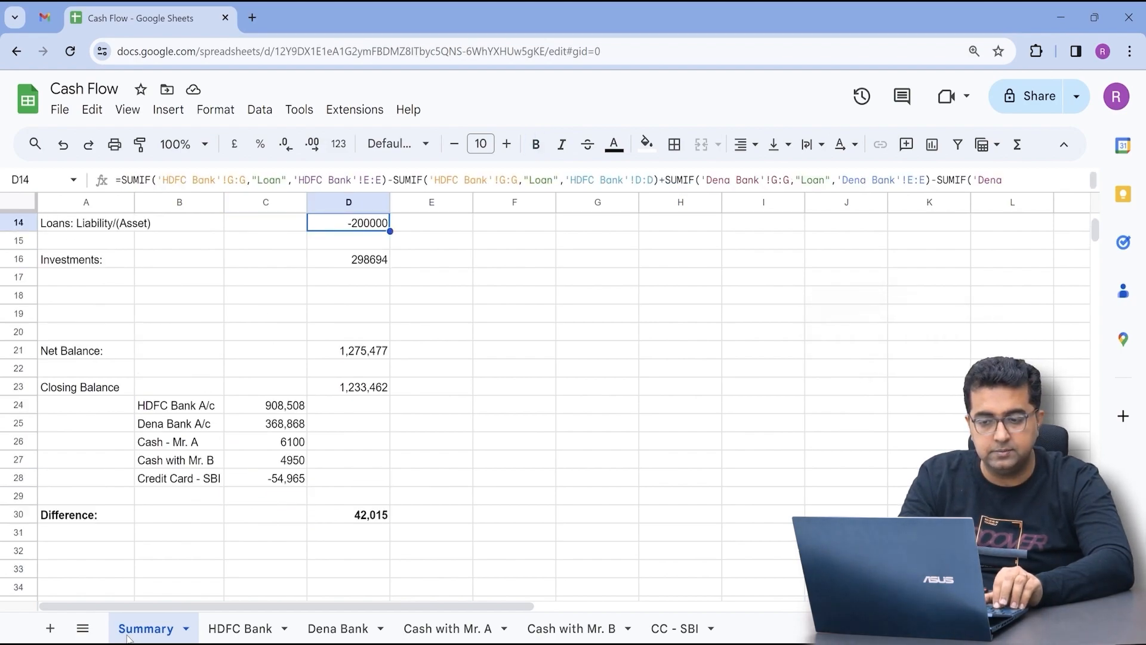
{"action": "key", "text": "Down"}
{"action": "key", "text": "Down"}
{"action": "key", "text": "Down"}
{"action": "key", "text": "Down"}
{"action": "key", "text": "Down"}
{"action": "key", "text": "Down"}
{"action": "key", "text": "Down"}
{"action": "key", "text": "Return"}
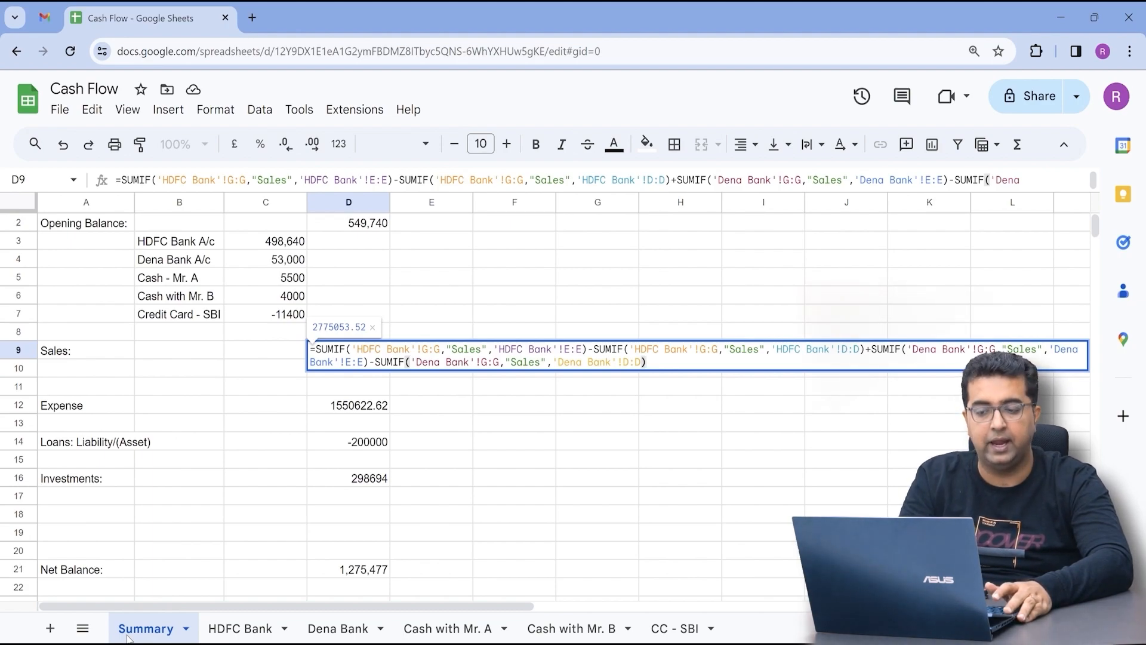
{"action": "key", "text": "Escape"}
- Delete the closing balances of Cash - Mr. A, Cash with Mr. B and Credit Card - SBI in C26:C28
{"action": "key", "text": "Down"}
{"action": "key", "text": "Down"}
{"action": "key", "text": "Down"}
{"action": "key", "text": "Down"}
{"action": "key", "text": "Down"}
{"action": "key", "text": "Down"}
{"action": "key", "text": "Down"}
{"action": "key", "text": "Down"}
{"action": "key", "text": "Down"}
{"action": "key", "text": "Down"}
{"action": "key", "text": "Down"}
{"action": "key", "text": "Down"}
{"action": "key", "text": "Down"}
{"action": "key", "text": "Down"}
{"action": "key", "text": "Down"}
{"action": "key", "text": "Down"}
{"action": "key", "text": "Down"}
{"action": "key", "text": "Down"}
{"action": "key", "text": "Down"}
{"action": "key", "text": "Down"}
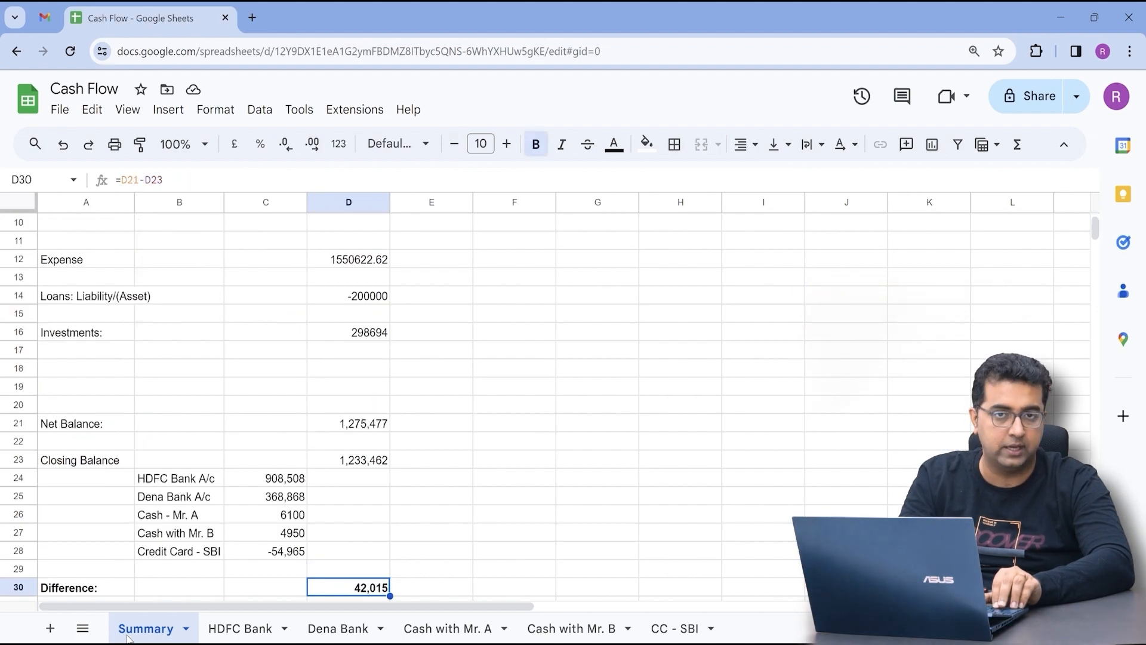
{"action": "key", "text": "Up"}
{"action": "key", "text": "Up"}
{"action": "key", "text": "Up"}
{"action": "key", "text": "Up"}
{"action": "key", "text": "Left"}
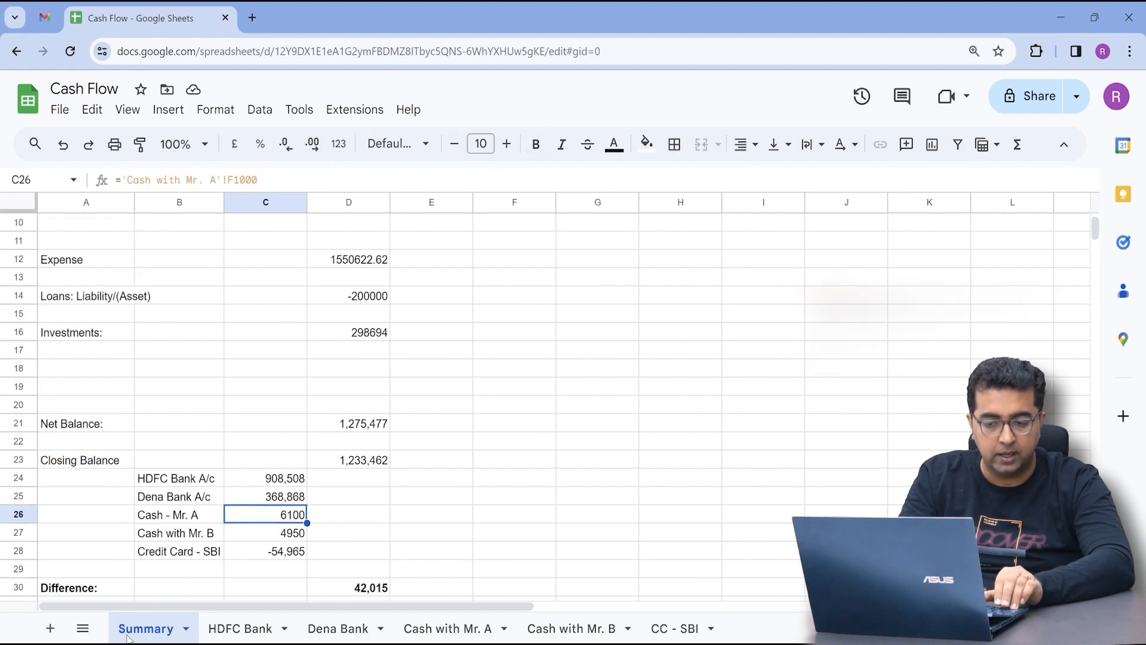
{"action": "key", "text": "shift+Down"}
{"action": "key", "text": "shift+Down"}
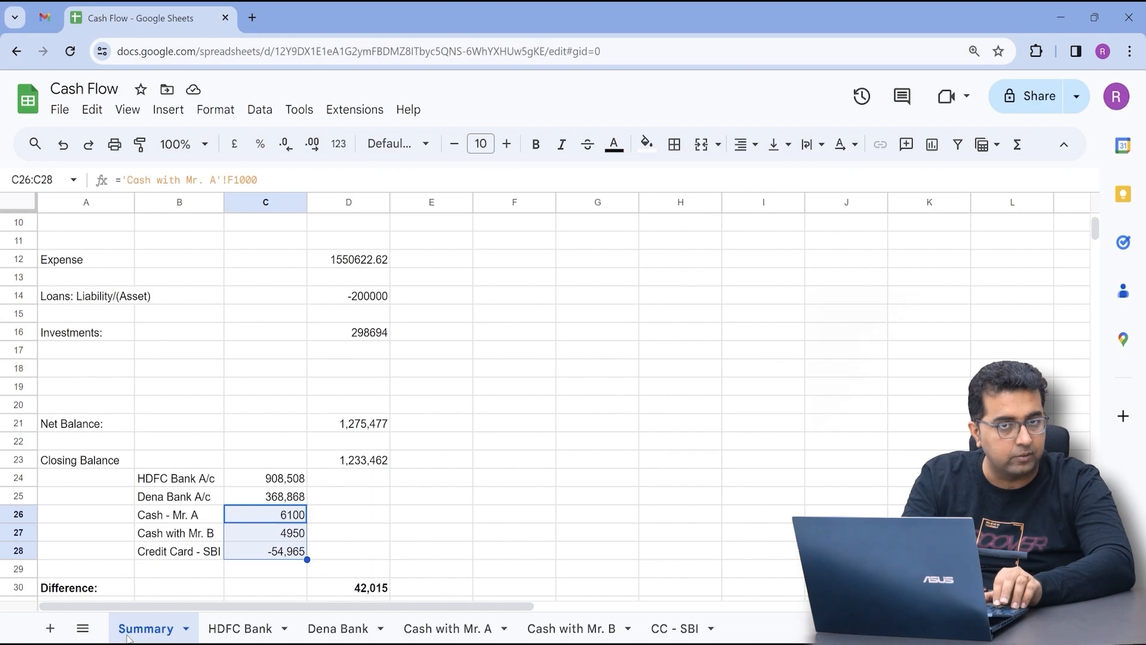
{"action": "key", "text": "Delete"}
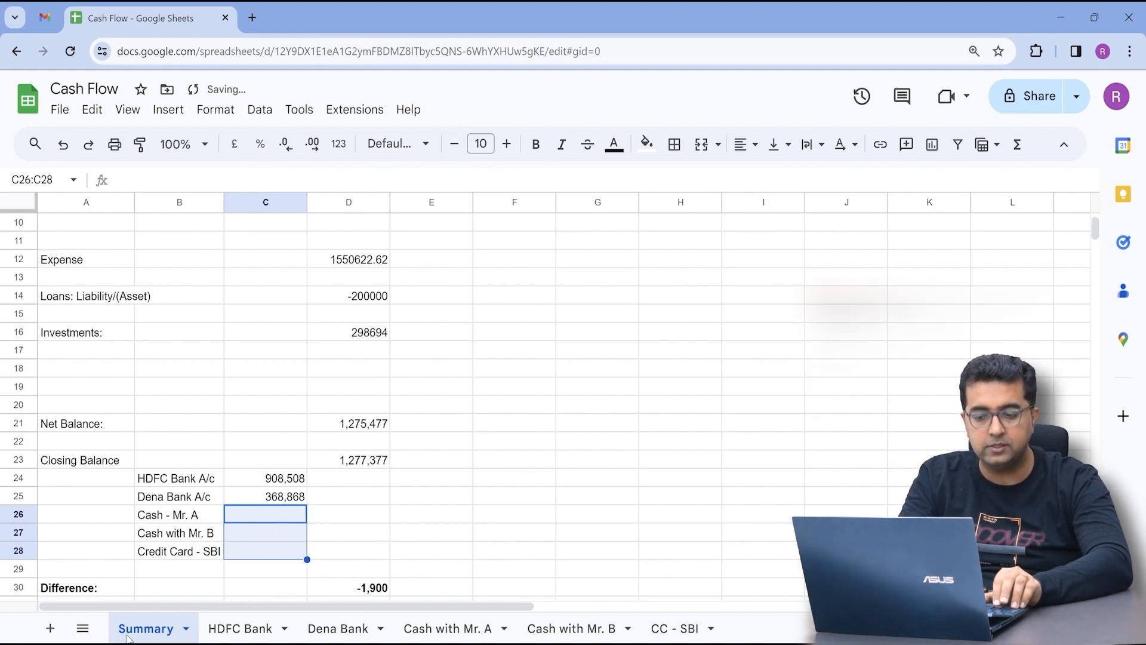
- Delete the opening balances of Cash - Mr. A, Cash with Mr. B and Credit Card - SBI in C5:C7
{"action": "key", "text": "Right"}
{"action": "key", "text": "Right"}
{"action": "key", "text": "ctrl+Up"}
{"action": "key", "text": "Left"}
{"action": "key", "text": "Down"}
{"action": "key", "text": "Down"}
{"action": "key", "text": "Down"}
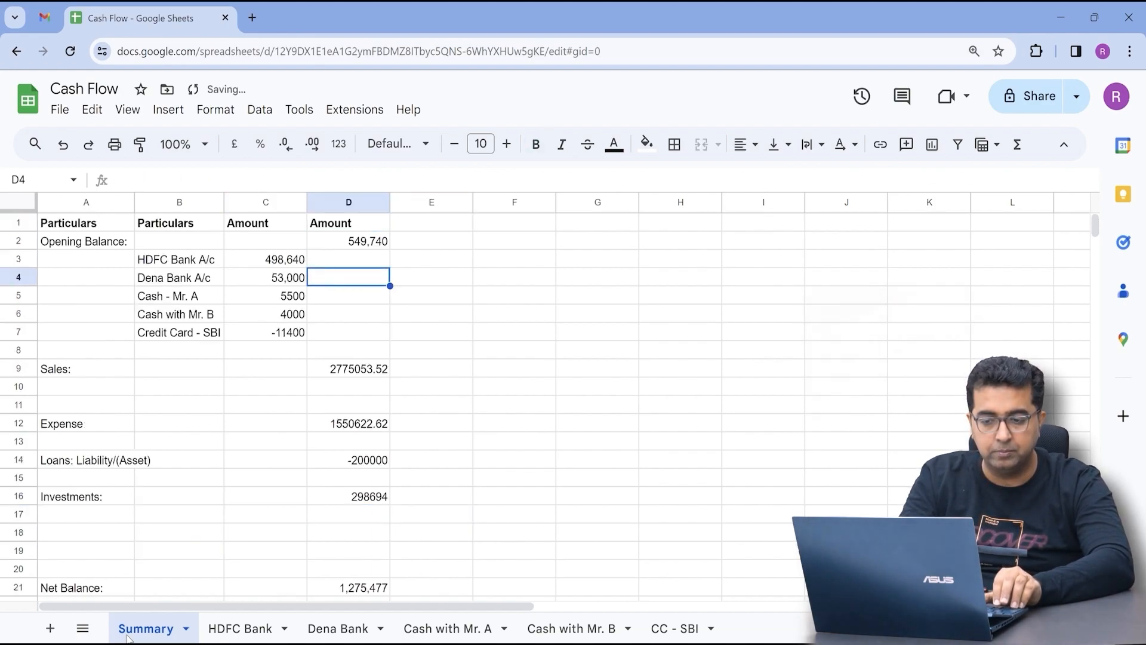
{"action": "key", "text": "Down"}
{"action": "key", "text": "Left"}
{"action": "key", "text": "shift+Down"}
{"action": "key", "text": "shift+Down"}
{"action": "key", "text": "Delete"}
- Check the Difference in D30 and compare the net balance with the closing balance and its bank account amounts
{"action": "key", "text": "Right"}
{"action": "key", "text": "ctrl+Down"}
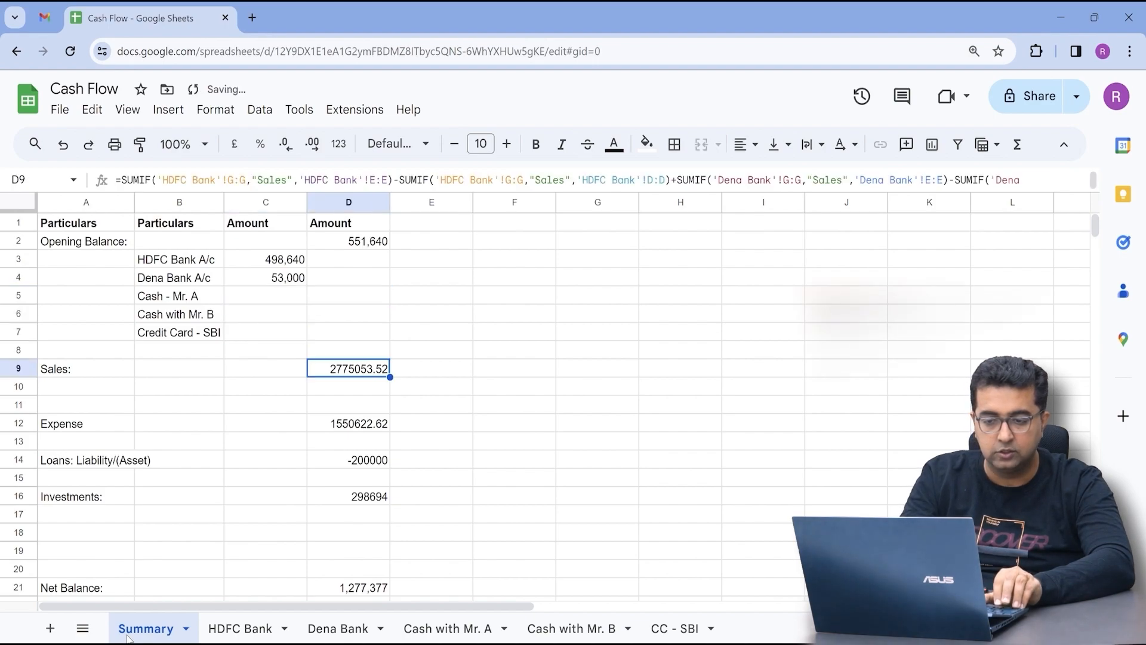
{"action": "key", "text": "ctrl+Down"}
{"action": "key", "text": "ctrl+Down"}
{"action": "key", "text": "ctrl+Down"}
{"action": "key", "text": "ctrl+Down"}
{"action": "key", "text": "ctrl+Down"}
{"action": "key", "text": "ctrl+Down"}
{"action": "key", "text": "ctrl+Up"}
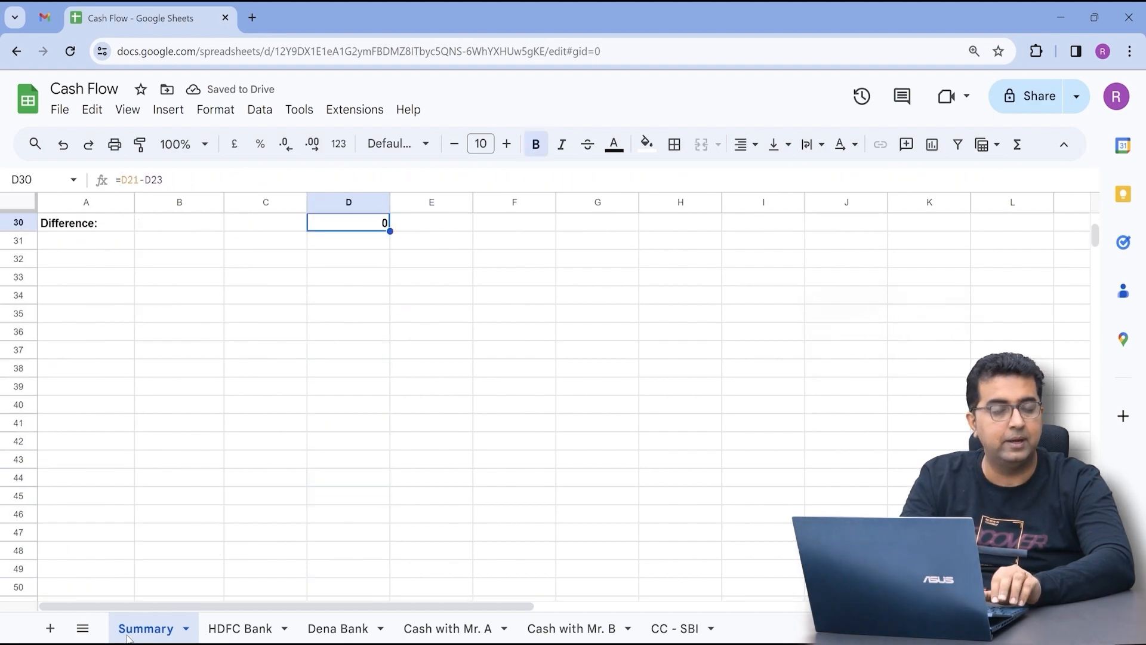
{"action": "key", "text": "ctrl+Up"}
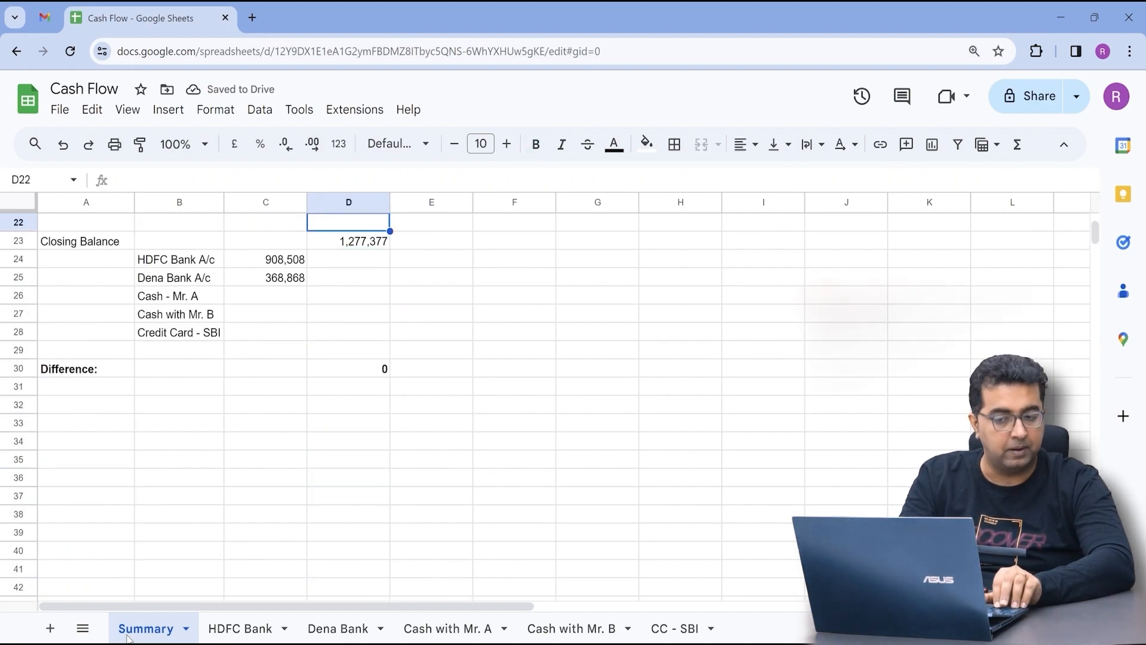
{"action": "key", "text": "Up"}
{"action": "key", "text": "Up"}
{"action": "key", "text": "Up"}
{"action": "key", "text": "Left"}
{"action": "key", "text": "Down"}
{"action": "key", "text": "Down"}
{"action": "key", "text": "Down"}
{"action": "key", "text": "Down"}
{"action": "key", "text": "Down"}
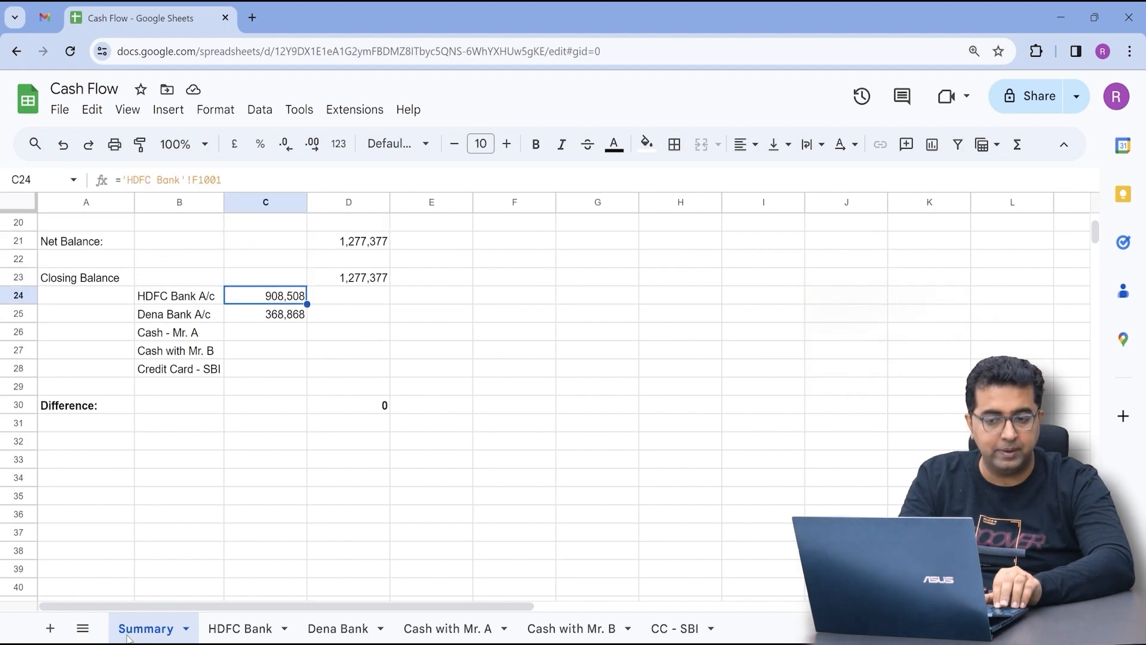
- Review the category totals and their formulas in column D, from Net Balance up to Opening Balance
{"action": "key", "text": "Right"}
{"action": "key", "text": "Up"}
{"action": "key", "text": "Up"}
{"action": "key", "text": "ctrl+Up"}
{"action": "key", "text": "ctrl+Up"}
{"action": "key", "text": "ctrl+Up"}
{"action": "key", "text": "ctrl+Up"}
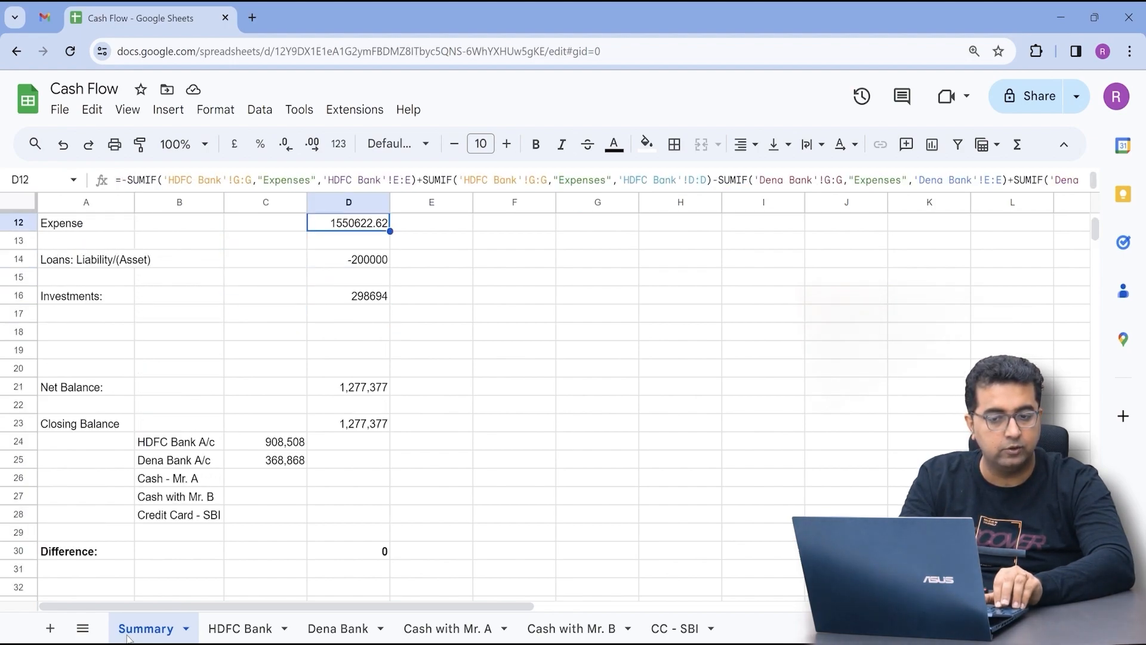
{"action": "key", "text": "ctrl+Up"}
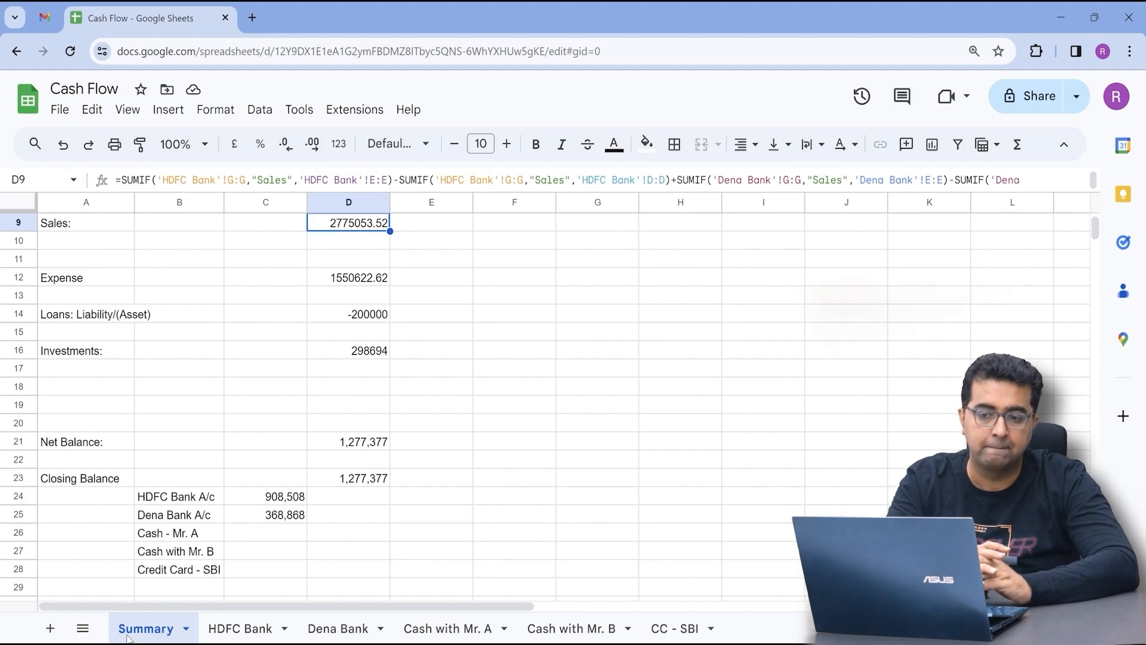
{"action": "key", "text": "ctrl+Up"}
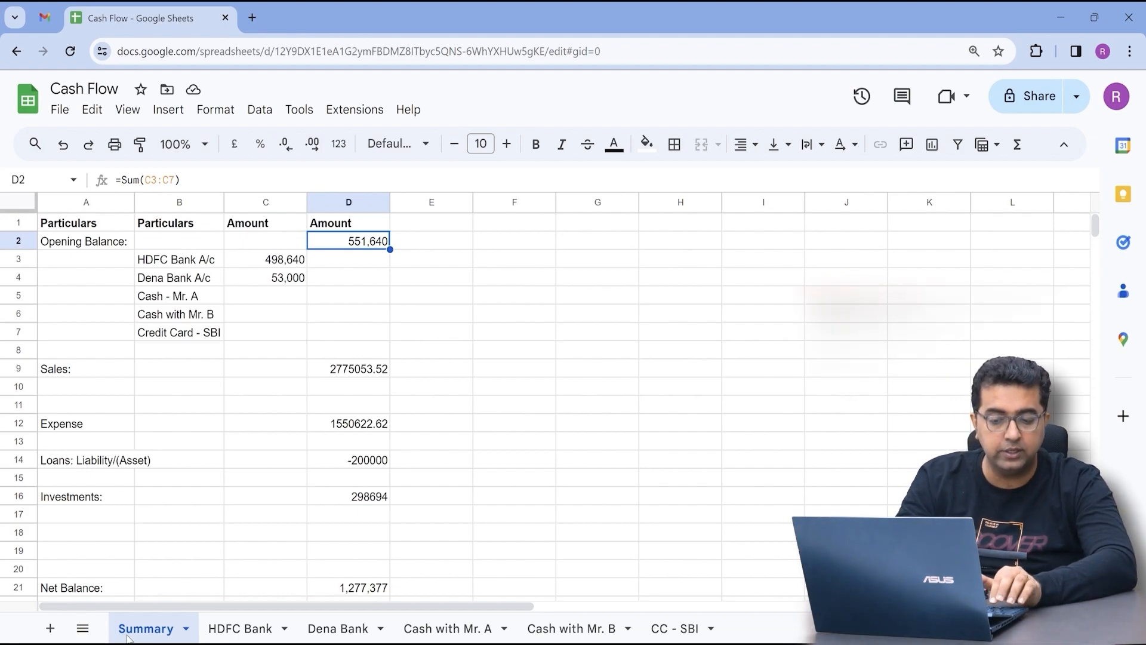
- Undo the deletions of the cash and credit card opening and closing balances on the Summary sheet
{"action": "key", "text": "ctrl+z"}
{"action": "key", "text": "ctrl+z"}
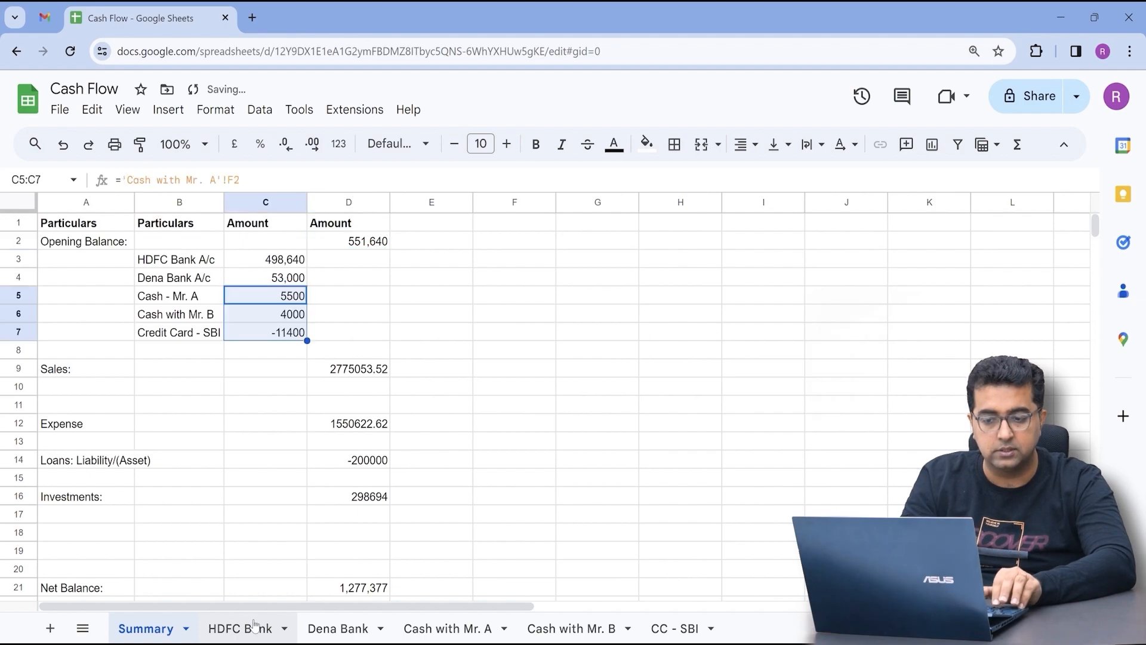
- Clear the category in G27 on the HDFC Bank sheet and look at the Dena Bank sheet
{"action": "left_click", "coordinate": [253, 627]}
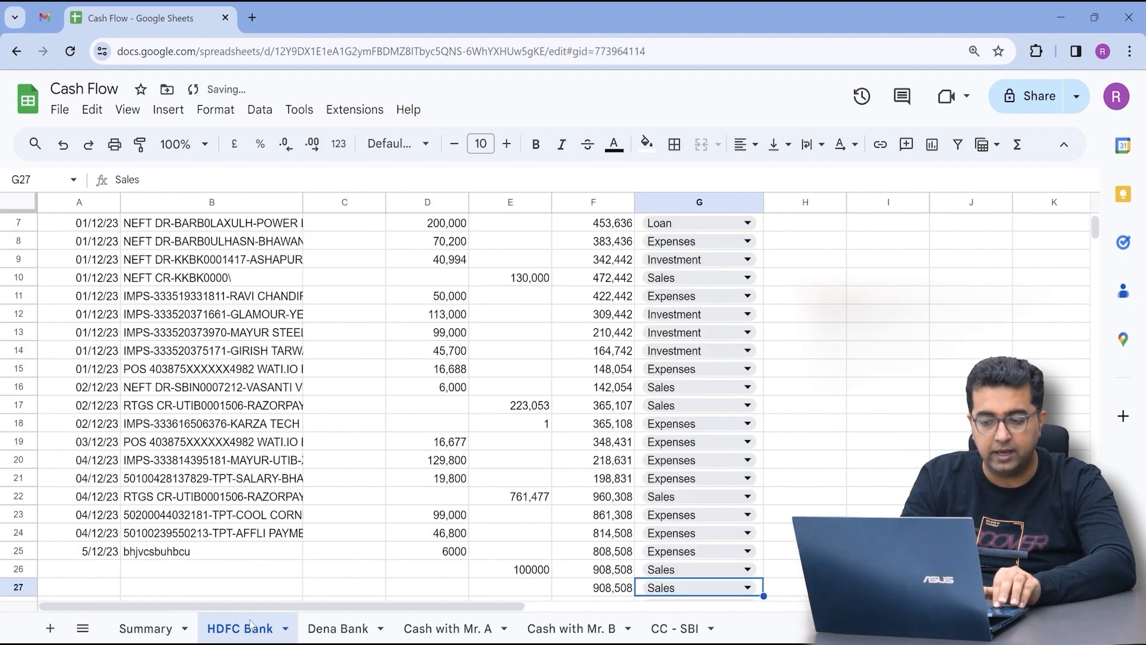
{"action": "key", "text": "Delete"}
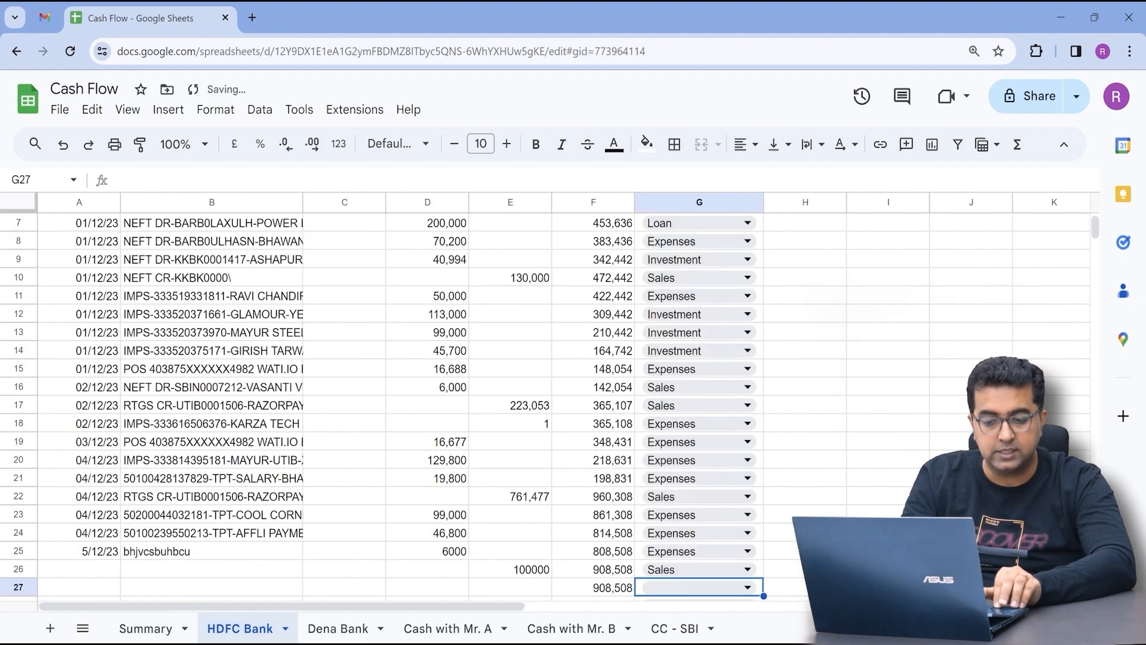
{"action": "left_click", "coordinate": [326, 632]}
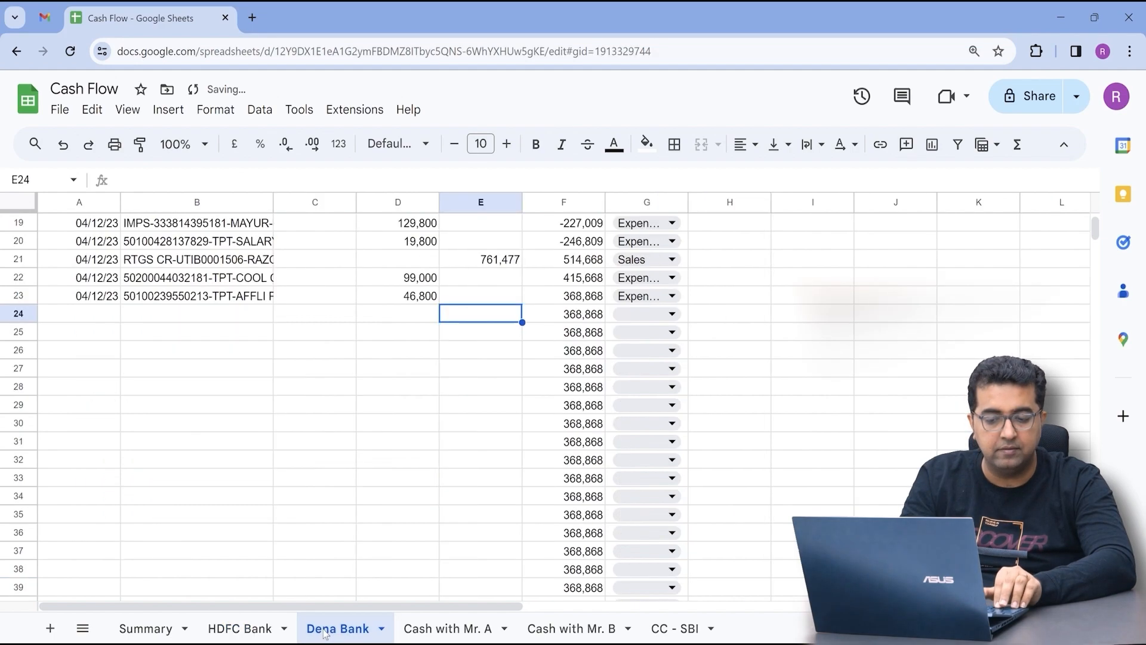
- Add the column header "Select Expenses Type" in H2 on the HDFC Bank sheet
{"action": "left_click", "coordinate": [263, 627]}
{"action": "key", "text": "ctrl+Up"}
{"action": "key", "text": "ctrl+Up"}
{"action": "key", "text": "ctrl+Up"}
{"action": "key", "text": "Down"}
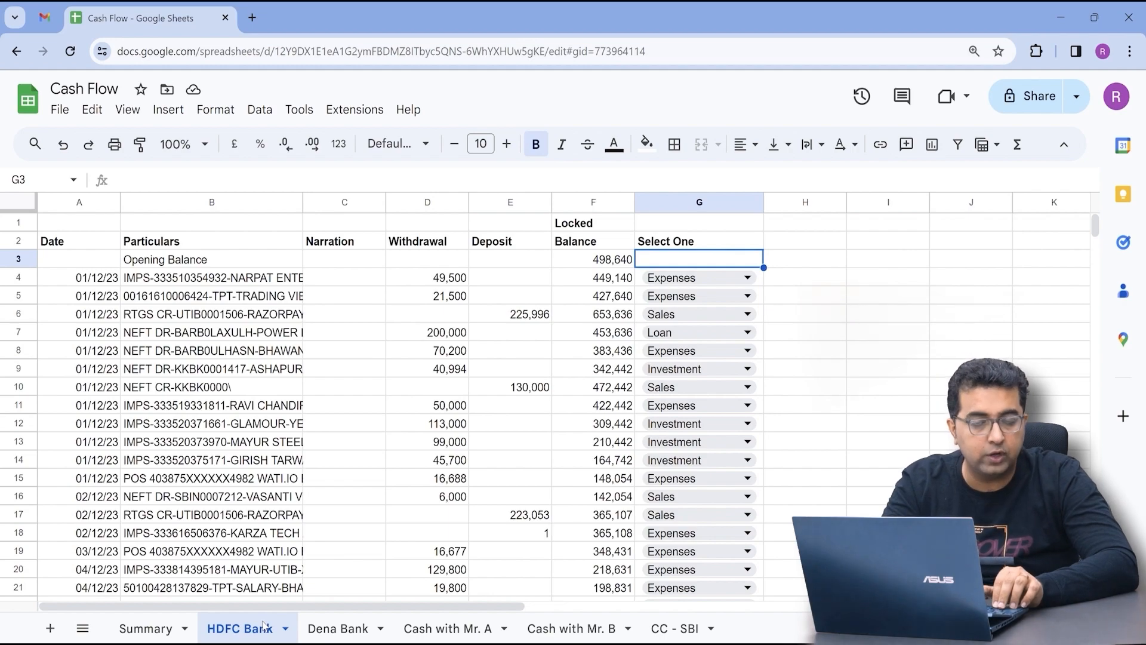
{"action": "key", "text": "Right"}
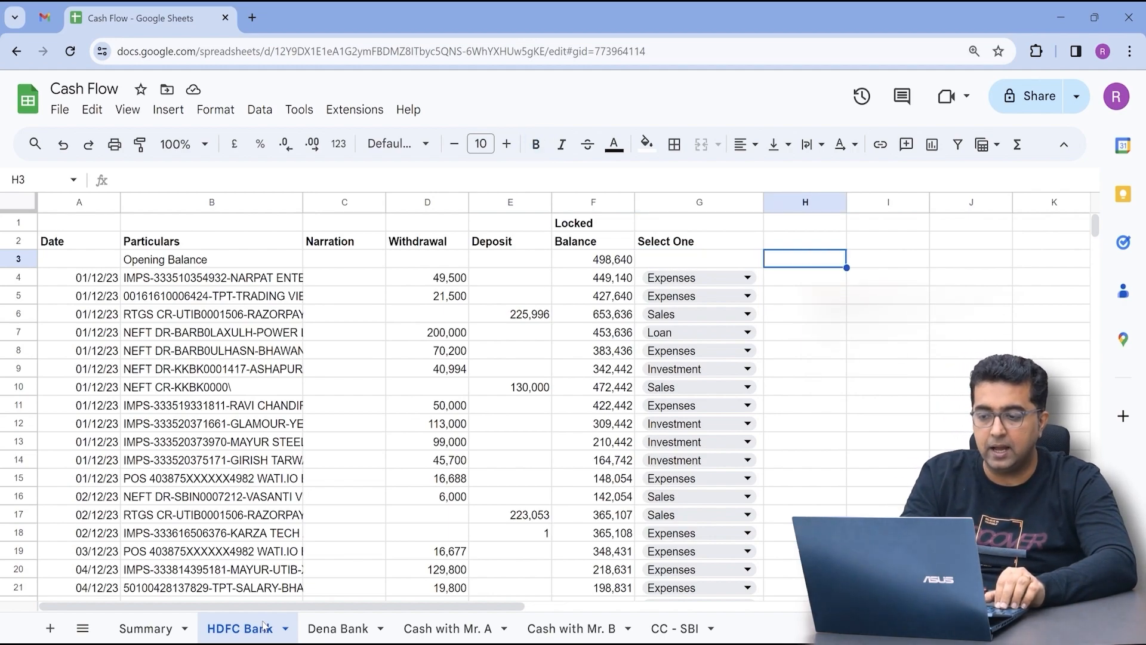
{"action": "key", "text": "Up"}
{"action": "type", "text": "Sel"}
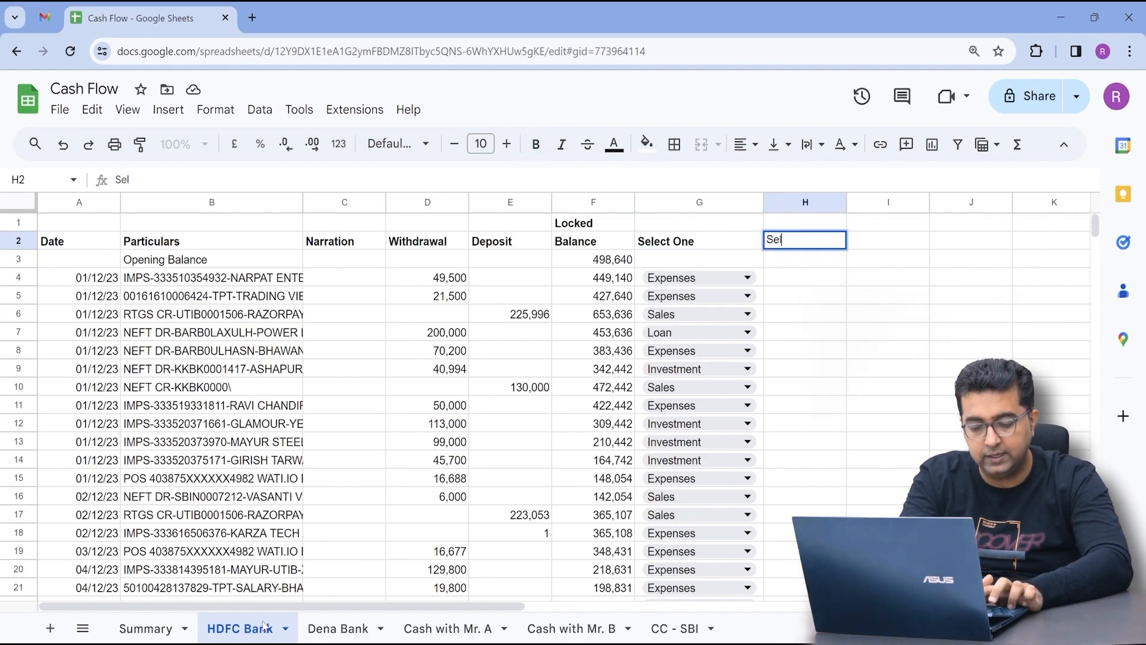
{"action": "type", "text": "ect Expens"}
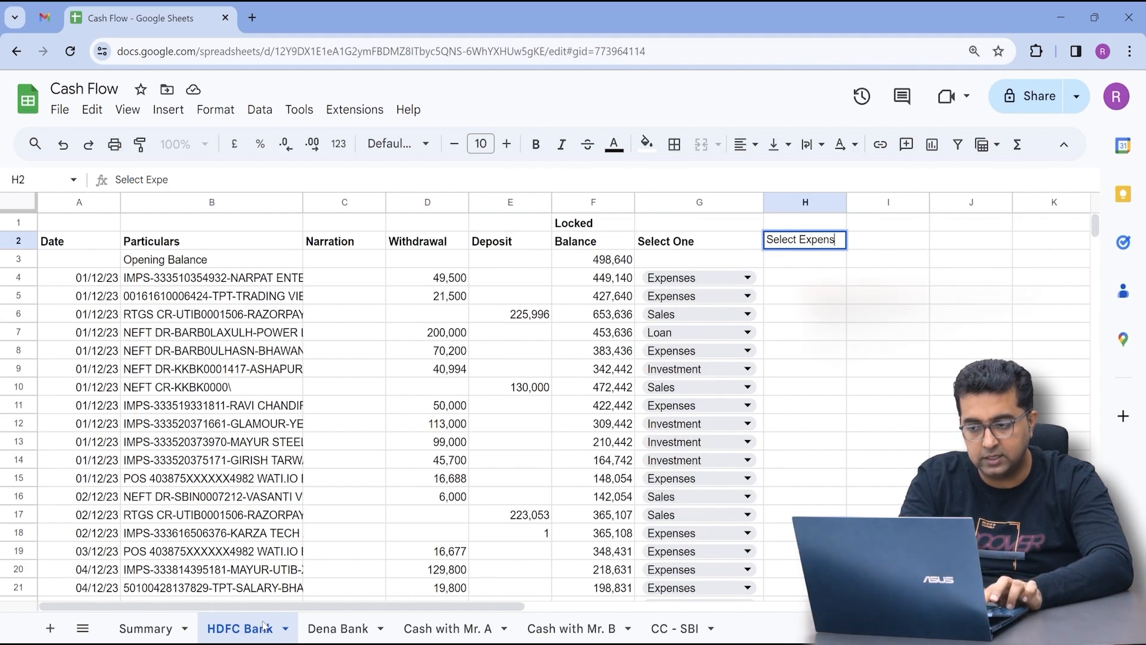
{"action": "type", "text": "es Type"}
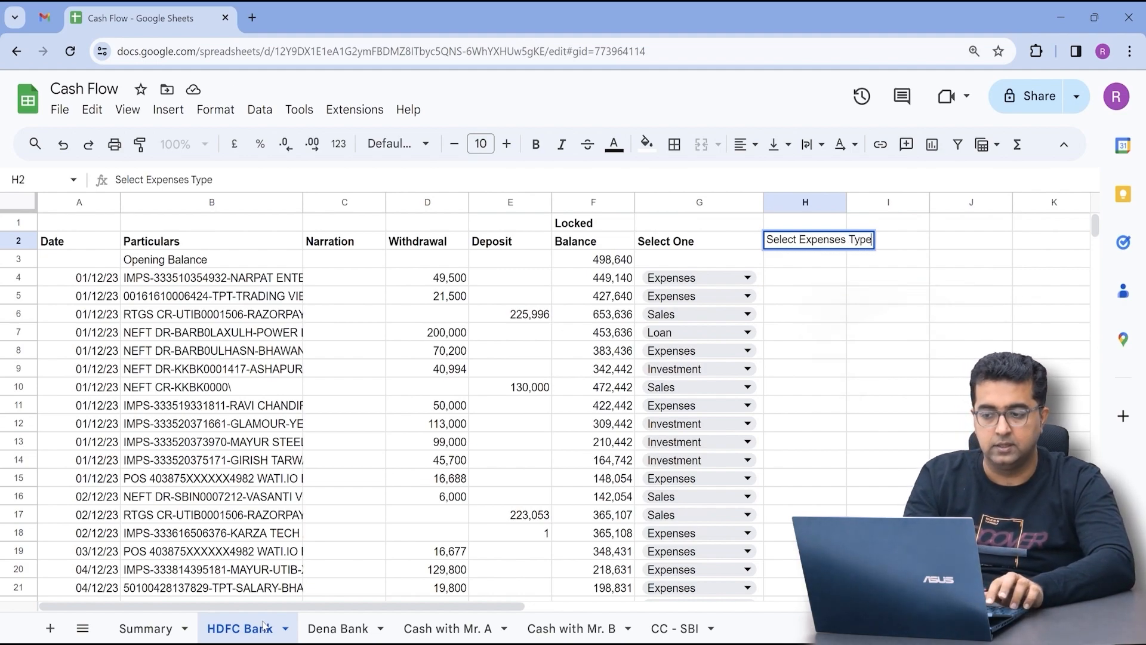
{"action": "key", "text": "Return"}
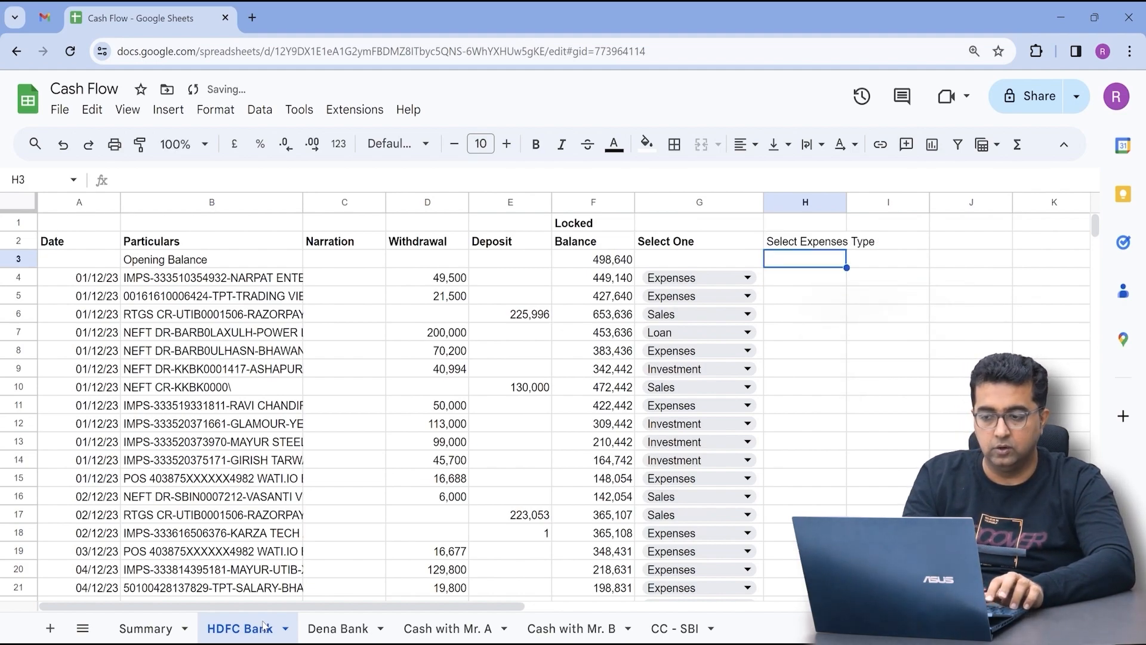
- Fit column H's width to its content and make the H2 header bold
{"action": "double_click", "coordinate": [848, 204]}
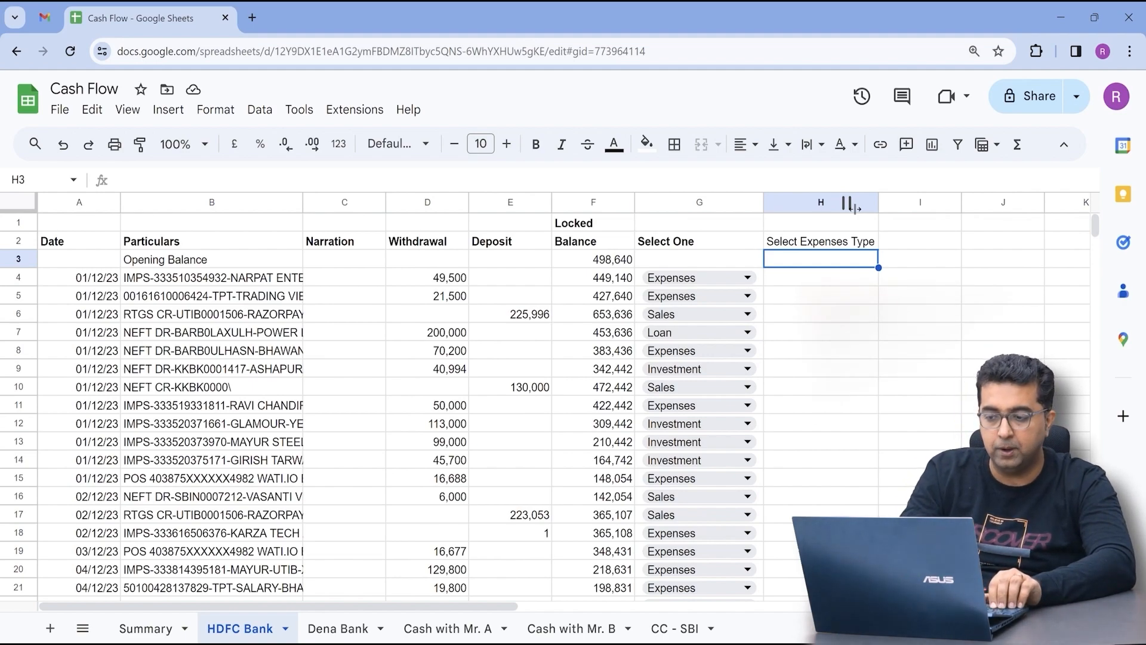
{"action": "key", "text": "Left"}
{"action": "key", "text": "Down"}
{"action": "key", "text": "Right"}
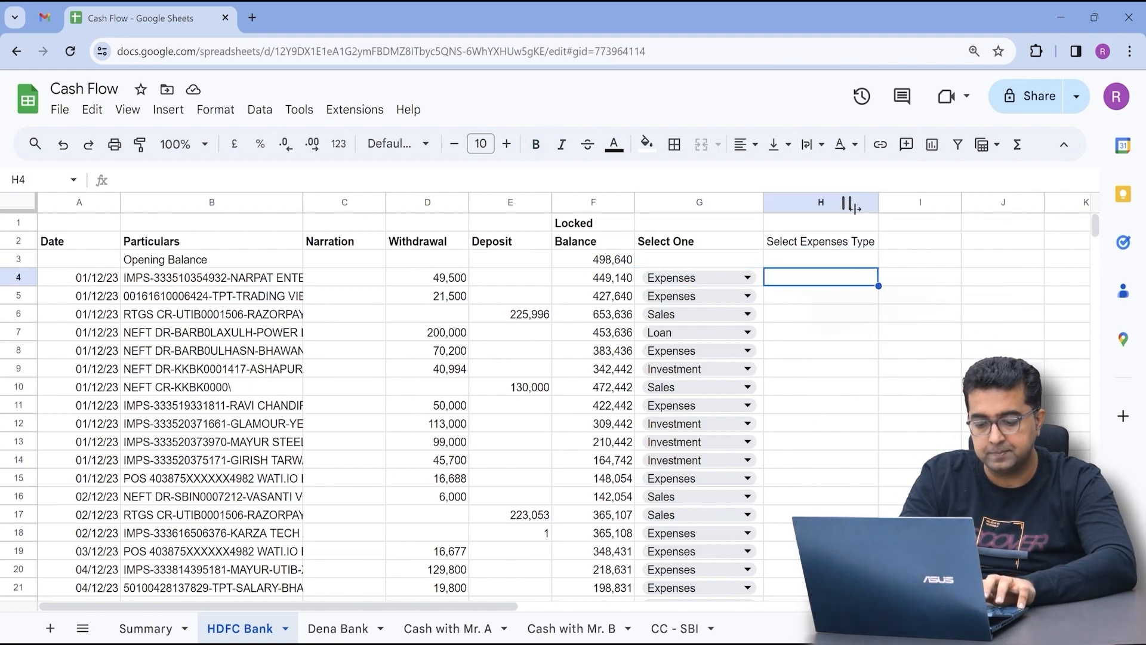
{"action": "key", "text": "Up"}
{"action": "key", "text": "Up"}
{"action": "key", "text": "ctrl+b"}
- Add a drop-down to H4 on the HDFC Bank sheet with "Advertisement" as its first option
{"action": "key", "text": "Left"}
{"action": "key", "text": "Down"}
{"action": "key", "text": "Down"}
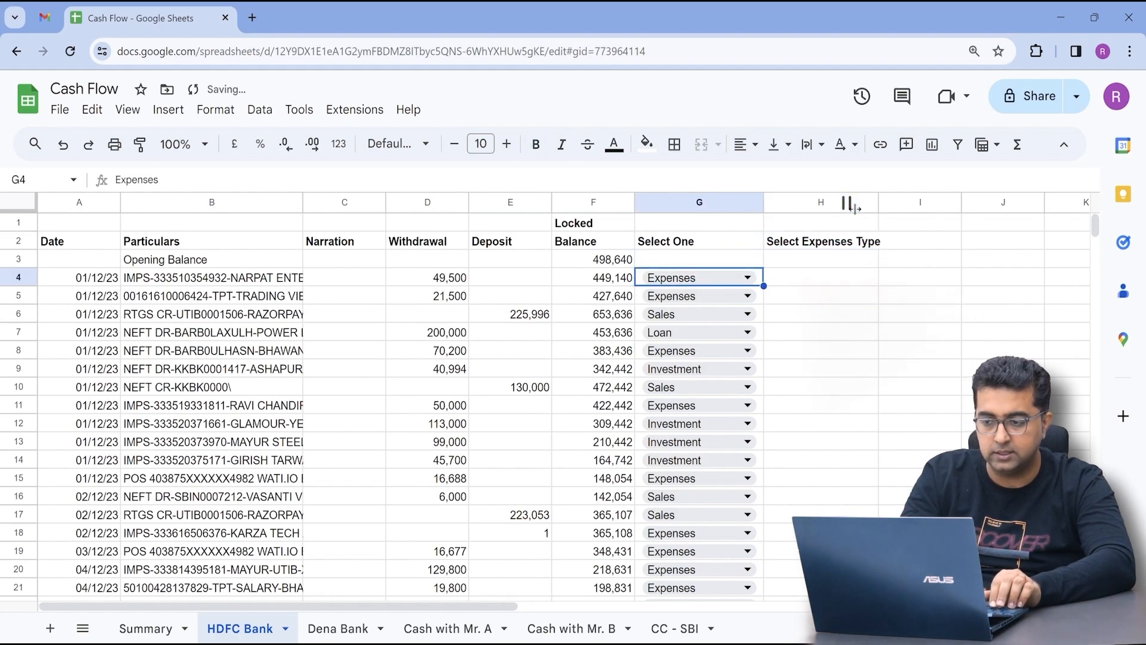
{"action": "key", "text": "Right"}
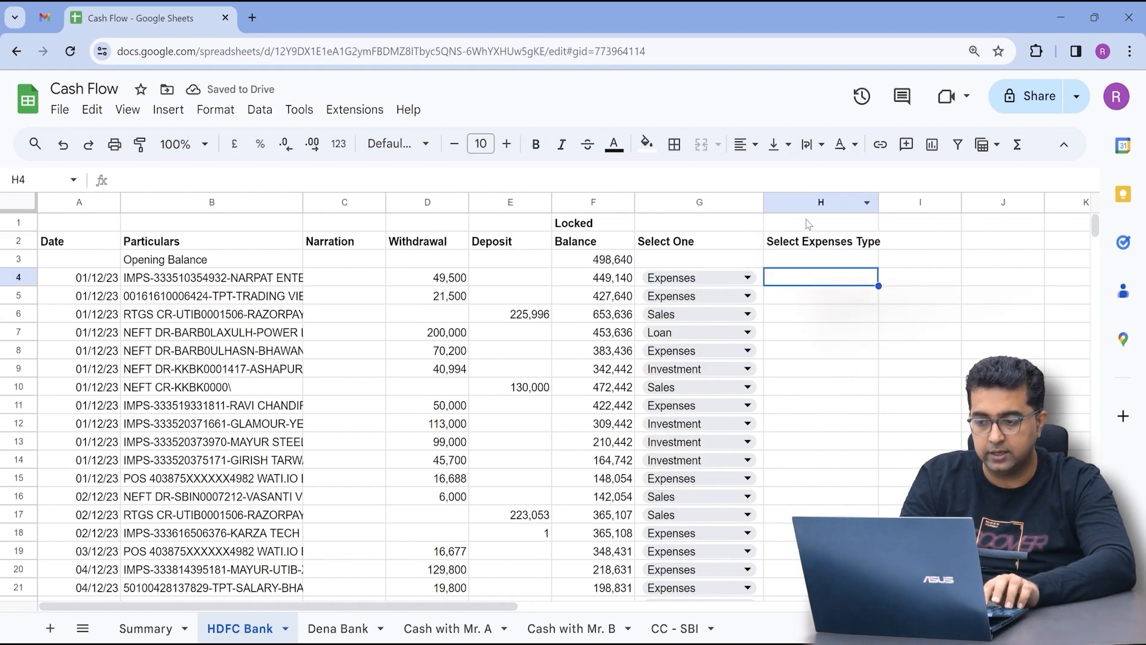
{"action": "right_click", "coordinate": [834, 278]}
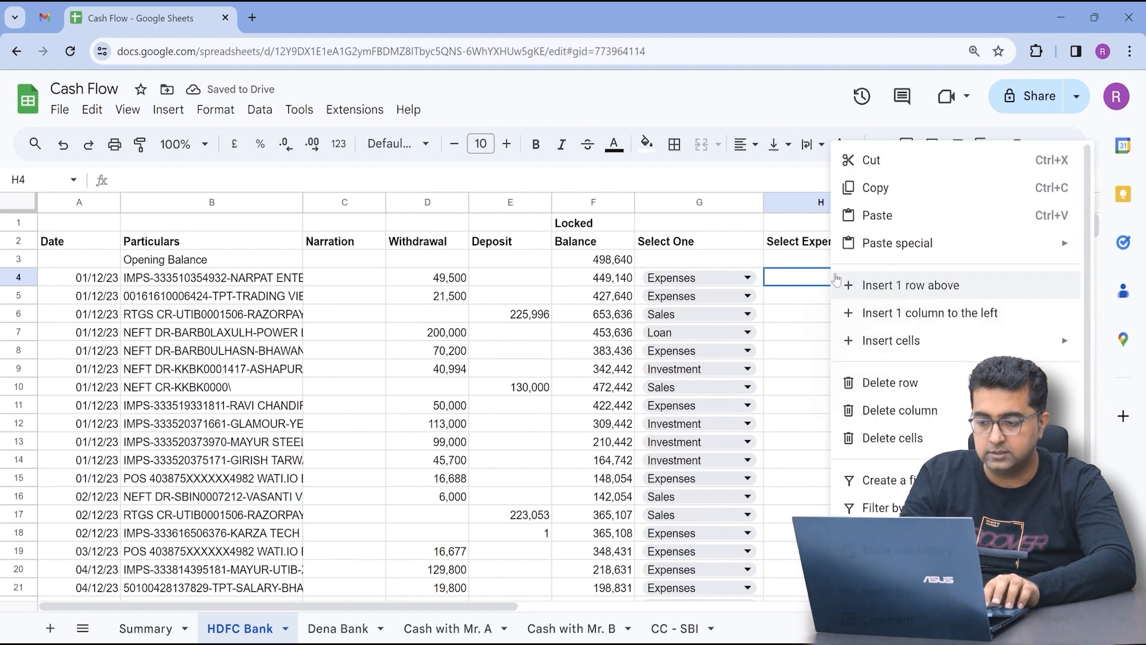
{"action": "scroll", "coordinate": [890, 531], "scroll_direction": "down", "scroll_amount": 2}
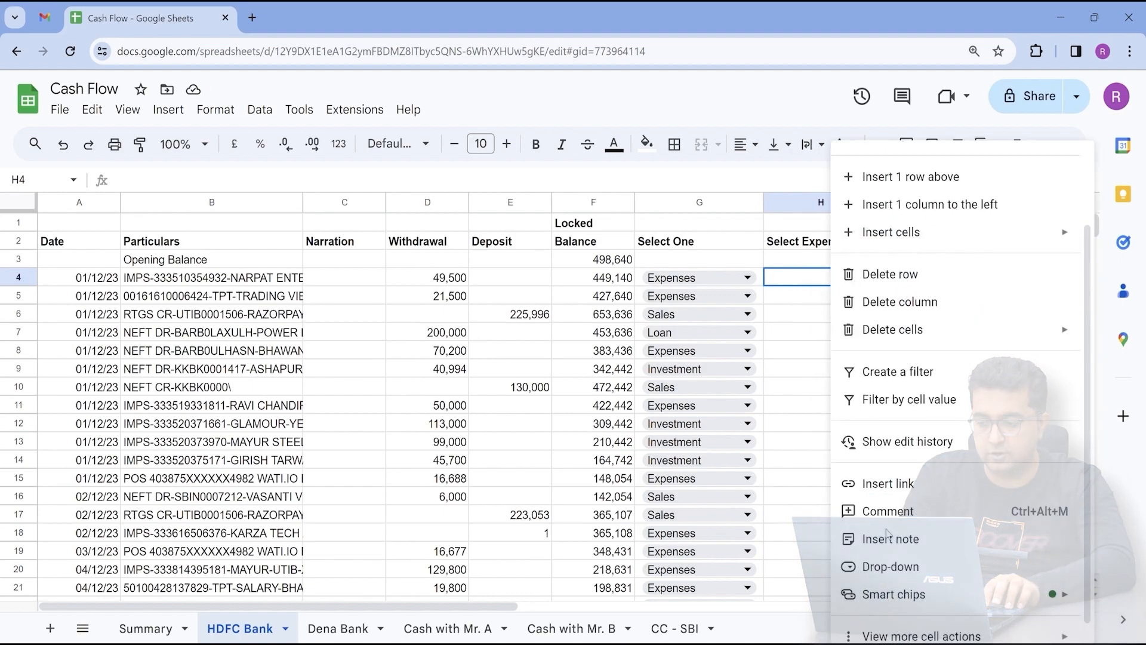
{"action": "left_click", "coordinate": [891, 565]}
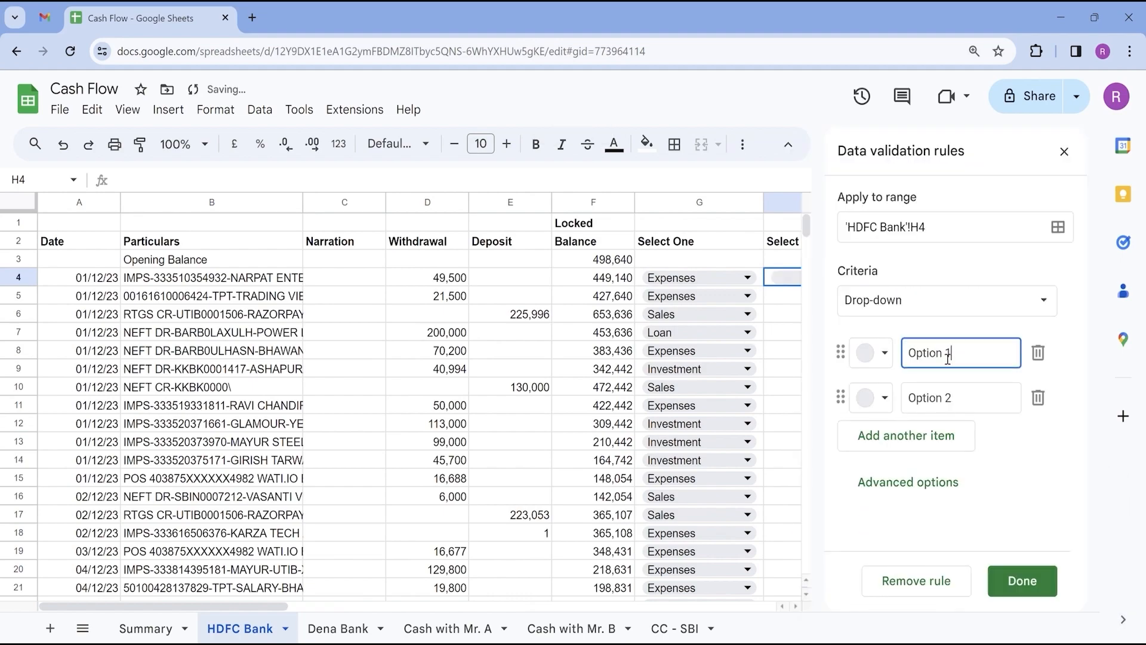
{"action": "triple_click", "coordinate": [960, 360]}
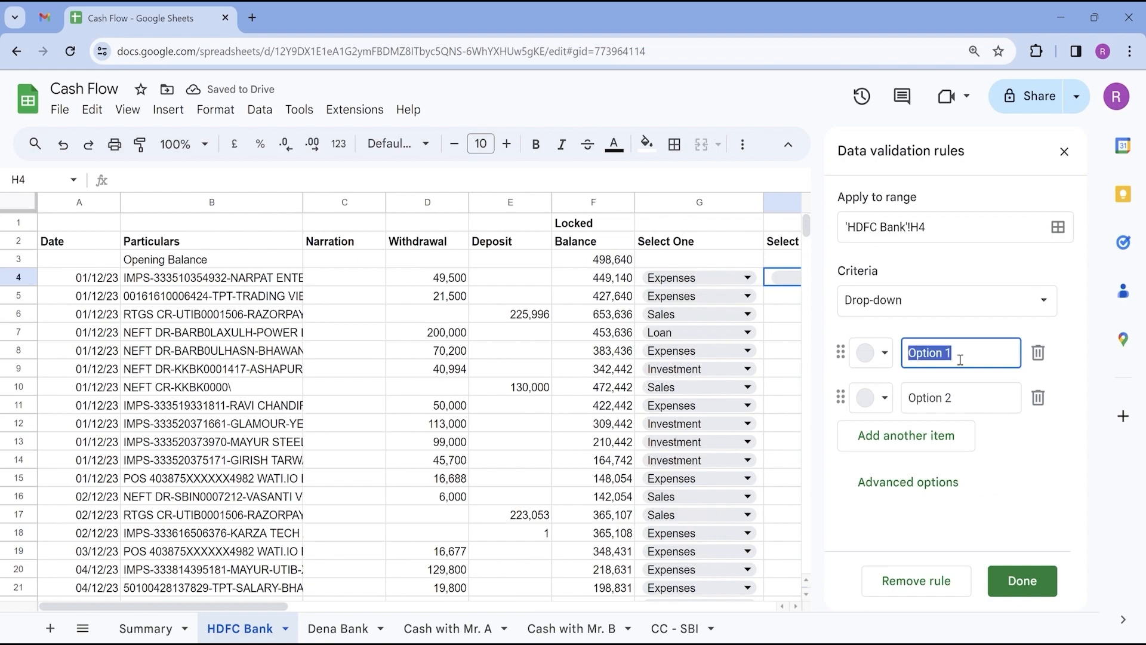
{"action": "type", "text": "Advertisement"}
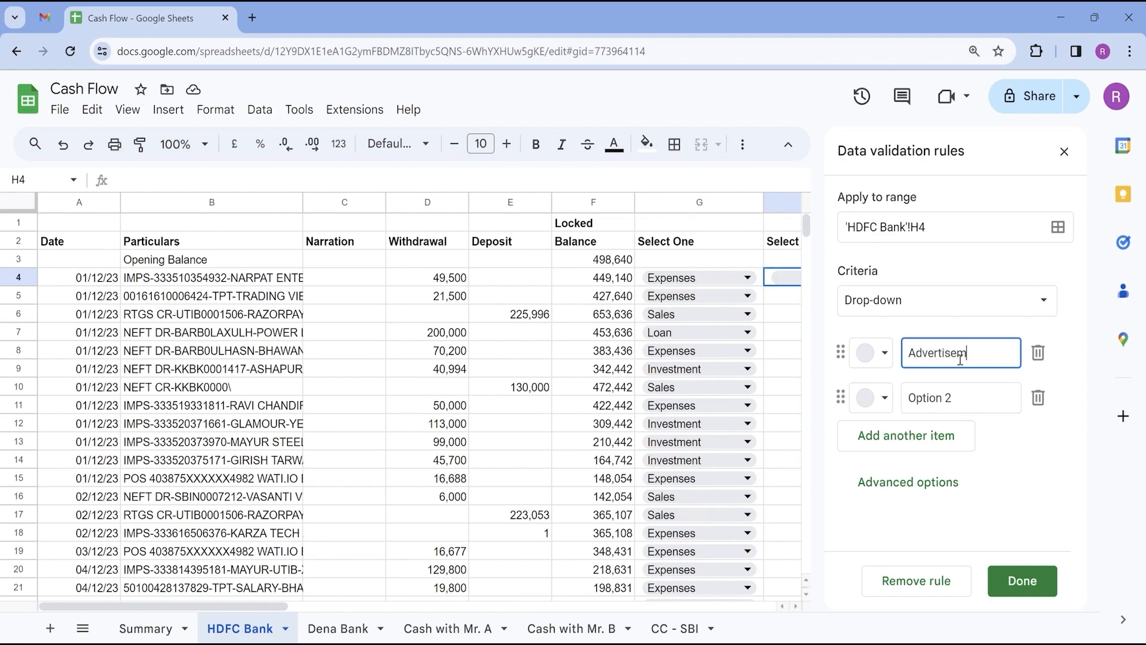
- Set the second drop-down option to "Staff Welfare" and add a third option, "Salaries"
{"action": "left_click", "coordinate": [968, 410]}
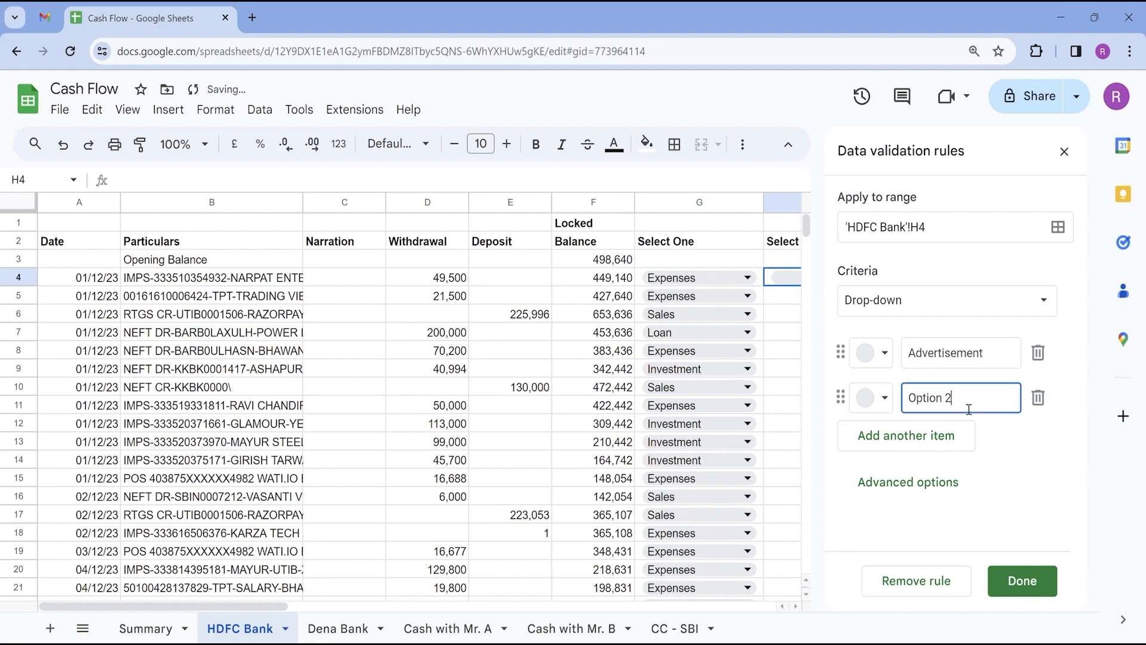
{"action": "key", "text": "ctrl+a"}
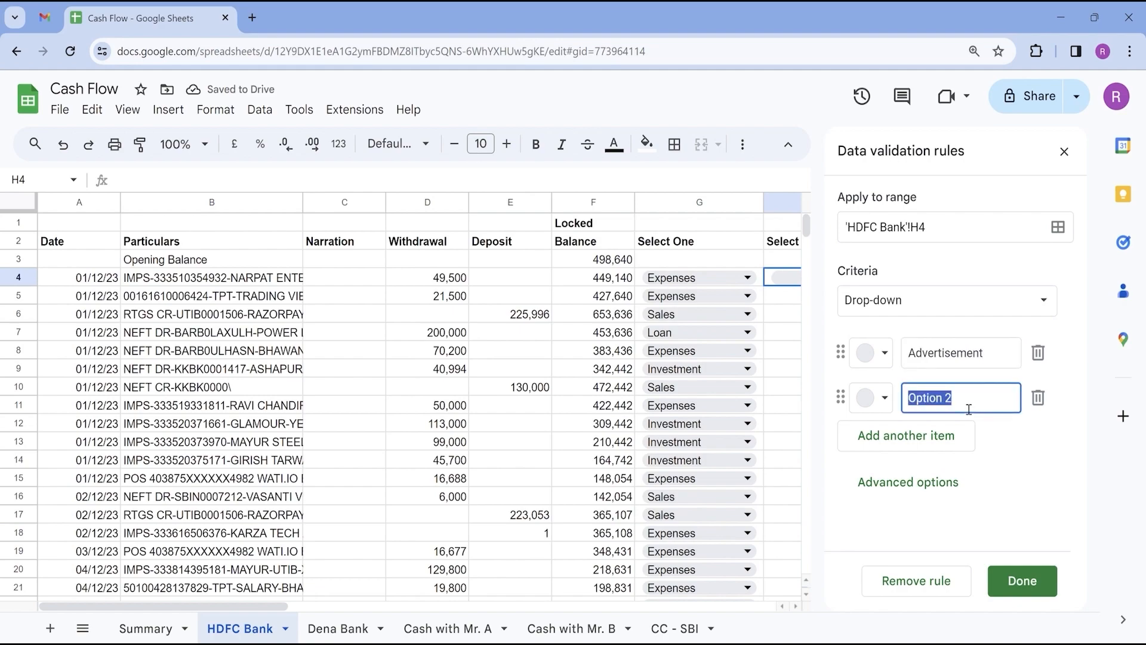
{"action": "type", "text": "Staff"}
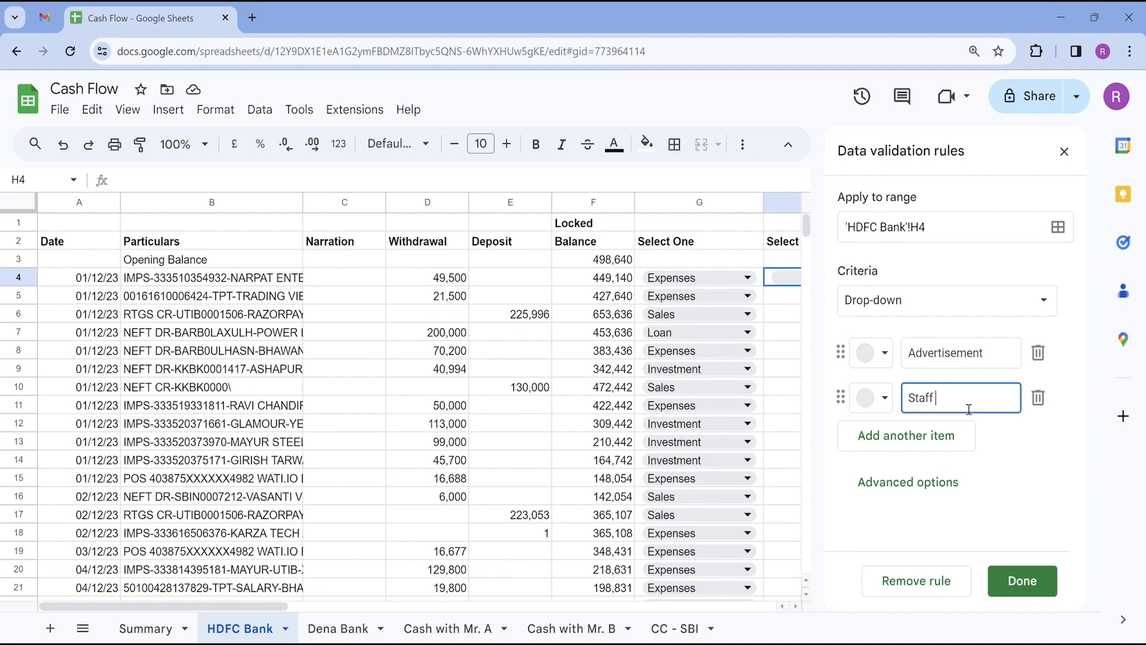
{"action": "type", "text": " Welfare"}
{"action": "left_click", "coordinate": [950, 434]}
{"action": "type", "text": "Salaries"}
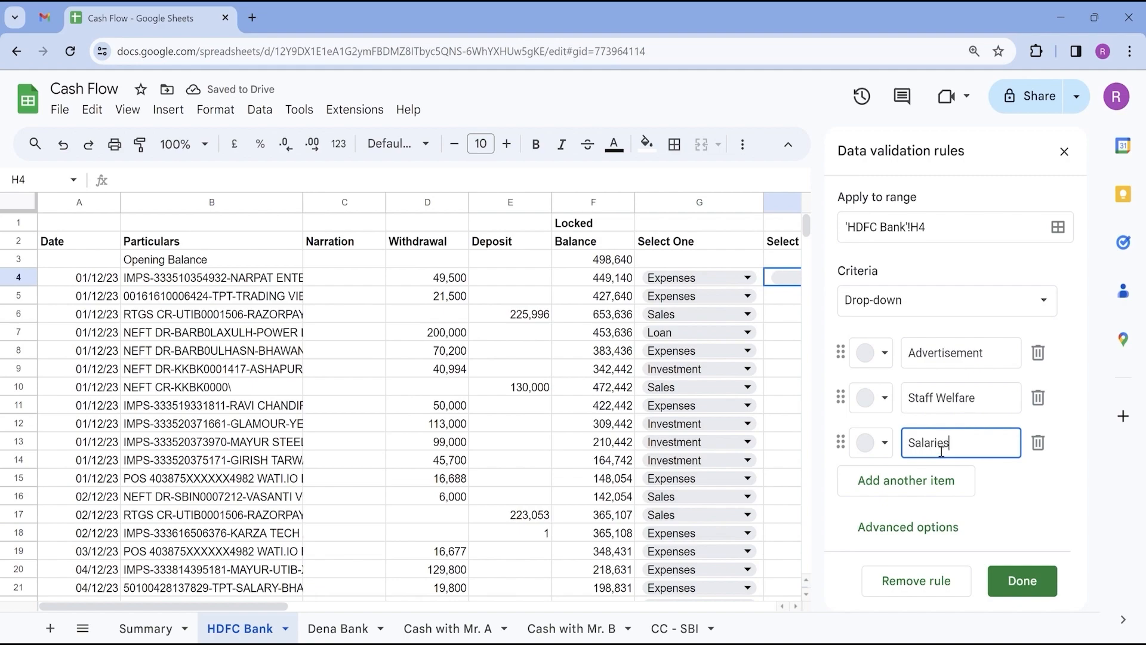
- Add a fourth drop-down option, "Repairs and Maint", and save the rule for H4
{"action": "left_click", "coordinate": [920, 481]}
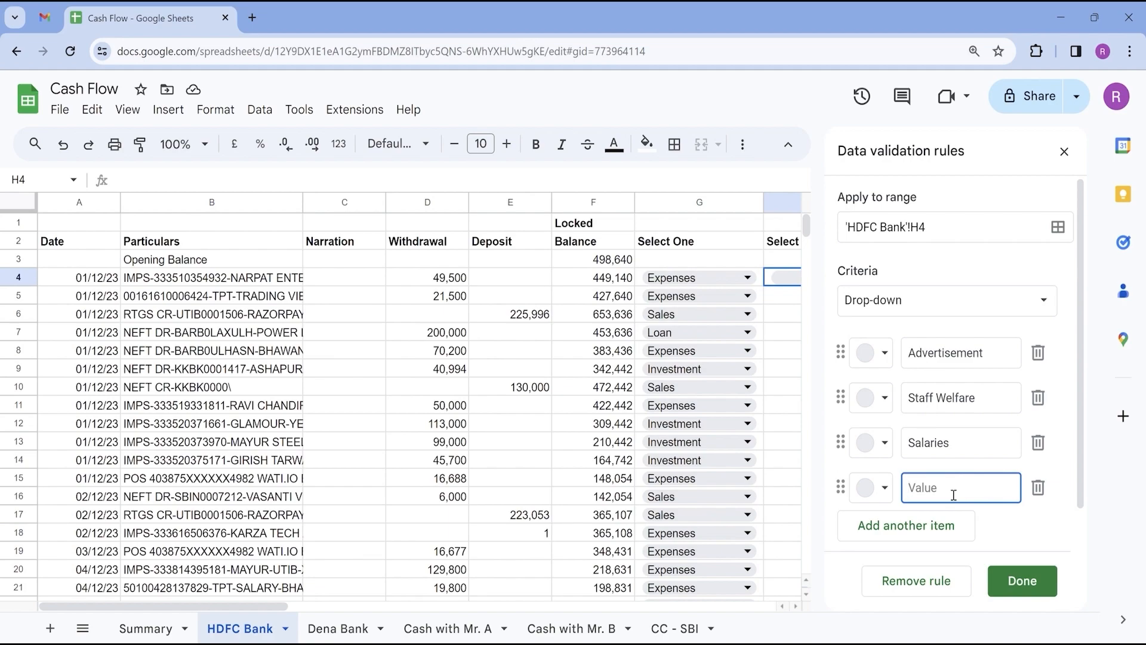
{"action": "type", "text": "Computer"}
{"action": "key", "text": "BackSpace"}
{"action": "key", "text": "BackSpace"}
{"action": "key", "text": "BackSpace"}
{"action": "key", "text": "BackSpace"}
{"action": "key", "text": "BackSpace"}
{"action": "type", "text": "Repairs and Maint"}
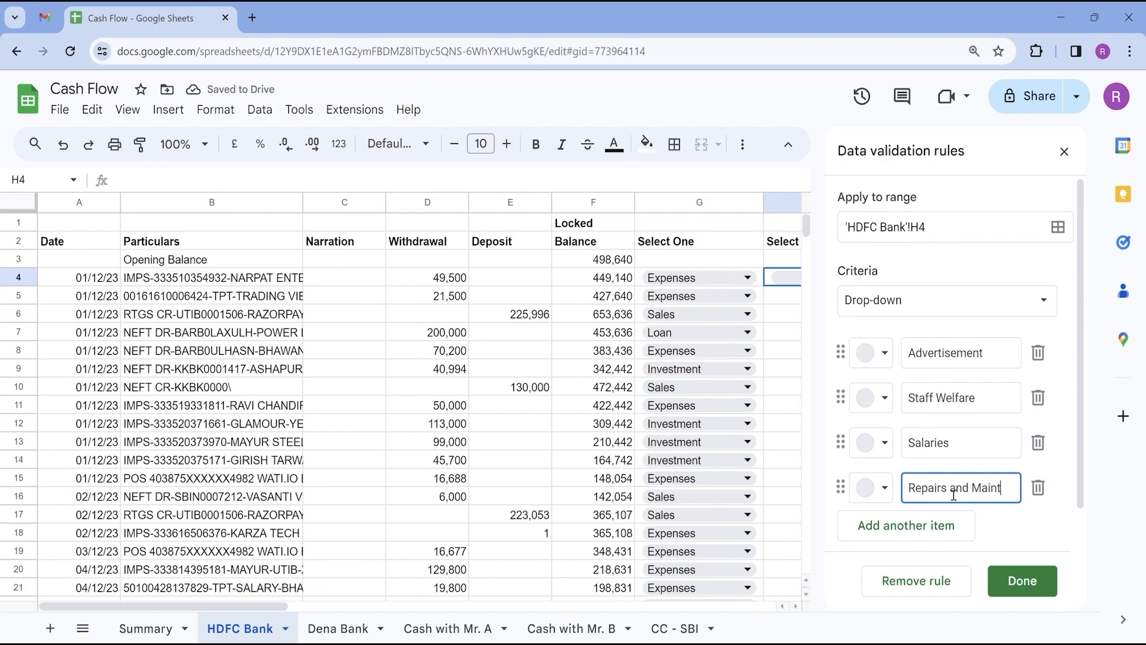
{"action": "left_click", "coordinate": [1036, 584]}
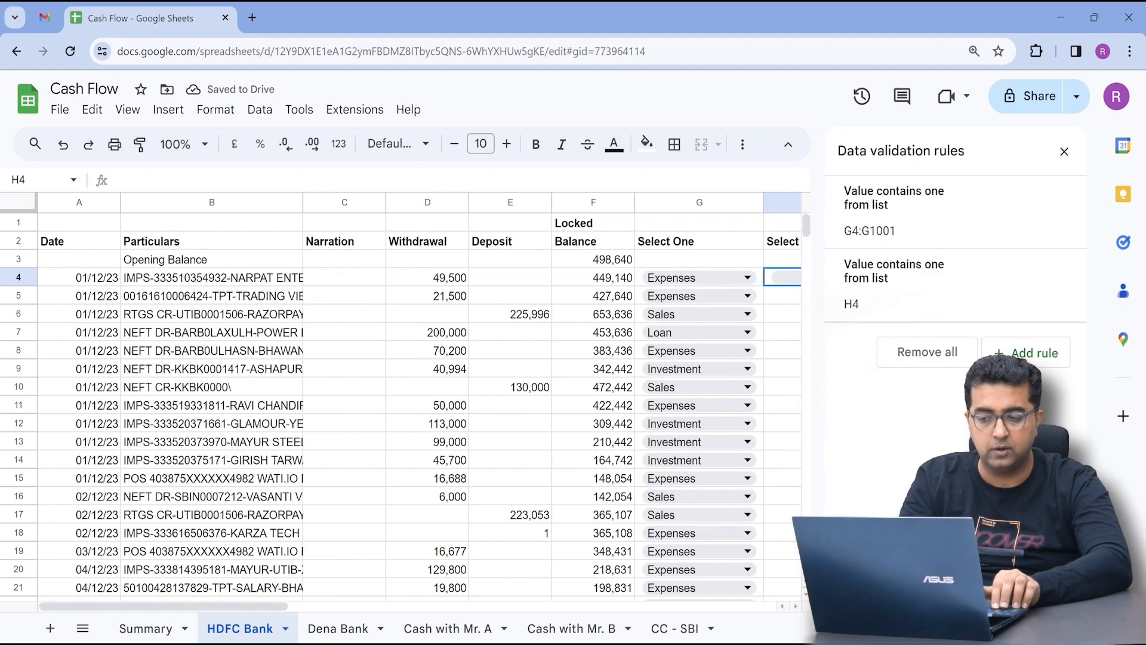
- Close the data validation rules and copy the drop-down cell H4
{"action": "left_click", "coordinate": [760, 339]}
{"action": "key", "text": "Right"}
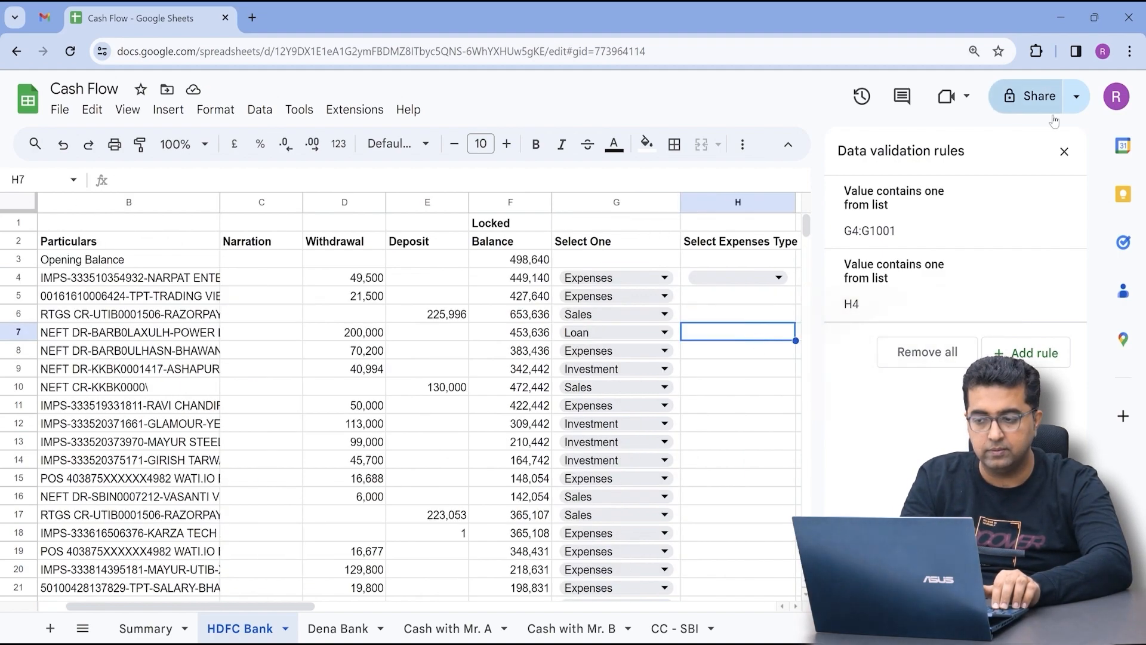
{"action": "left_click", "coordinate": [1064, 153]}
{"action": "key", "text": "ctrl+Up"}
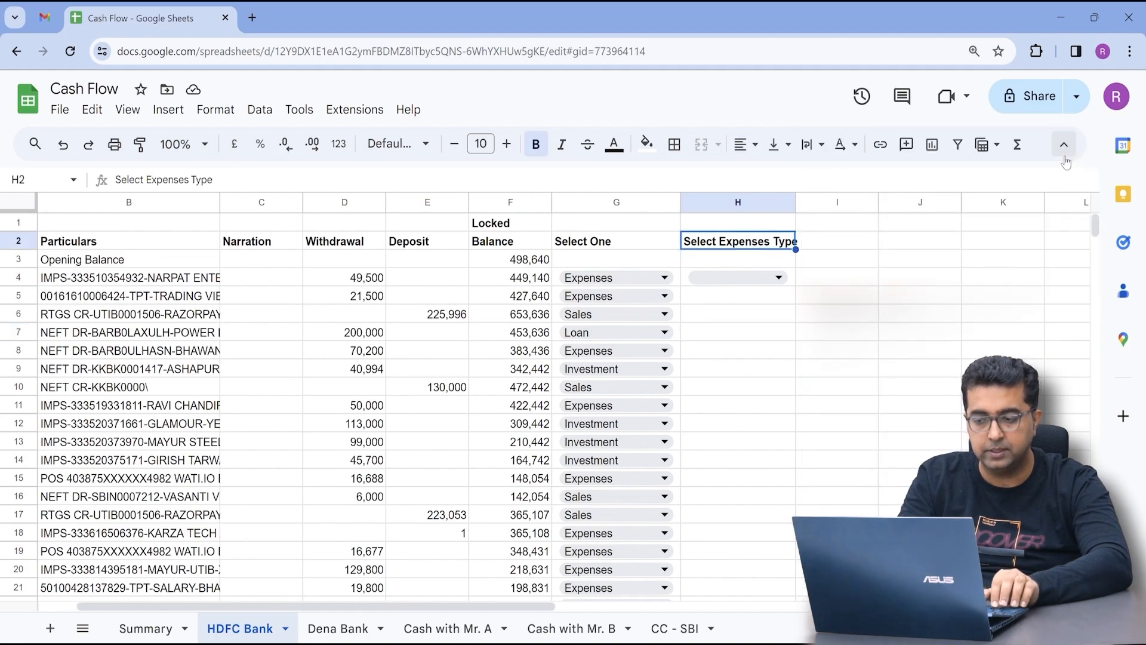
{"action": "key", "text": "Down"}
{"action": "key", "text": "Down"}
{"action": "key", "text": "Return"}
{"action": "key", "text": "Escape"}
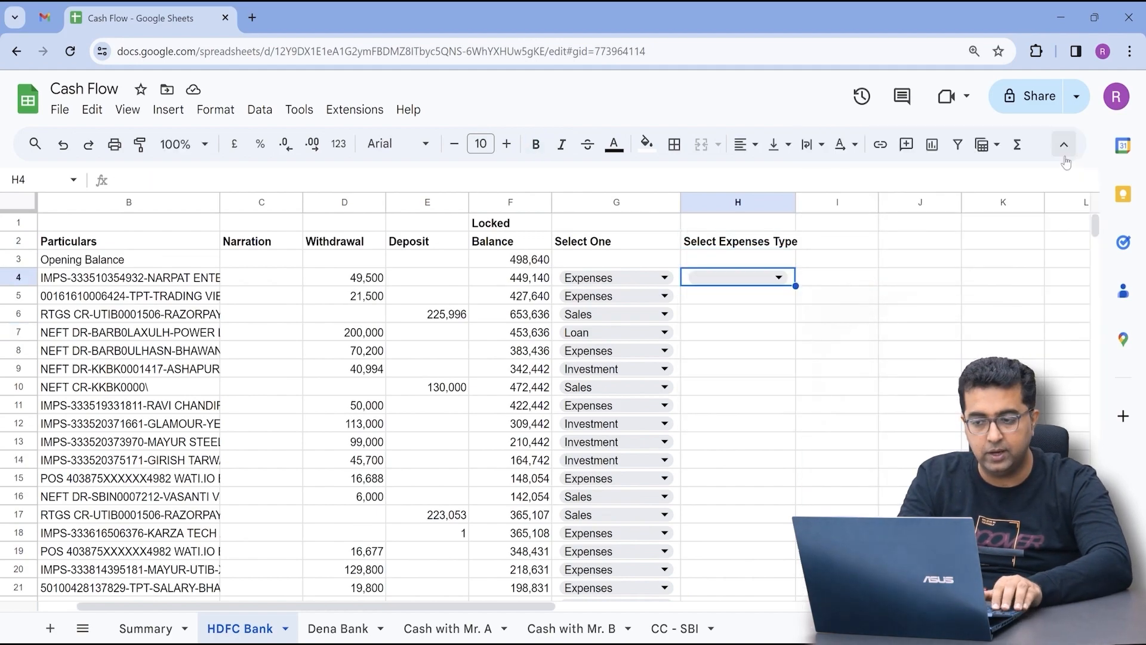
- Paste the copied expense type drop-down into H4:H1001
{"action": "key", "text": "Left"}
{"action": "key", "text": "ctrl+Down"}
{"action": "key", "text": "Down"}
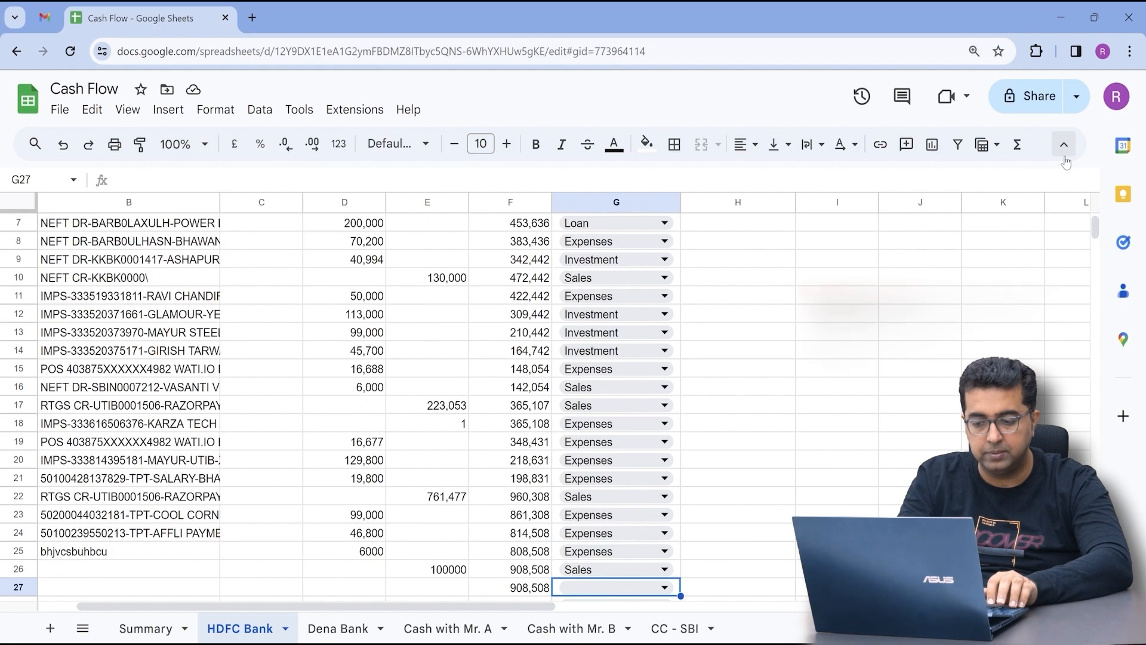
{"action": "key", "text": "ctrl+Down"}
{"action": "key", "text": "Right"}
{"action": "key", "text": "ctrl+shift+Up"}
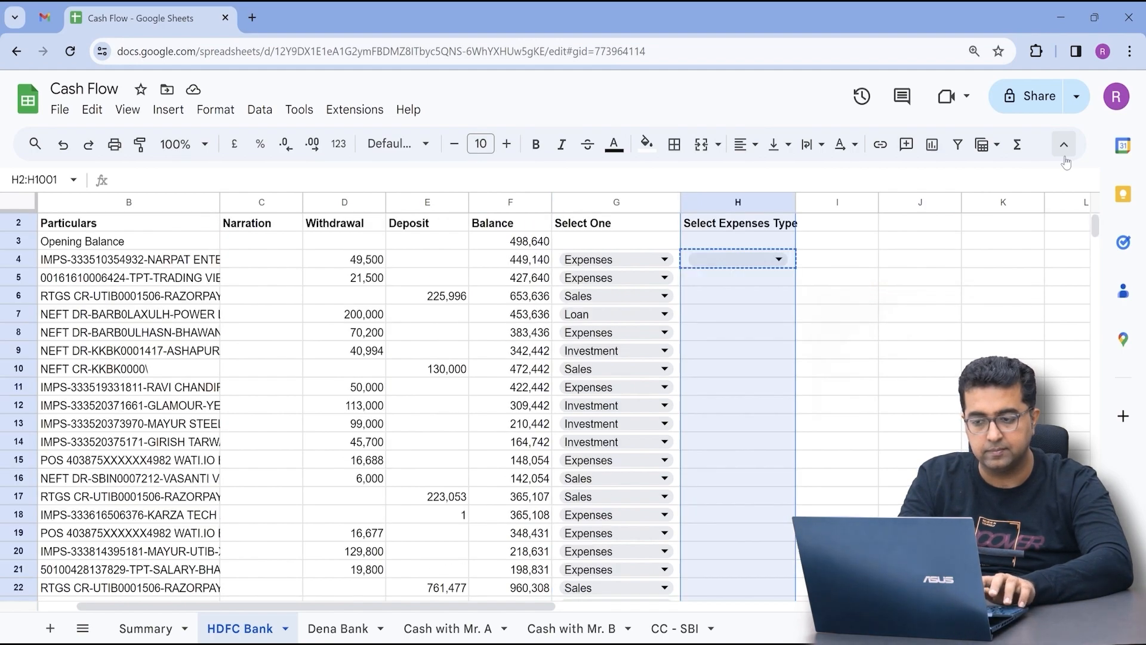
{"action": "key", "text": "shift+Down"}
{"action": "key", "text": "shift+Down"}
{"action": "key", "text": "ctrl+v"}
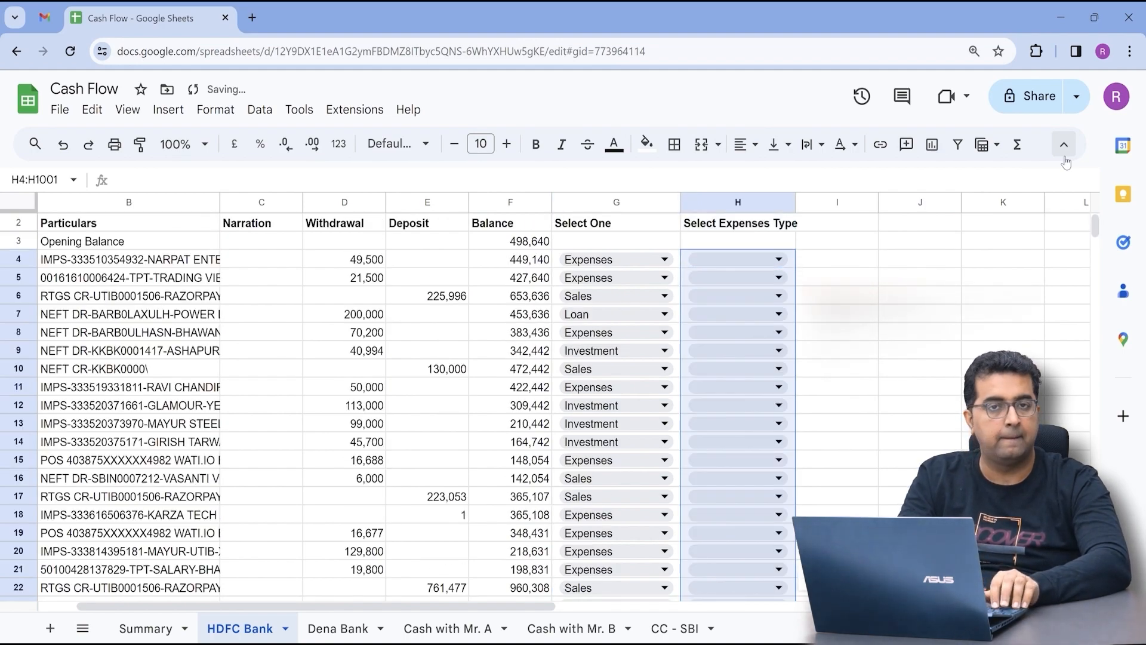
- Review the expense type options offered in H4's drop-down list
{"action": "key", "text": "ctrl+Up"}
{"action": "key", "text": "Down"}
{"action": "key", "text": "Down"}
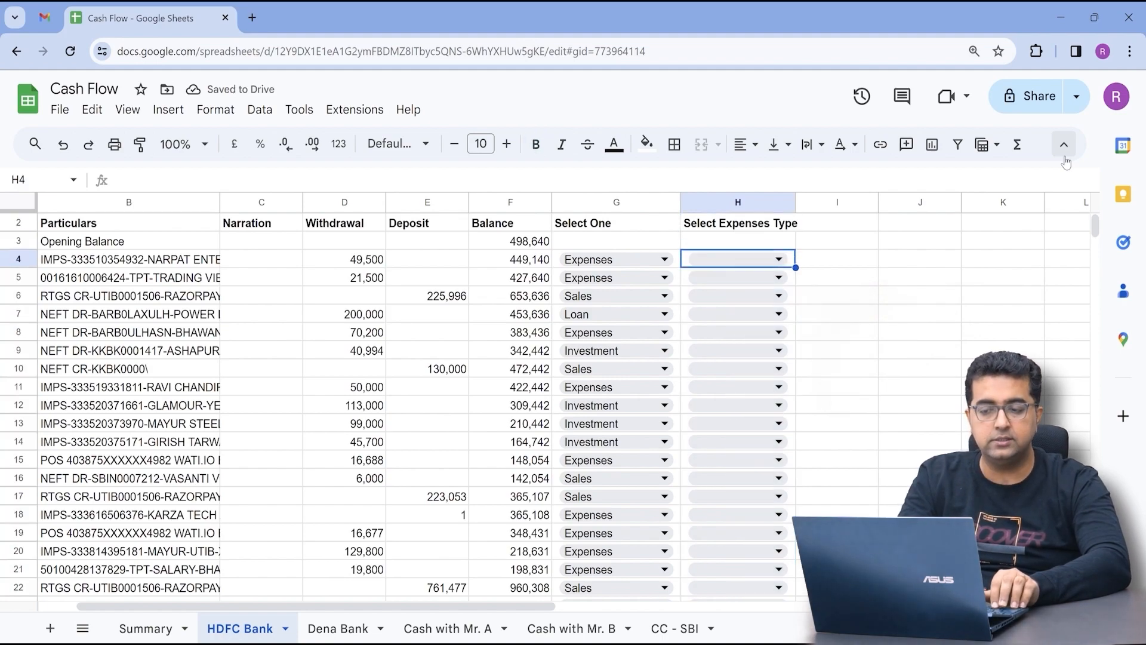
{"action": "key", "text": "Left"}
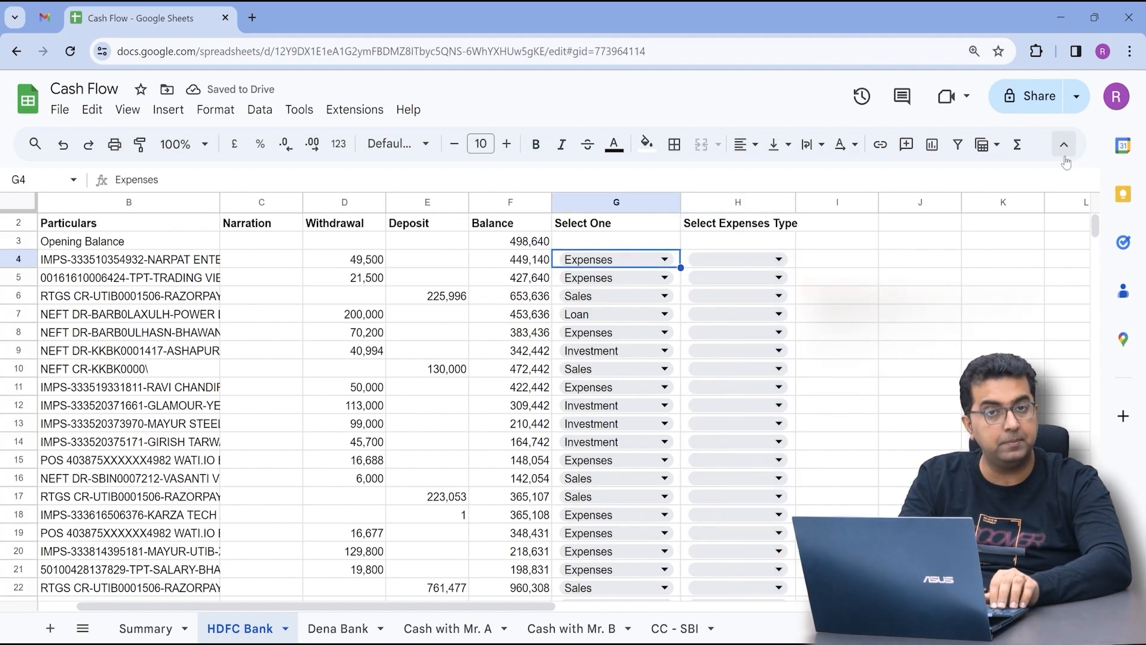
{"action": "key", "text": "Right"}
{"action": "key", "text": "Return"}
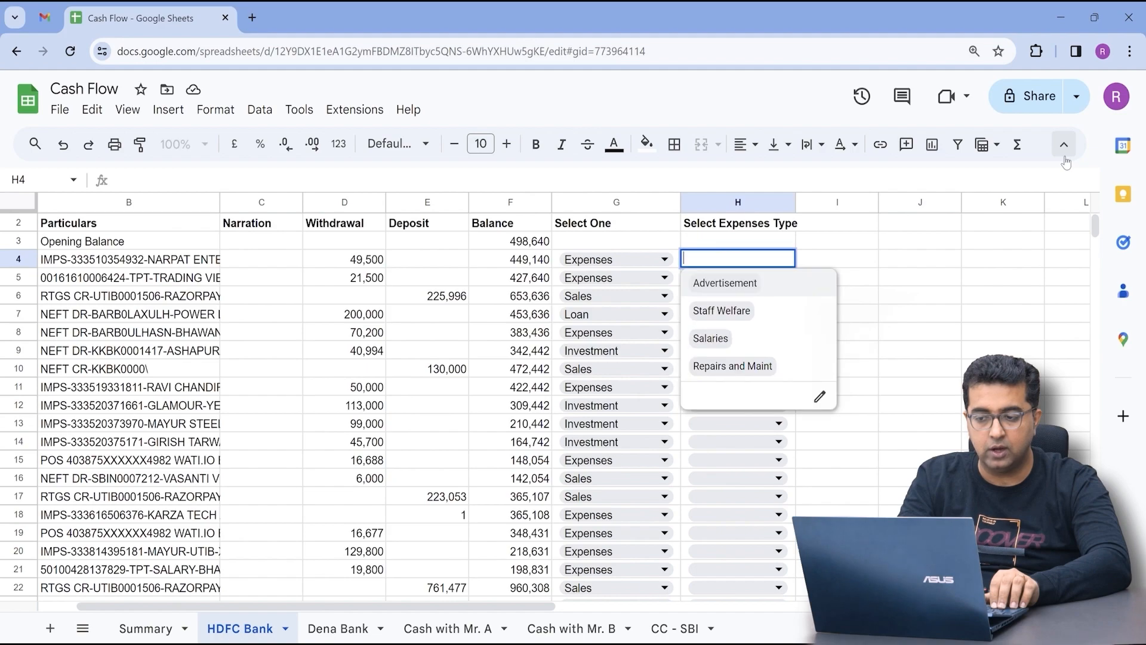
{"action": "key", "text": "Down"}
{"action": "key", "text": "Down"}
{"action": "key", "text": "Down"}
{"action": "key", "text": "Up"}
{"action": "key", "text": "Up"}
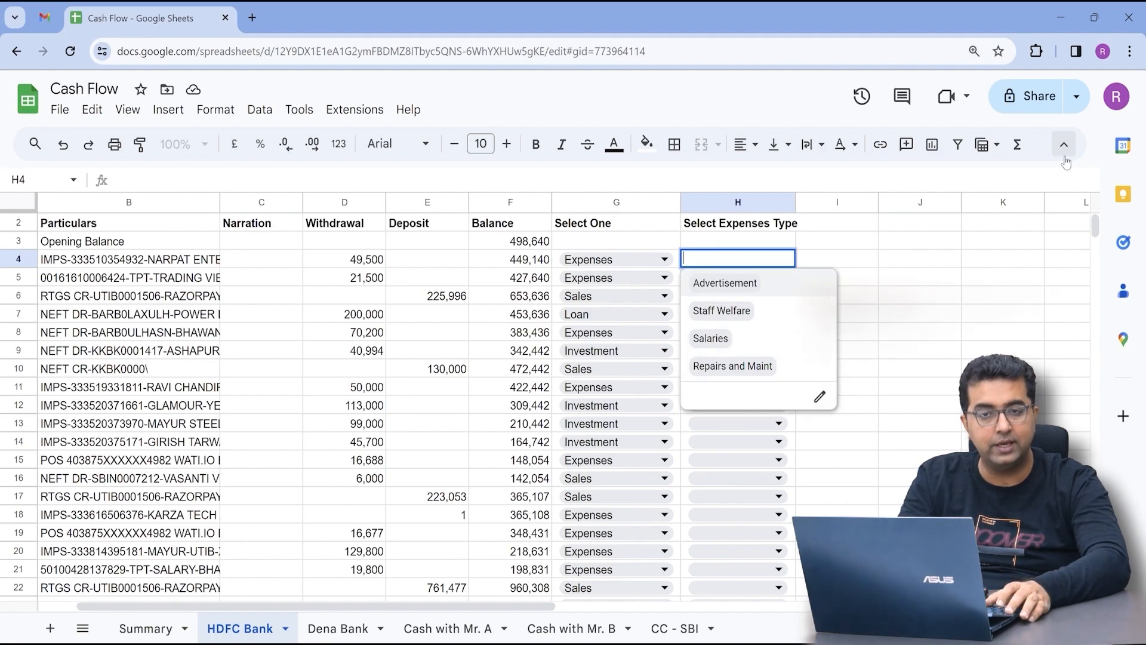
{"action": "key", "text": "Escape"}
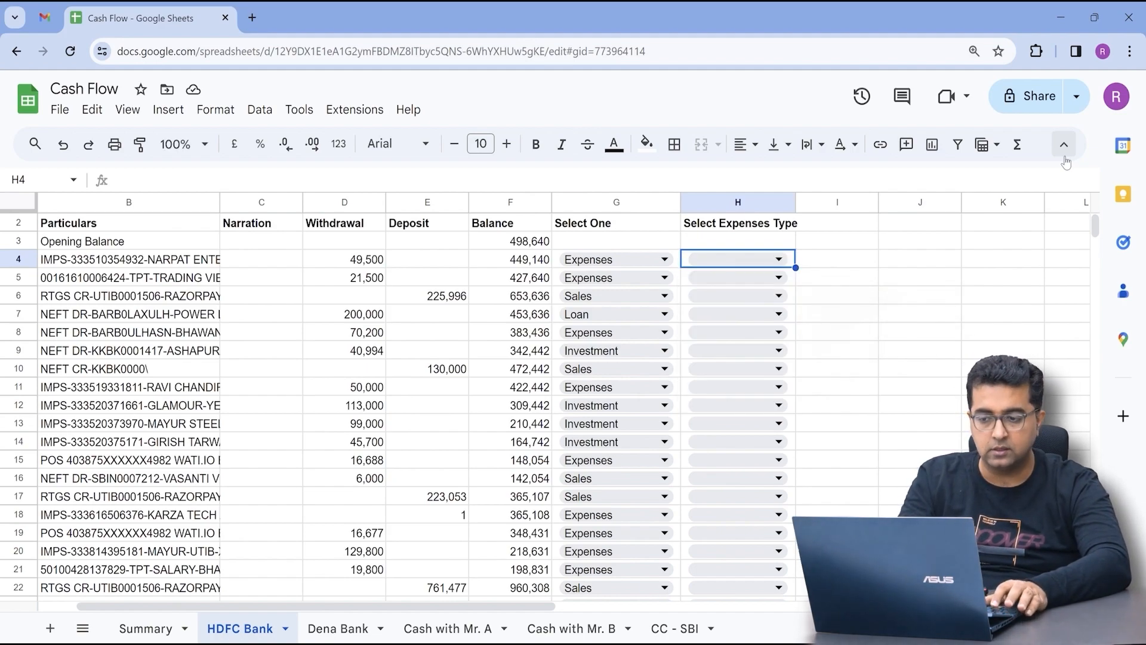
- Set the expense type in H4 to Staff Welfare and in H5 to Advertisement
{"action": "key", "text": "Left"}
{"action": "key", "text": "Right"}
{"action": "key", "text": "Return"}
{"action": "key", "text": "Down"}
{"action": "key", "text": "Return"}
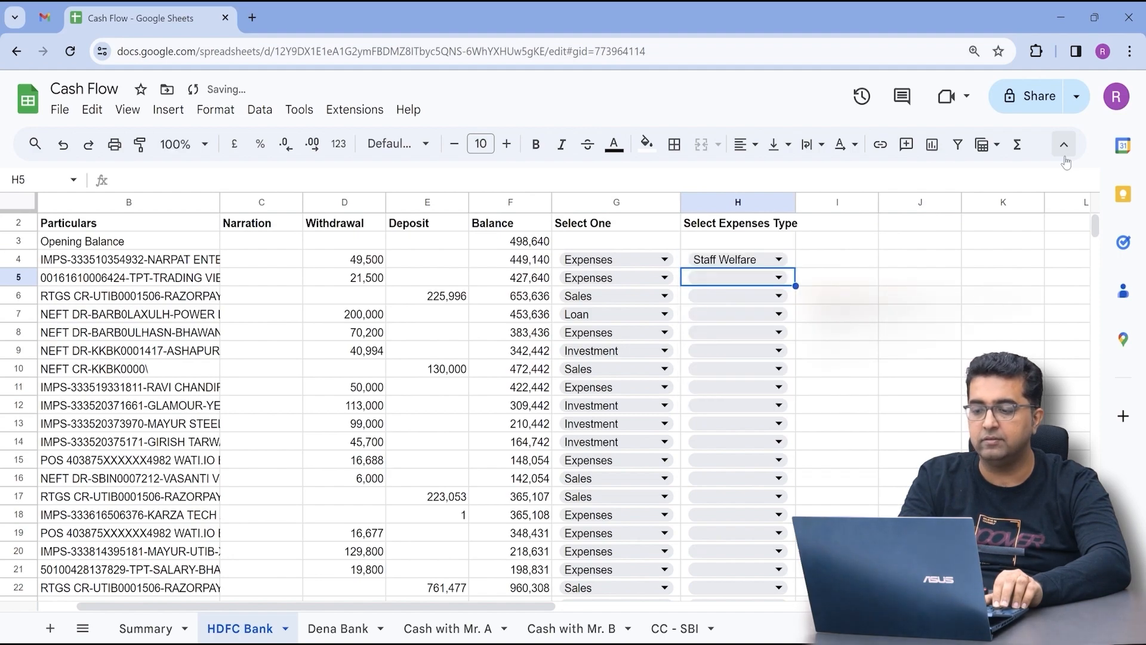
{"action": "key", "text": "Return"}
{"action": "key", "text": "Return"}
- Set the expense type of the expense row in H8 to Salaries
{"action": "key", "text": "Left"}
{"action": "key", "text": "Down"}
{"action": "key", "text": "Down"}
{"action": "key", "text": "Right"}
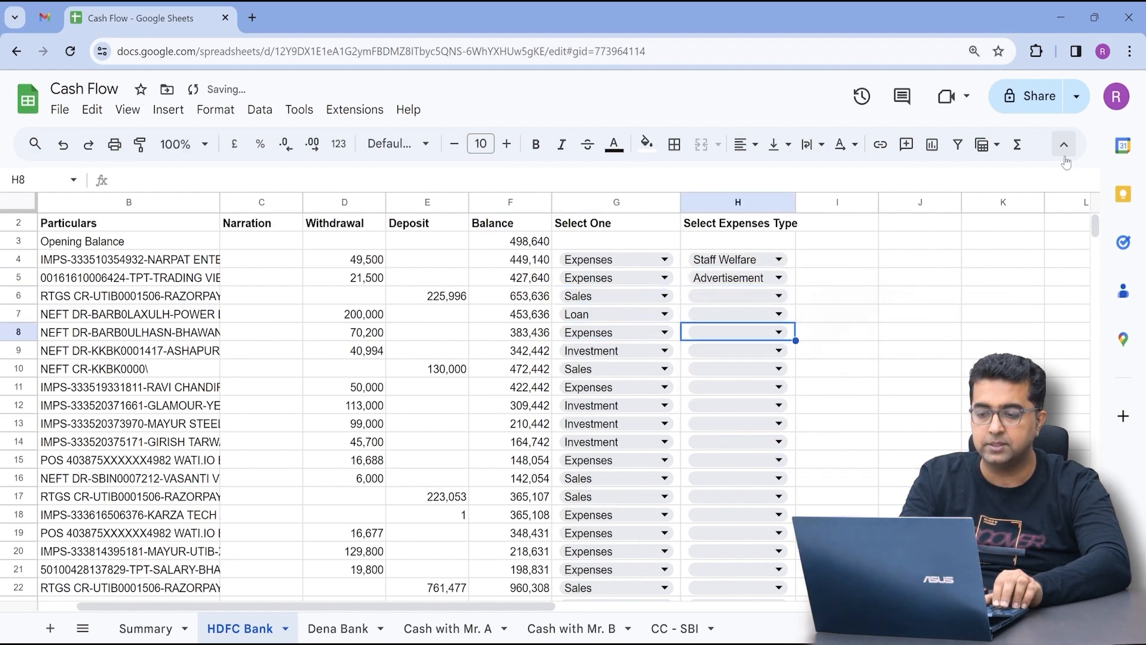
{"action": "key", "text": "Return"}
{"action": "key", "text": "Down"}
{"action": "key", "text": "Down"}
{"action": "key", "text": "Return"}
- Set the expense type of the expense row in H11 to Advertisement
{"action": "key", "text": "Left"}
{"action": "key", "text": "Down"}
{"action": "key", "text": "Down"}
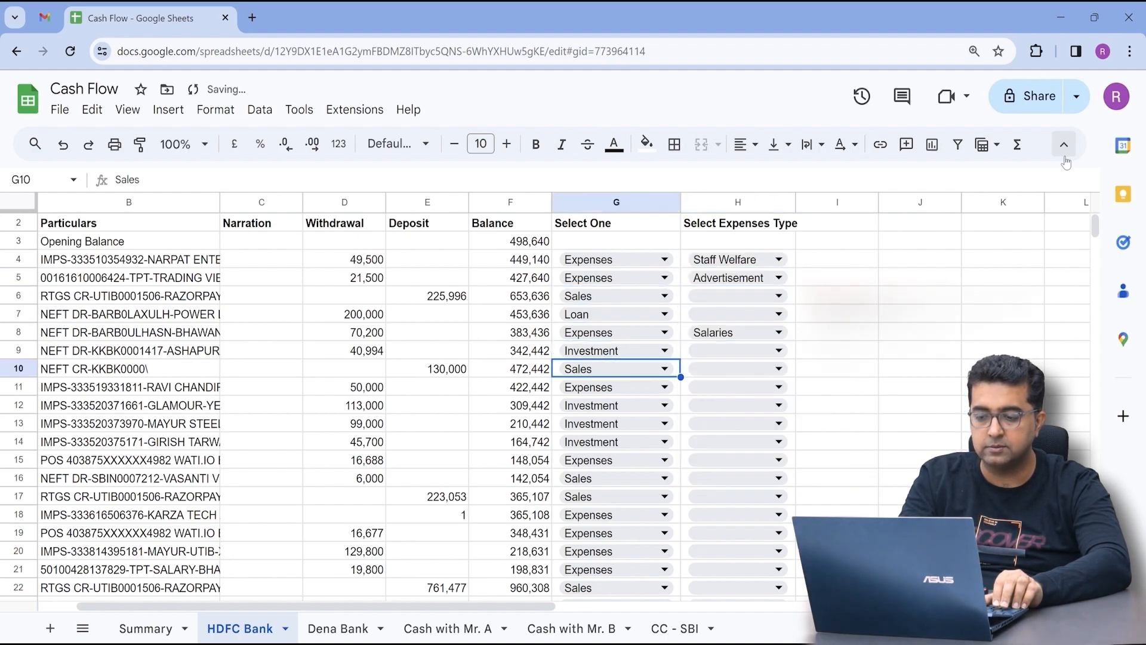
{"action": "key", "text": "Down"}
{"action": "key", "text": "Right"}
{"action": "key", "text": "Return"}
{"action": "key", "text": "Down"}
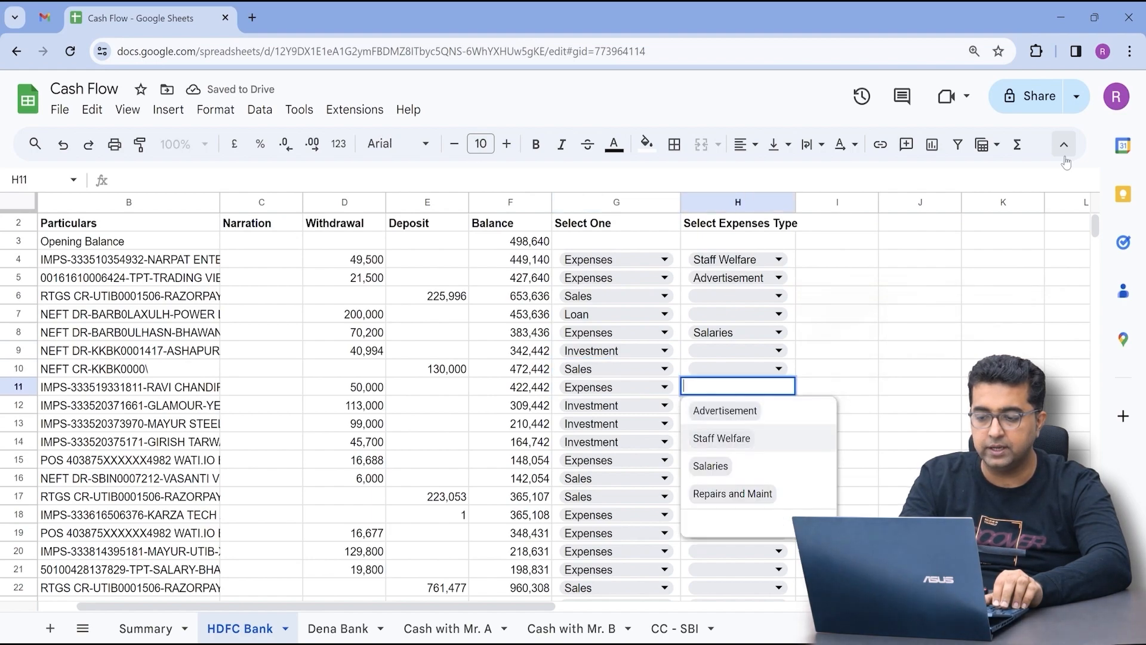
{"action": "key", "text": "Up"}
{"action": "key", "text": "Return"}
- Set the expense type of the expense row in H15 to Salaries
{"action": "key", "text": "Left"}
{"action": "key", "text": "Down"}
{"action": "key", "text": "Down"}
{"action": "key", "text": "Down"}
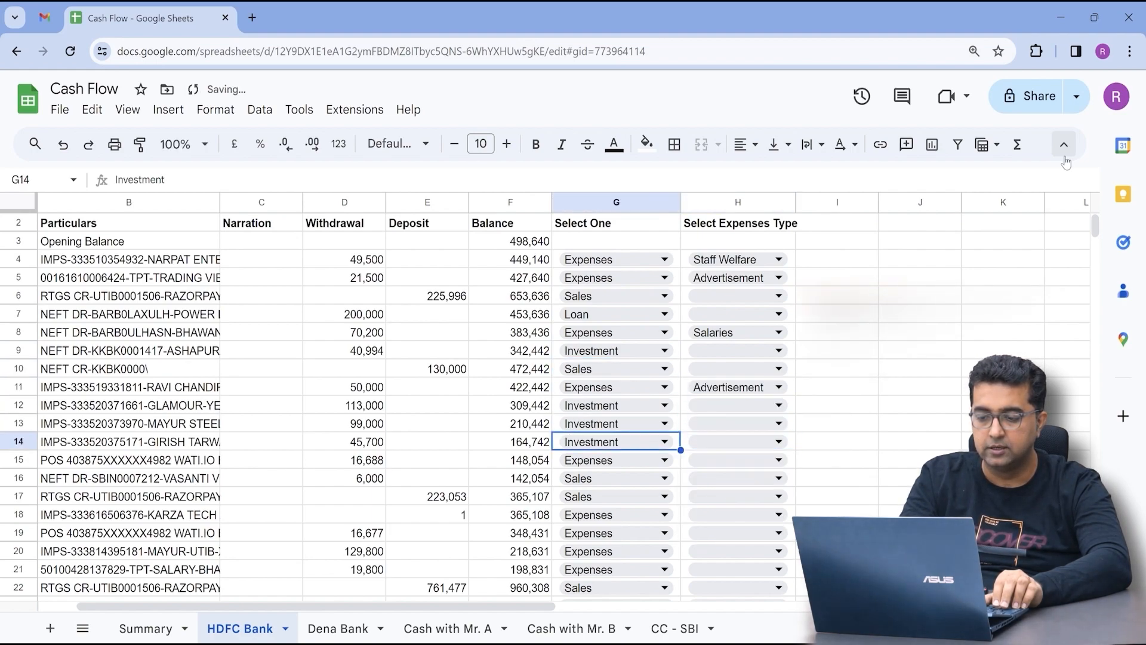
{"action": "key", "text": "Down"}
{"action": "key", "text": "Right"}
{"action": "key", "text": "Return"}
{"action": "key", "text": "Down"}
{"action": "key", "text": "Down"}
{"action": "key", "text": "Return"}
- Set the expense type of the expense row in H18 to Salaries
{"action": "key", "text": "Left"}
{"action": "key", "text": "Down"}
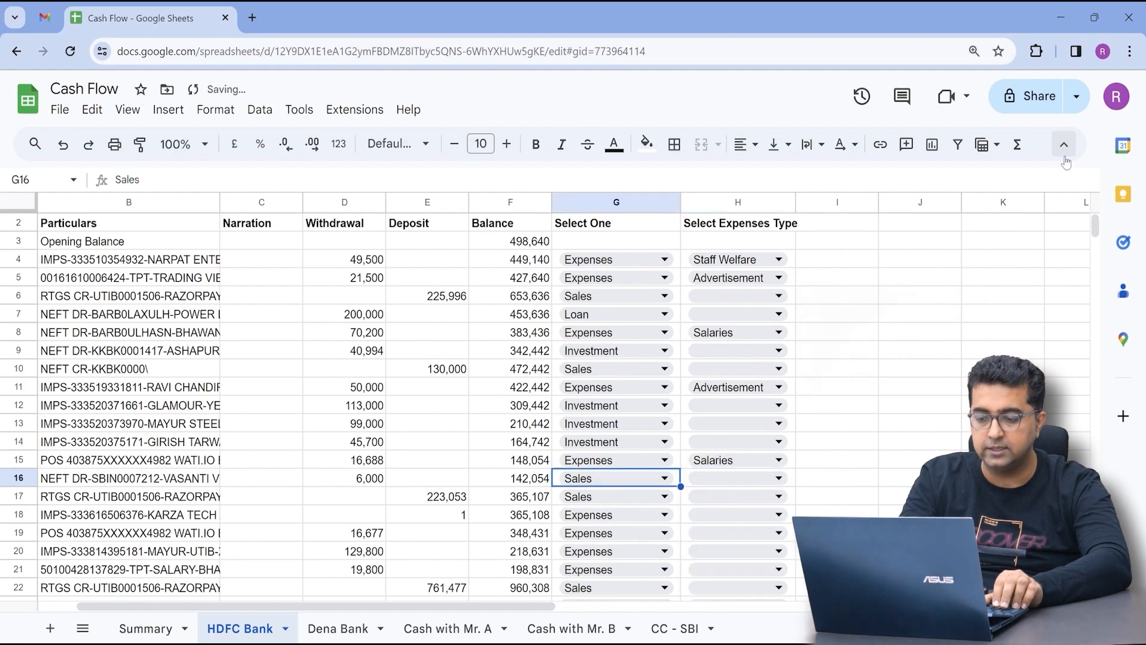
{"action": "key", "text": "Down"}
{"action": "key", "text": "Down"}
{"action": "key", "text": "Right"}
{"action": "key", "text": "Return"}
{"action": "key", "text": "Down"}
{"action": "key", "text": "Down"}
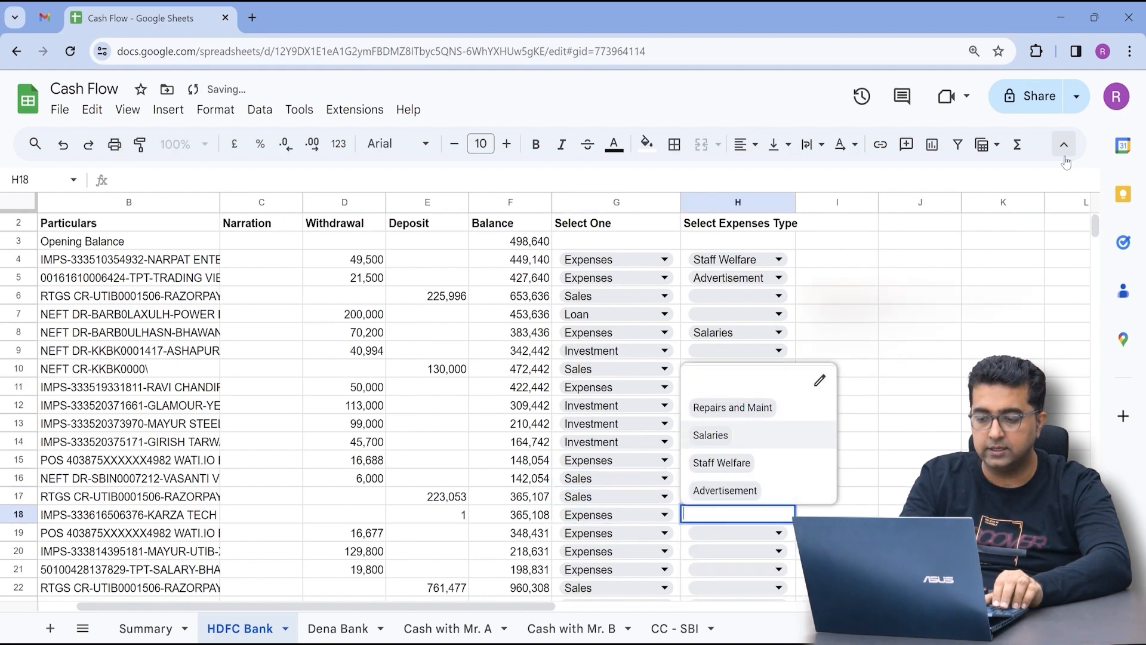
{"action": "key", "text": "Return"}
- Set the expense type of the expense row in H19 to Salaries
{"action": "key", "text": "Left"}
{"action": "key", "text": "Down"}
{"action": "key", "text": "Down"}
{"action": "key", "text": "Up"}
{"action": "key", "text": "Right"}
{"action": "key", "text": "Return"}
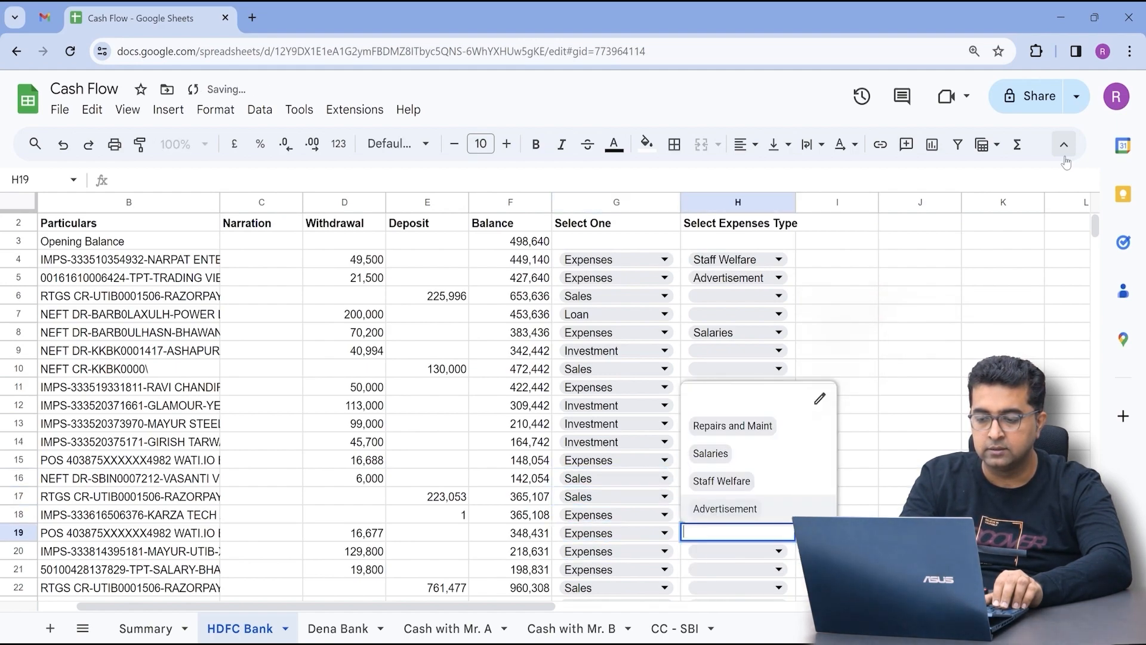
{"action": "key", "text": "Down"}
{"action": "key", "text": "Down"}
{"action": "key", "text": "Return"}
- Set the expense type of the expense row in H20 to Advertisement
{"action": "key", "text": "Down"}
{"action": "key", "text": "Return"}
{"action": "key", "text": "Down"}
{"action": "key", "text": "Down"}
{"action": "key", "text": "Down"}
{"action": "key", "text": "Down"}
{"action": "key", "text": "Return"}
{"action": "key", "text": "Down"}
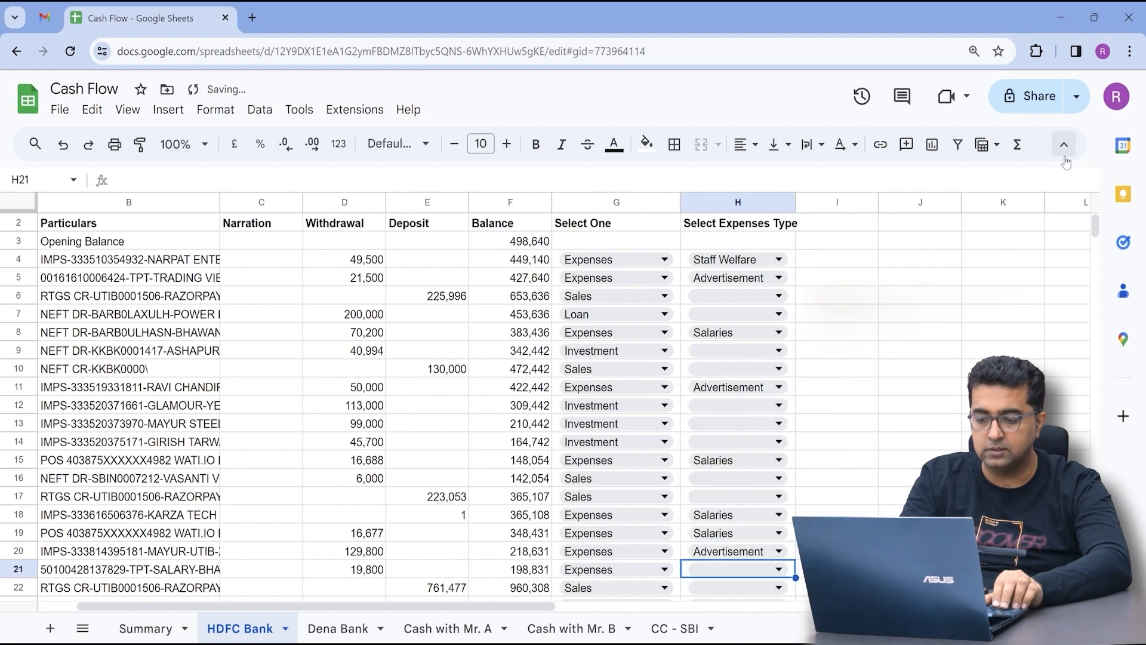
- Change the expense type of the expense row in H20 to Salaries
{"action": "key", "text": "Up"}
{"action": "key", "text": "Return"}
{"action": "key", "text": "Down"}
{"action": "key", "text": "Down"}
{"action": "key", "text": "Down"}
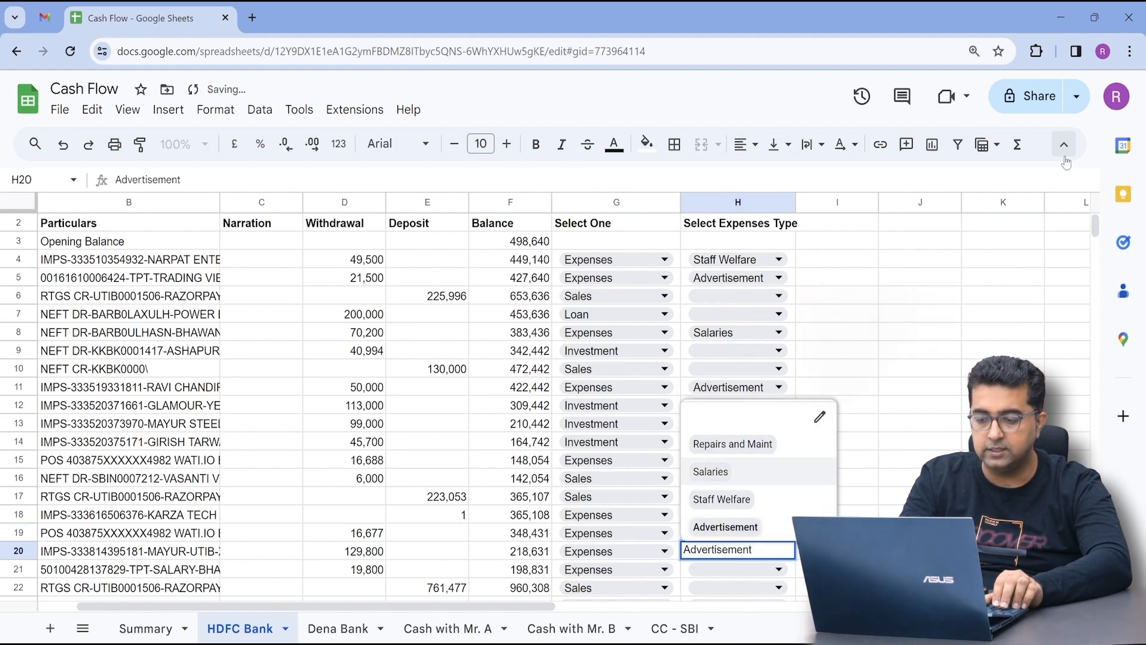
{"action": "key", "text": "Return"}
- Set the expense type of the expense row in H21 to Staff Welfare
{"action": "key", "text": "Down"}
{"action": "key", "text": "Left"}
{"action": "key", "text": "Right"}
{"action": "key", "text": "Return"}
{"action": "key", "text": "Down"}
{"action": "key", "text": "Down"}
{"action": "key", "text": "Down"}
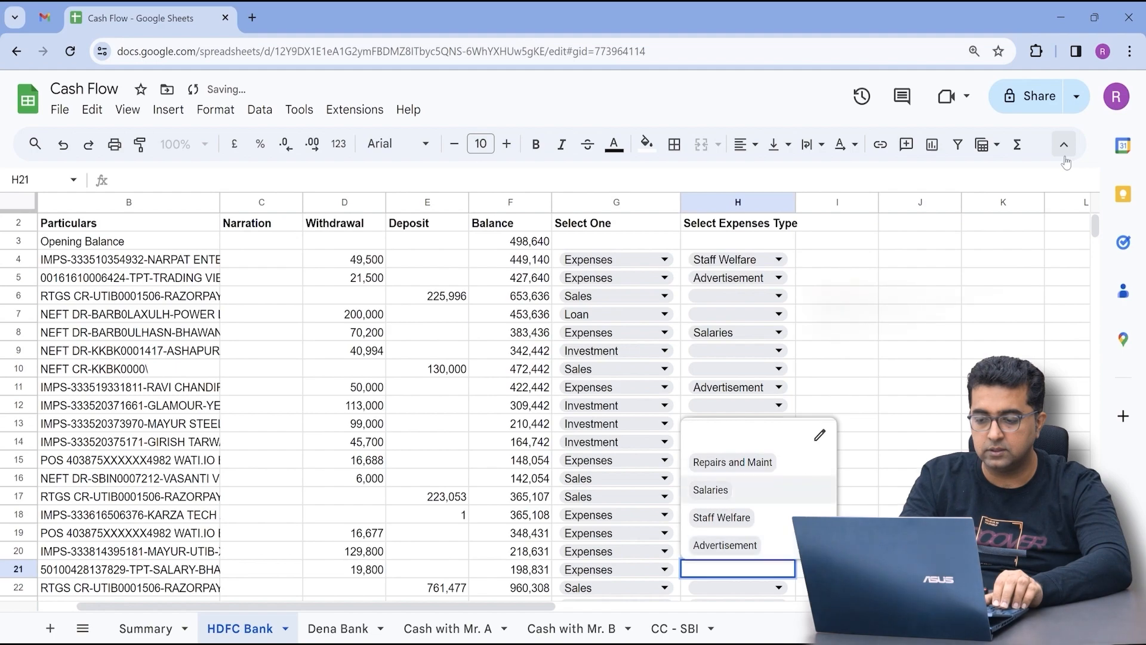
{"action": "key", "text": "Return"}
- Set the expense type of the expense row in H23 to Advertisement
{"action": "key", "text": "Down"}
{"action": "key", "text": "Left"}
{"action": "key", "text": "Down"}
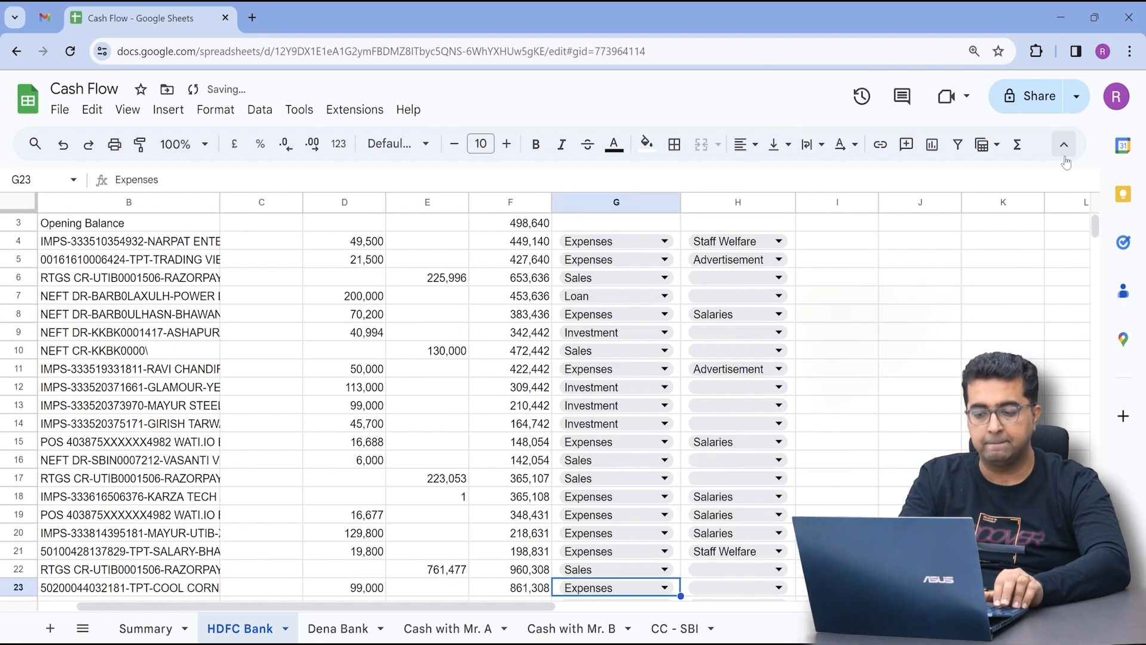
{"action": "key", "text": "Down"}
{"action": "key", "text": "Up"}
{"action": "key", "text": "Right"}
{"action": "key", "text": "Return"}
{"action": "key", "text": "Down"}
{"action": "key", "text": "Down"}
{"action": "key", "text": "Down"}
{"action": "key", "text": "Down"}
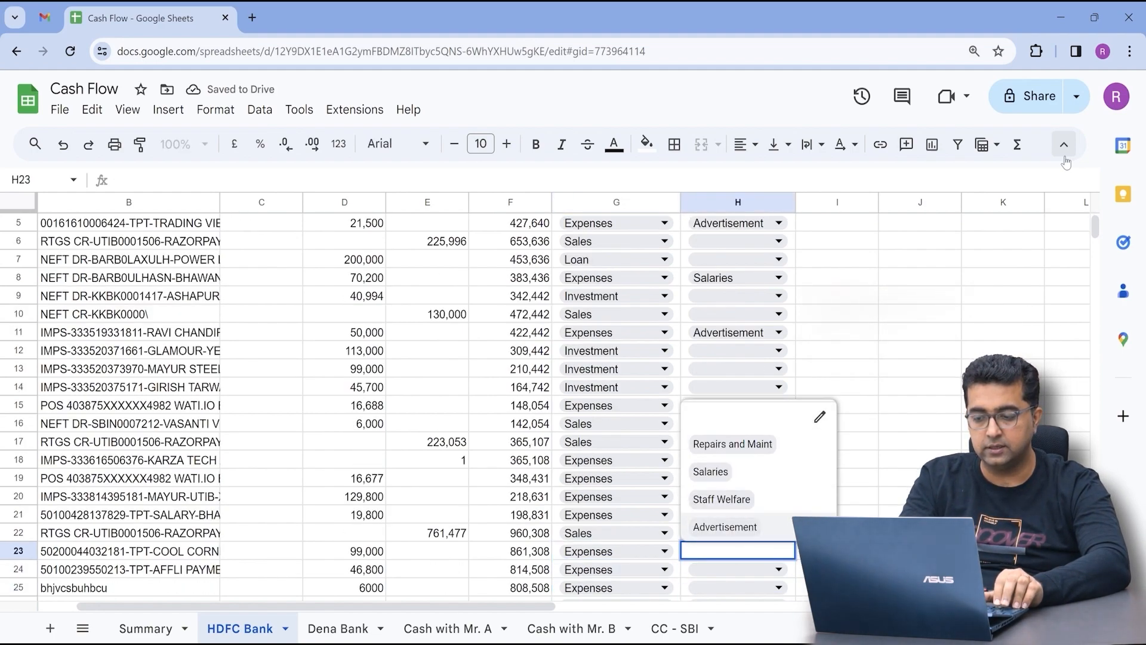
{"action": "key", "text": "Return"}
- Set the expense type of the expense row in H25 to Repairs and Maint
{"action": "key", "text": "Down"}
{"action": "key", "text": "Left"}
{"action": "key", "text": "Down"}
{"action": "key", "text": "Right"}
{"action": "key", "text": "Return"}
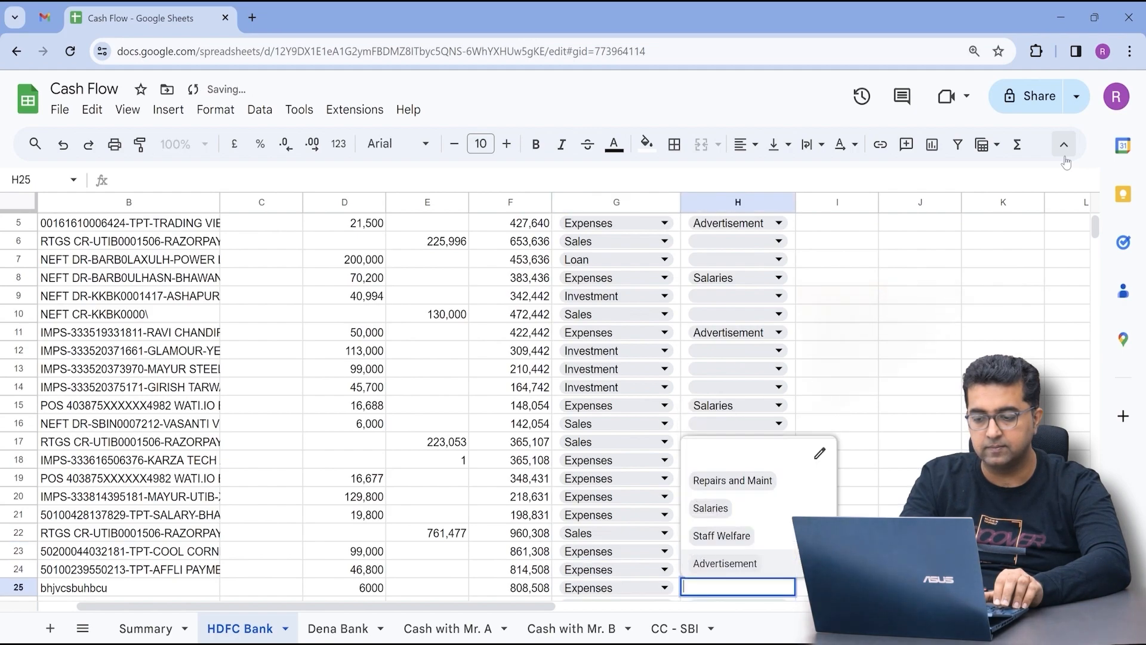
{"action": "key", "text": "Down"}
{"action": "key", "text": "Return"}
- Set the expense type of the skipped expense row in H24 to Repairs and Maint
{"action": "key", "text": "Up"}
{"action": "key", "text": "Up"}
{"action": "key", "text": "Return"}
{"action": "key", "text": "Up"}
{"action": "key", "text": "Up"}
{"action": "key", "text": "Up"}
{"action": "key", "text": "Up"}
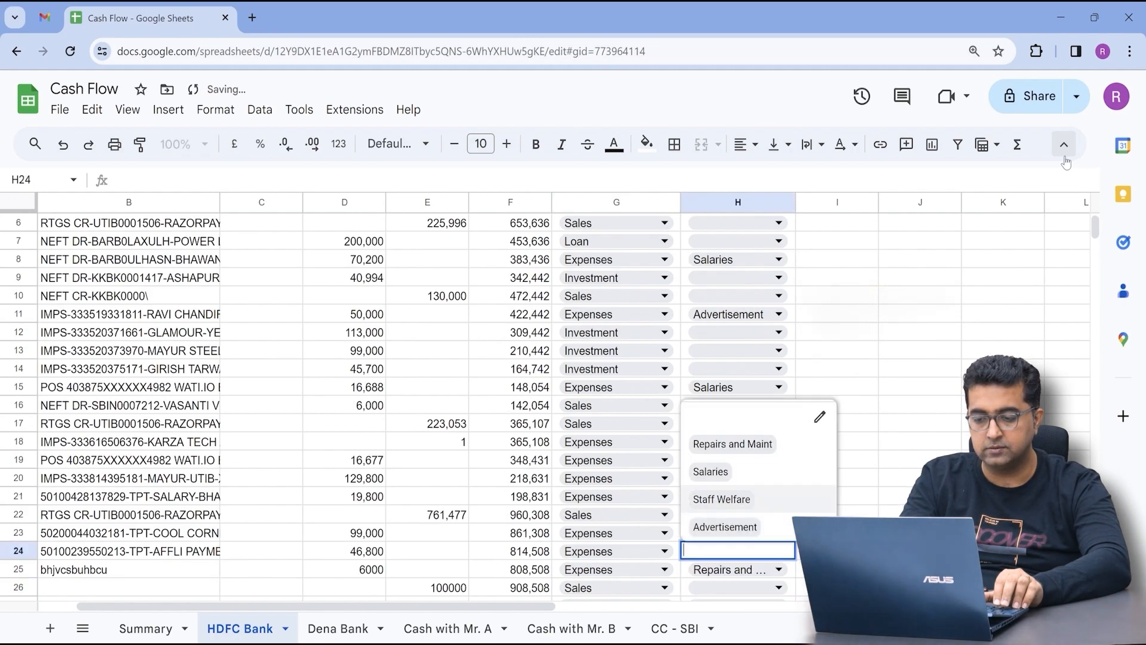
{"action": "key", "text": "Return"}
{"action": "key", "text": "Down"}
{"action": "key", "text": "Left"}
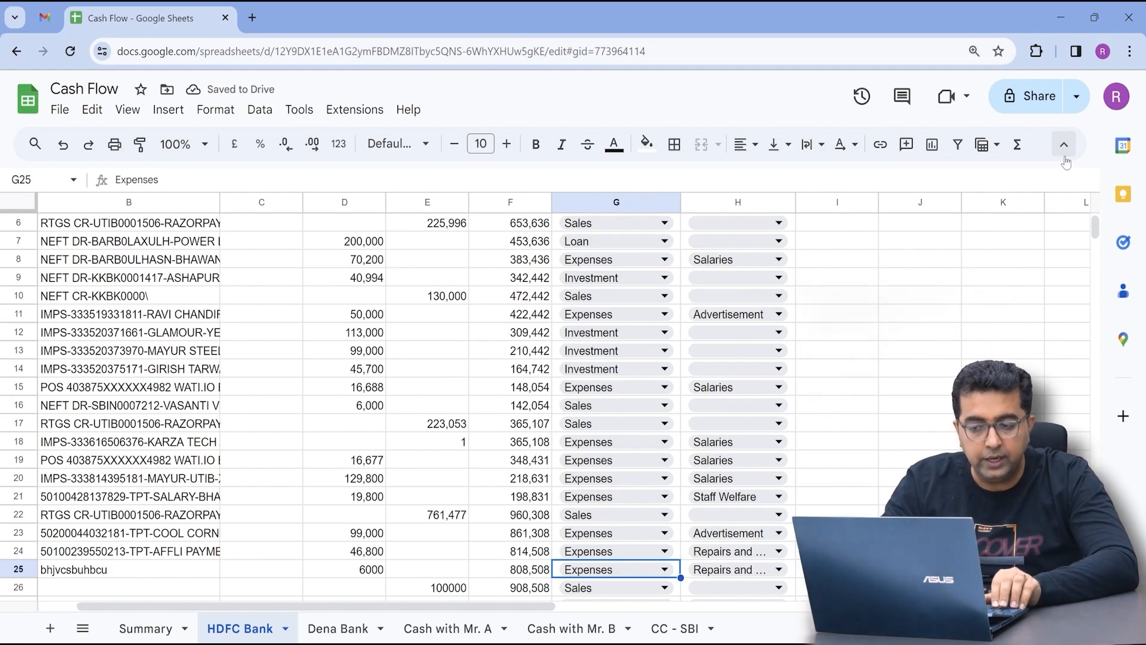
- Set the expense type of the Sales row in H6 to Advertisement, leaving H7 empty
{"action": "key", "text": "ctrl+Up"}
{"action": "key", "text": "ctrl+Up"}
{"action": "key", "text": "Down"}
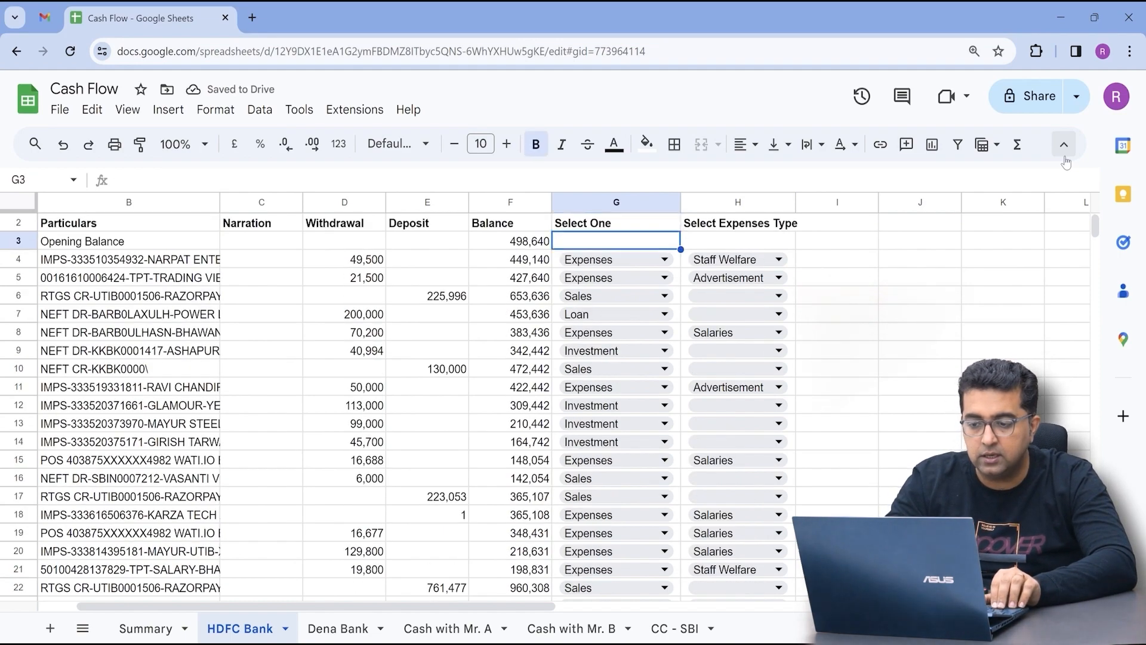
{"action": "key", "text": "Down"}
{"action": "key", "text": "Right"}
{"action": "key", "text": "Left"}
{"action": "key", "text": "Down"}
{"action": "key", "text": "Down"}
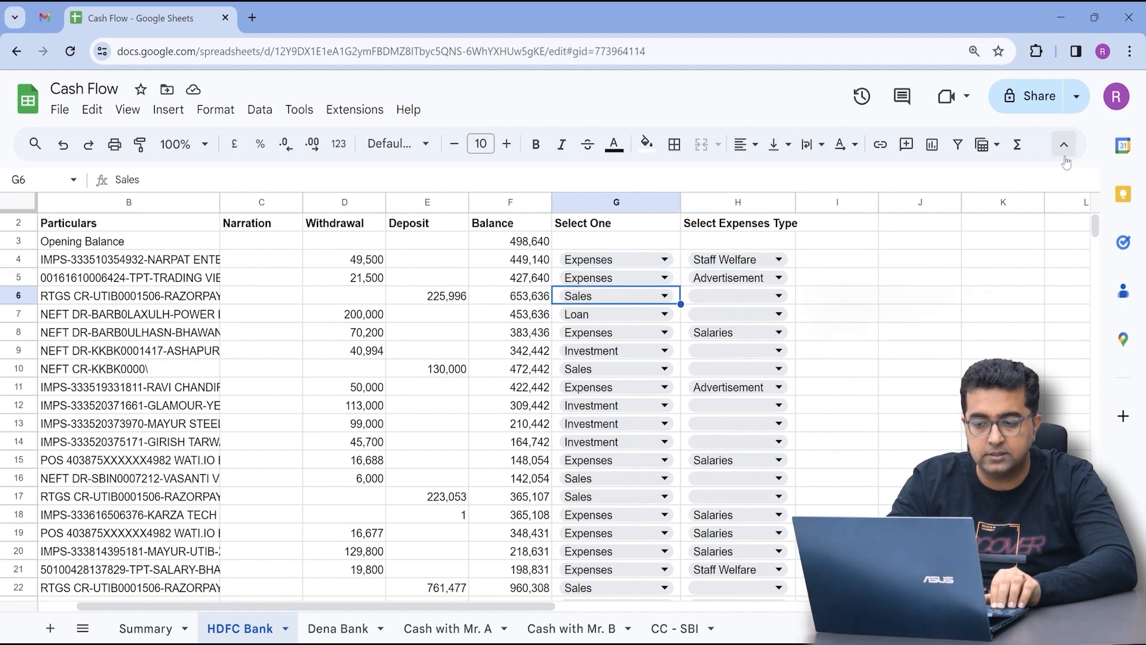
{"action": "key", "text": "Right"}
{"action": "key", "text": "Return"}
{"action": "key", "text": "Return"}
{"action": "key", "text": "Return"}
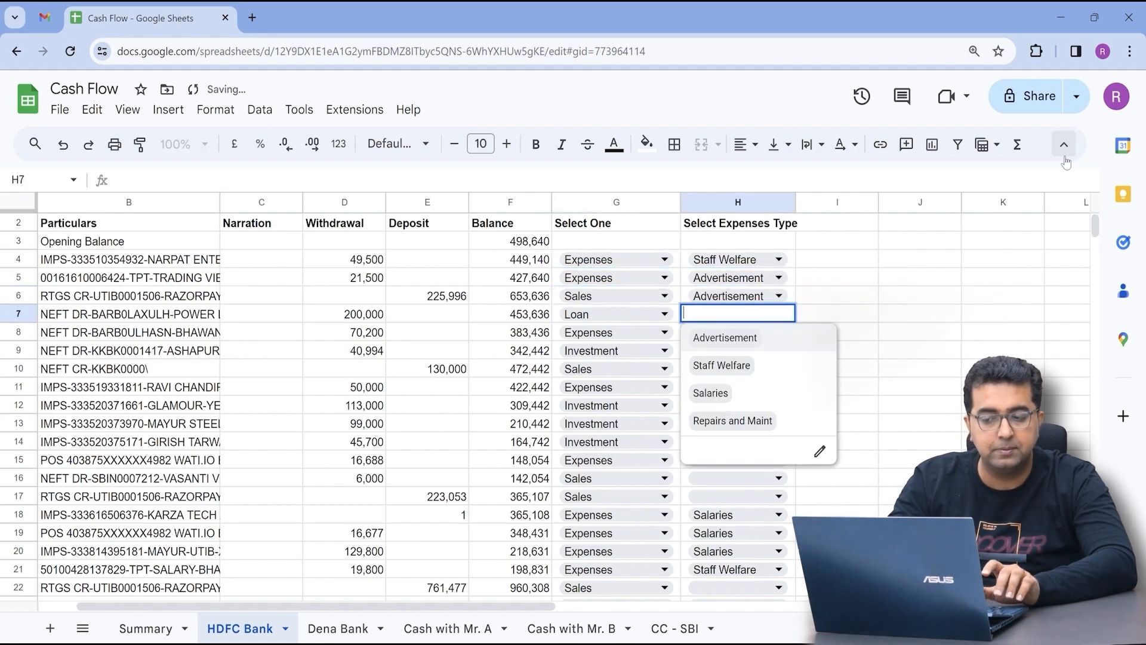
{"action": "key", "text": "Escape"}
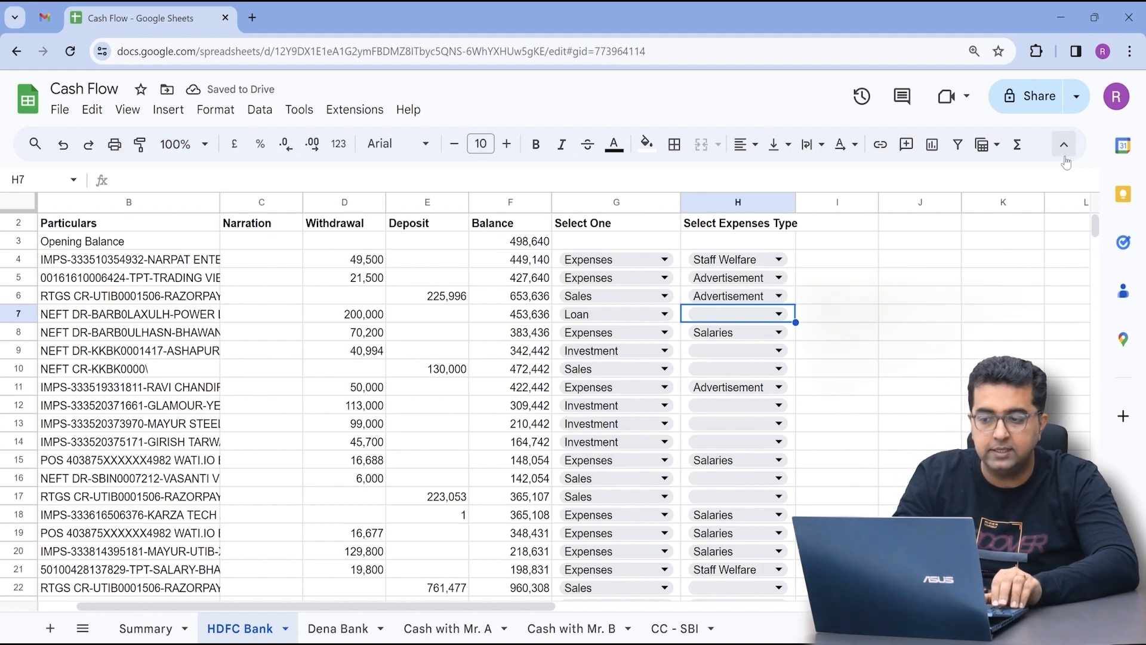
- Enter the column header "Exp Error (If ANy)" in I2, beside the expense type column
{"action": "key", "text": "Up"}
{"action": "key", "text": "Up"}
{"action": "key", "text": "Up"}
{"action": "key", "text": "Up"}
{"action": "key", "text": "Up"}
{"action": "key", "text": "Right"}
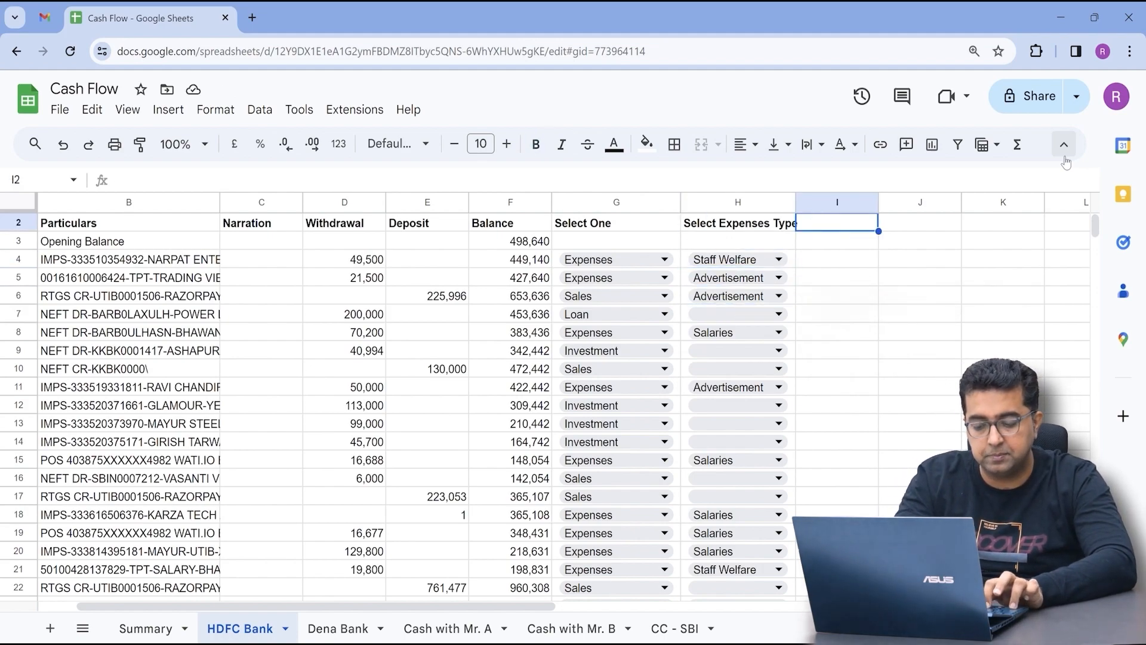
{"action": "type", "text": "Exp E"}
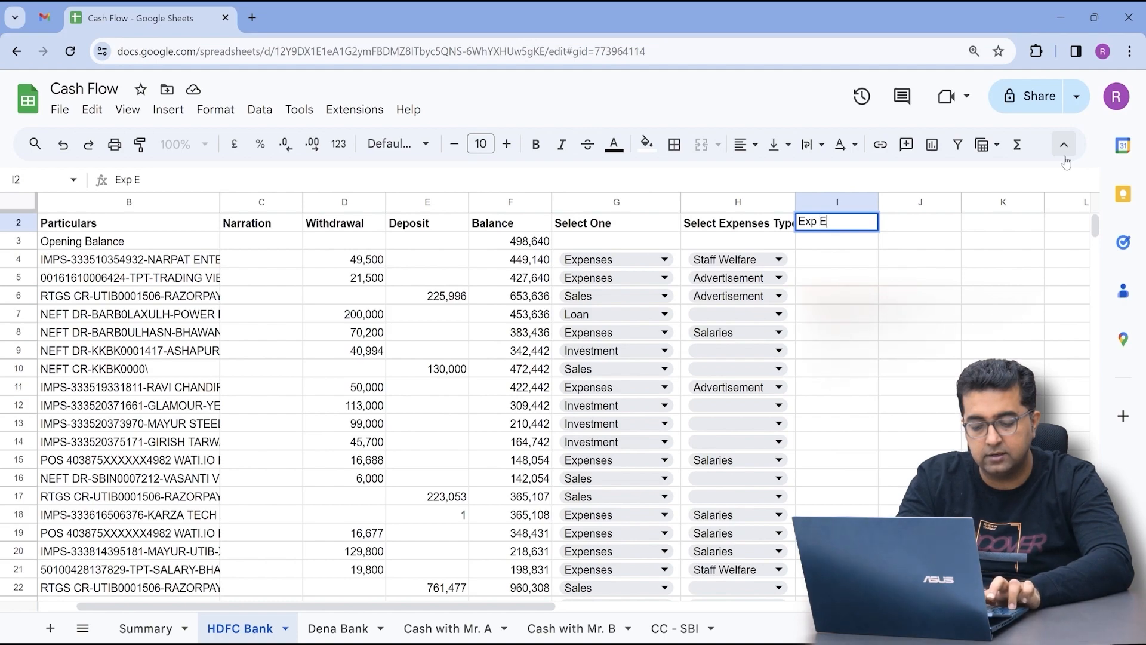
{"action": "type", "text": "rror"}
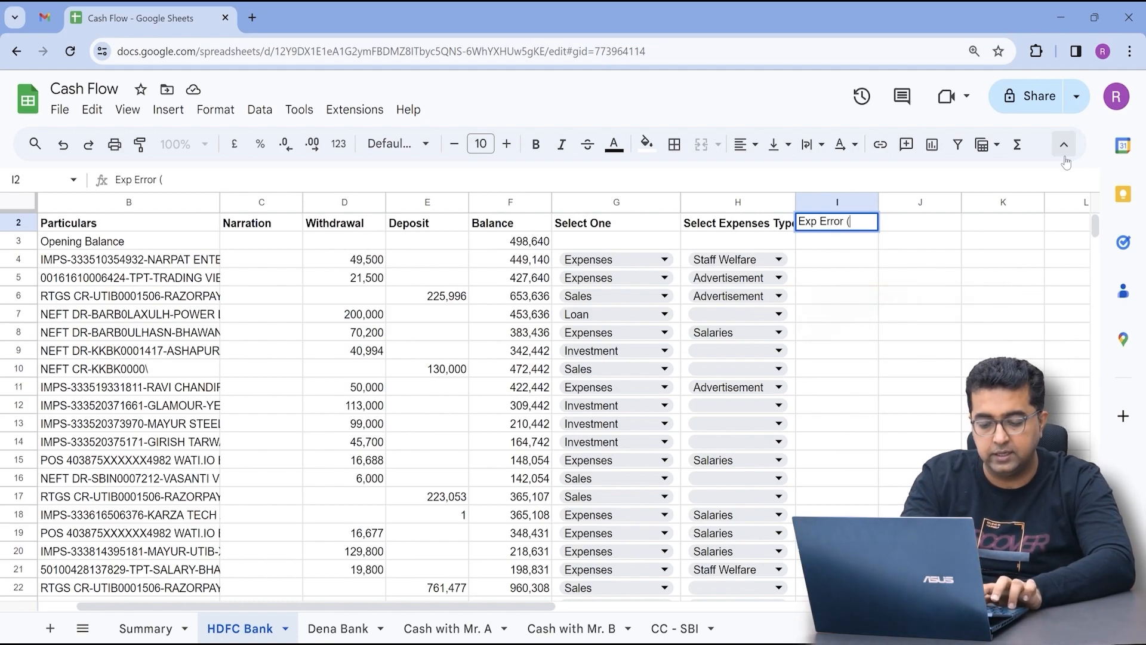
{"action": "type", "text": " (If ANy)"}
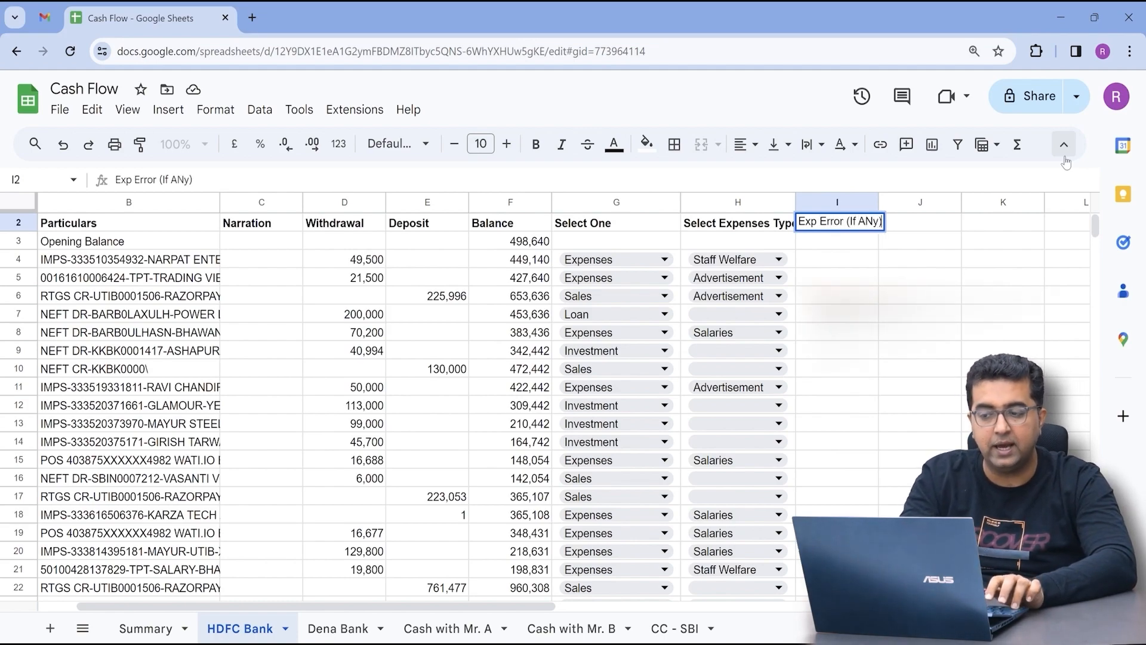
{"action": "key", "text": "Return"}
- Correct the capitalisation of the header in I2 to read "Exp Error (If Any)"
{"action": "key", "text": "Up"}
{"action": "key", "text": "F2"}
{"action": "key", "text": "Left"}
{"action": "key", "text": "Left"}
{"action": "key", "text": "shift+Left"}
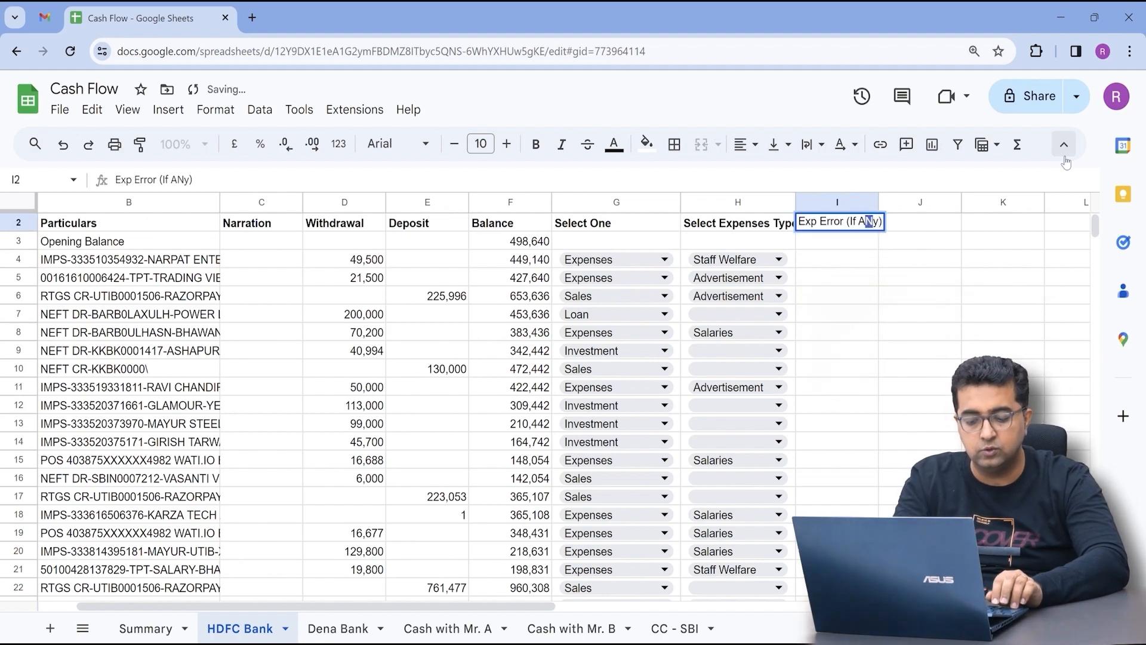
{"action": "type", "text": "n"}
{"action": "key", "text": "Return"}
{"action": "key", "text": "Up"}
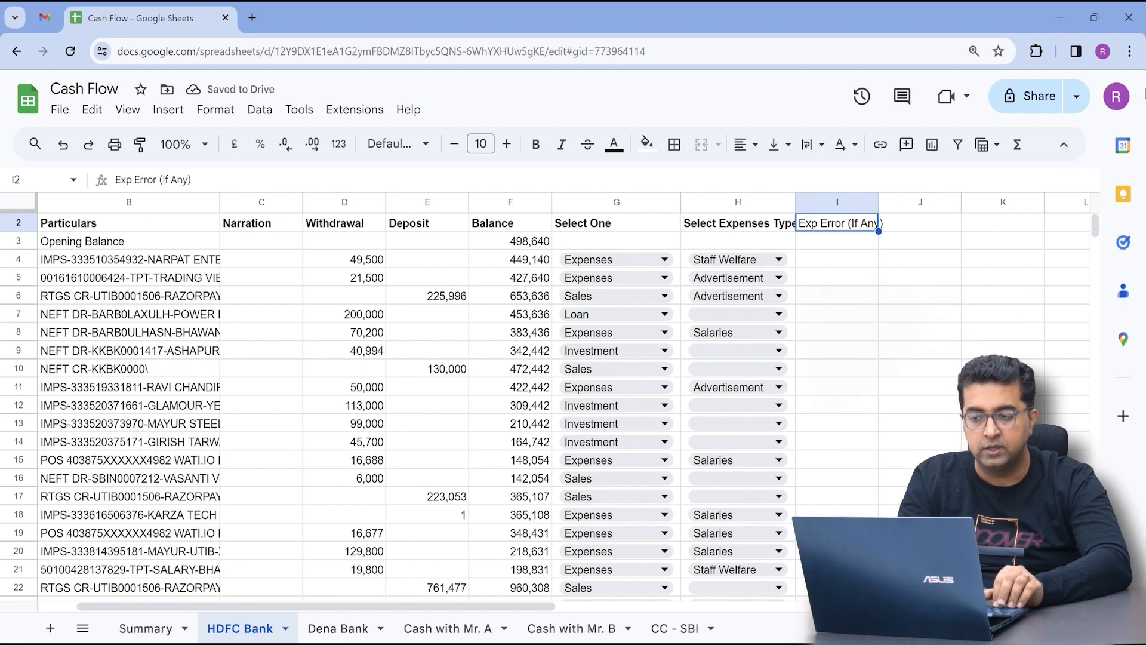
- Widen column I so its header text fits inside the column
{"action": "key", "text": "Left"}
{"action": "double_click", "coordinate": [881, 203]}
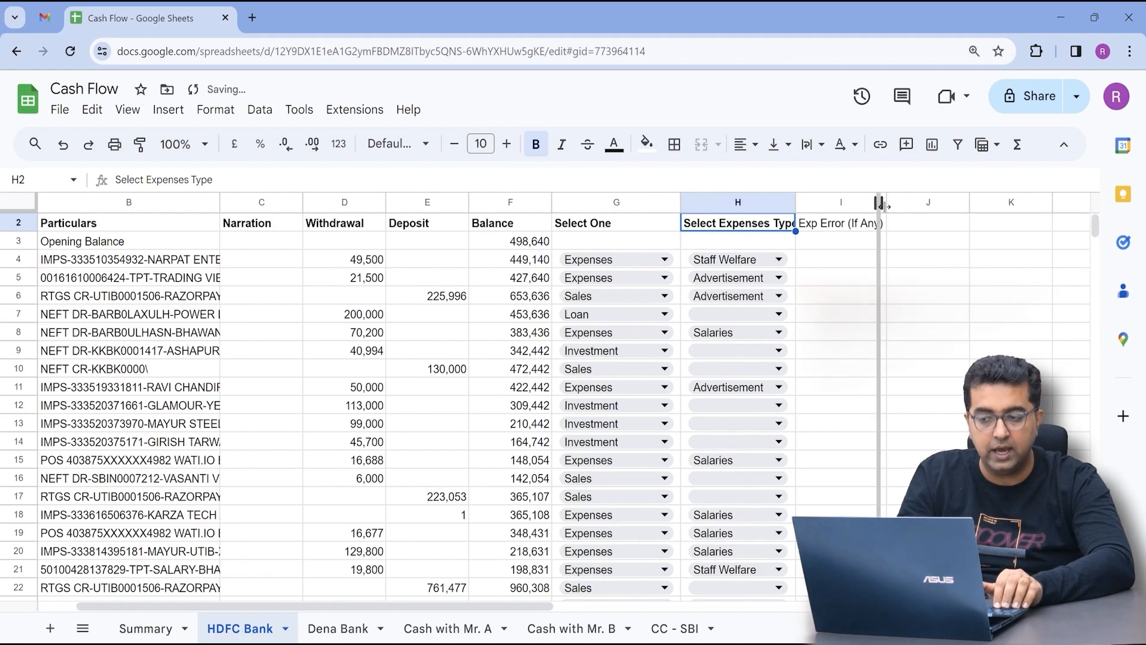
{"action": "left_click_drag", "start_coordinate": [881, 205], "coordinate": [913, 219]}
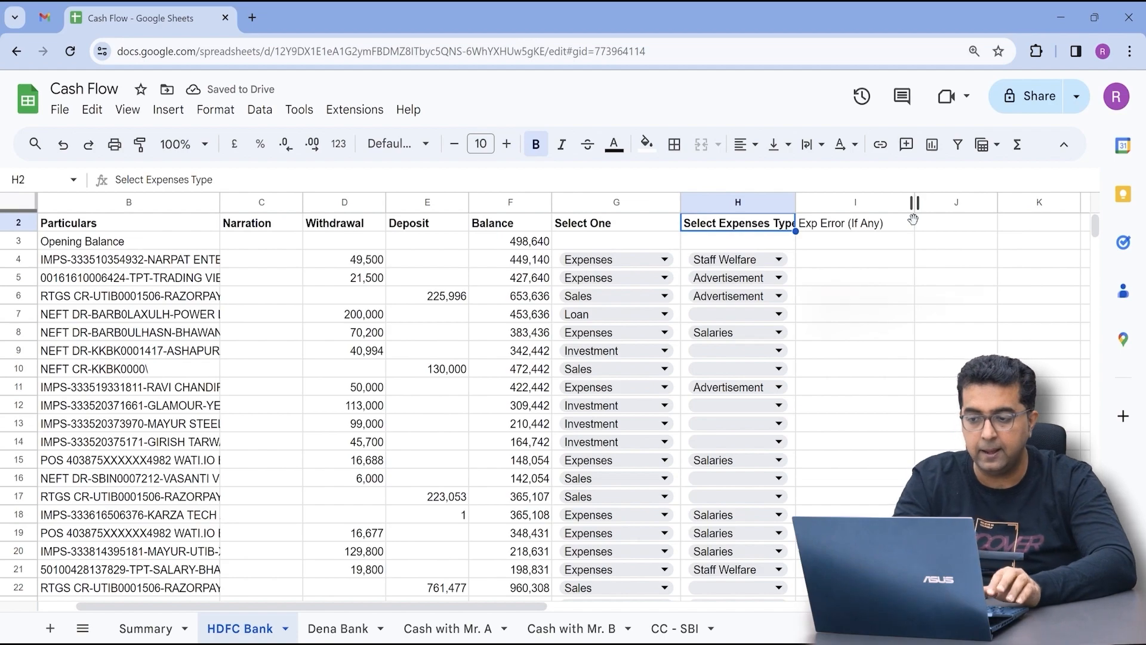
- Clear the expense type from the Sales row in H6
{"action": "key", "text": "Down"}
{"action": "key", "text": "Down"}
{"action": "key", "text": "Left"}
{"action": "key", "text": "Down"}
{"action": "key", "text": "Right"}
{"action": "key", "text": "Down"}
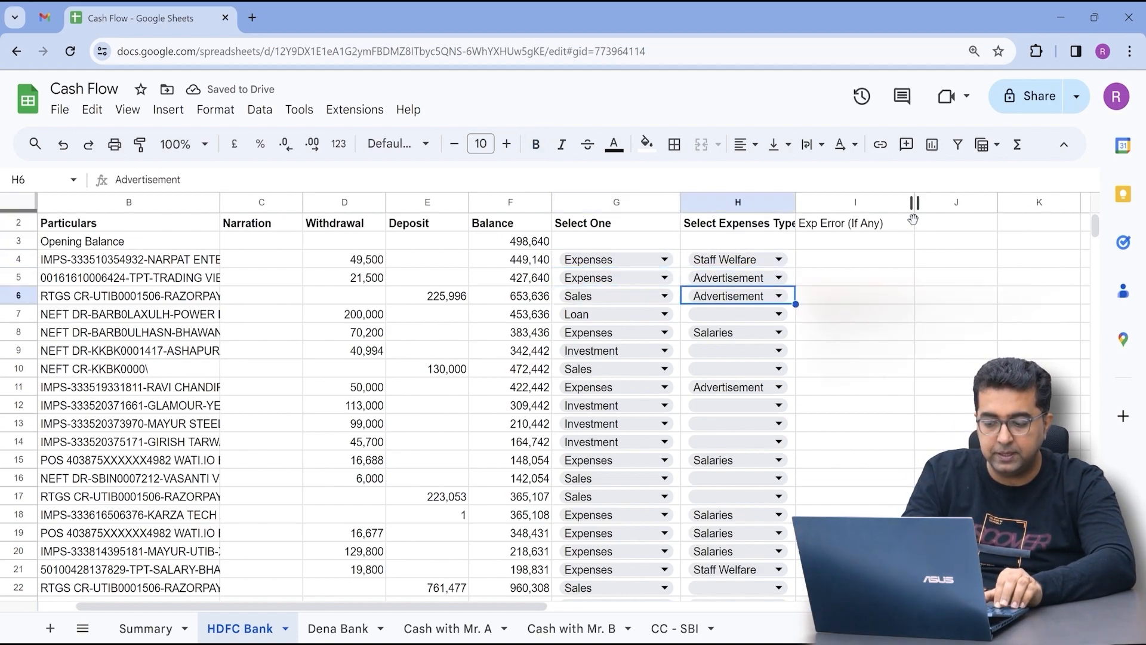
{"action": "key", "text": "Delete"}
{"action": "key", "text": "Left"}
{"action": "key", "text": "Up"}
{"action": "key", "text": "Up"}
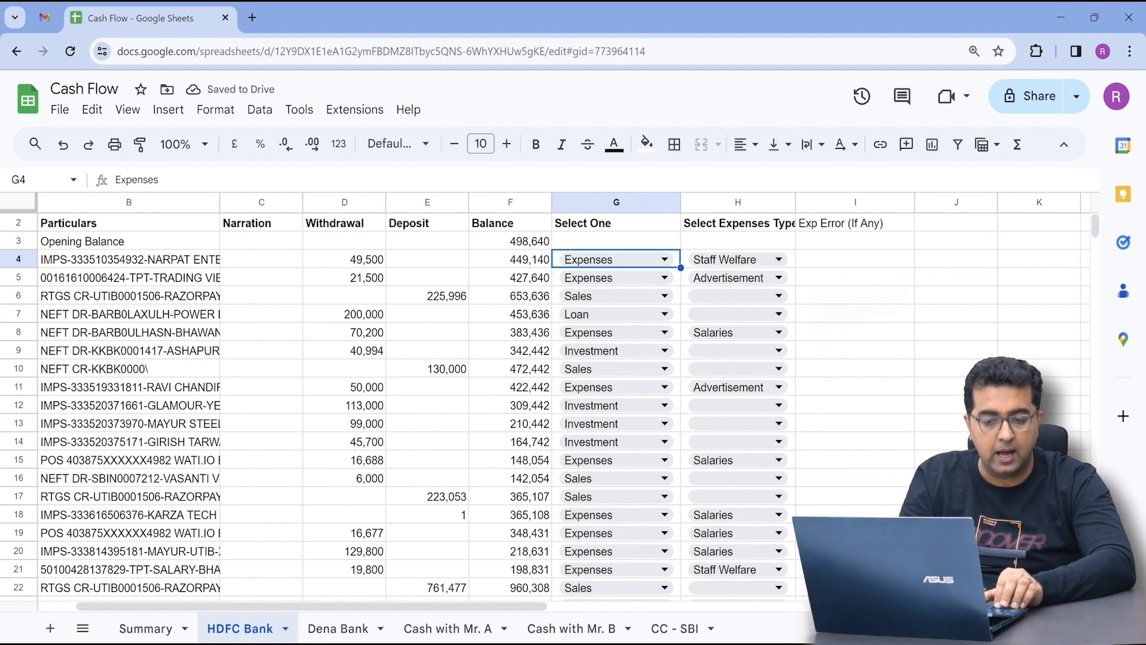
- Open the Summary sheet and examine its rows from the opening balances to the Expense line, selecting row 13
{"action": "left_click", "coordinate": [146, 629]}
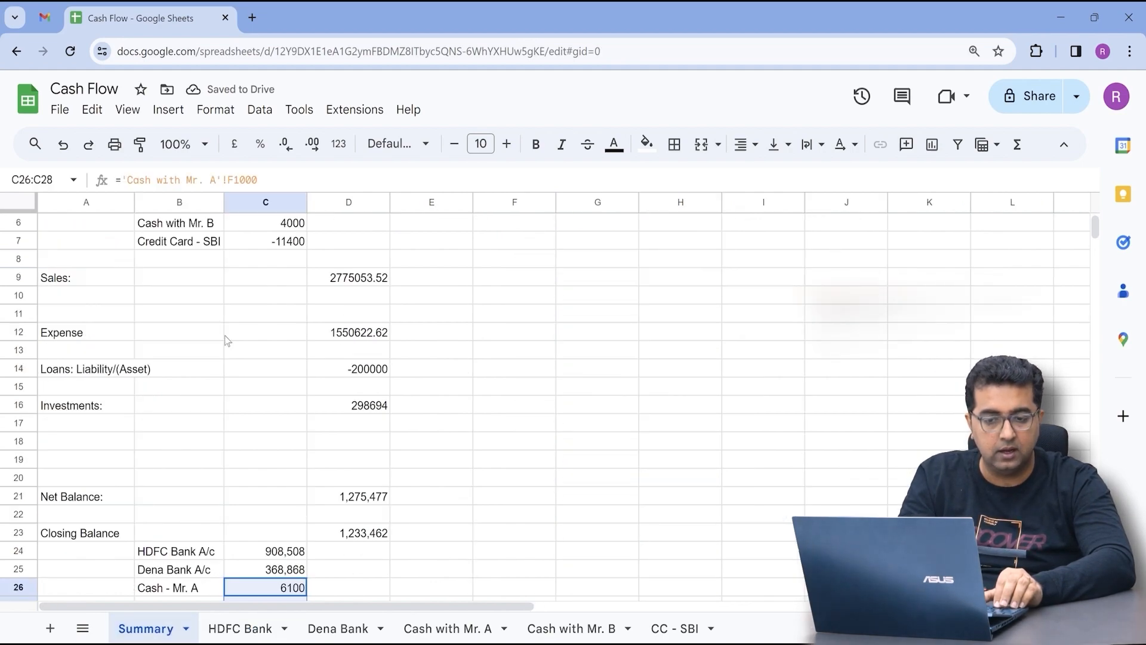
{"action": "key", "text": "ctrl+Up"}
{"action": "key", "text": "ctrl+Up"}
{"action": "key", "text": "ctrl+Up"}
{"action": "key", "text": "ctrl+Up"}
{"action": "key", "text": "Down"}
{"action": "key", "text": "Down"}
{"action": "key", "text": "Left"}
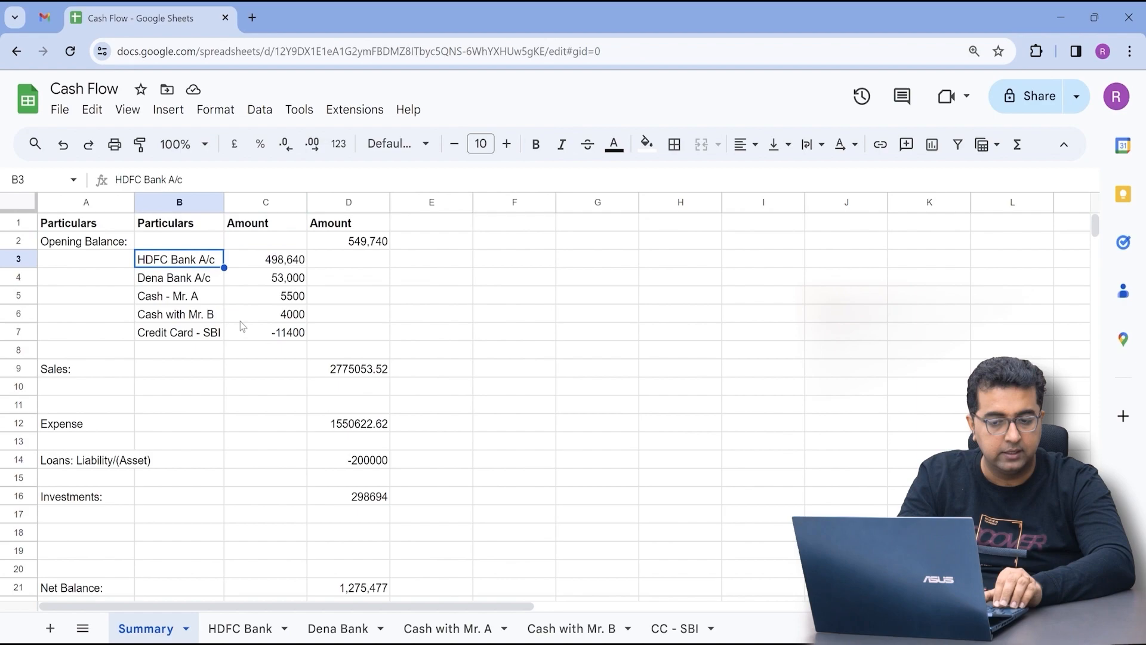
{"action": "key", "text": "Down"}
{"action": "key", "text": "Down"}
{"action": "key", "text": "Down"}
{"action": "key", "text": "Down"}
{"action": "key", "text": "Down"}
{"action": "key", "text": "Down"}
{"action": "key", "text": "Down"}
{"action": "key", "text": "Down"}
{"action": "key", "text": "Down"}
{"action": "key", "text": "Down"}
{"action": "key", "text": "Left"}
{"action": "key", "text": "shift+space"}
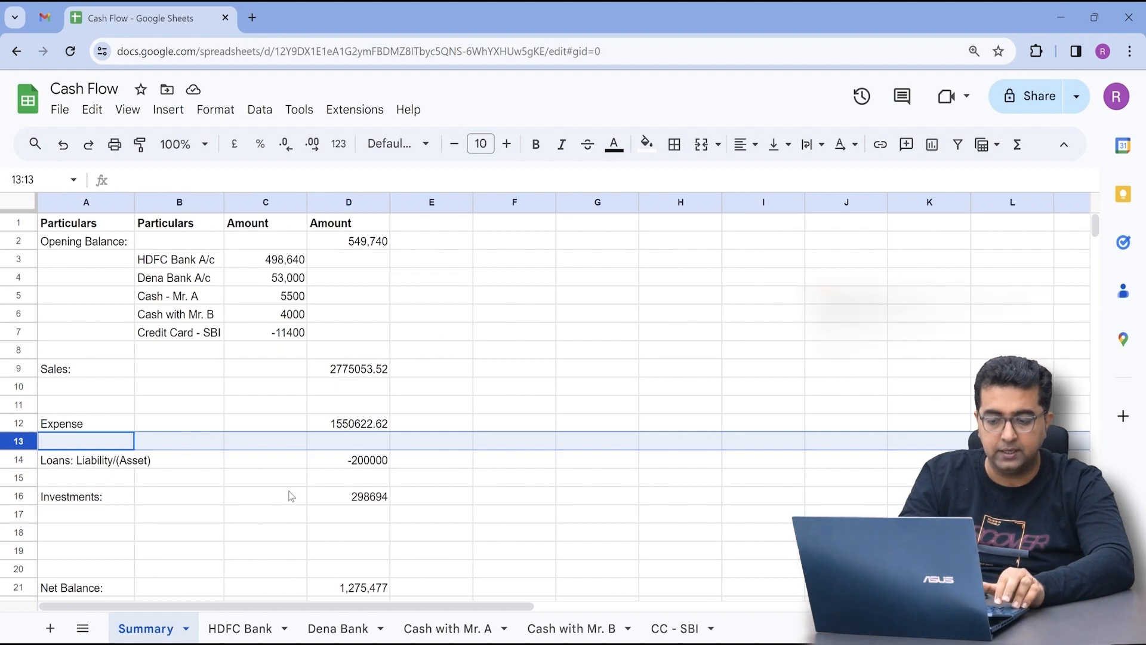
- Add a new sheet after Summary and name it "Details of Exp"
{"action": "left_click", "coordinate": [51, 630]}
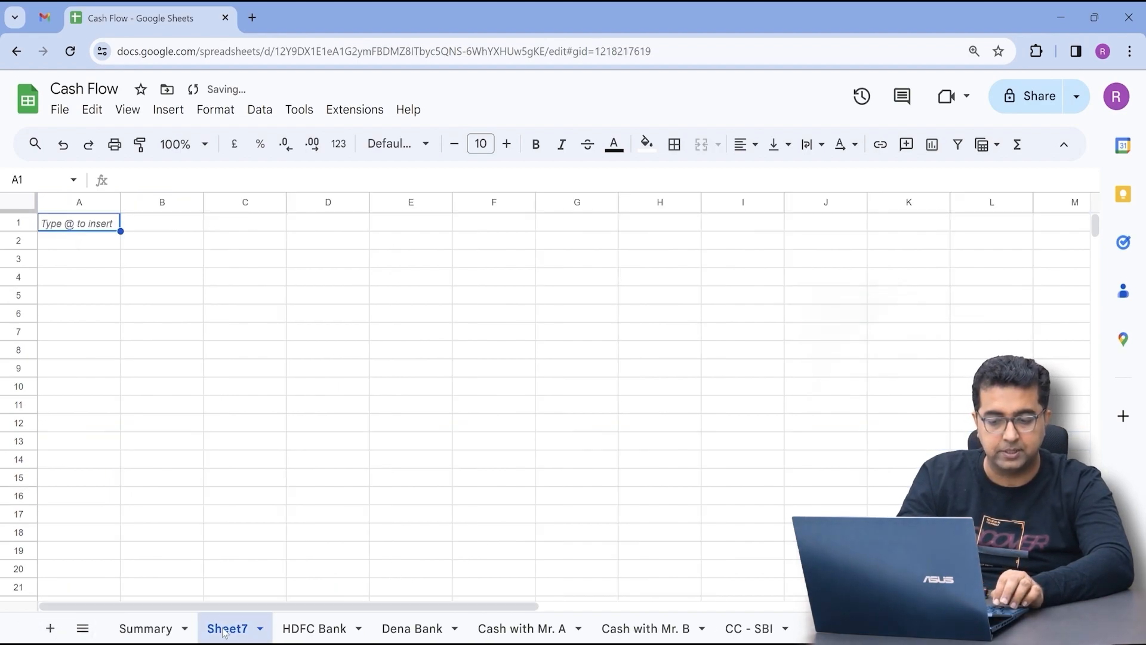
{"action": "double_click", "coordinate": [225, 631]}
{"action": "type", "text": "Datail"}
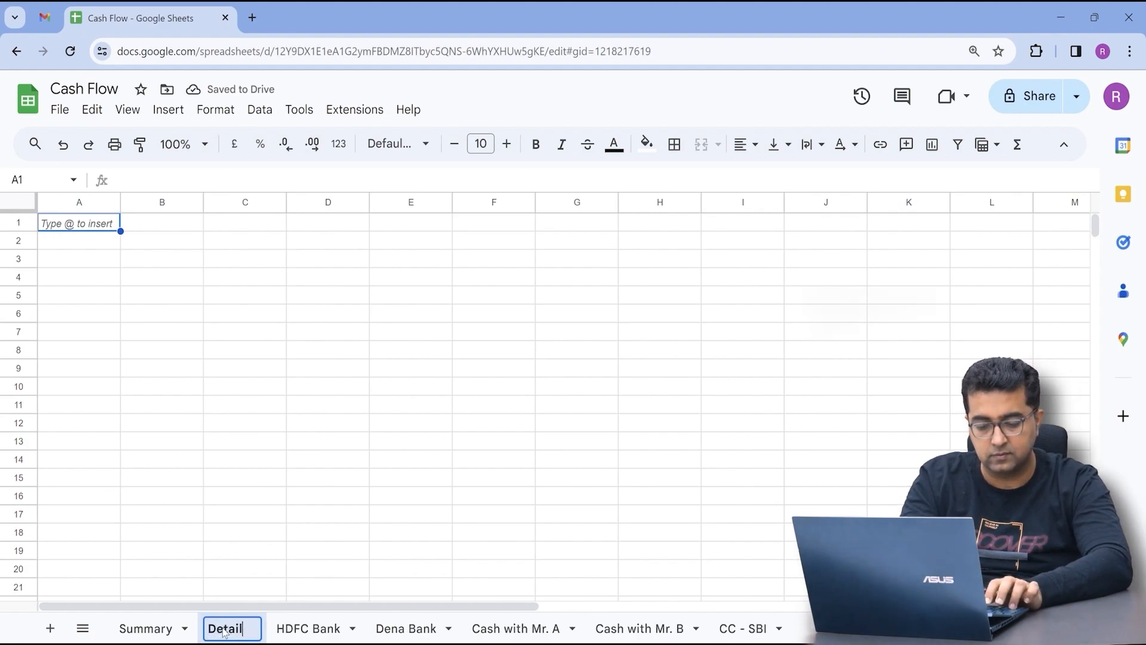
{"action": "type", "text": "s of Exp"}
{"action": "key", "text": "Return"}
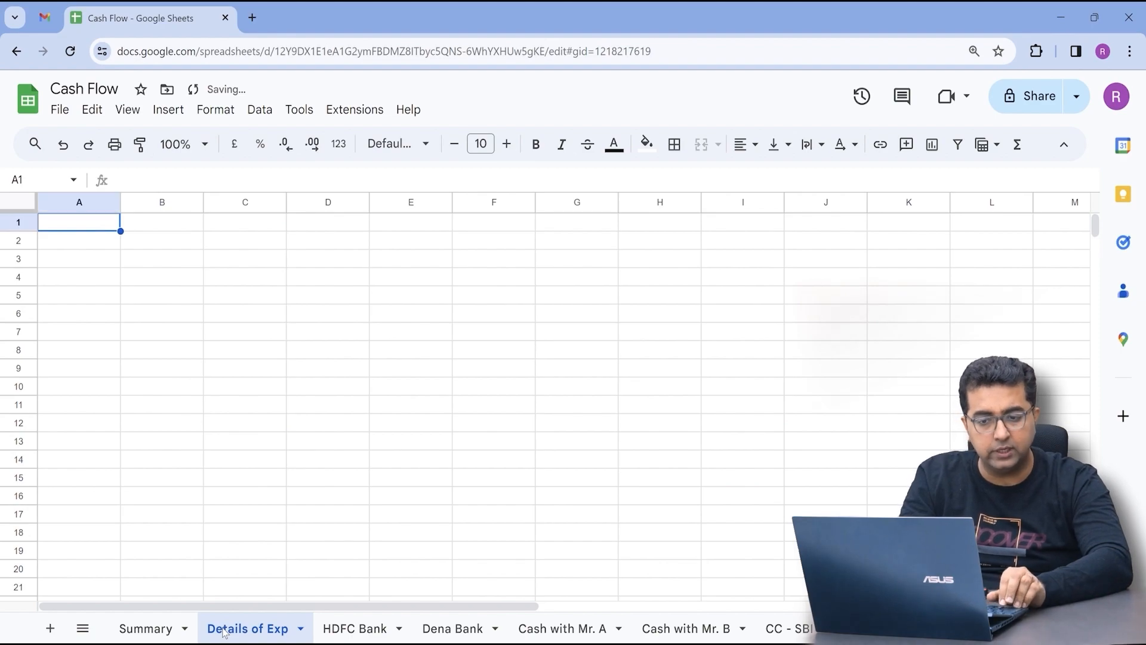
- Enter the column headers "Particulars" in A1 and "Amount" in B1 of the Details of Exp sheet
{"action": "key", "text": "Right"}
{"action": "key", "text": "Left"}
{"action": "type", "text": "Part"}
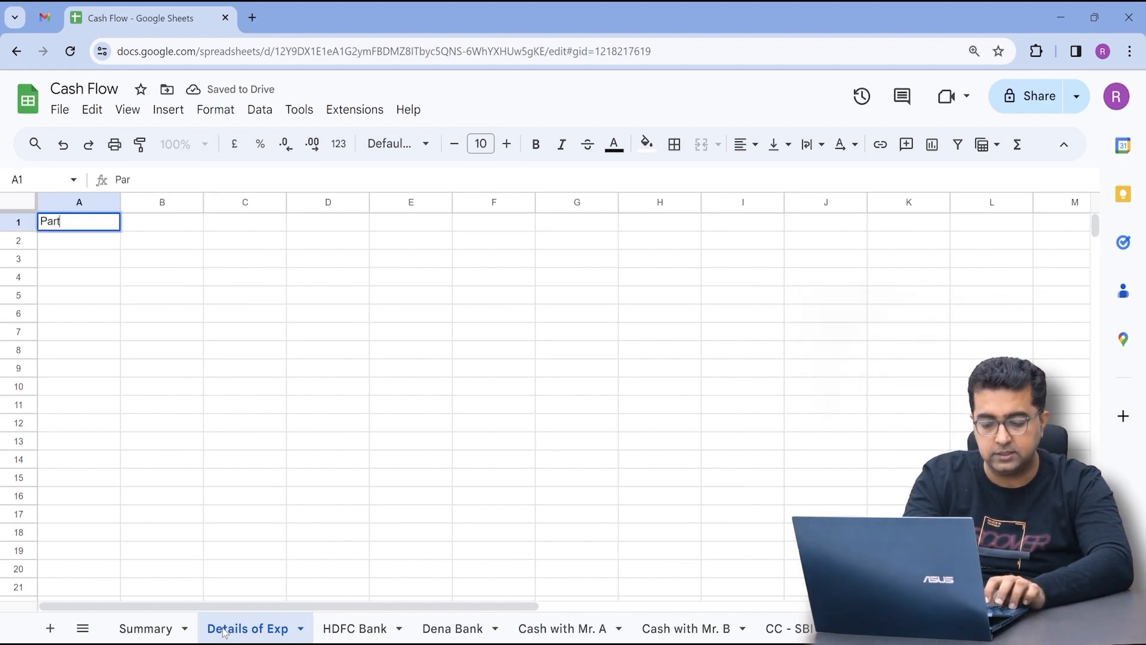
{"action": "type", "text": "iculars"}
{"action": "key", "text": "Return"}
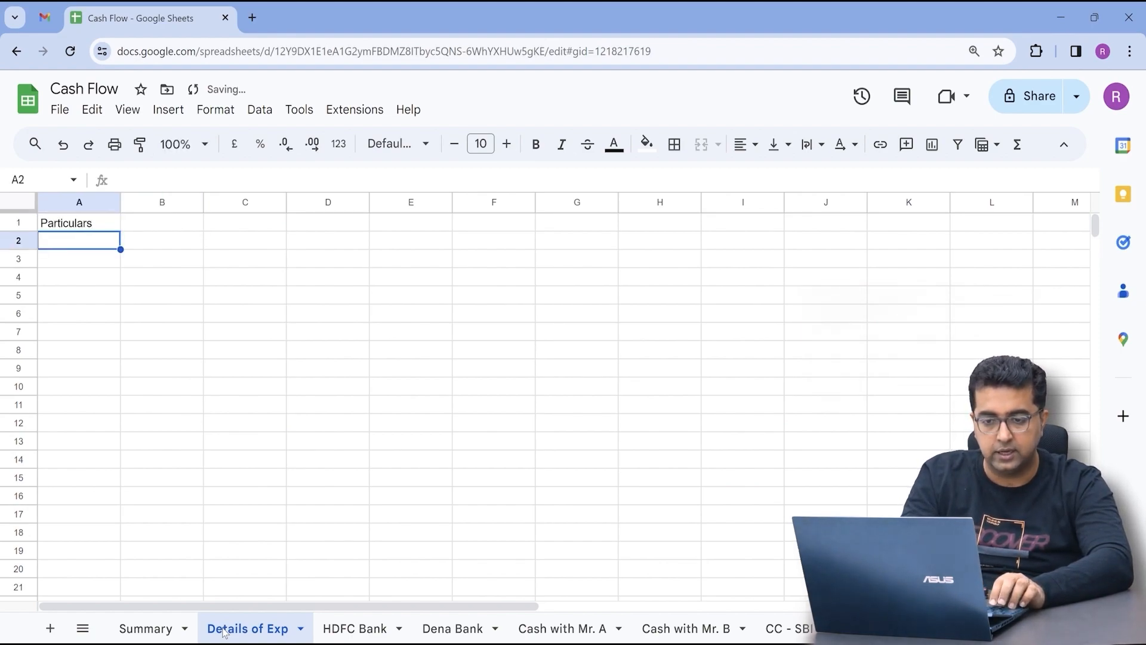
{"action": "key", "text": "Right"}
{"action": "key", "text": "Up"}
{"action": "type", "text": "Amount"}
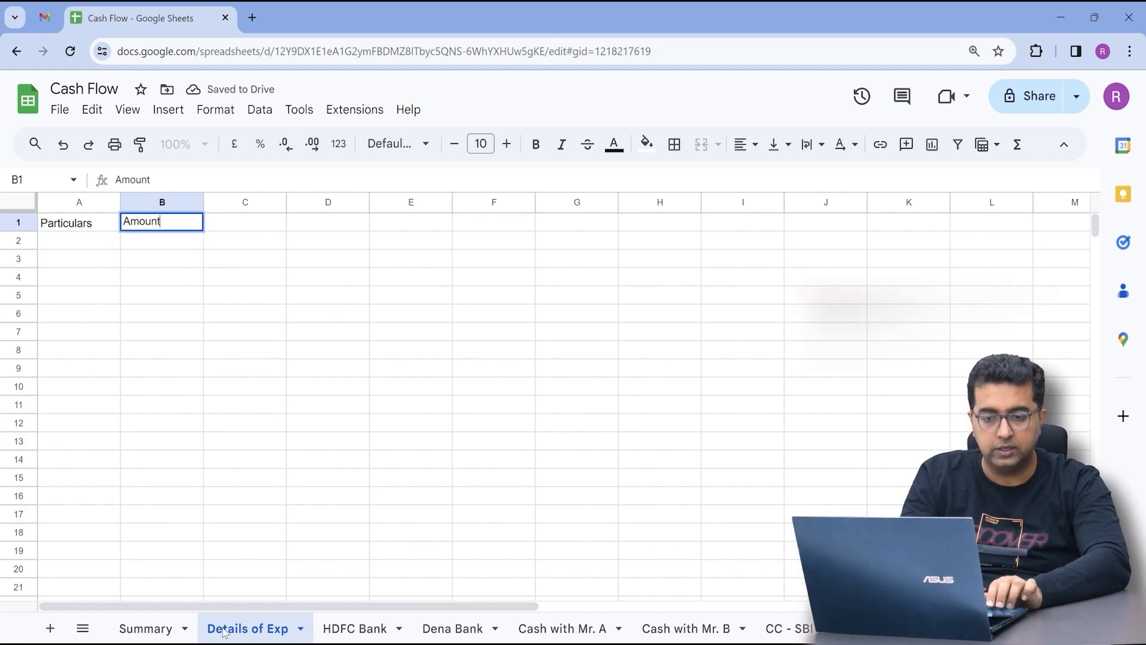
{"action": "key", "text": "Return"}
{"action": "key", "text": "Left"}
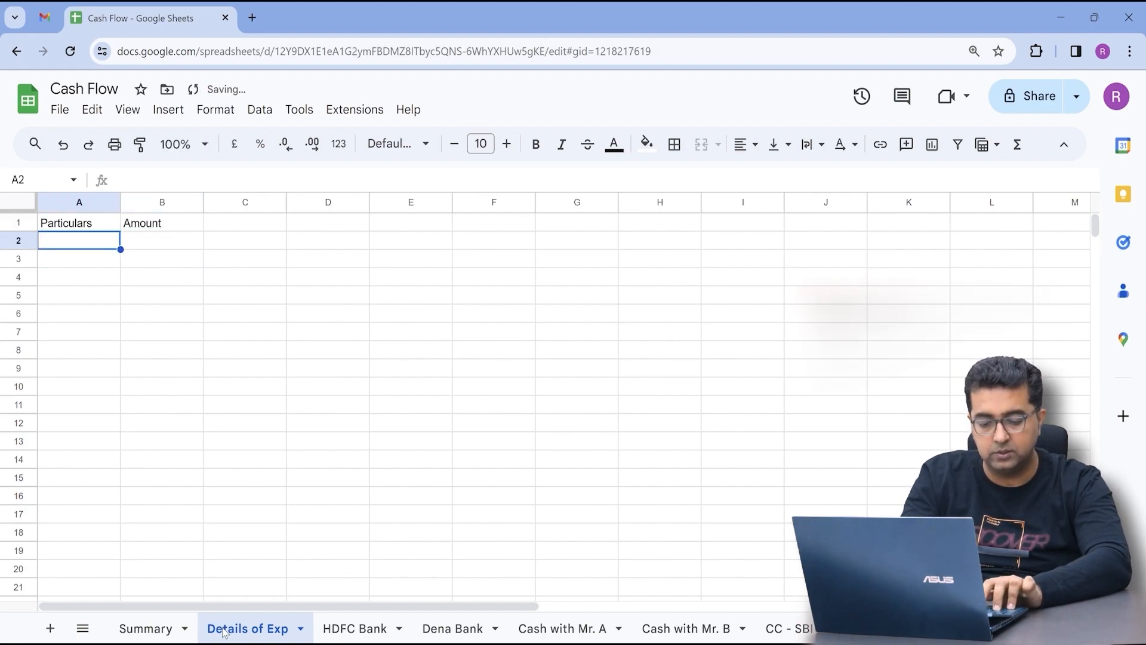
- Enter "Advertisement" in A2 as the first expense item under Particulars
{"action": "type", "text": "Advertisemnent"}
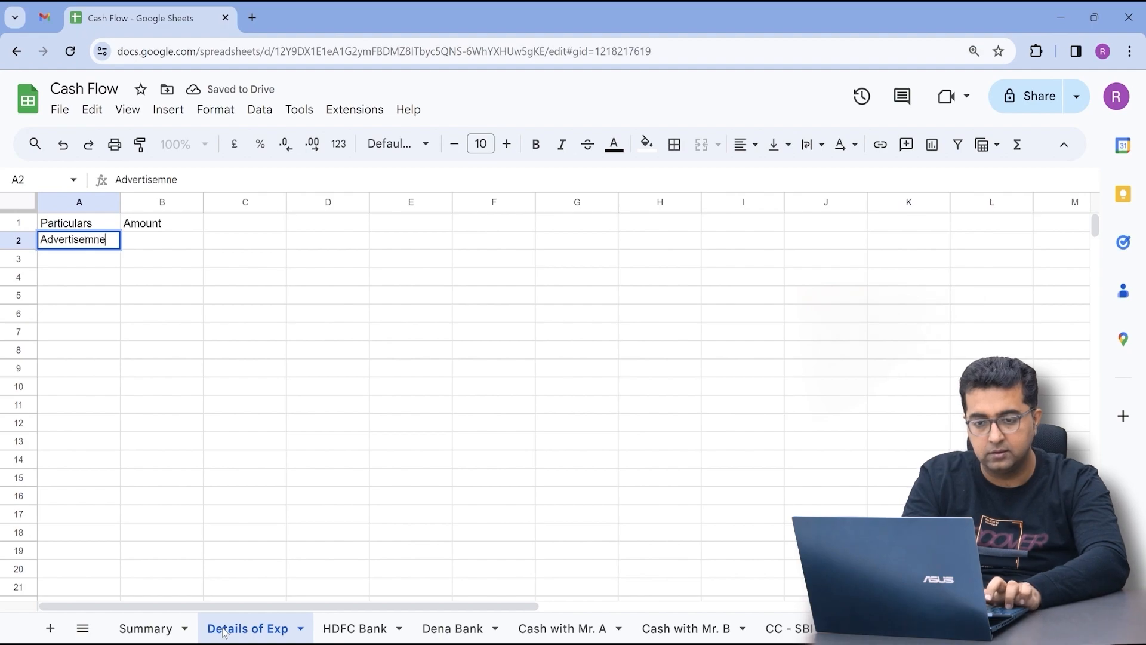
{"action": "key", "text": "BackSpace"}
{"action": "key", "text": "BackSpace"}
{"action": "key", "text": "BackSpace"}
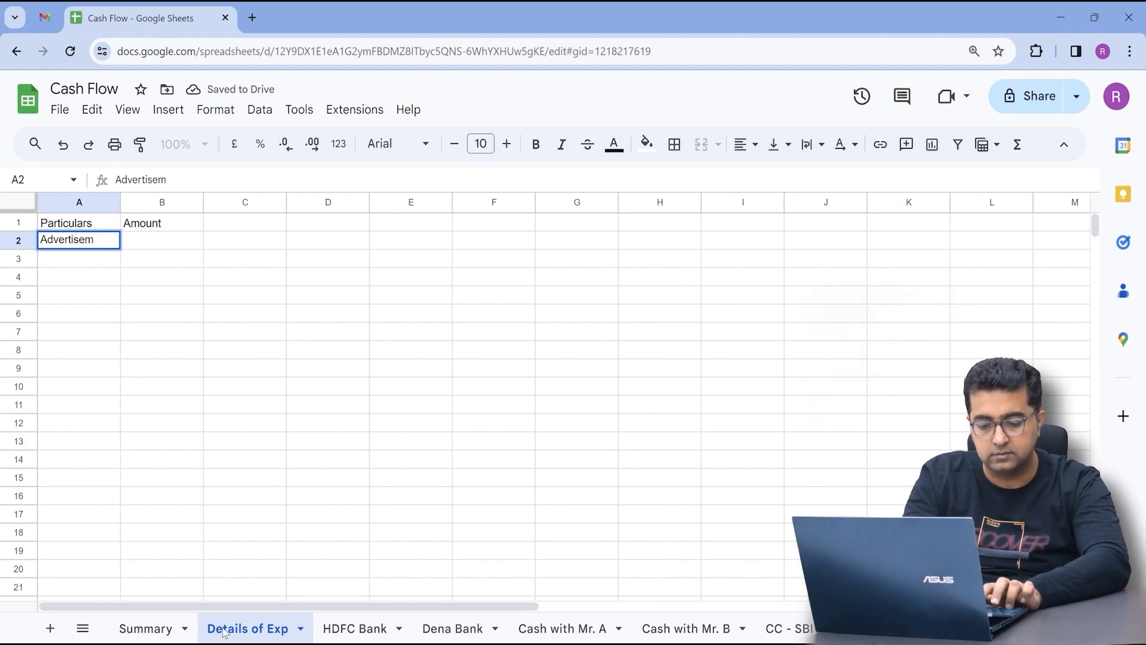
{"action": "type", "text": "ent"}
{"action": "key", "text": "Return"}
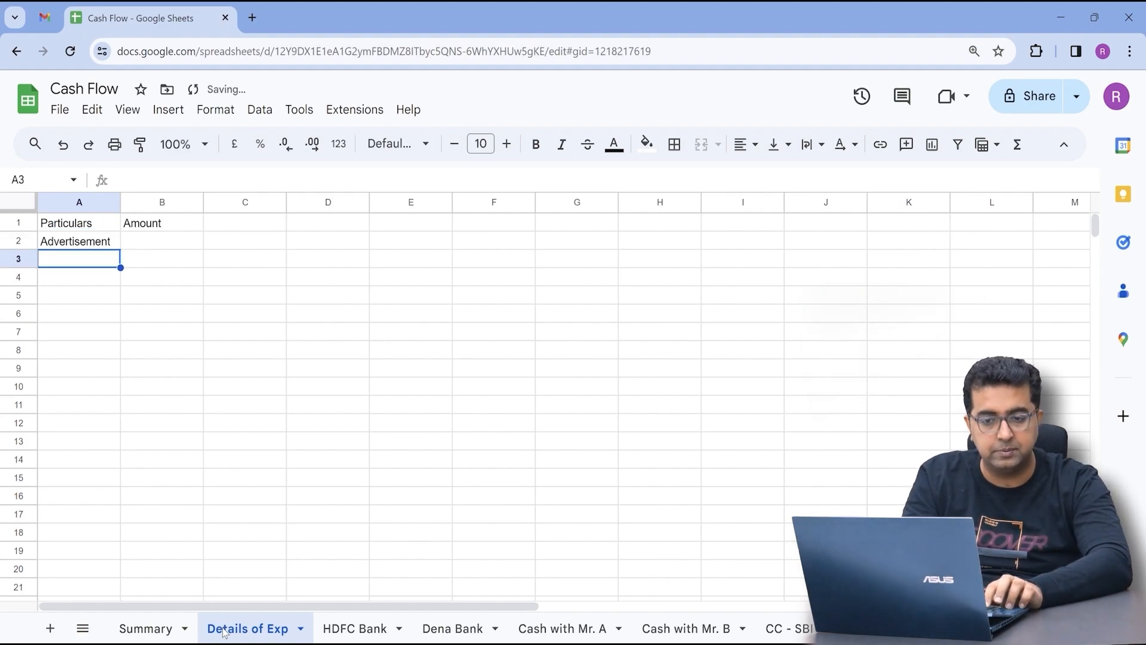
{"action": "key", "text": "Up"}
{"action": "key", "text": "Down"}
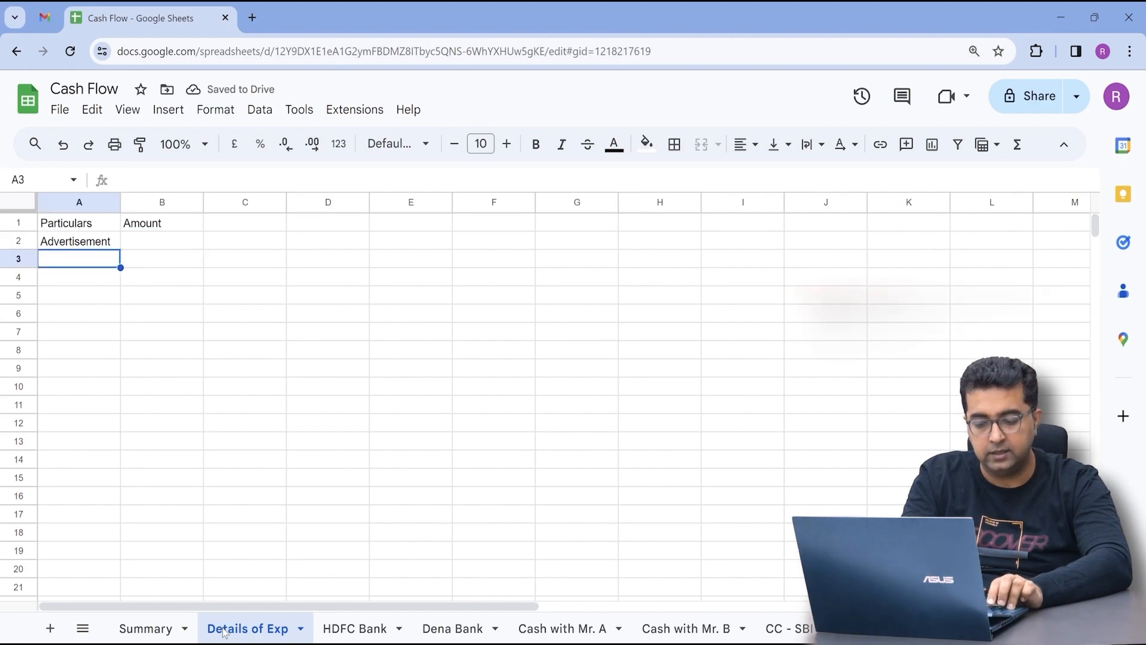
- Enter "Repairs and Maintenance" in A3 as the second expense item under Particulars
{"action": "type", "text": "S"}
{"action": "key", "text": "BackSpace"}
{"action": "type", "text": "Repau"}
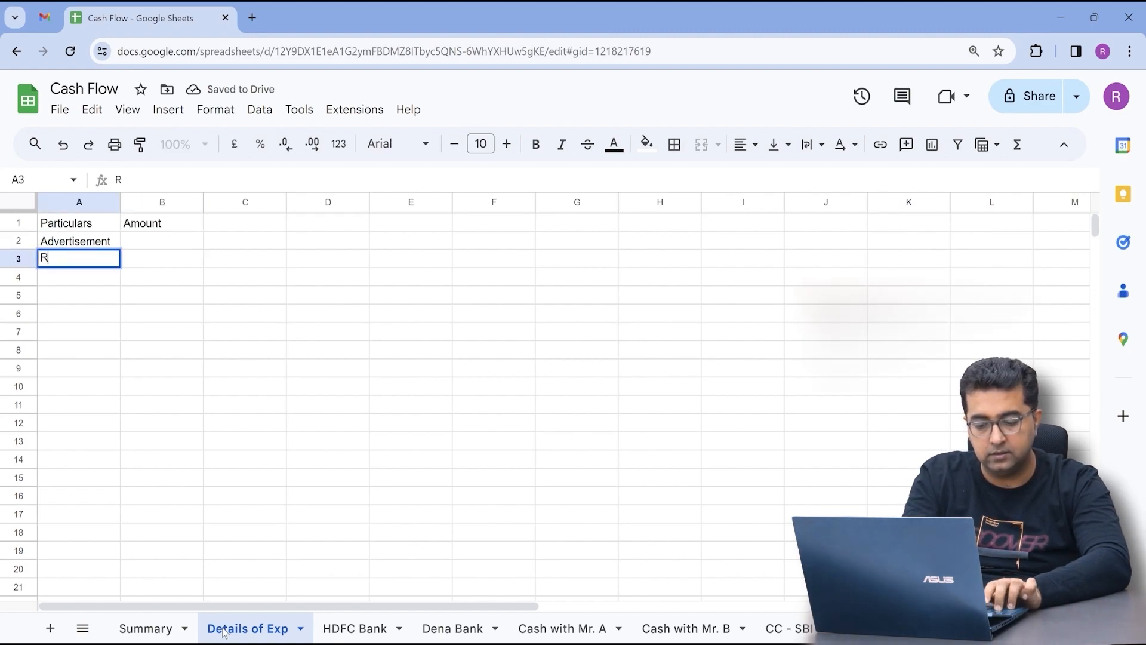
{"action": "key", "text": "BackSpace"}
{"action": "type", "text": "irs "}
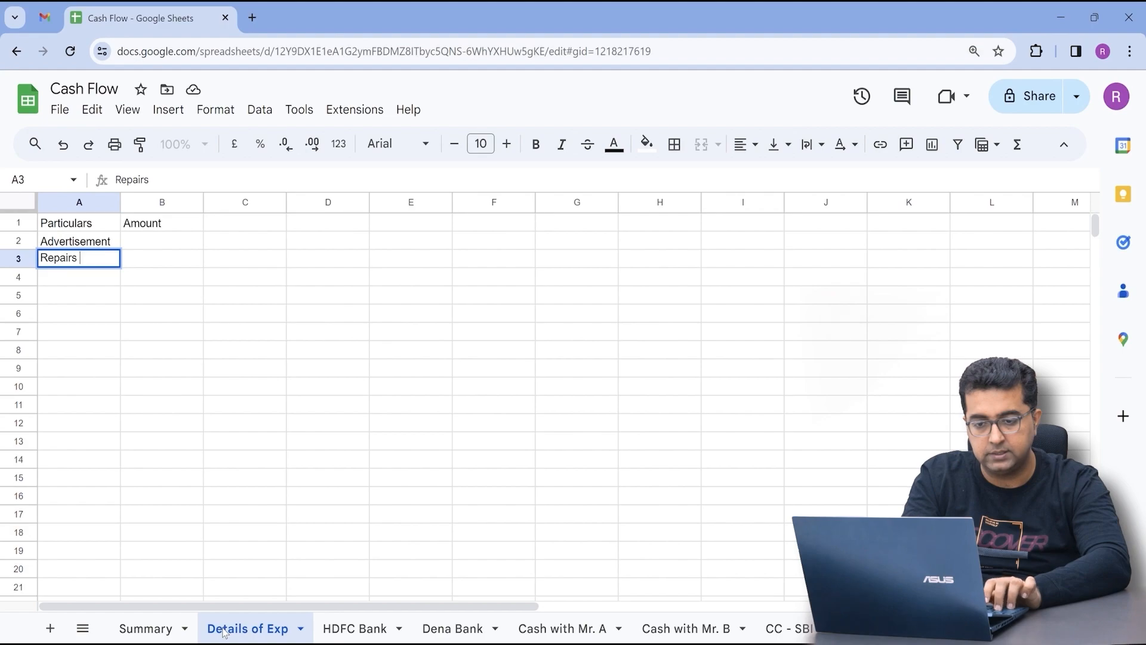
{"action": "type", "text": "and Maintenean"}
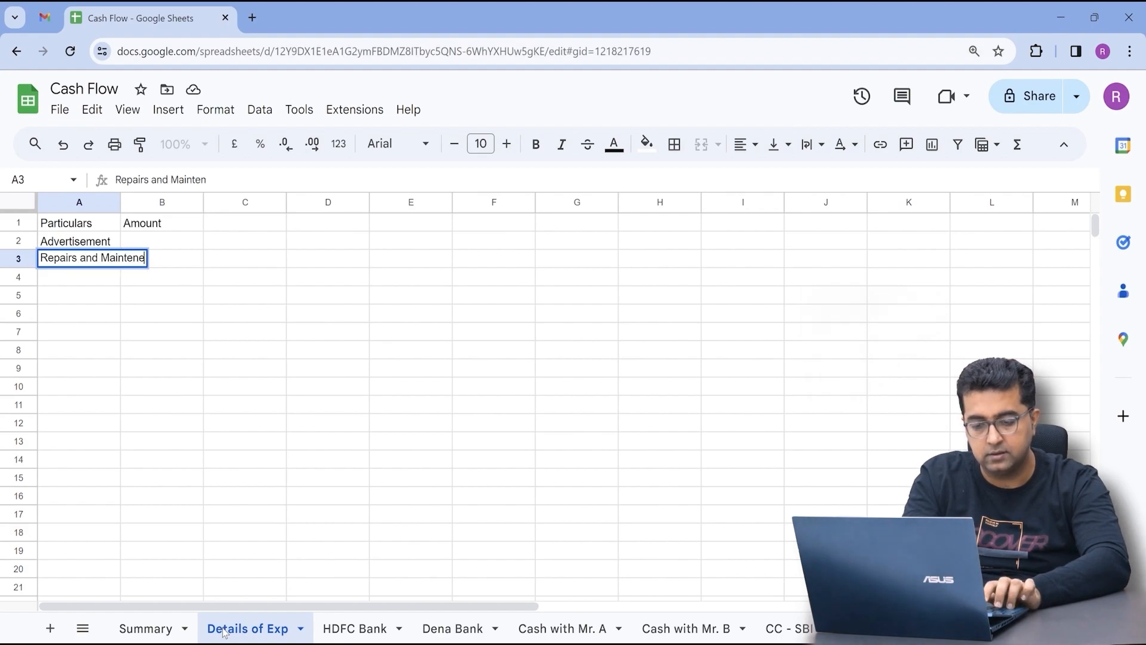
{"action": "key", "text": "BackSpace"}
{"action": "key", "text": "BackSpace"}
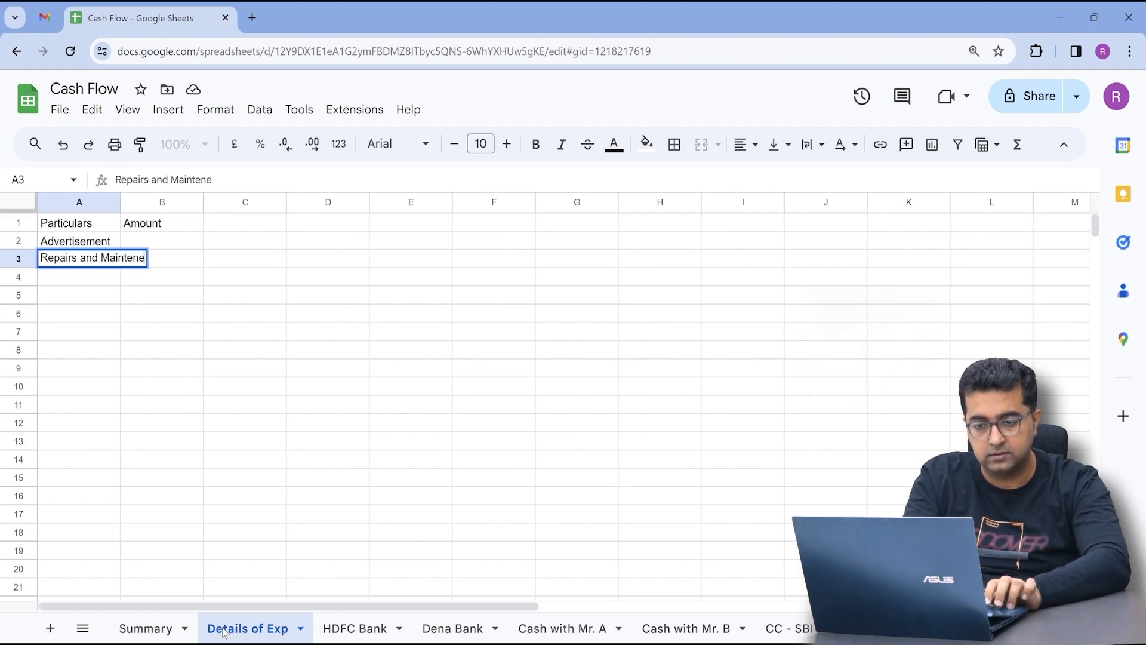
{"action": "type", "text": "nance"}
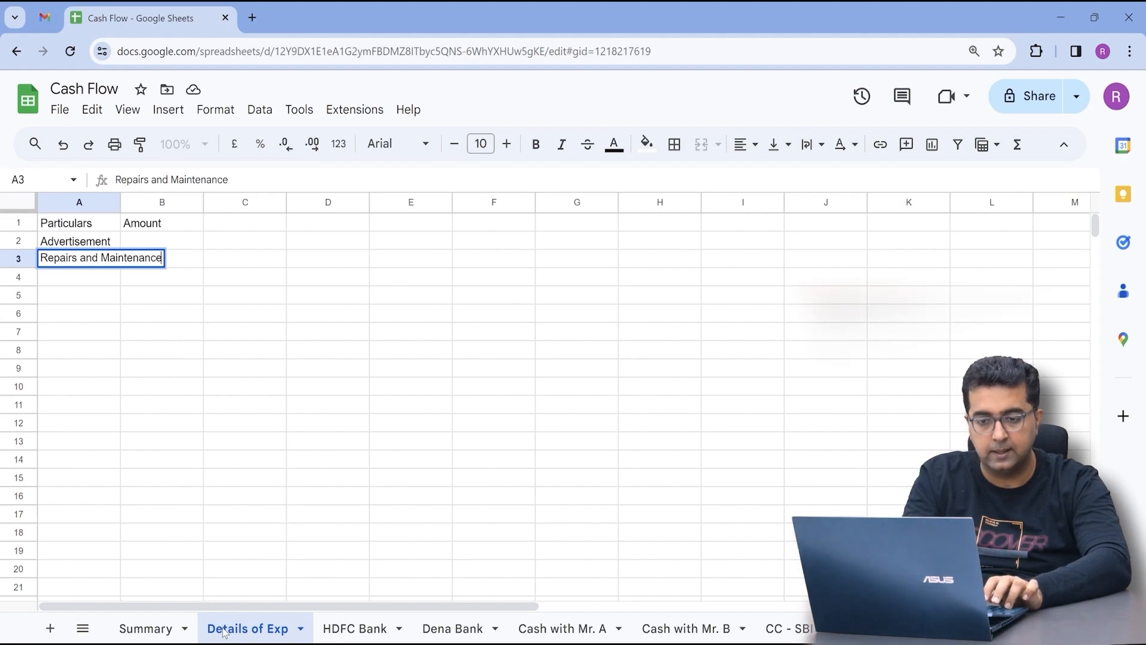
{"action": "key", "text": "Return"}
- Enter "Staff Welfare" in A4 and "Salaries" in A5 to complete the list of expense types
{"action": "type", "text": "S"}
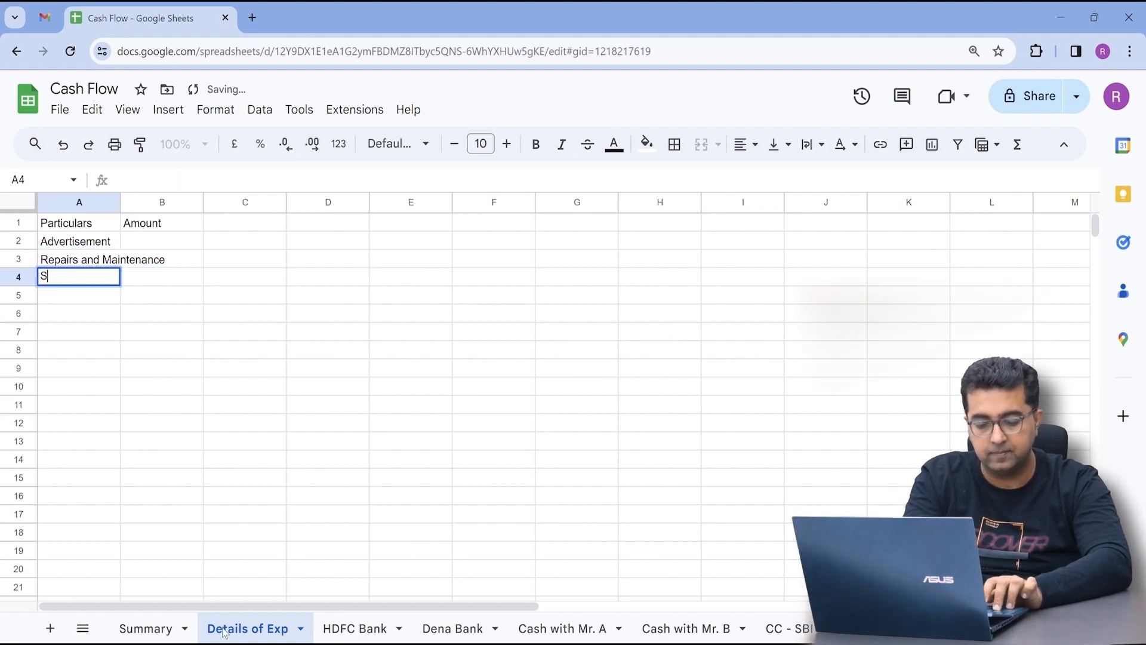
{"action": "type", "text": "taff Welf"}
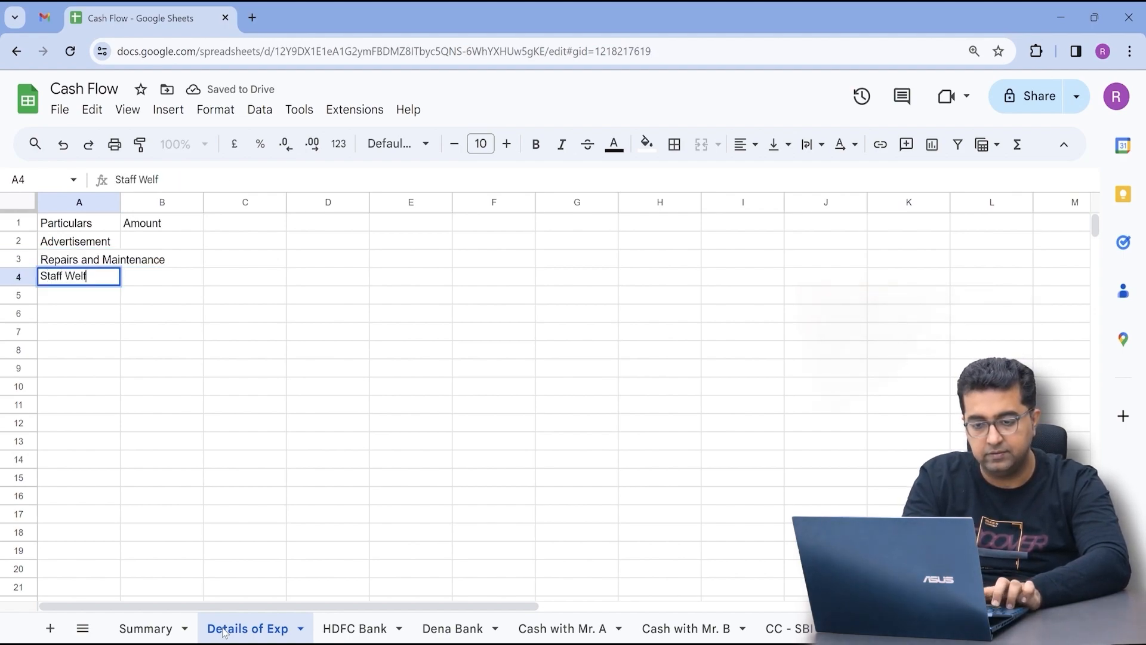
{"action": "type", "text": "are"}
{"action": "key", "text": "Return"}
{"action": "type", "text": "Salarie"}
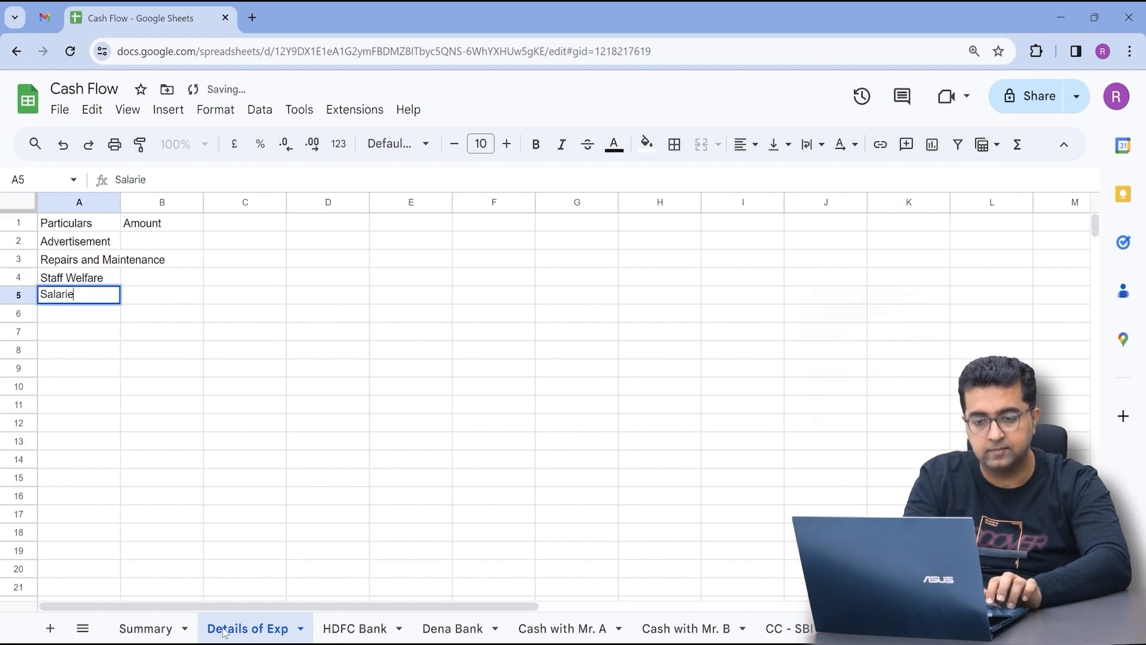
{"action": "type", "text": "s"}
{"action": "key", "text": "Return"}
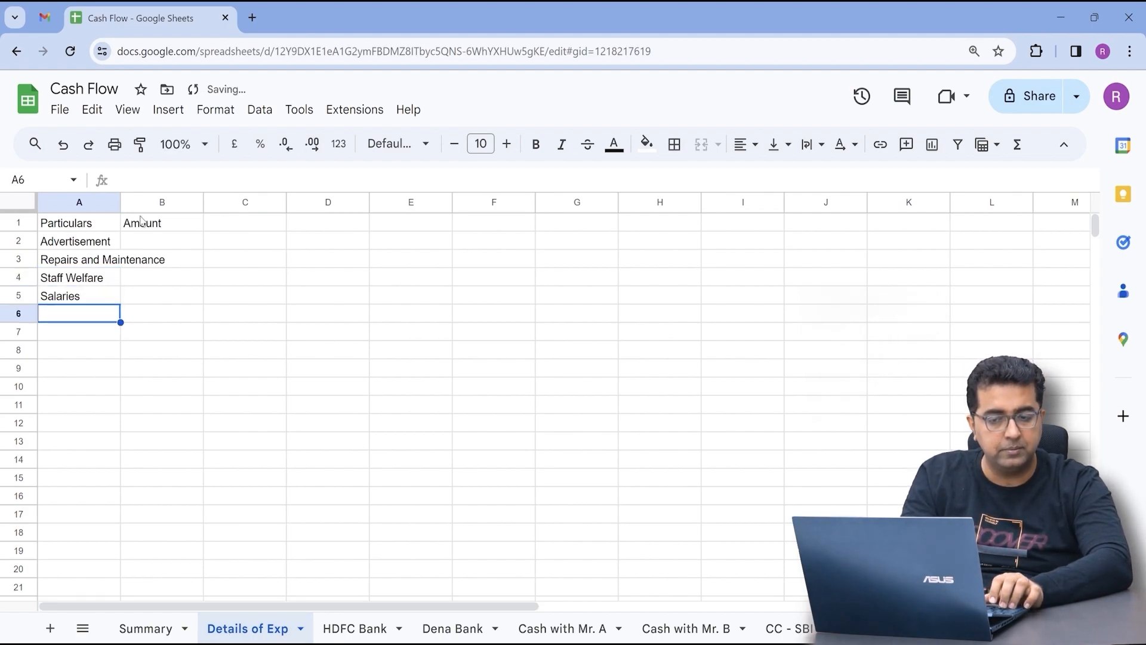
- Widen column A to fit the longest expense name and make the headers in A1:B1 bold
{"action": "left_click_drag", "start_coordinate": [120, 202], "coordinate": [184, 203]}
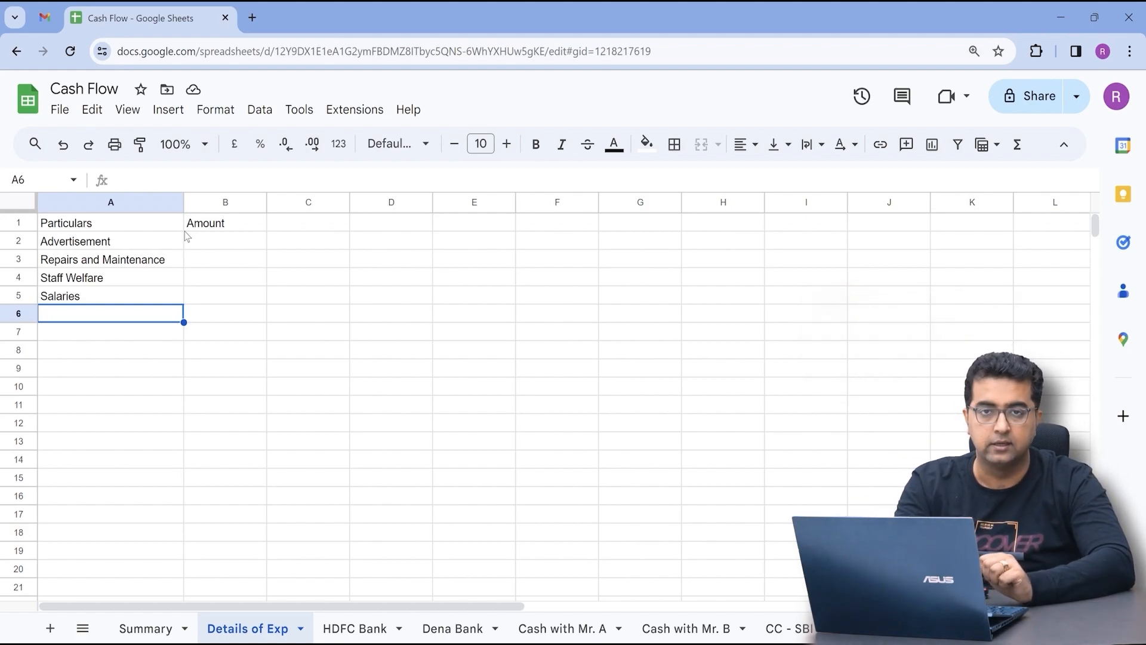
{"action": "key", "text": "ctrl+Up"}
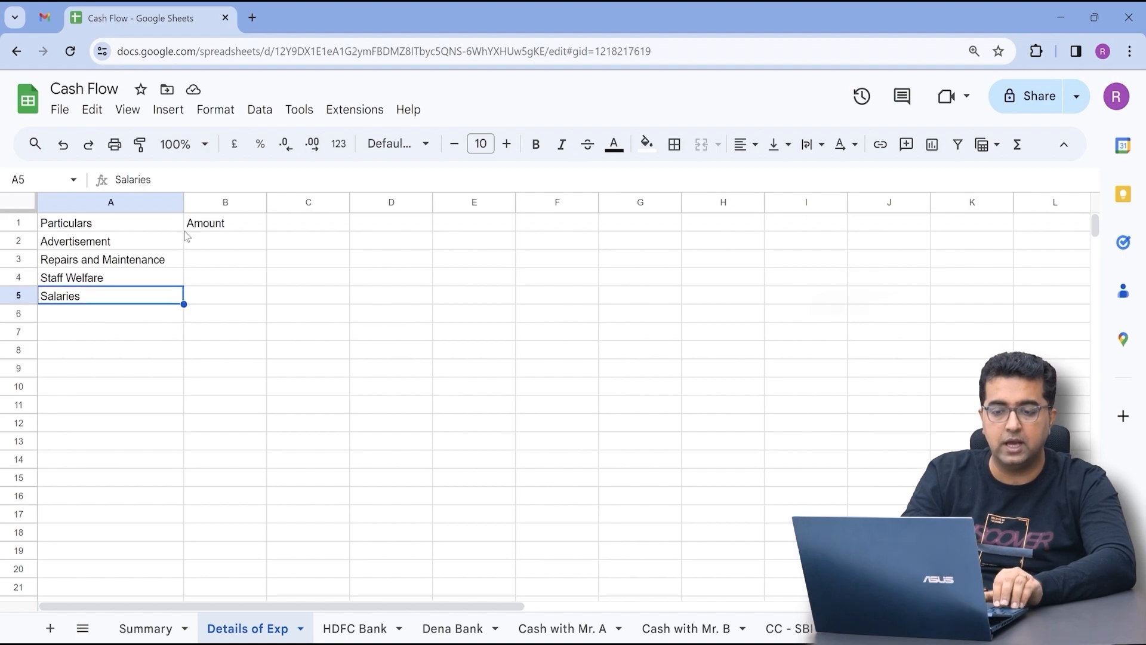
{"action": "key", "text": "ctrl+Up"}
{"action": "key", "text": "shift+Right"}
{"action": "key", "text": "ctrl+b"}
{"action": "left_click", "coordinate": [191, 238]}
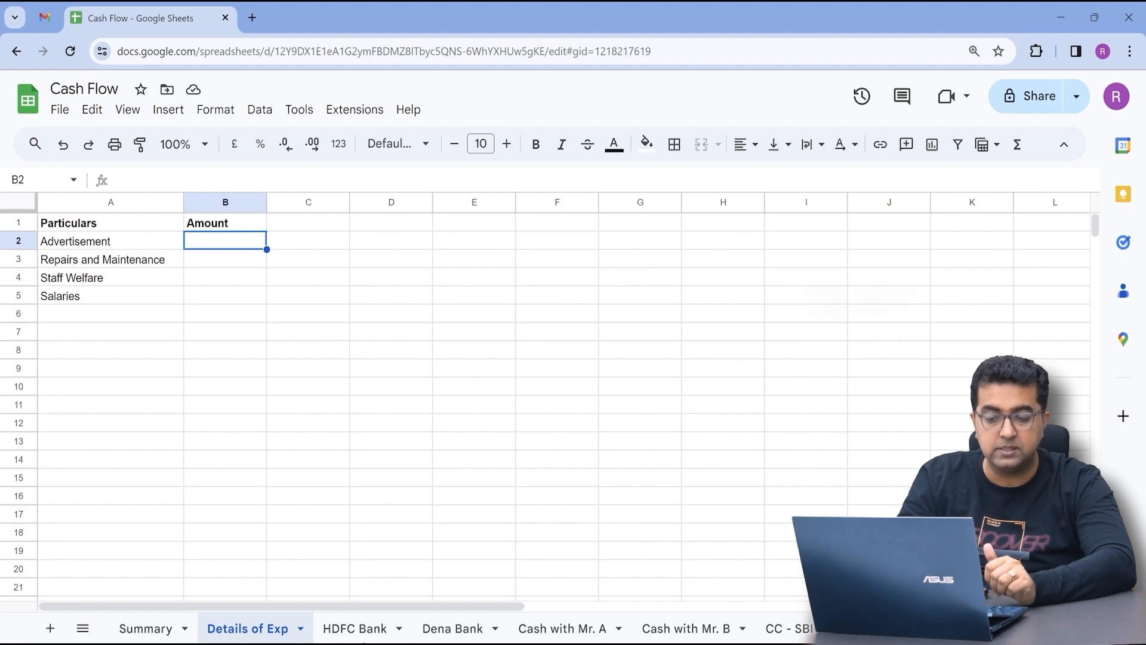
- Examine the HDFC Bank sheet's transaction columns and the Expense formula in D12 of the Summary sheet
{"action": "left_click", "coordinate": [355, 628]}
{"action": "key", "text": "Right"}
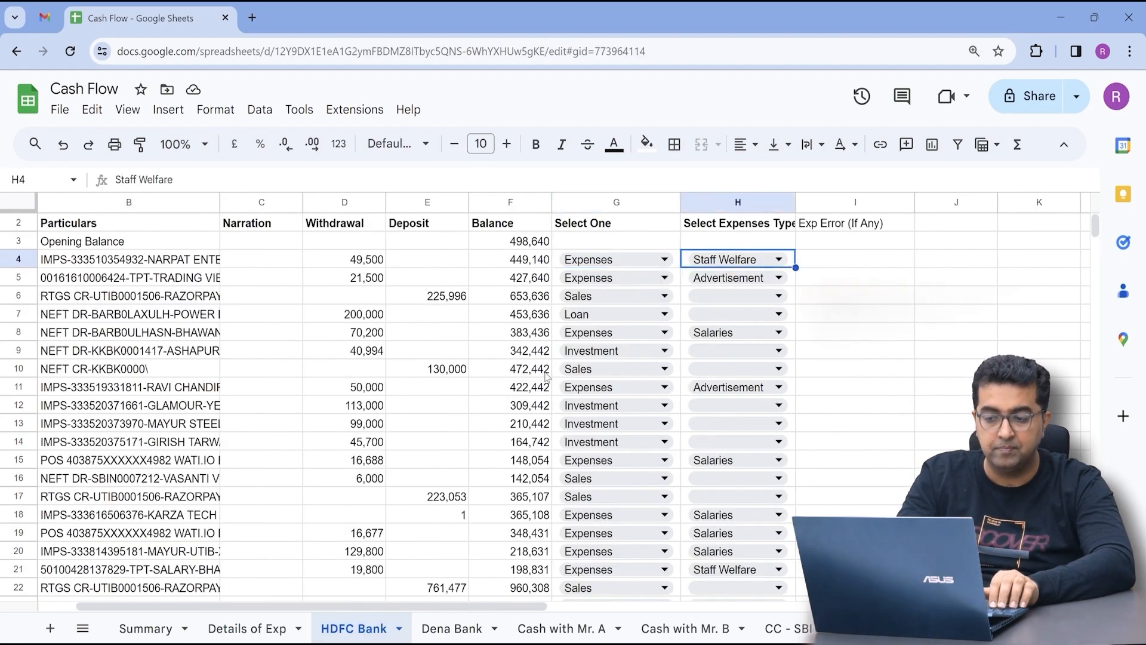
{"action": "key", "text": "Left"}
{"action": "key", "text": "Left"}
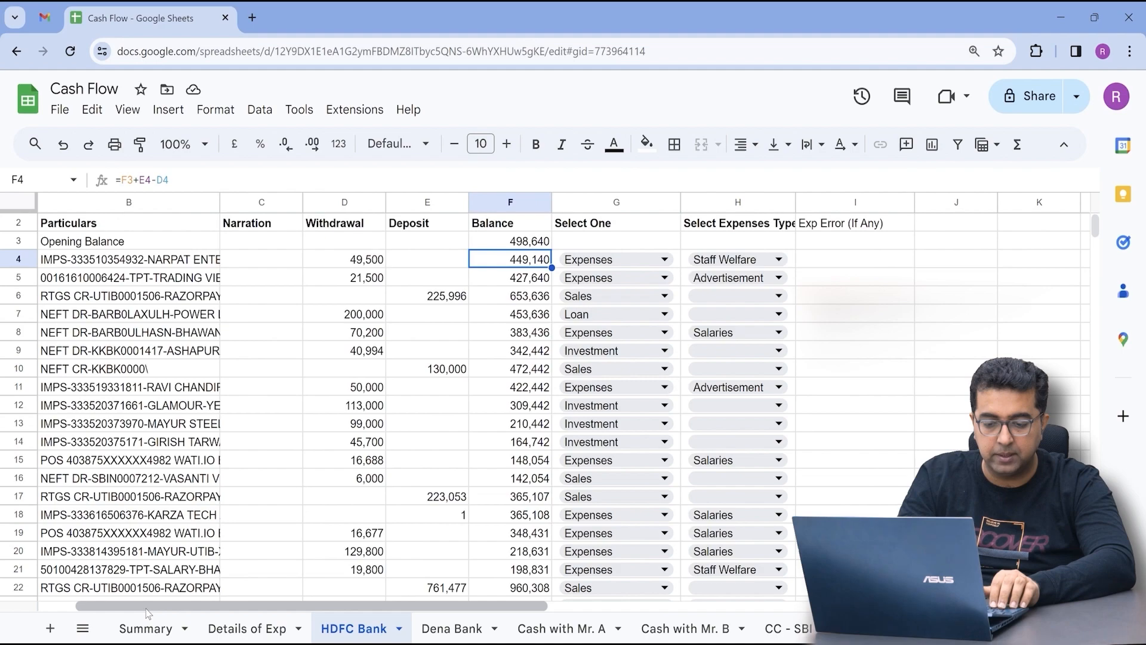
{"action": "left_click", "coordinate": [147, 630]}
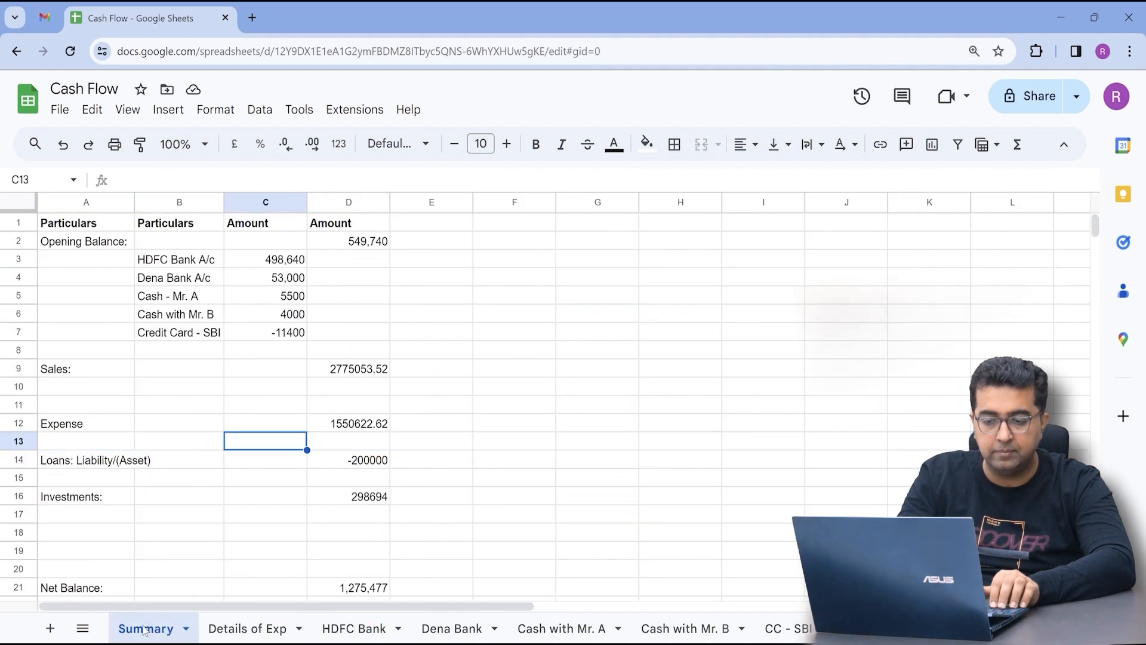
{"action": "key", "text": "Right"}
{"action": "key", "text": "Return"}
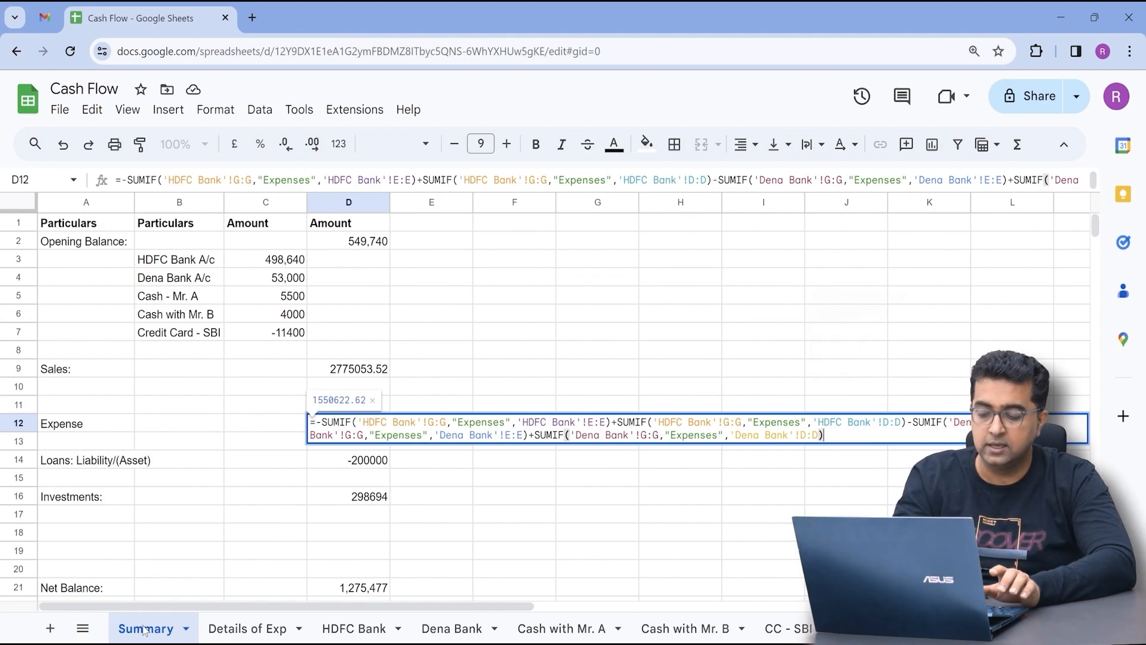
{"action": "key", "text": "Escape"}
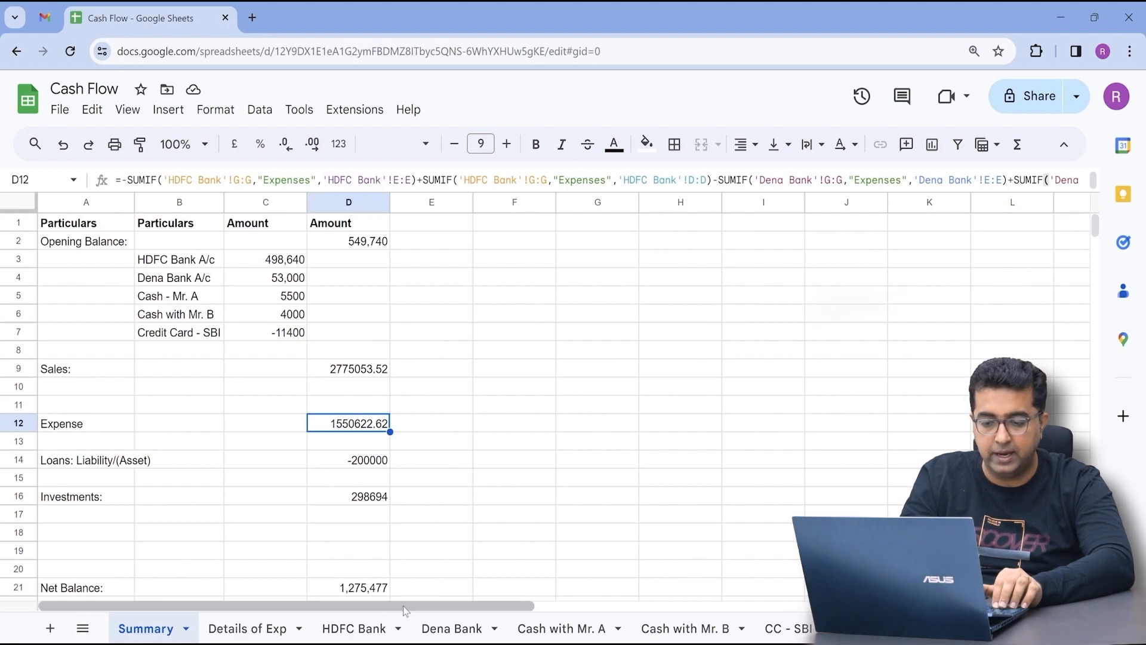
- Start a SUMIFS formula in B2 of Details of Exp with HDFC Bank's Withdrawal column D:D as the sum range
{"action": "left_click", "coordinate": [255, 632]}
{"action": "key", "text": "Left"}
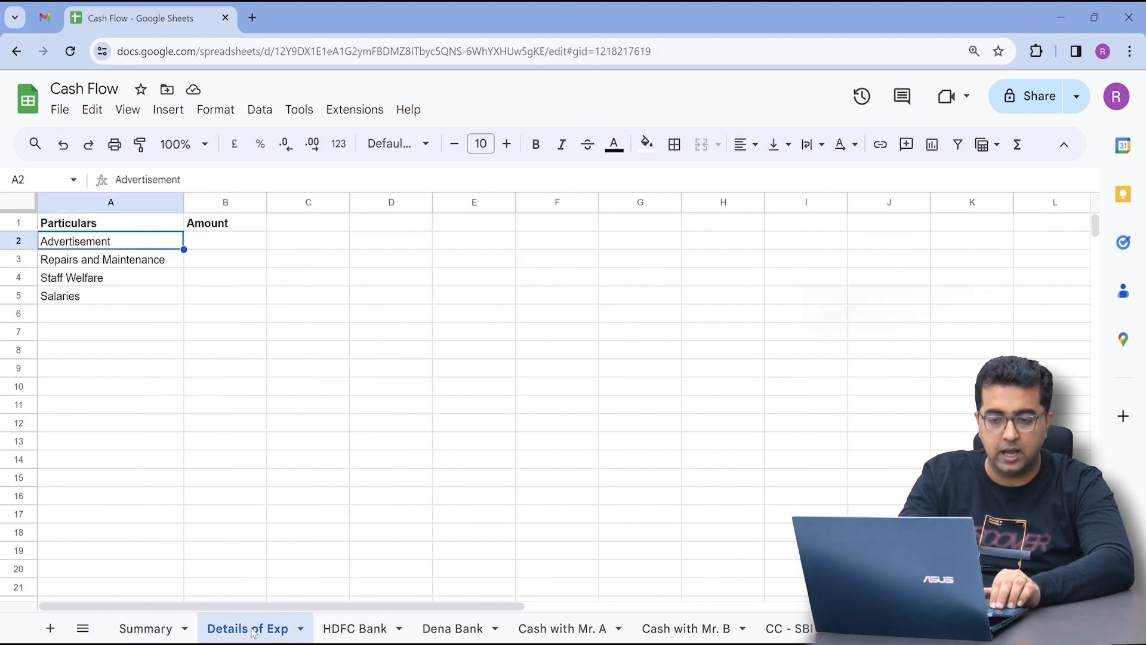
{"action": "key", "text": "Right"}
{"action": "type", "text": "=sumifs"}
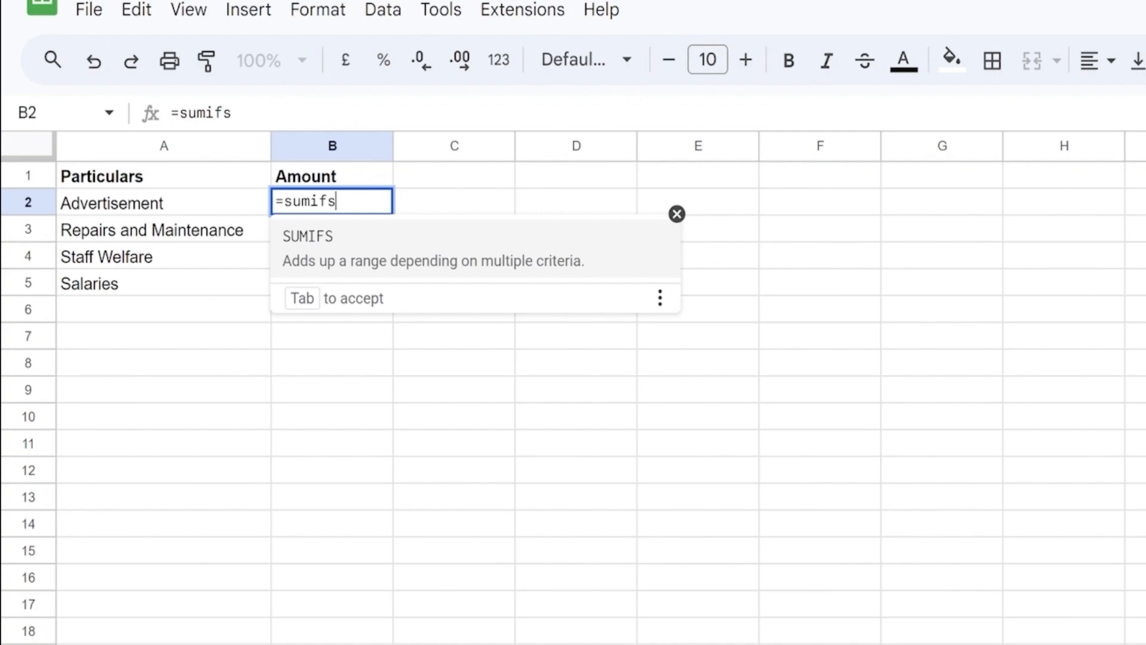
{"action": "key", "text": "Tab"}
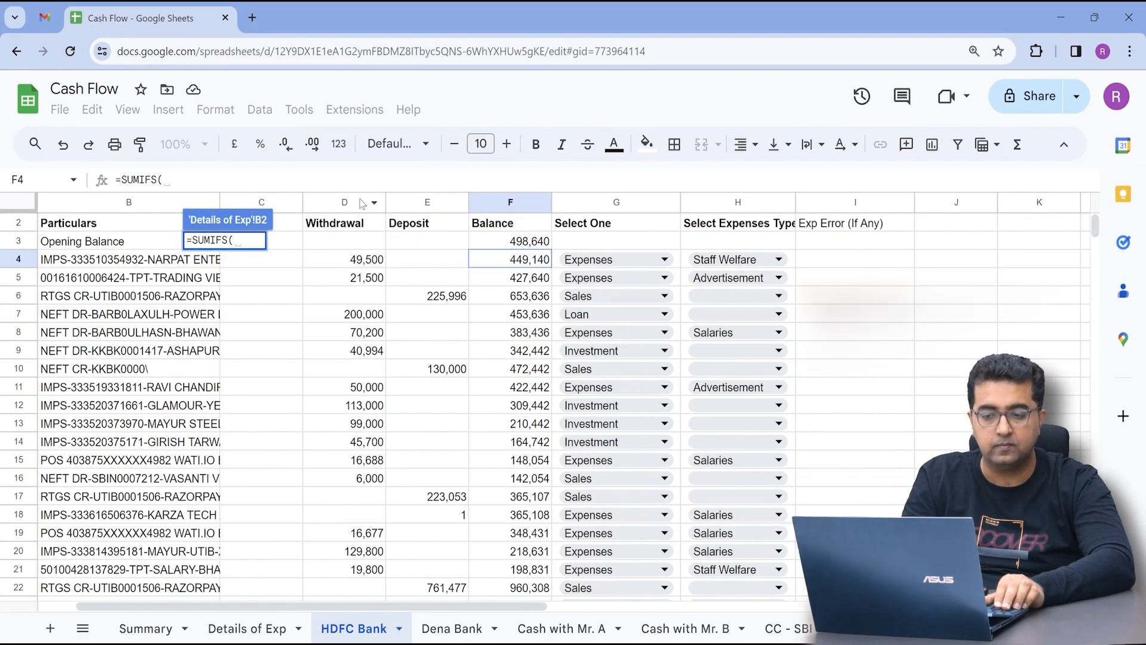
{"action": "left_click", "coordinate": [343, 206]}
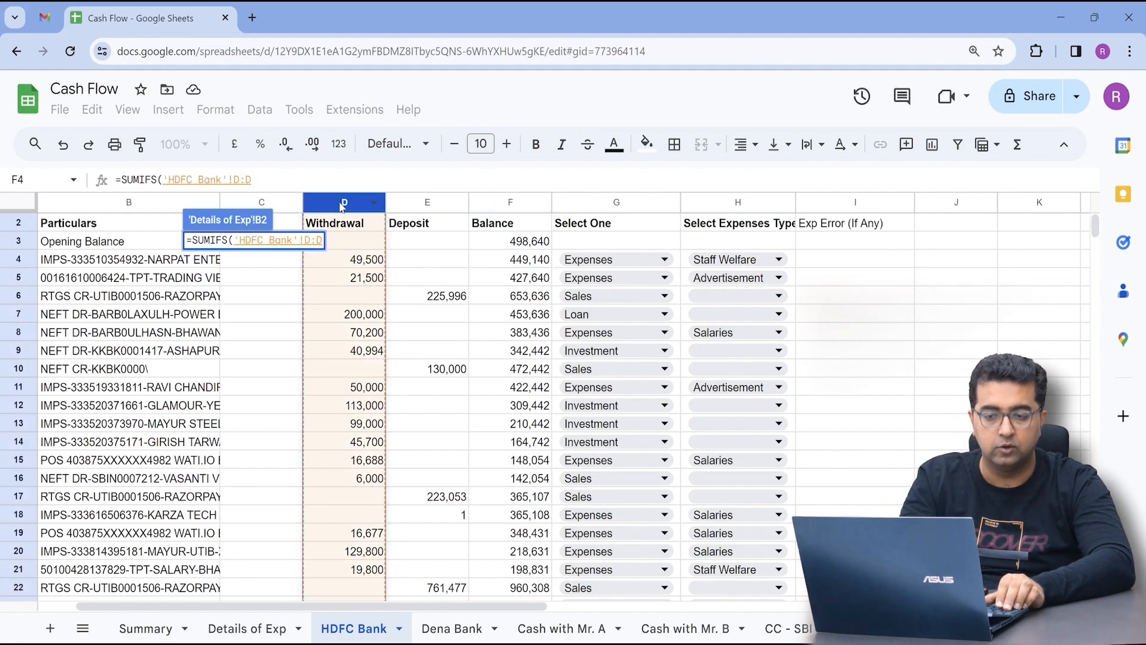
- Add the first SUMIFS condition: HDFC Bank column G:G equal to "Expenses"
{"action": "type", "text": ",'HDFC Bank'!G:G"}
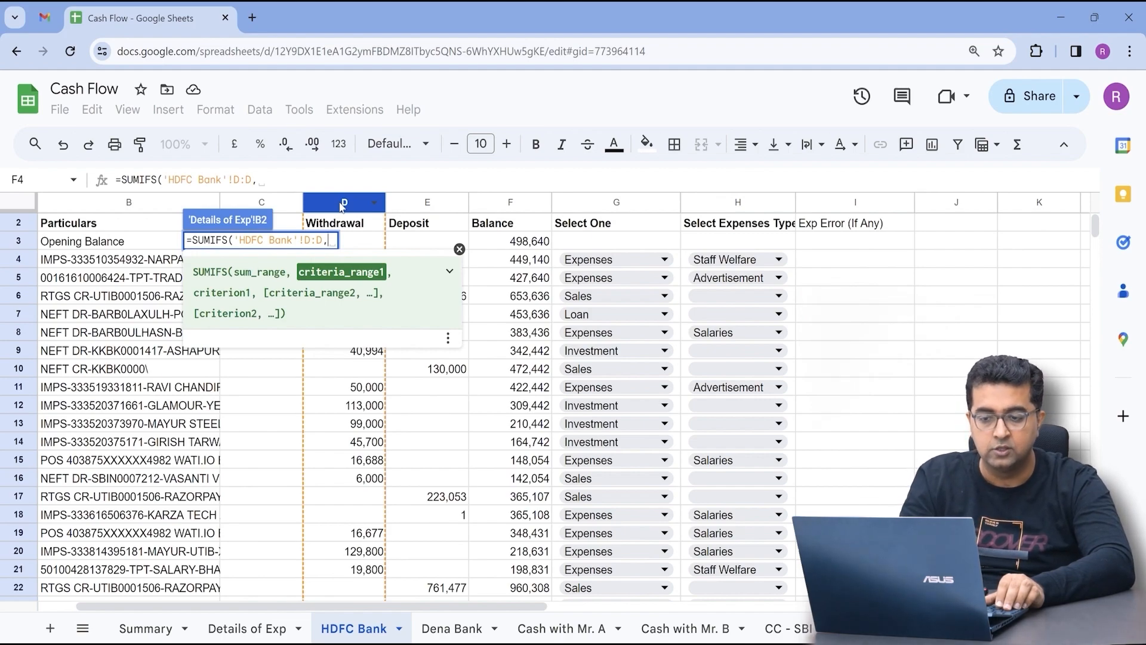
{"action": "left_click", "coordinate": [607, 203]}
{"action": "type", "text": ",\"E"}
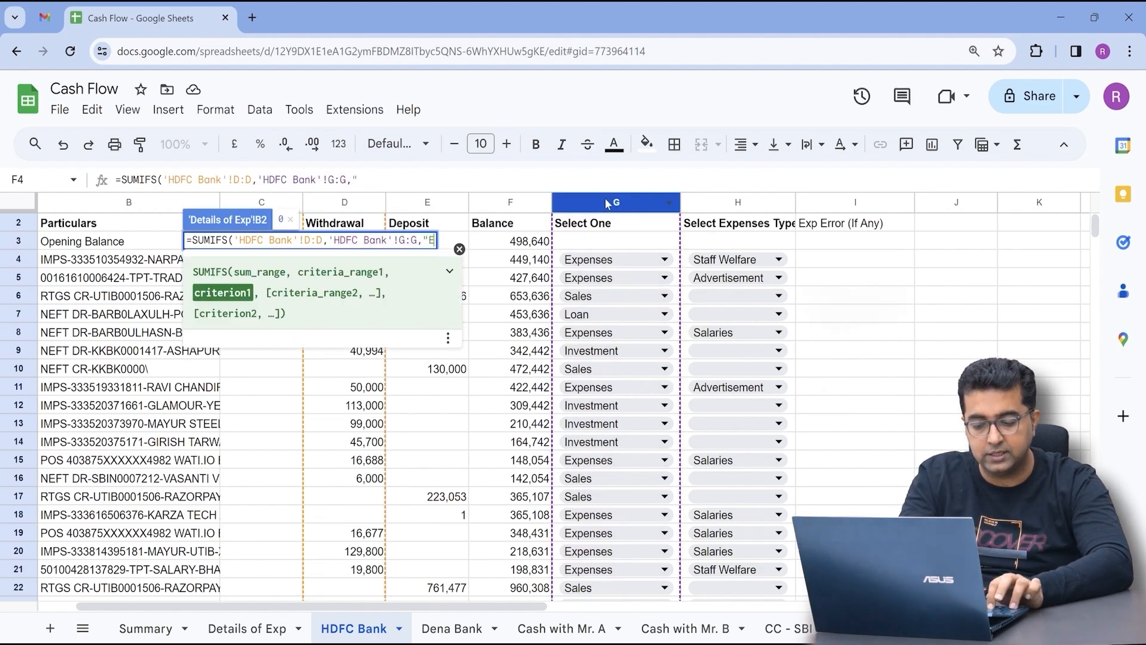
{"action": "type", "text": "xpenses"}
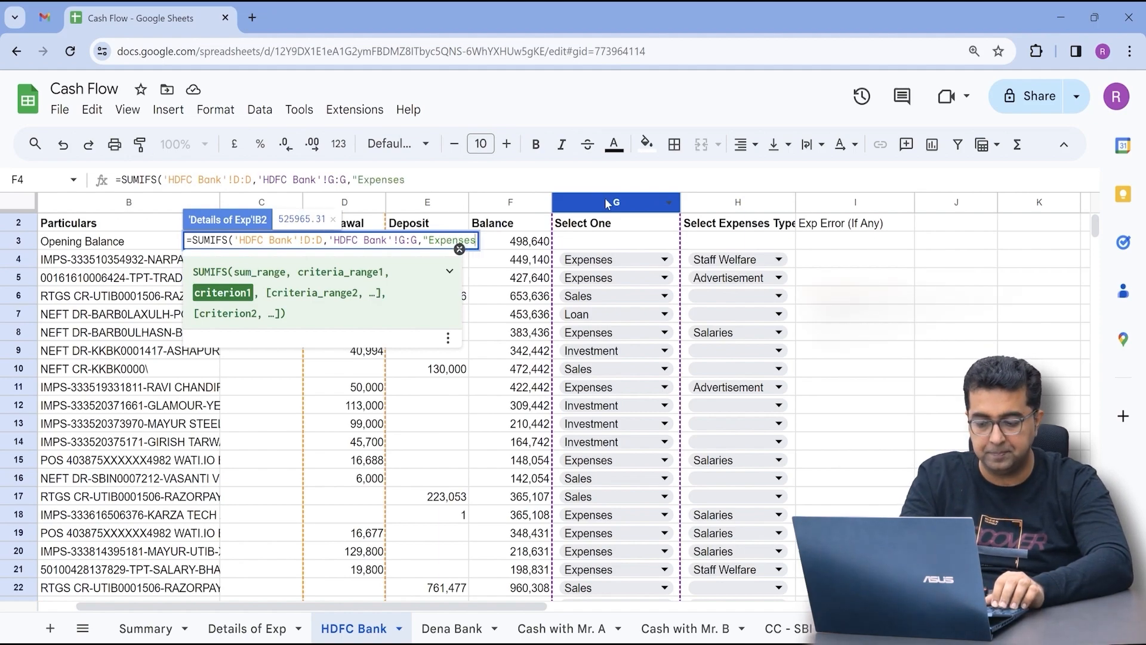
{"action": "type", "text": "\""}
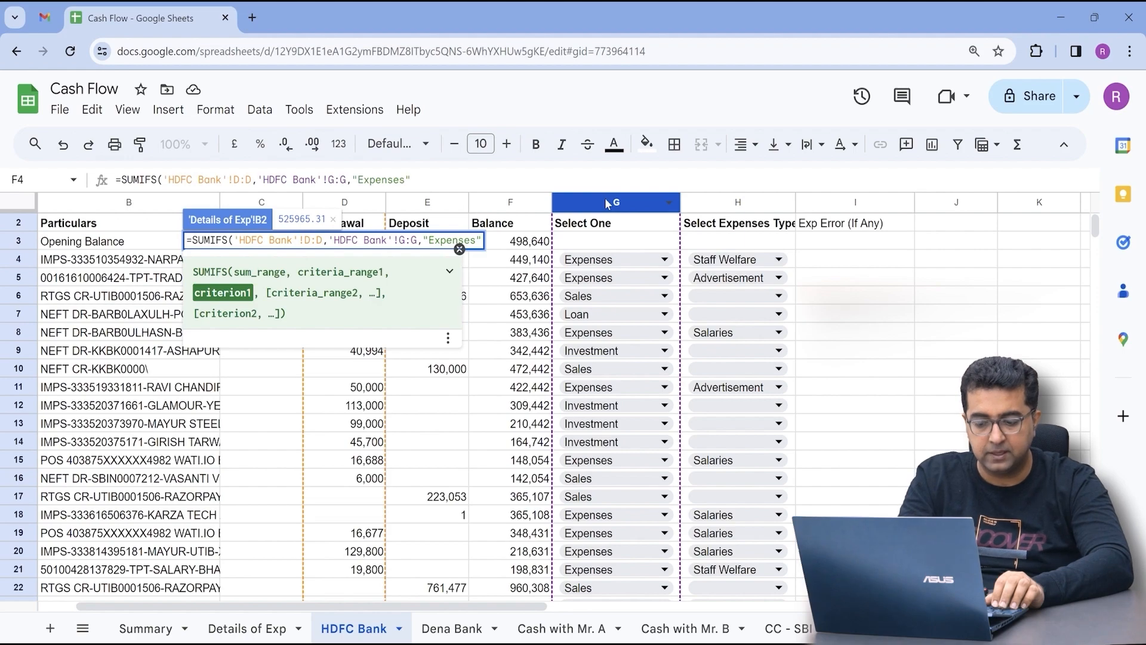
- Add HDFC Bank column H:H matching A2 of Details of Exp as the second condition and complete the SUMIFS formula in B2
{"action": "type", "text": ","}
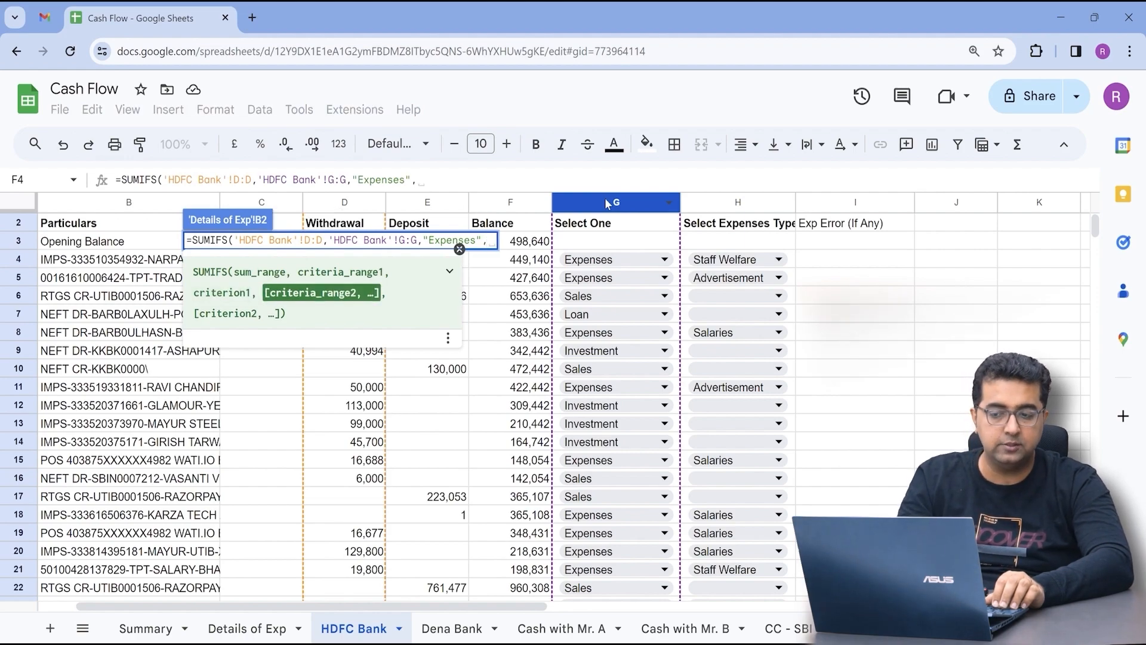
{"action": "left_click", "coordinate": [753, 203]}
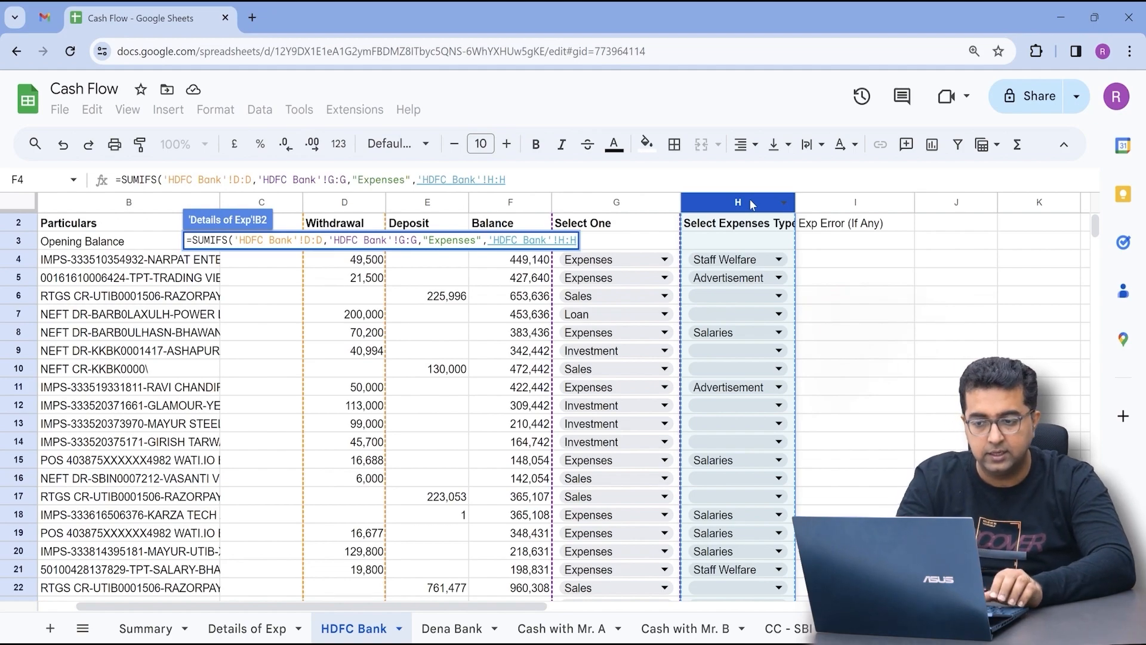
{"action": "type", "text": ","}
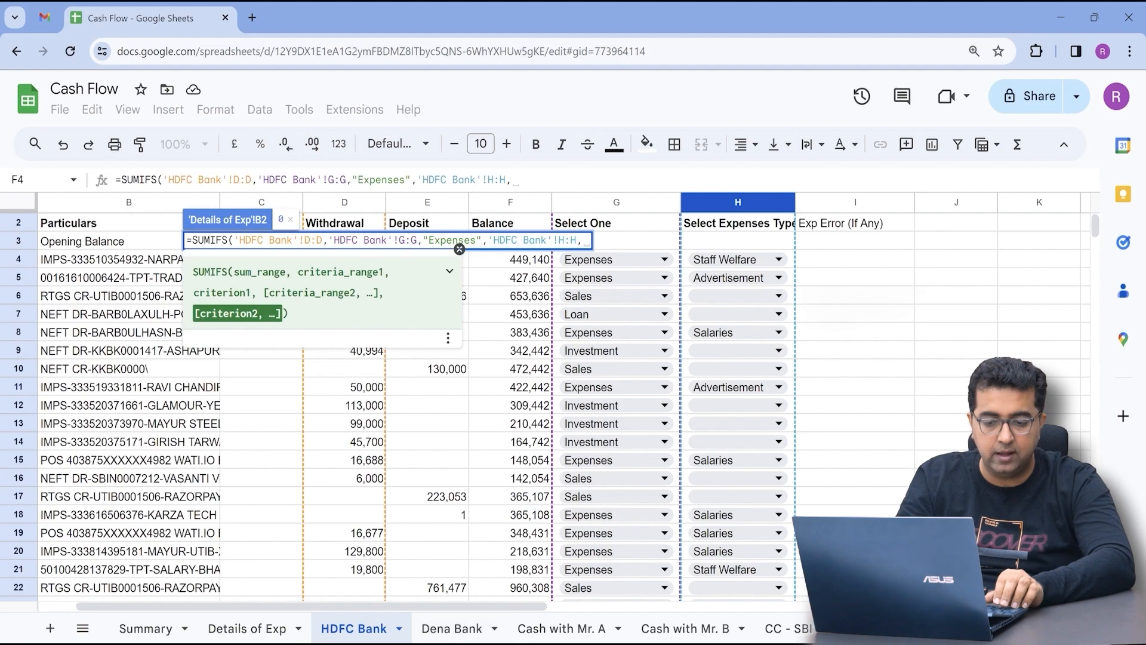
{"action": "left_click", "coordinate": [308, 634]}
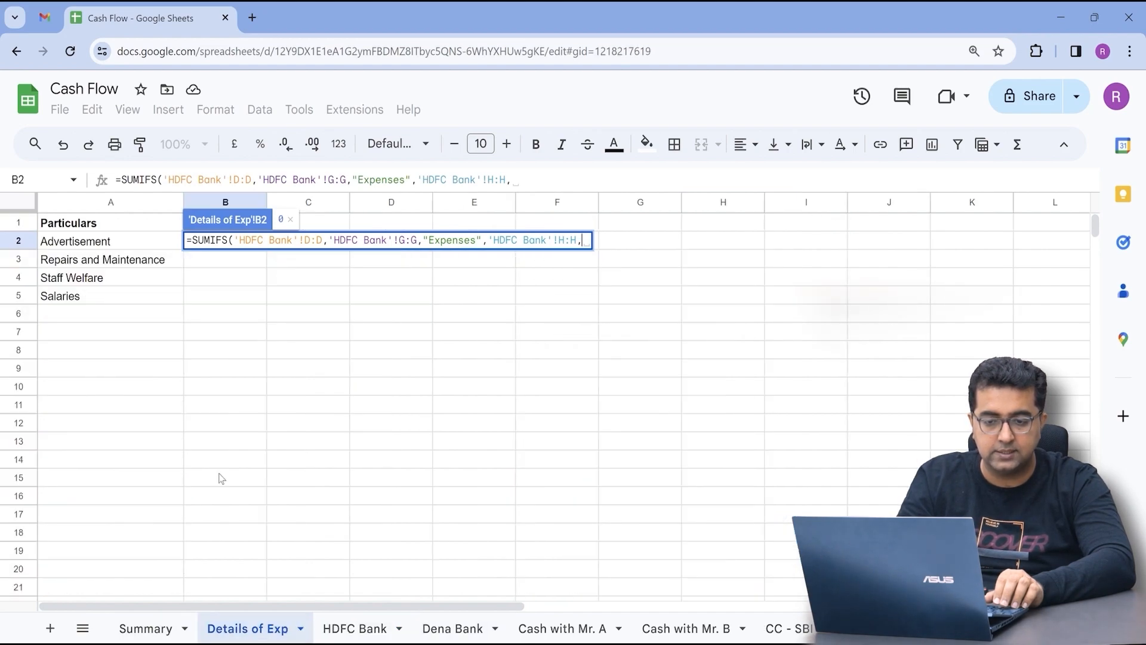
{"action": "left_click", "coordinate": [106, 246]}
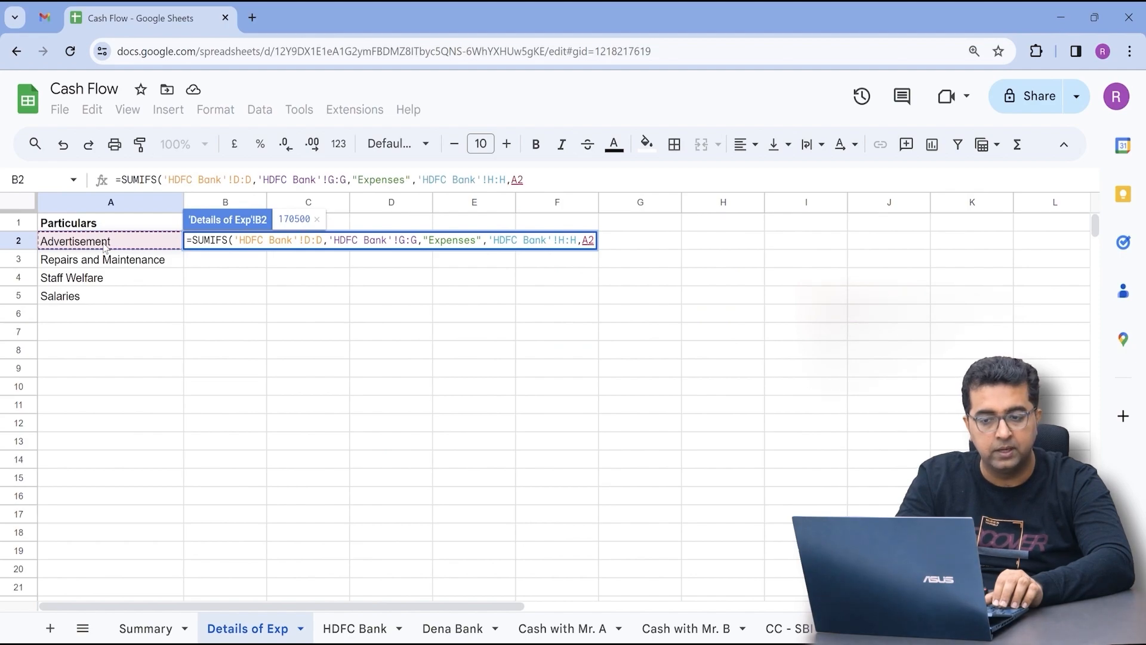
{"action": "type", "text": ")"}
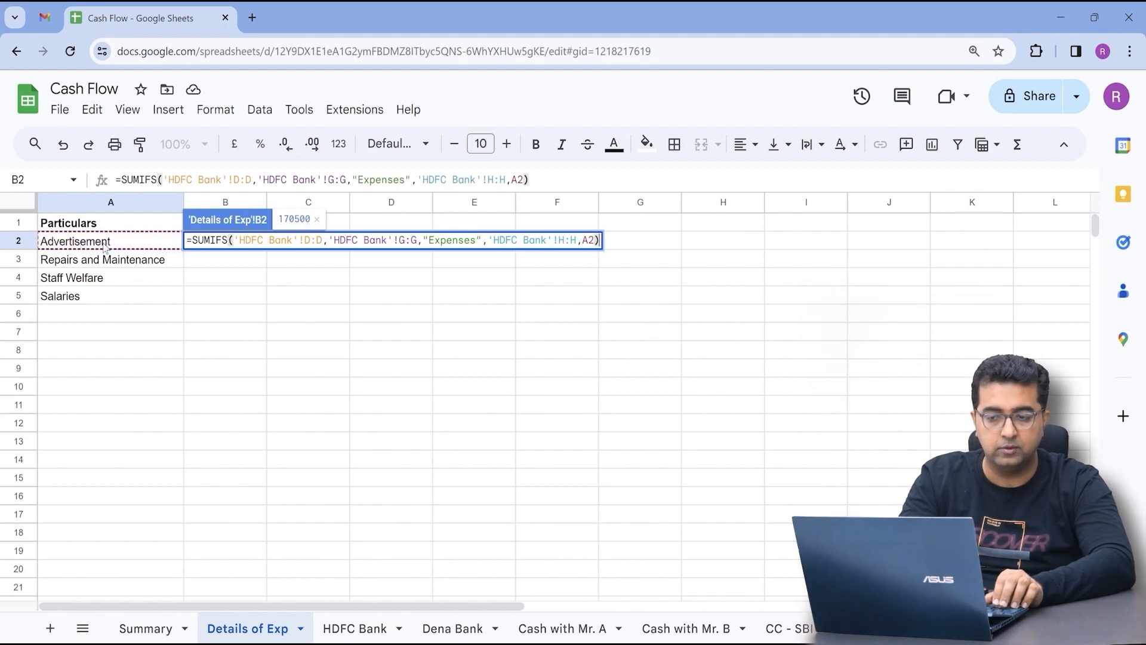
{"action": "key", "text": "Return"}
{"action": "key", "text": "Up"}
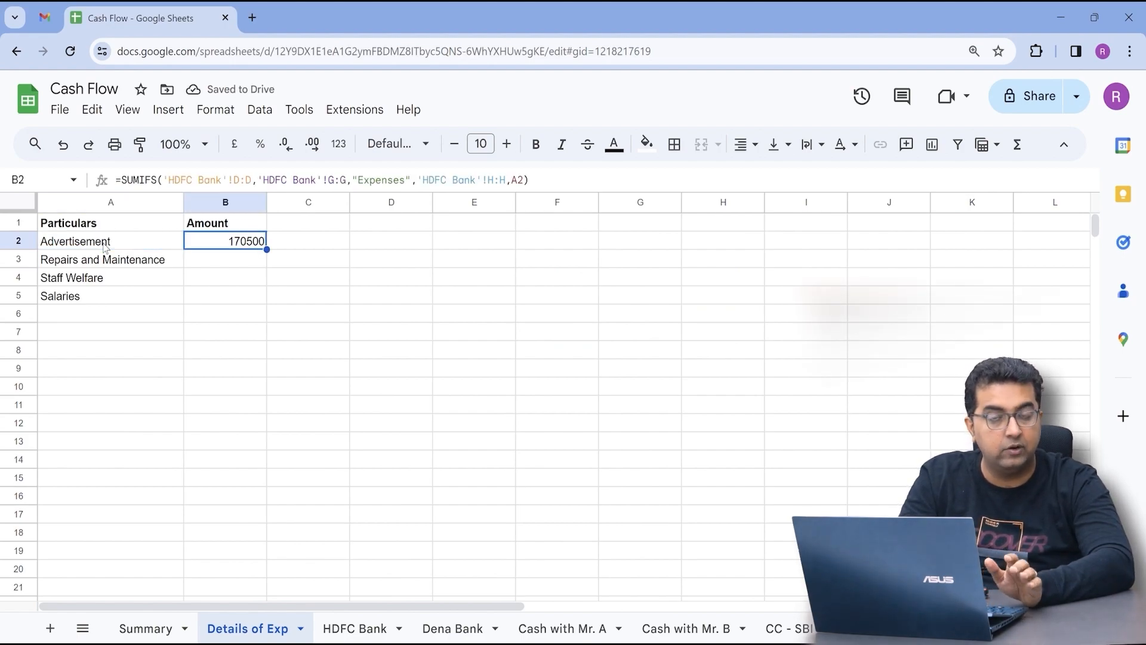
{"action": "left_click", "coordinate": [104, 245]}
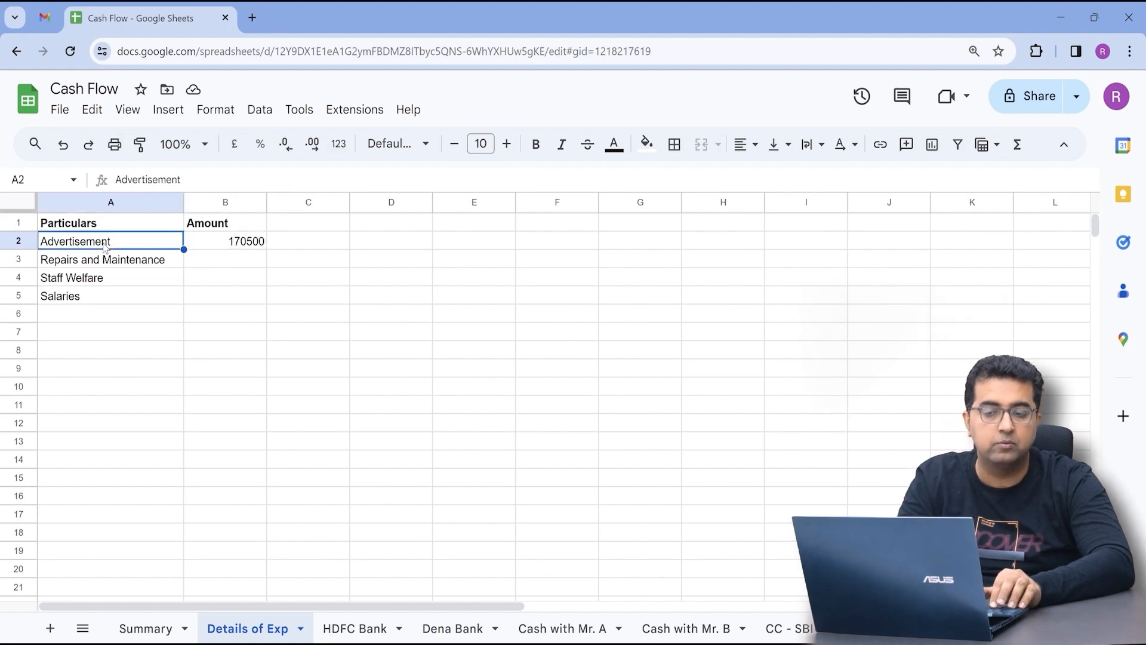
{"action": "key", "text": "Right"}
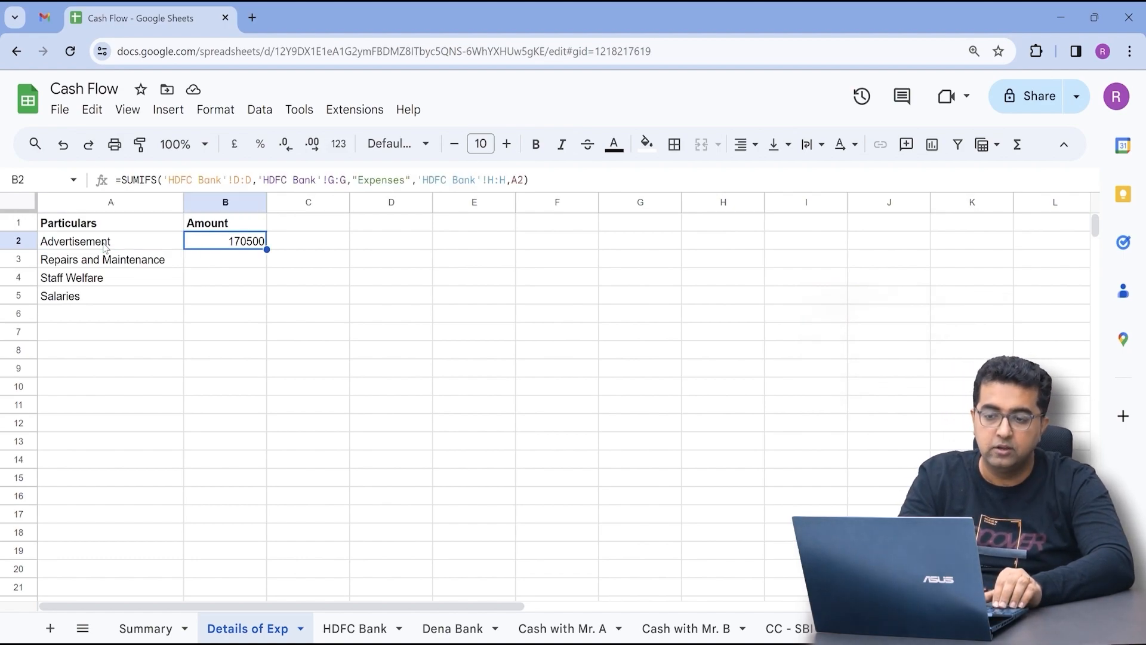
{"action": "key", "text": "F2"}
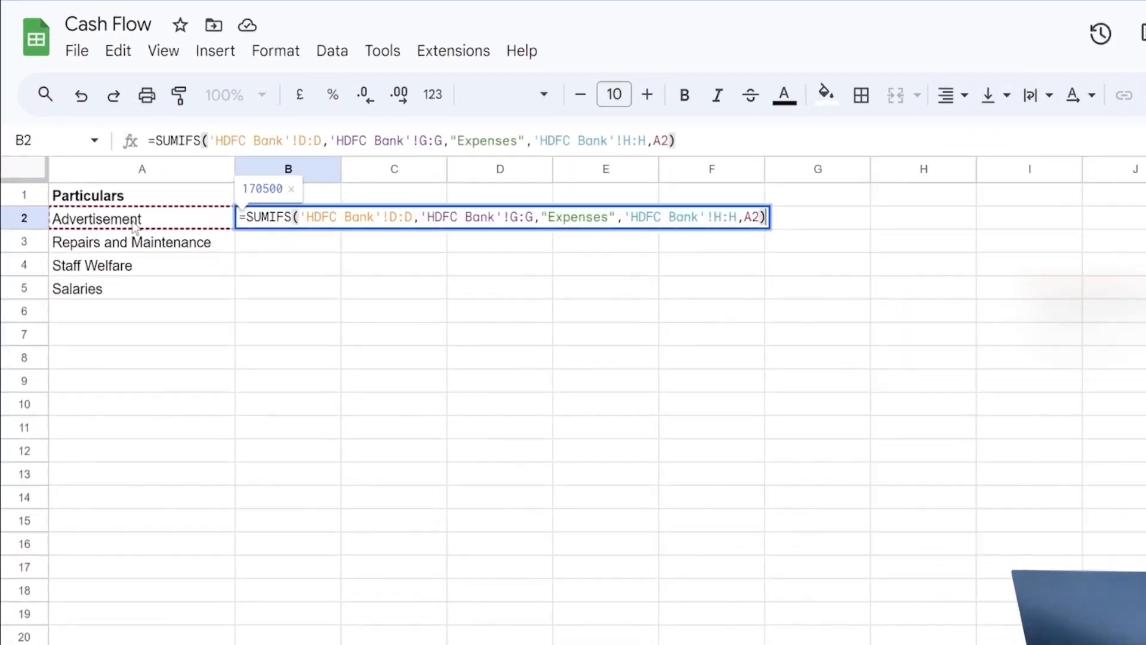
{"action": "type", "text": "-"}
{"action": "type", "text": "sumifs"}
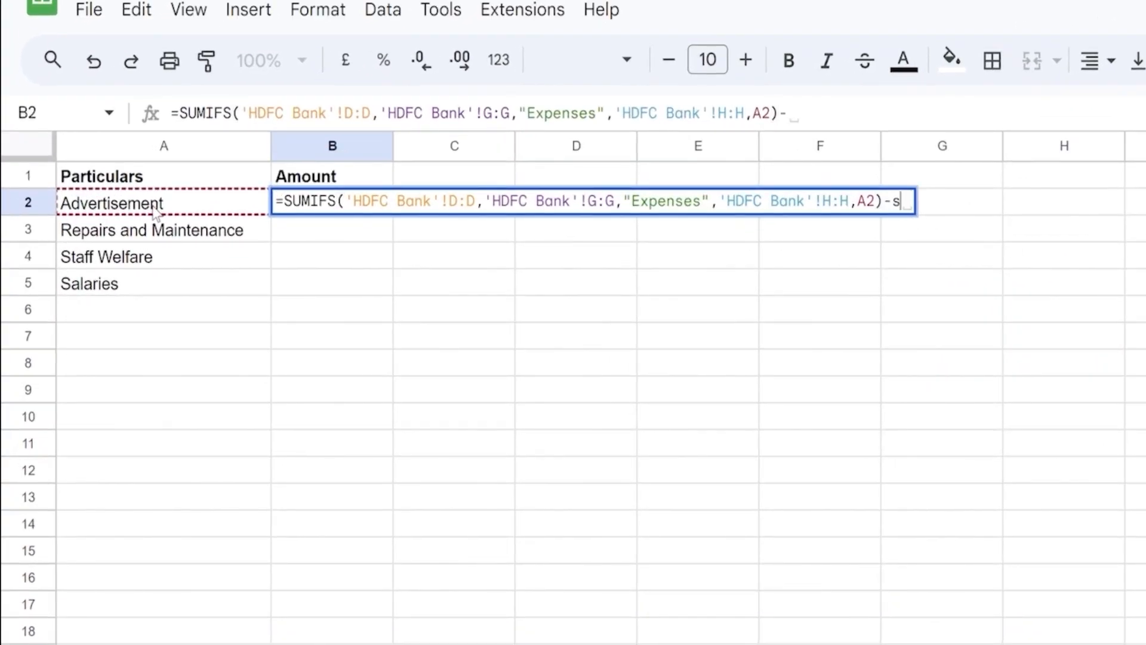
{"action": "key", "text": "Tab"}
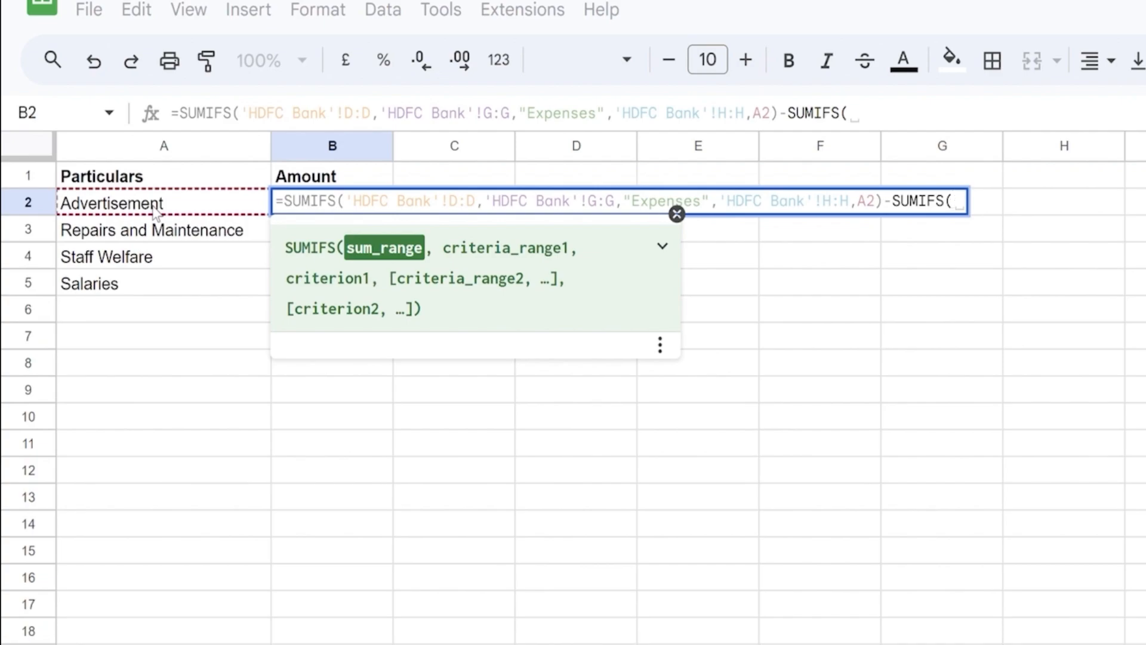
{"action": "key", "text": "Escape"}
{"action": "left_click", "coordinate": [154, 210]}
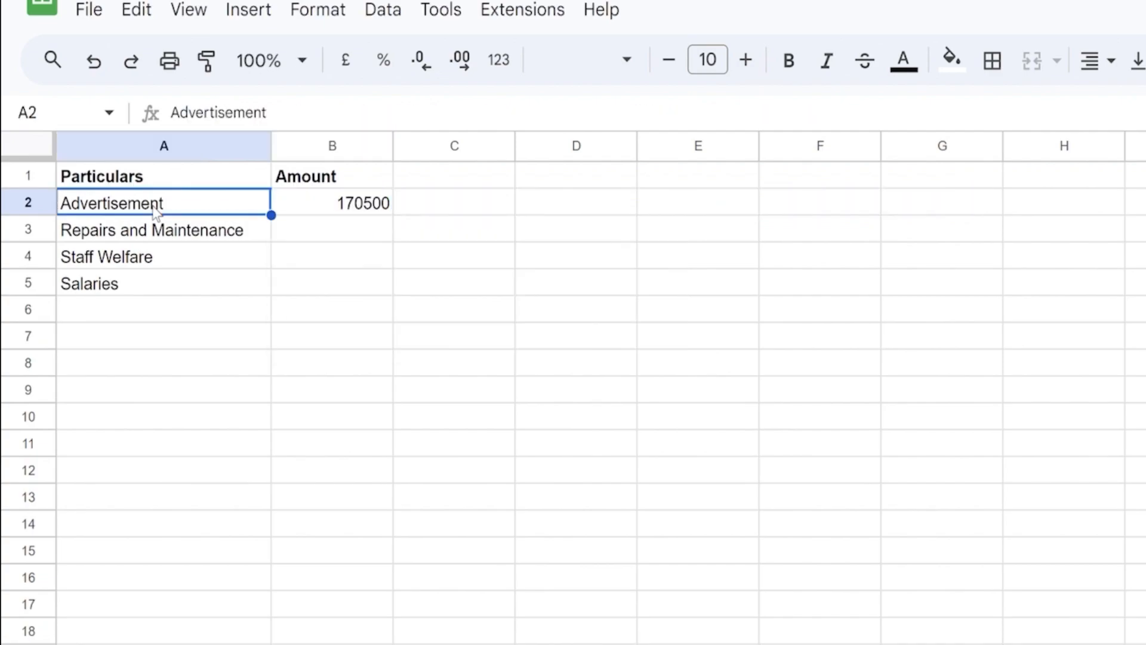
{"action": "key", "text": "Right"}
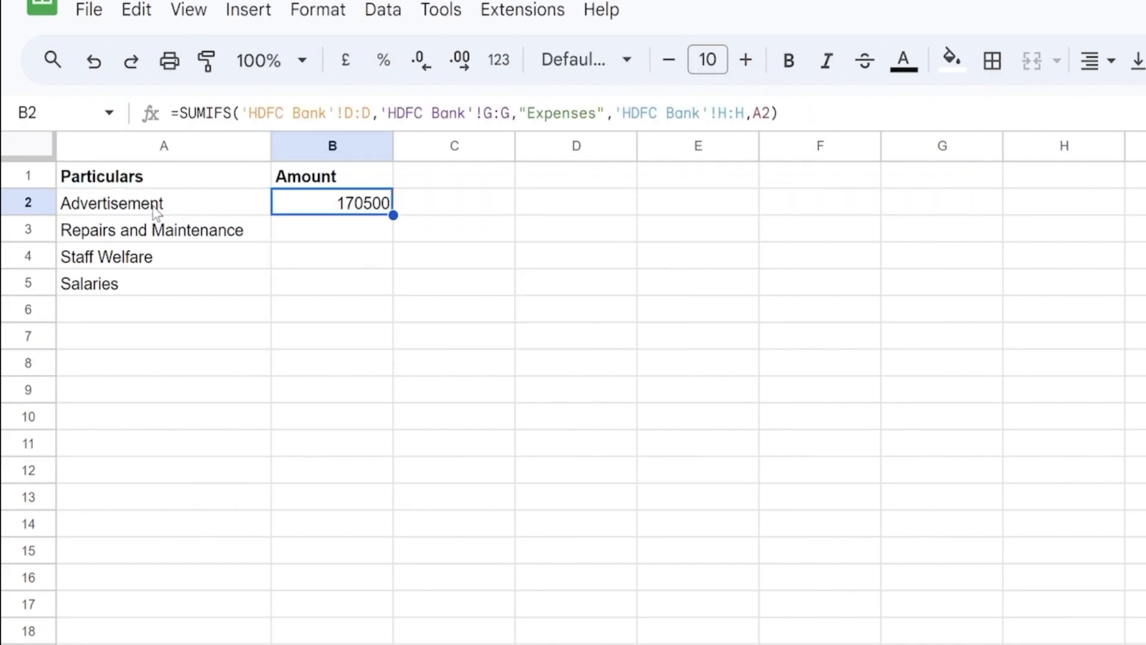
- Copy the B2 SUMIFS formula down to B3:B5 so each remaining expense type is totalled with its own column A criterion
{"action": "key", "text": "F2"}
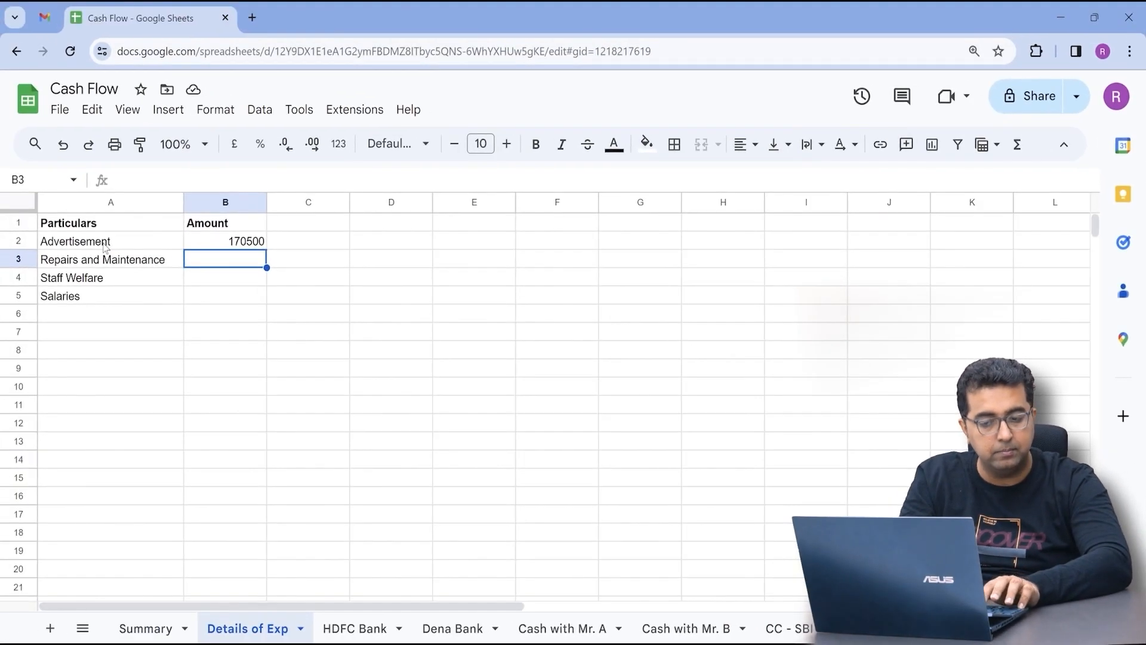
{"action": "type", "text": "=SUMIFS('HDFC Bank'!D:D,'HDFC Bank'!G:G,\"Expenses\",'HDFC Bank'!H:H,A3)"}
{"action": "key", "text": "Down"}
{"action": "type", "text": "=SUMIFS('HDFC Bank'!D:D,'HDFC Bank'!G:G,\"Expenses\",'HDFC Bank'!H:H,A4)"}
{"action": "key", "text": "Down"}
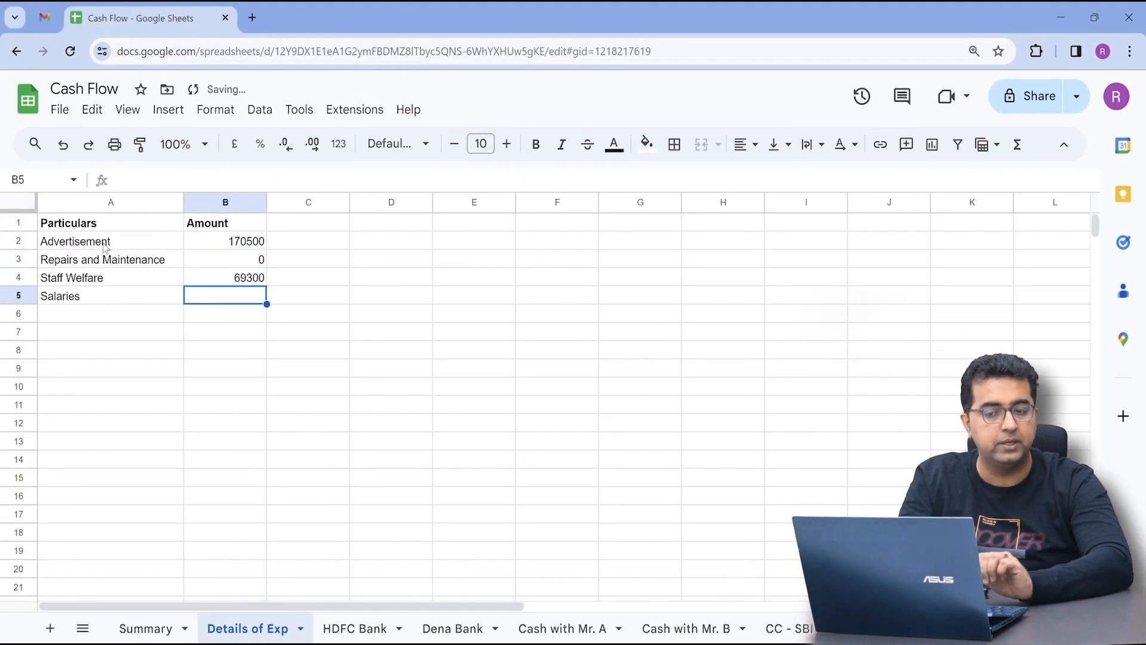
{"action": "type", "text": "=SUMIFS('HDFC Bank'!D:D,'HDFC Bank'!G:G,\"Expenses\",'HDFC Bank'!H:H,A5)"}
- Examine the SUMIFS formulas in B3 and B4 against their labels in column A of Details of Exp
{"action": "key", "text": "Up"}
{"action": "key", "text": "Up"}
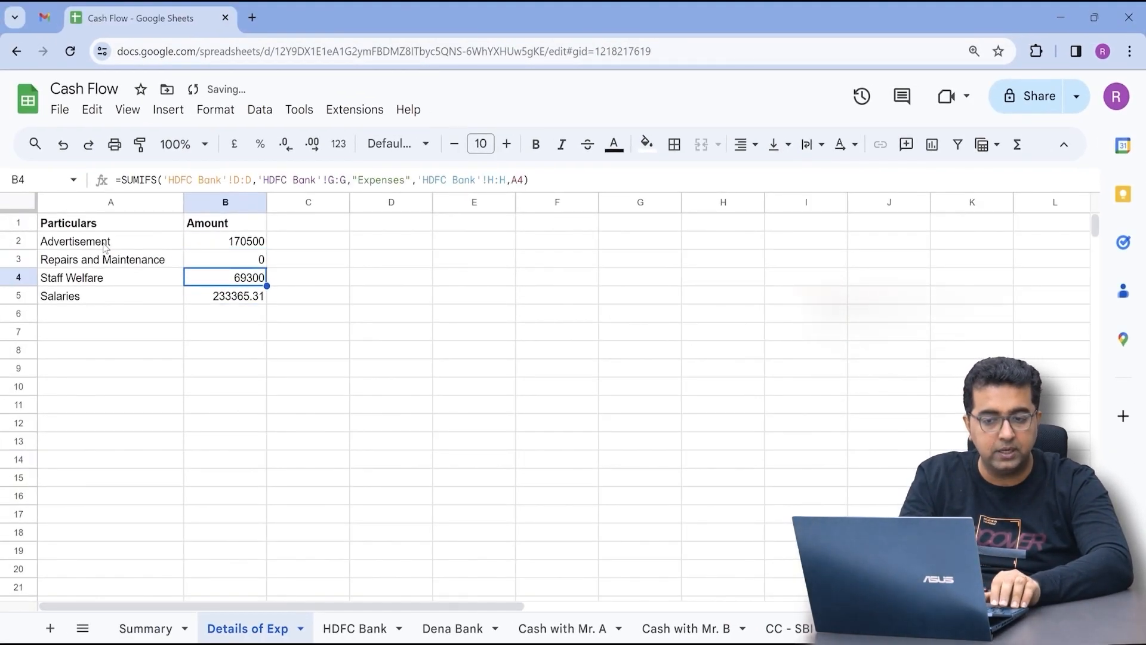
{"action": "key", "text": "F2"}
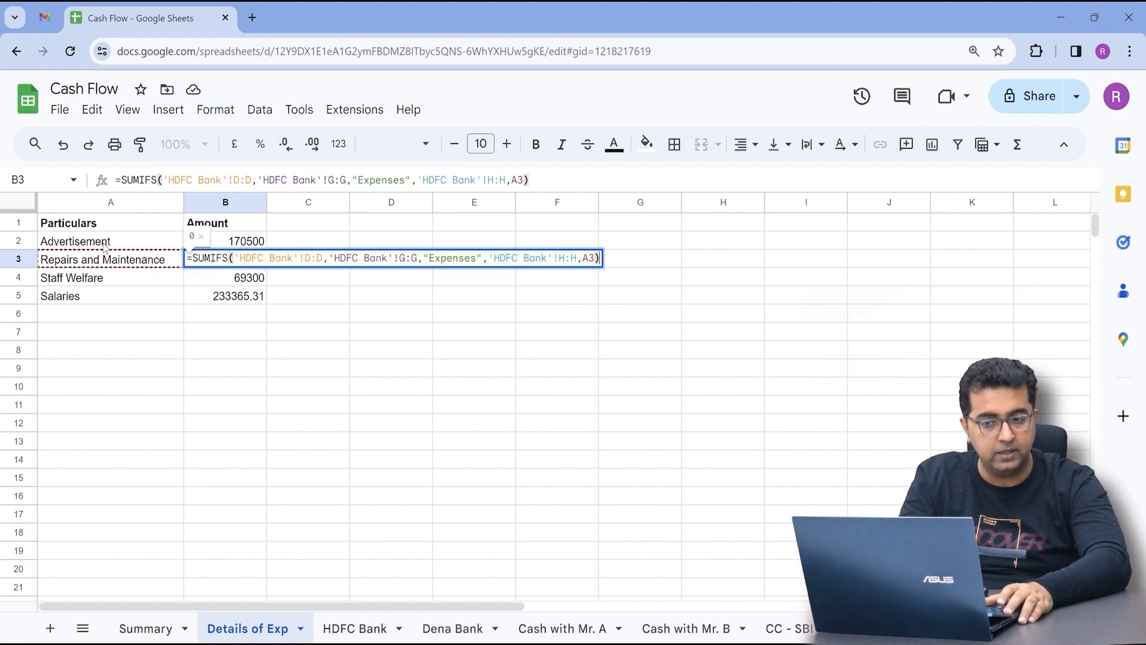
{"action": "key", "text": "Return"}
{"action": "key", "text": "F2"}
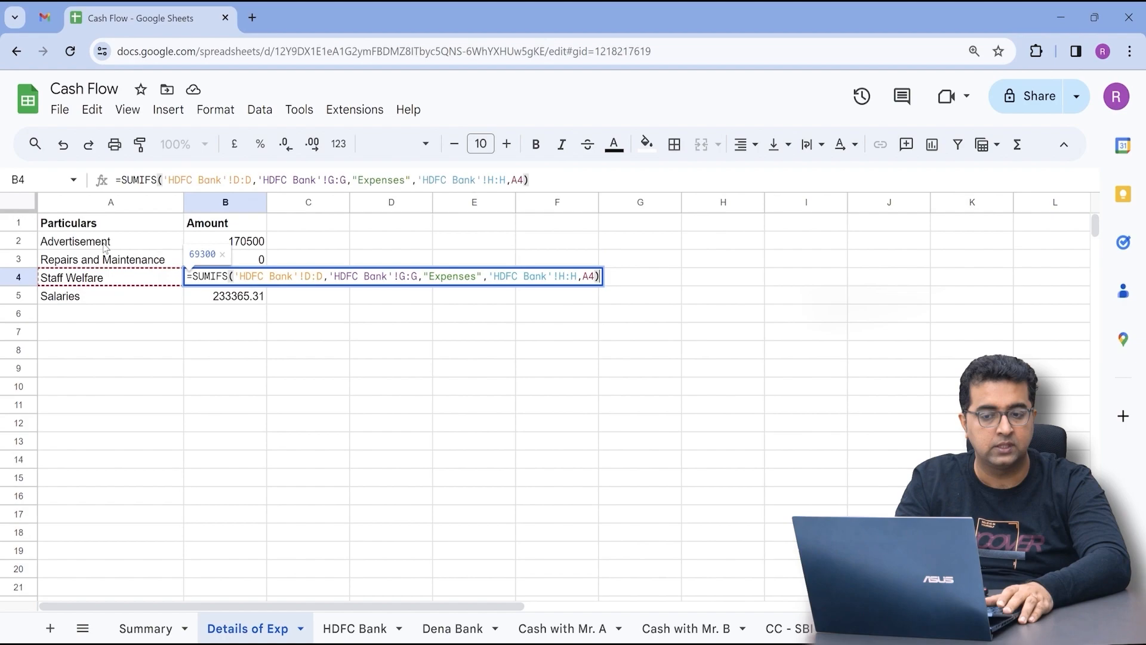
{"action": "key", "text": "Escape"}
{"action": "key", "text": "Left"}
{"action": "key", "text": "Right"}
{"action": "key", "text": "Up"}
{"action": "key", "text": "Left"}
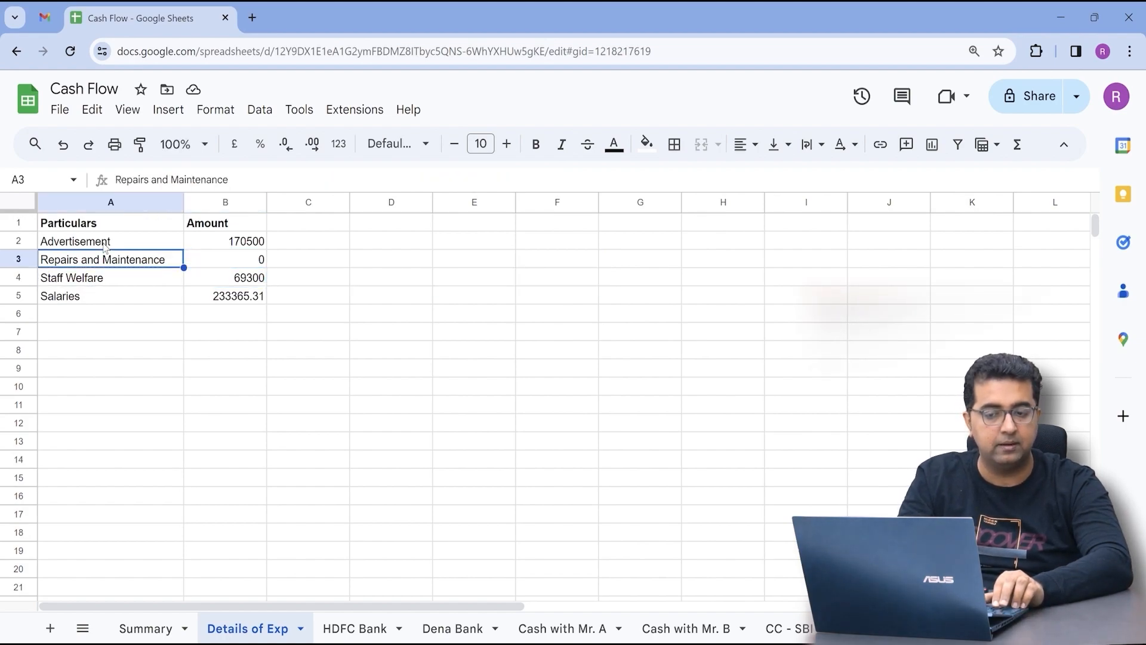
{"action": "key", "text": "Right"}
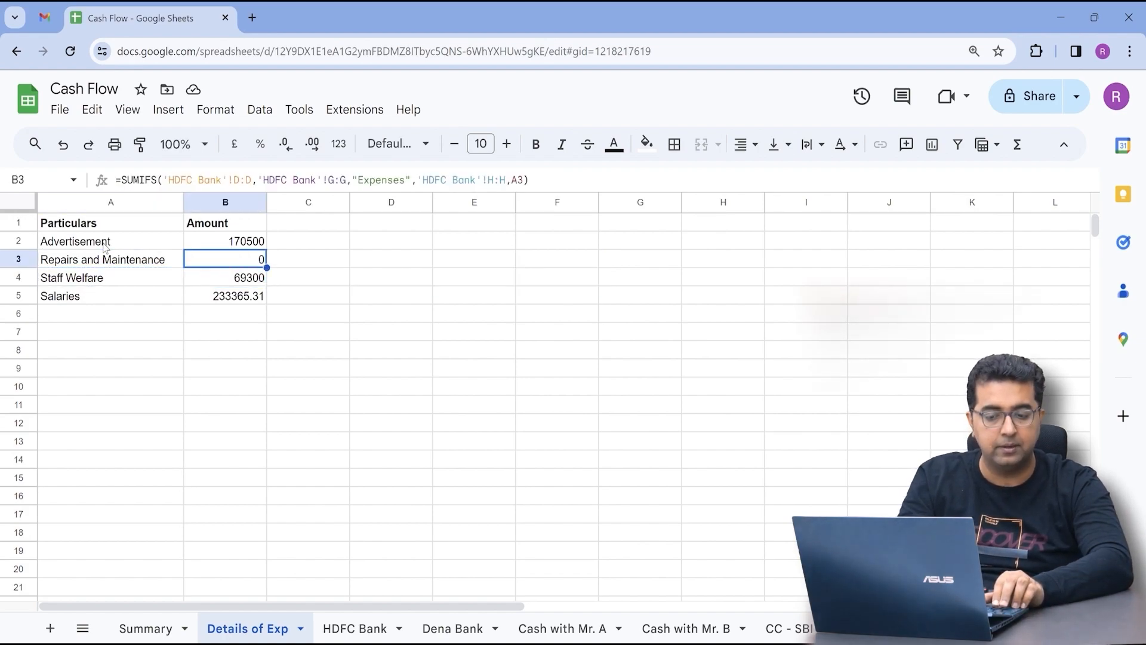
- Look through the Select One and Select Expenses Type columns of the HDFC Bank sheet for repairs and maintenance entries
{"action": "left_click", "coordinate": [351, 634]}
{"action": "key", "text": "Right"}
{"action": "key", "text": "Down"}
{"action": "key", "text": "Down"}
{"action": "key", "text": "Down"}
{"action": "key", "text": "Down"}
{"action": "key", "text": "Down"}
{"action": "key", "text": "Down"}
{"action": "key", "text": "Down"}
{"action": "key", "text": "Down"}
{"action": "key", "text": "Down"}
{"action": "key", "text": "Down"}
{"action": "key", "text": "Down"}
{"action": "key", "text": "Down"}
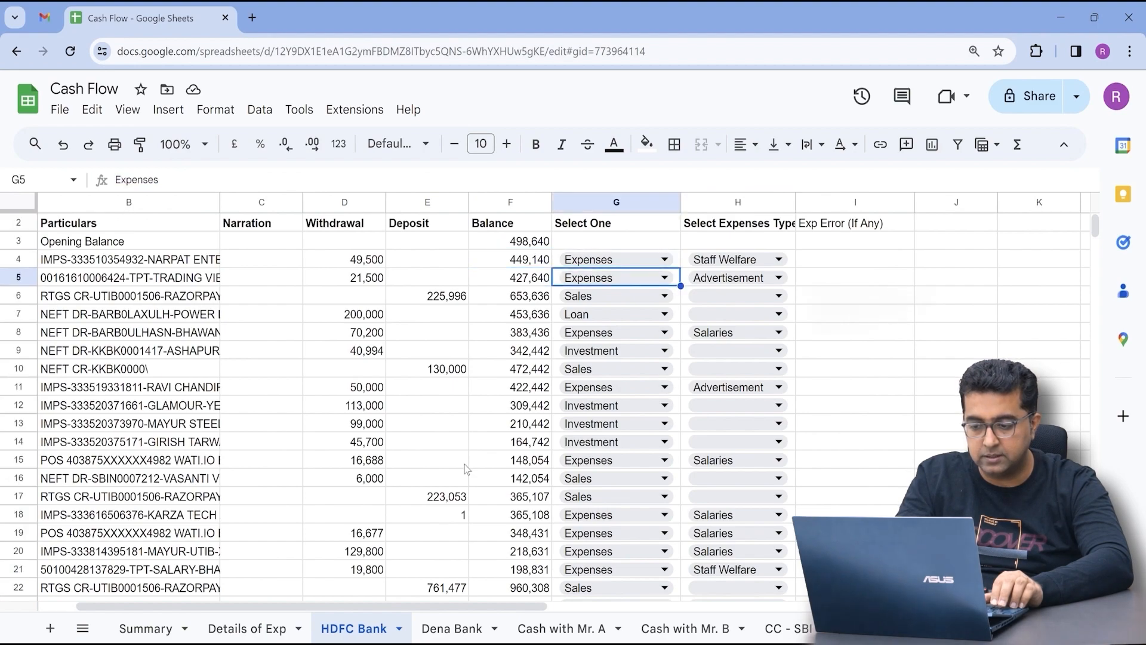
{"action": "key", "text": "Down"}
{"action": "key", "text": "Down"}
{"action": "key", "text": "Down"}
{"action": "key", "text": "Down"}
{"action": "key", "text": "Down"}
{"action": "key", "text": "Down"}
{"action": "key", "text": "Down"}
{"action": "key", "text": "Down"}
{"action": "key", "text": "Down"}
{"action": "key", "text": "Down"}
{"action": "key", "text": "Down"}
{"action": "key", "text": "Down"}
{"action": "key", "text": "Down"}
{"action": "key", "text": "Down"}
{"action": "key", "text": "Down"}
{"action": "key", "text": "Down"}
{"action": "key", "text": "Down"}
{"action": "key", "text": "Down"}
{"action": "key", "text": "Down"}
{"action": "key", "text": "Down"}
{"action": "key", "text": "Right"}
{"action": "key", "text": "Up"}
{"action": "key", "text": "Up"}
{"action": "key", "text": "Up"}
{"action": "key", "text": "Up"}
{"action": "key", "text": "Up"}
{"action": "key", "text": "Up"}
{"action": "key", "text": "Up"}
{"action": "key", "text": "Up"}
{"action": "key", "text": "Up"}
{"action": "key", "text": "Up"}
{"action": "key", "text": "Up"}
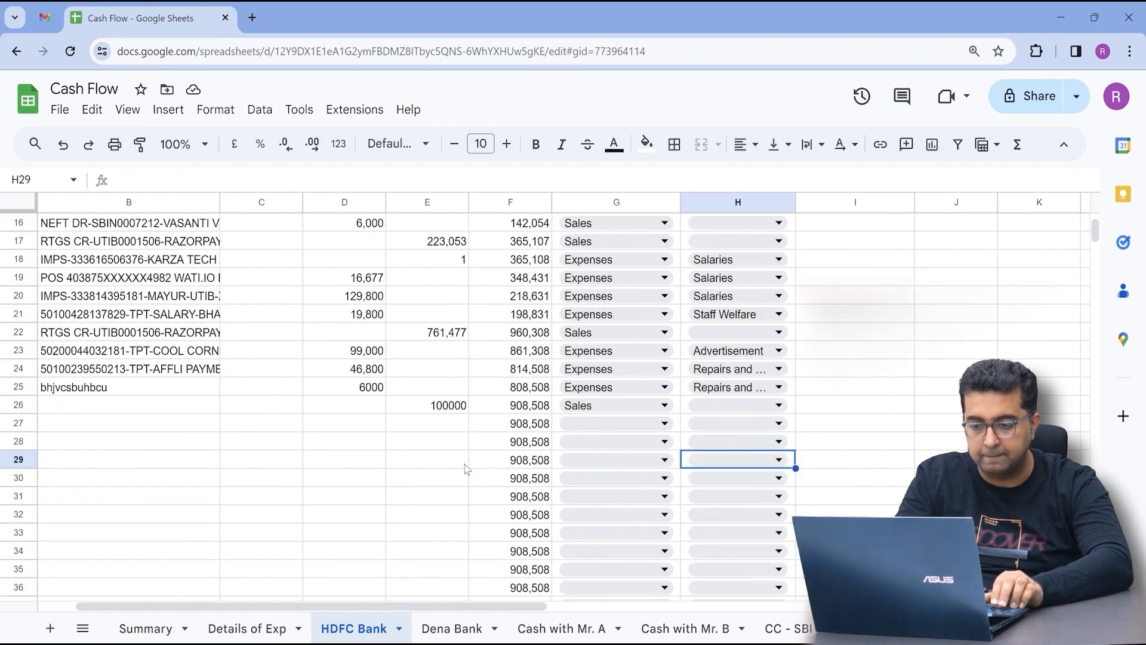
- Check row 24 of HDFC Bank and the exact wording of the expense type option chosen in H24
{"action": "key", "text": "Left"}
{"action": "key", "text": "Left"}
{"action": "key", "text": "Up"}
{"action": "key", "text": "Left"}
{"action": "key", "text": "Left"}
{"action": "key", "text": "Left"}
{"action": "key", "text": "Left"}
{"action": "key", "text": "Right"}
{"action": "key", "text": "Right"}
{"action": "key", "text": "Right"}
{"action": "key", "text": "Right"}
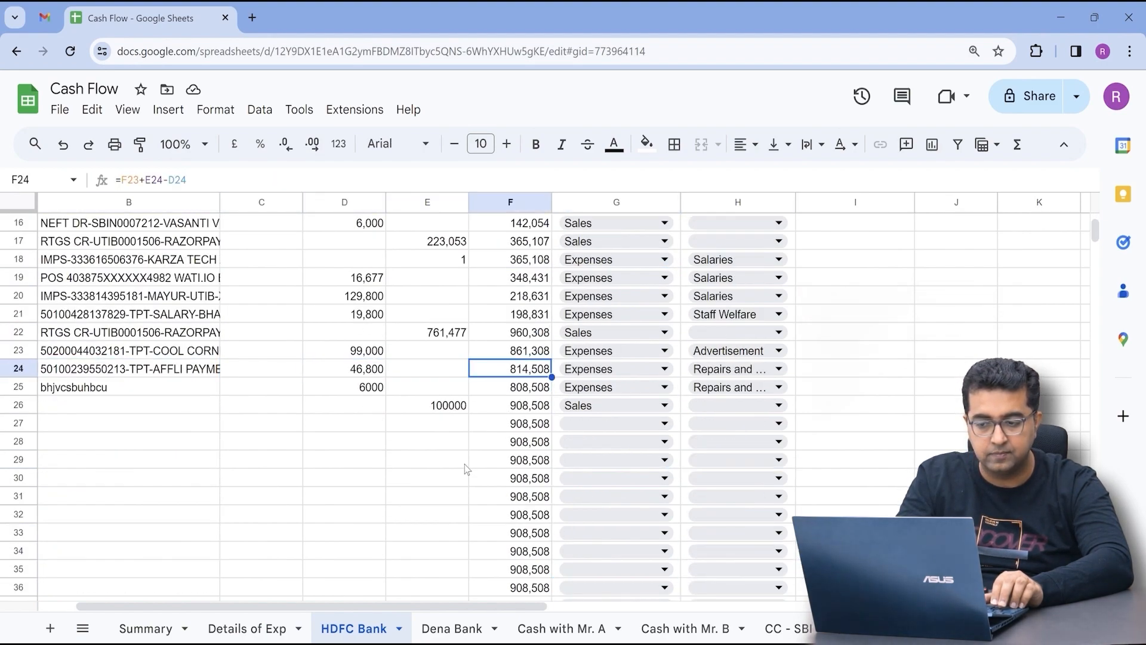
{"action": "key", "text": "Right"}
{"action": "key", "text": "Right"}
{"action": "key", "text": "Return"}
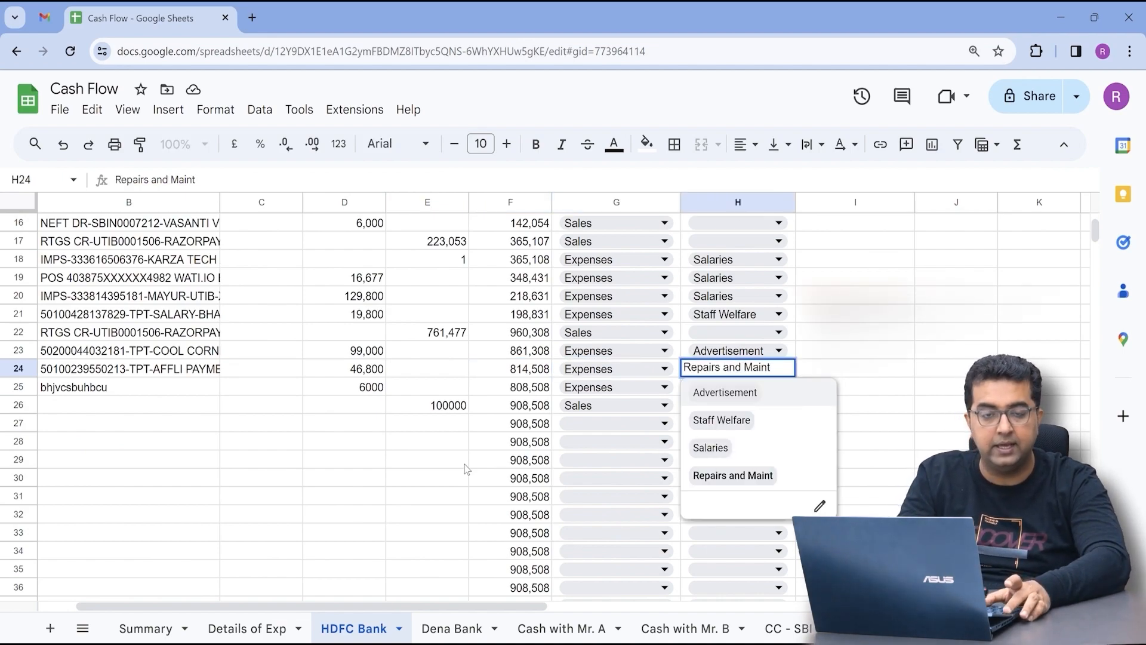
{"action": "key", "text": "Return"}
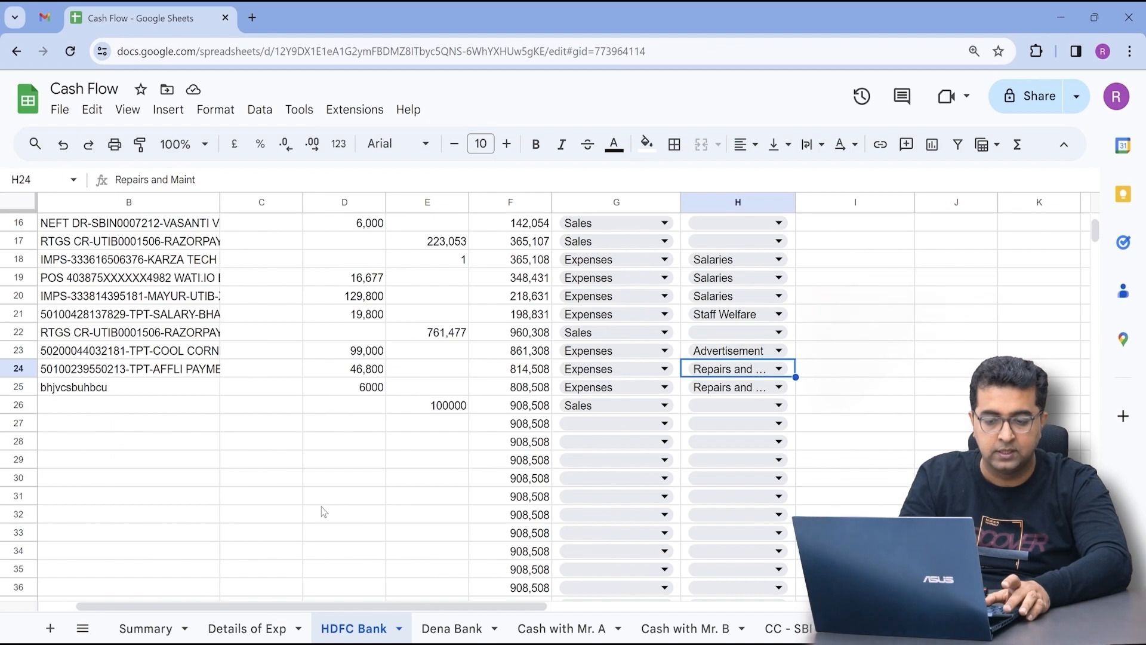
- Inspect the arguments of the SUMIFS formula in B3 of Details of Exp without changing it
{"action": "left_click", "coordinate": [234, 632]}
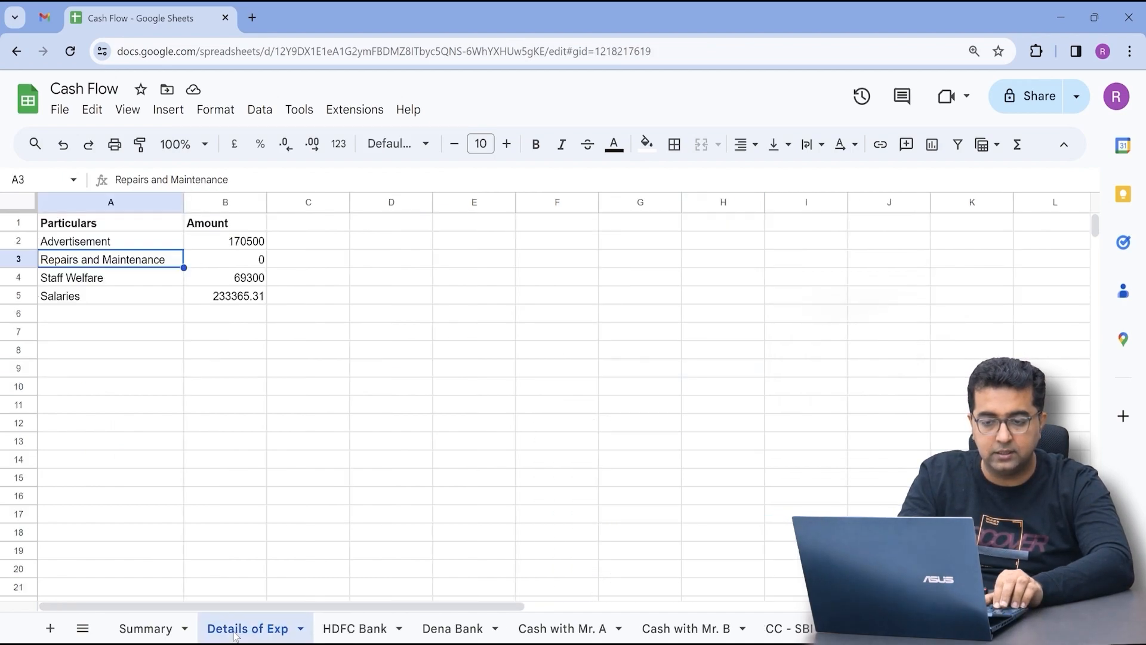
{"action": "key", "text": "Right"}
{"action": "key", "text": "F2"}
{"action": "key", "text": "Left"}
{"action": "key", "text": "Left"}
{"action": "key", "text": "Left"}
{"action": "key", "text": "Left"}
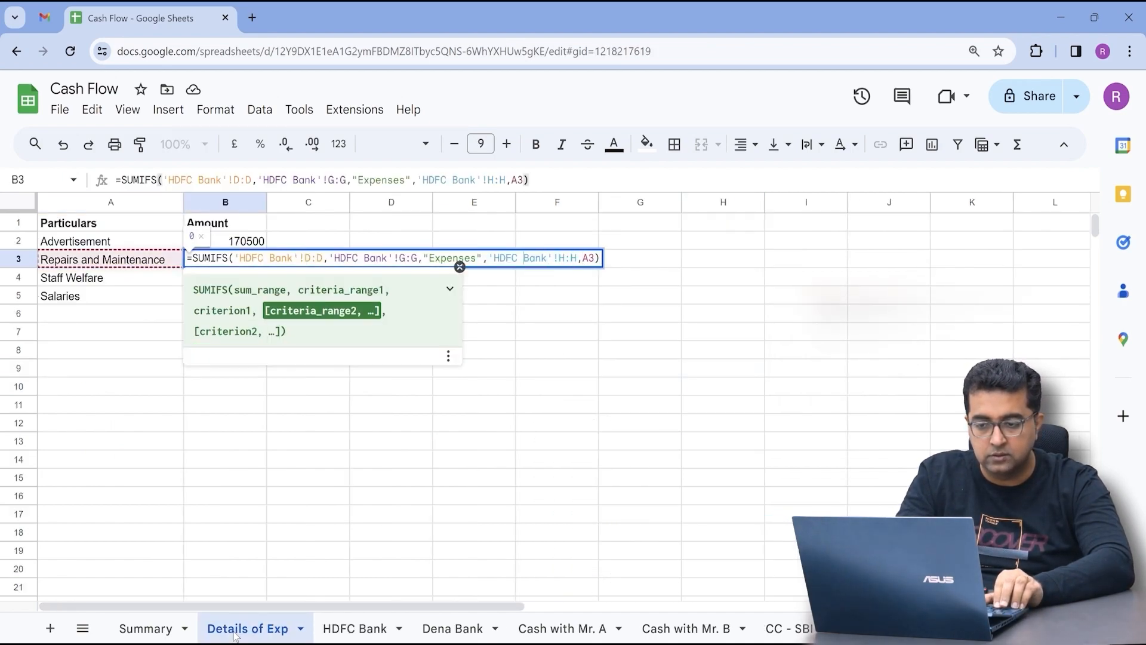
{"action": "key", "text": "Left"}
{"action": "key", "text": "Left"}
{"action": "key", "text": "Left"}
{"action": "key", "text": "Left"}
{"action": "key", "text": "Left"}
{"action": "key", "text": "Left"}
{"action": "key", "text": "Left"}
{"action": "key", "text": "Escape"}
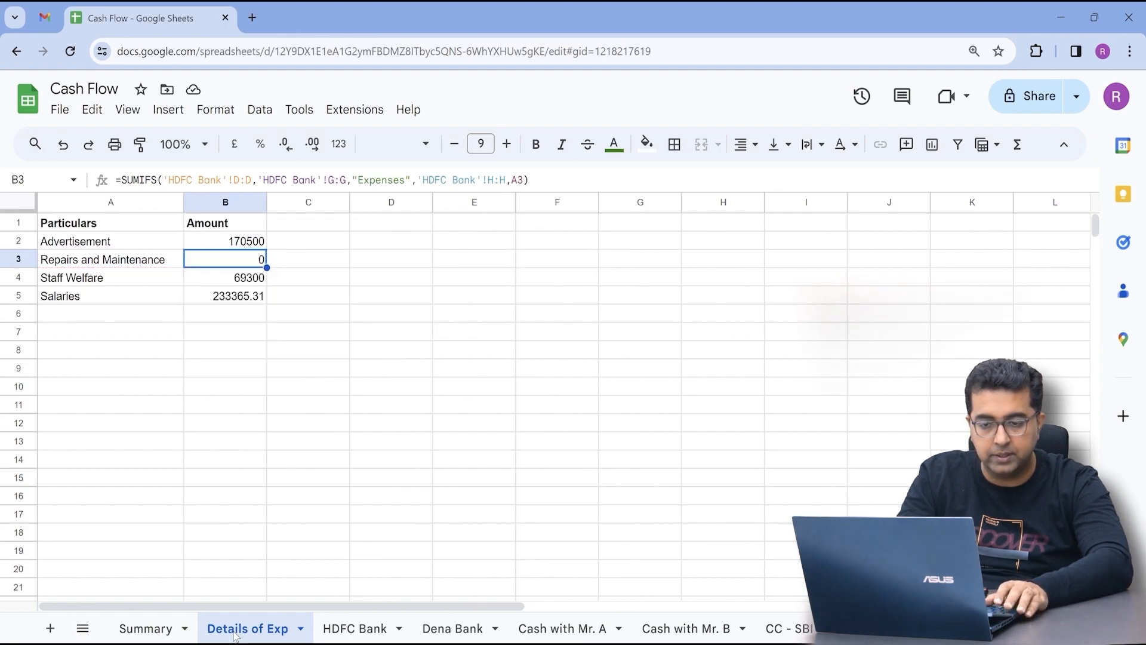
- Shorten the A3 label in Details of Exp to "Repairs and Maint" to match the HDFC Bank option
{"action": "key", "text": "Left"}
{"action": "key", "text": "F2"}
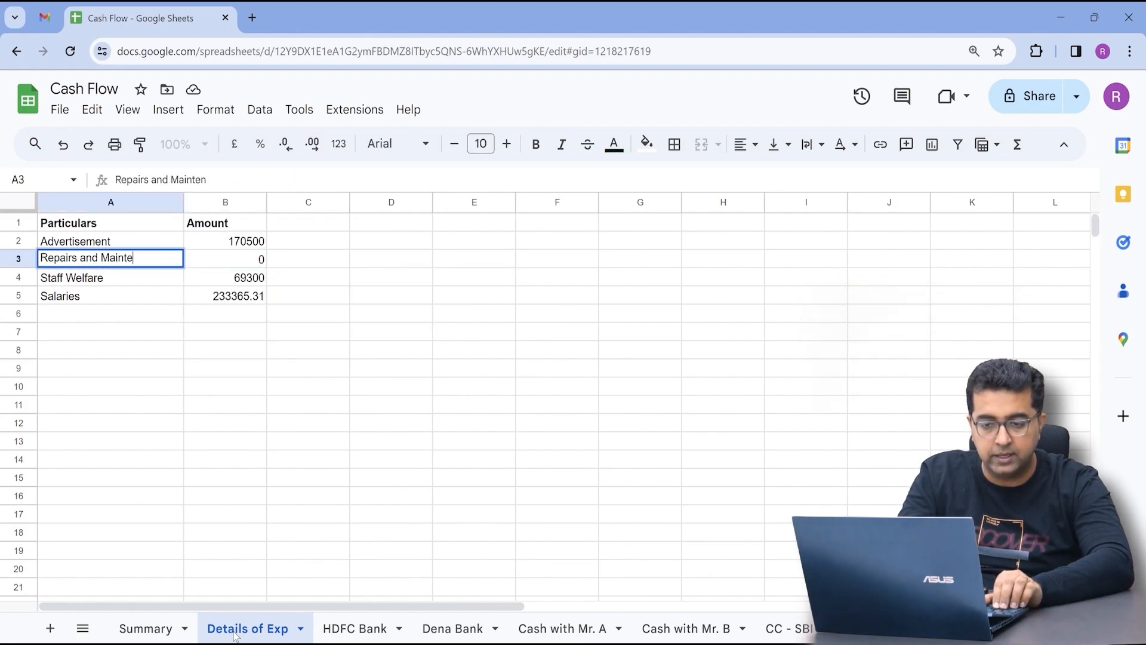
{"action": "type", "text": "t"}
{"action": "key", "text": "Return"}
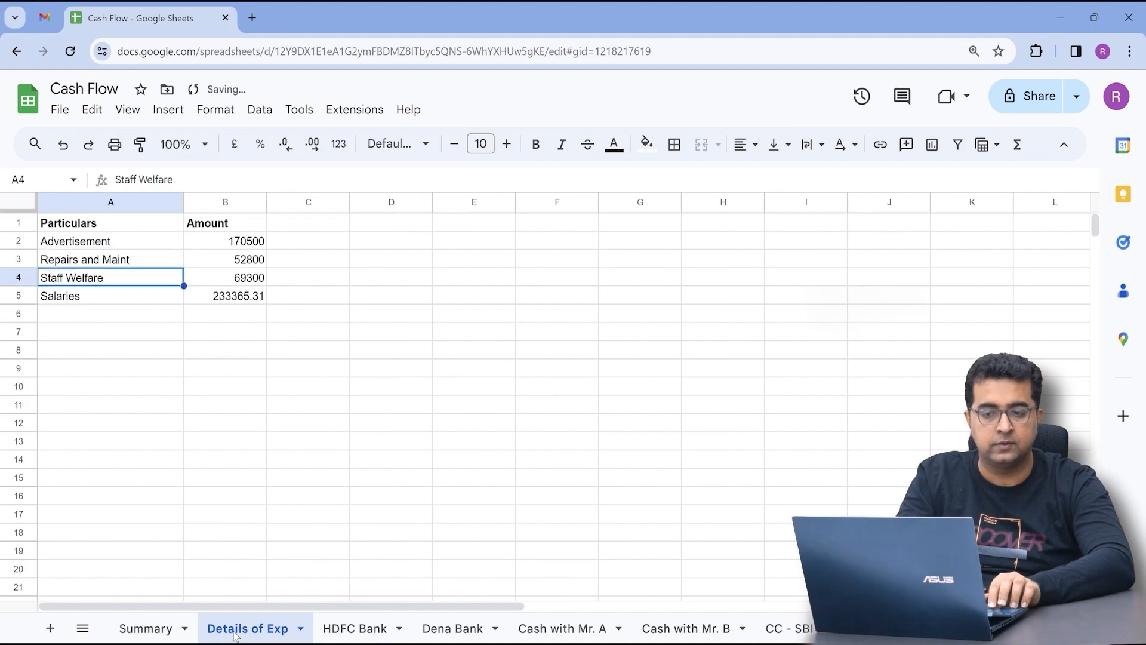
{"action": "key", "text": "Up"}
{"action": "key", "text": "Right"}
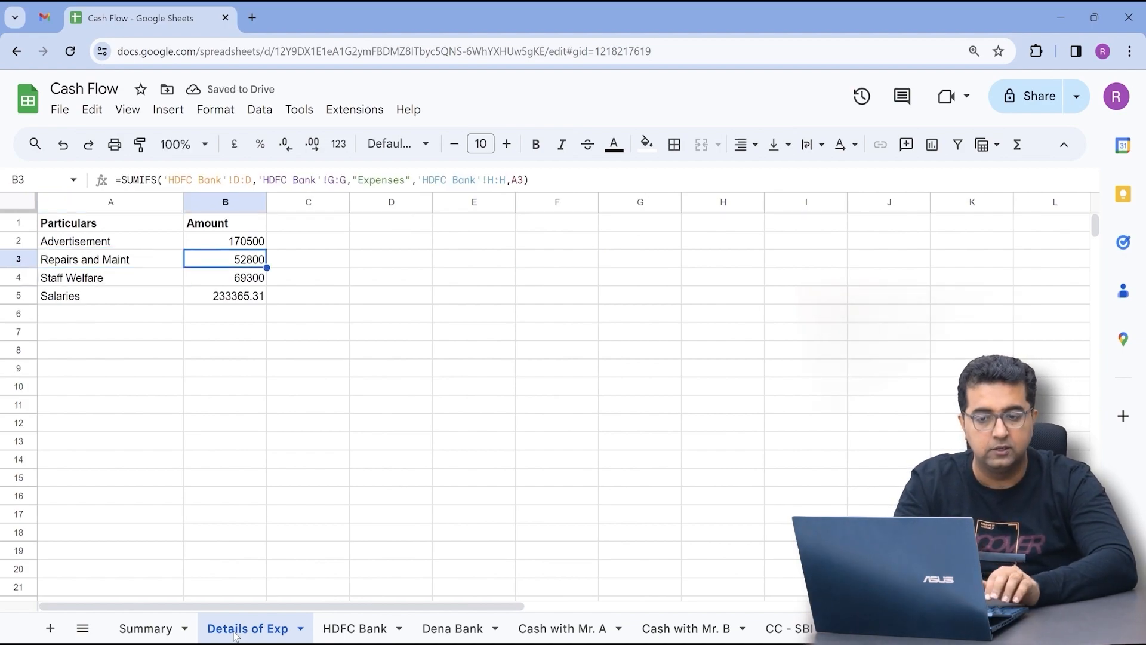
{"action": "key", "text": "Up"}
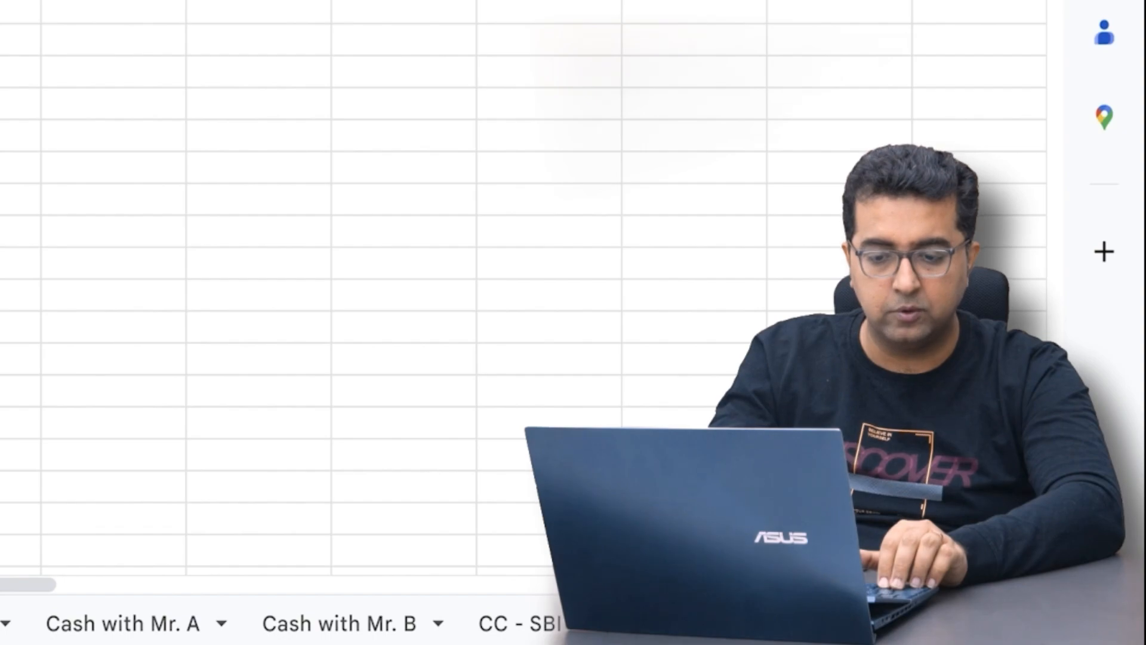
- Assign the Salaries expense type to the Sales transaction in row 22 of the HDFC Bank sheet
{"action": "key", "text": "ctrl+shift+Page_Down"}
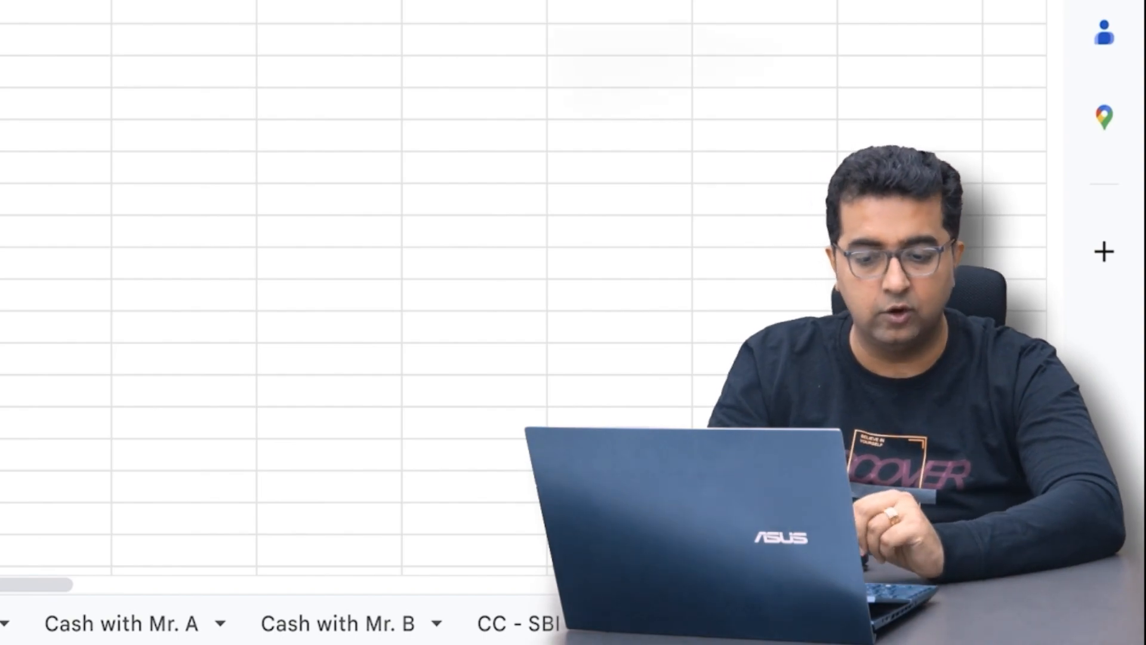
{"action": "key", "text": "ctrl+shift+Page_Down"}
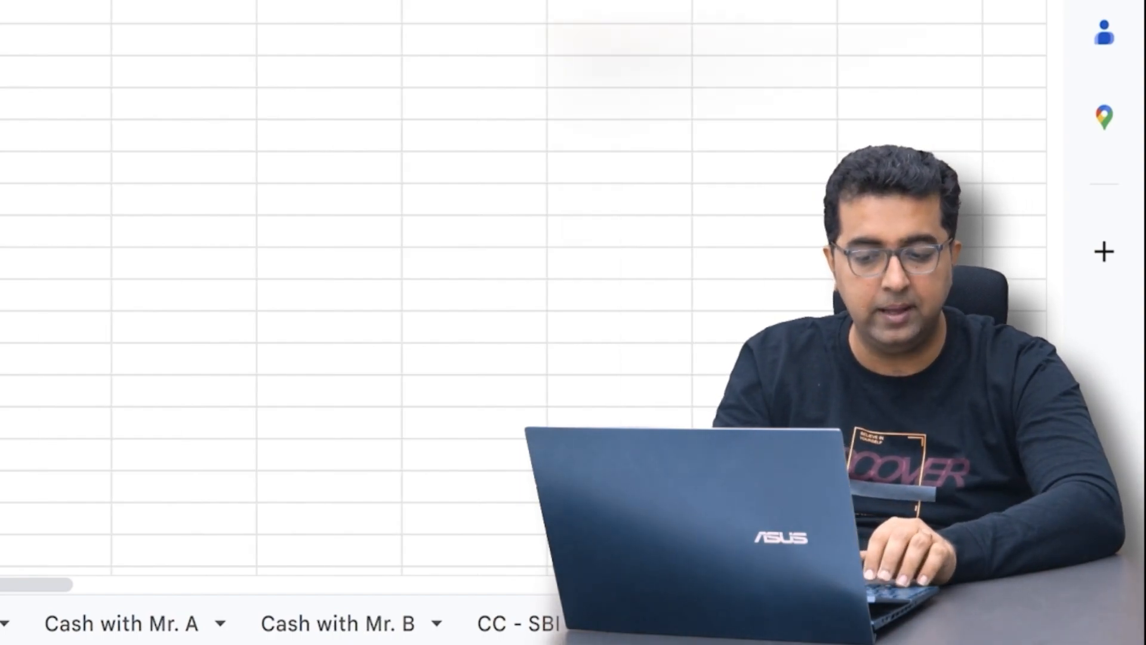
{"action": "scroll", "coordinate": [523, 287], "scroll_direction": "right", "scroll_amount": 2}
{"action": "key", "text": "ctrl+shift+Page_Down"}
{"action": "key", "text": "Left"}
{"action": "key", "text": "Left"}
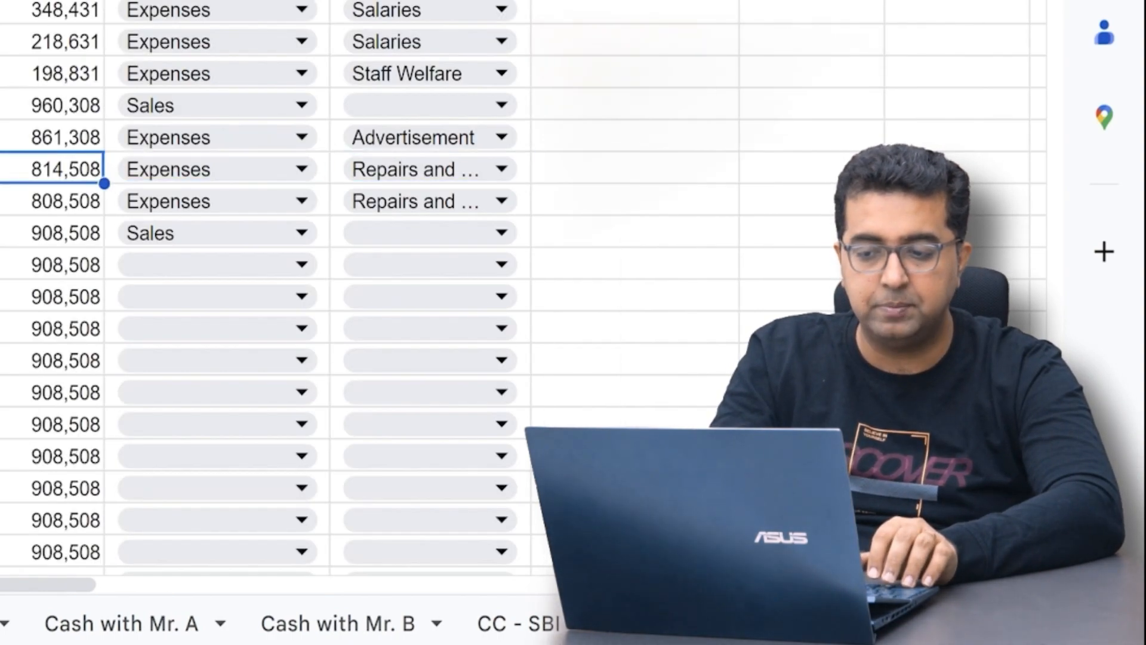
{"action": "key", "text": "Right"}
{"action": "key", "text": "Up"}
{"action": "key", "text": "Up"}
{"action": "key", "text": "Right"}
{"action": "key", "text": "Left"}
{"action": "key", "text": "Right"}
{"action": "key", "text": "Return"}
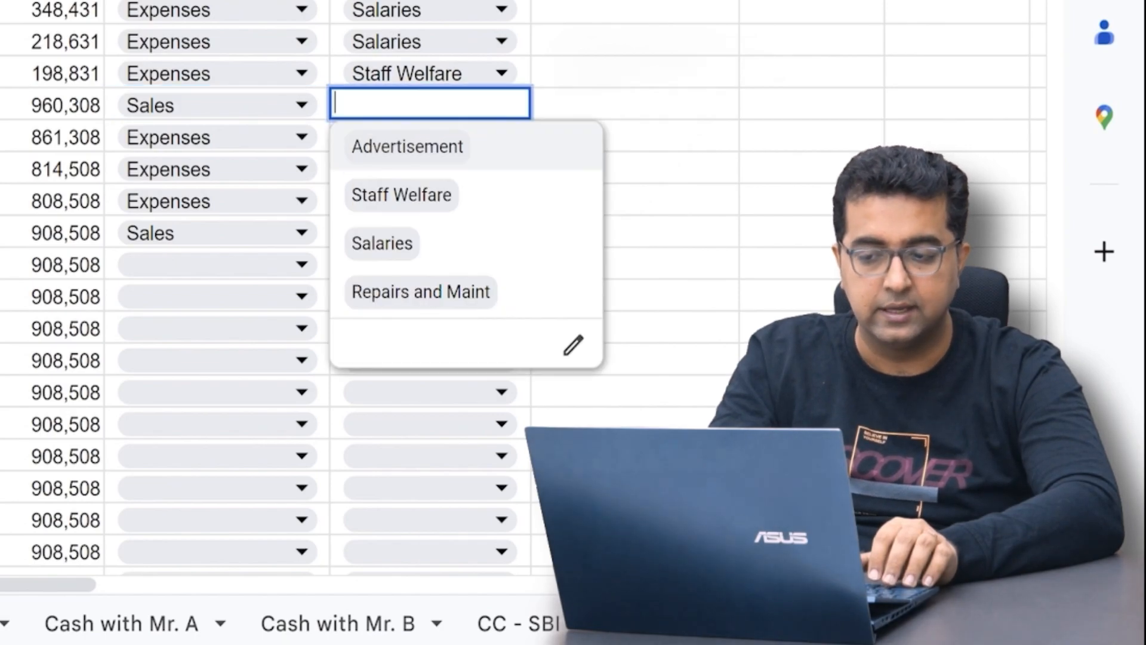
{"action": "key", "text": "Return"}
{"action": "key", "text": "Up"}
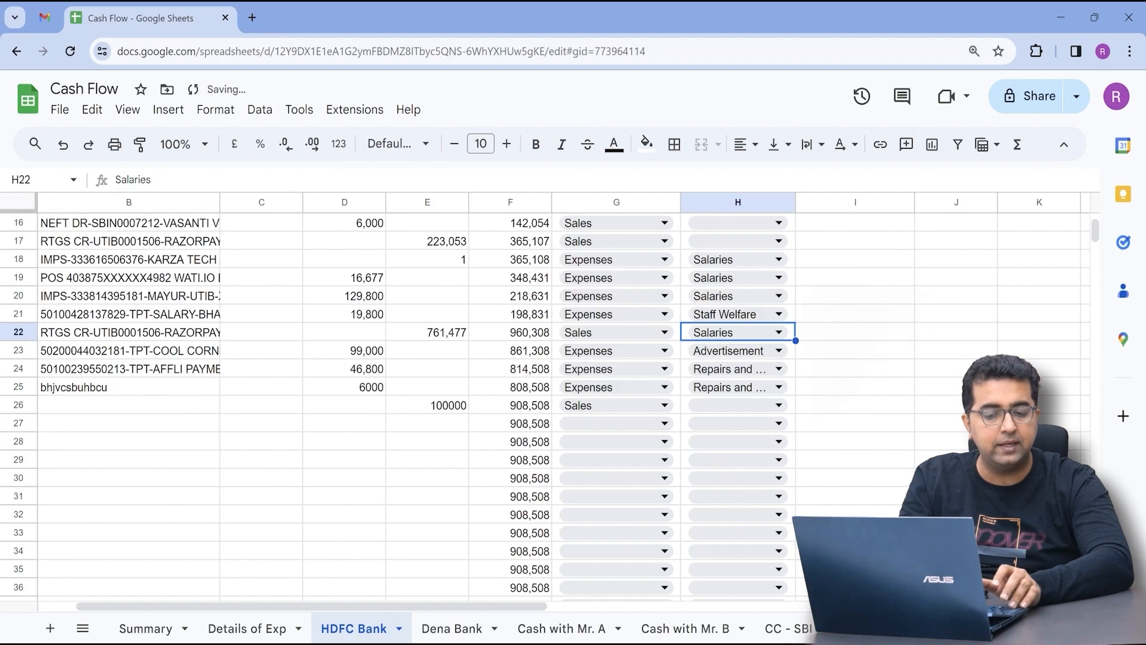
- Review the Salaries SUMIFS formula in B5 of Details of Exp and go back to the HDFC Bank sheet
{"action": "left_click", "coordinate": [139, 632]}
{"action": "left_click", "coordinate": [216, 632]}
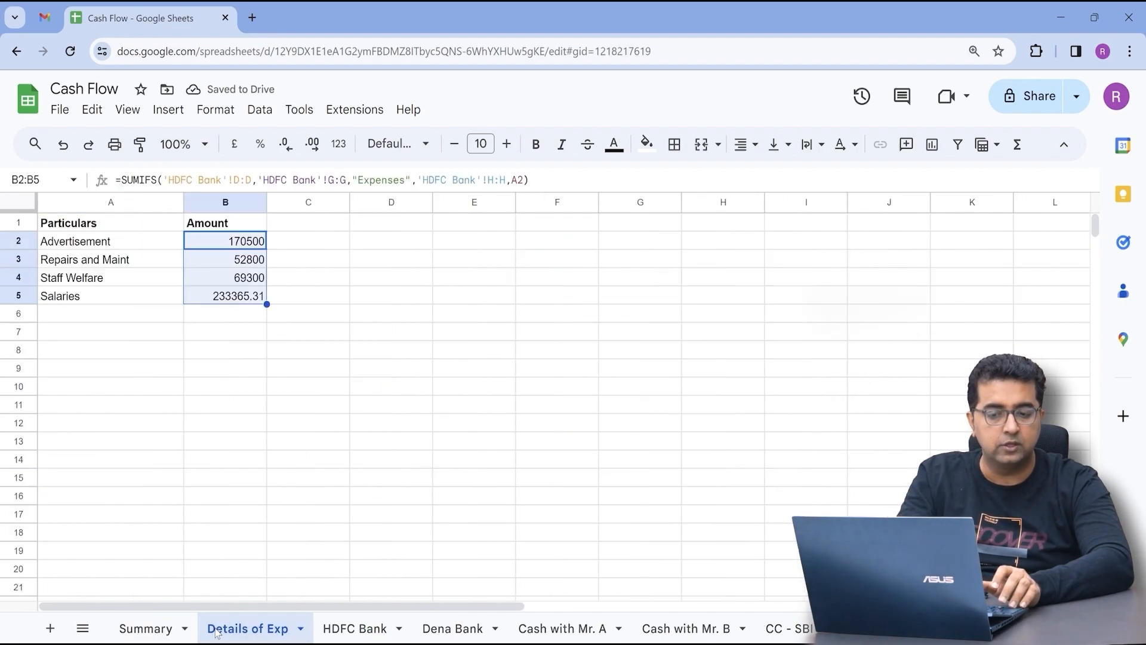
{"action": "key", "text": "F2"}
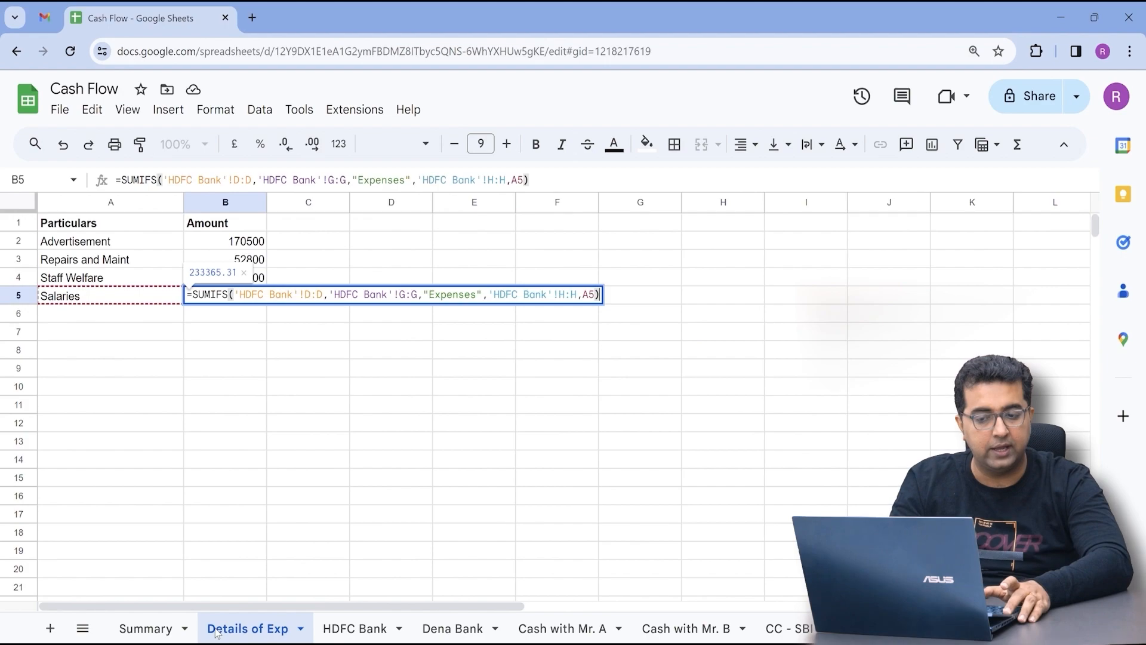
{"action": "key", "text": "Escape"}
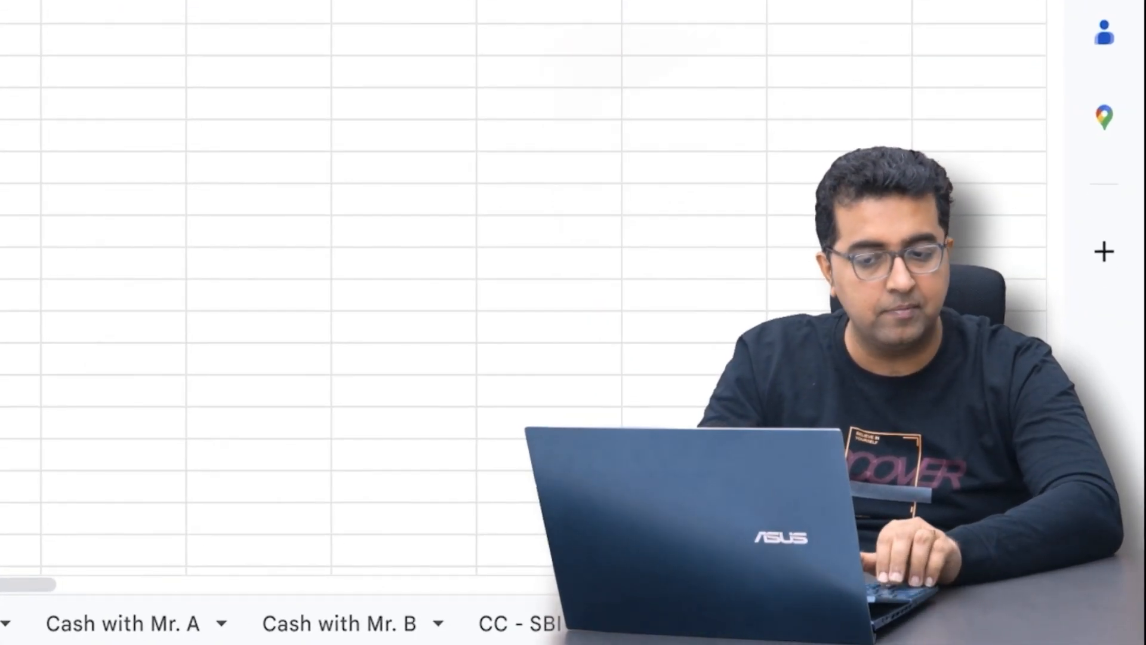
{"action": "key", "text": "ctrl+Page_Down"}
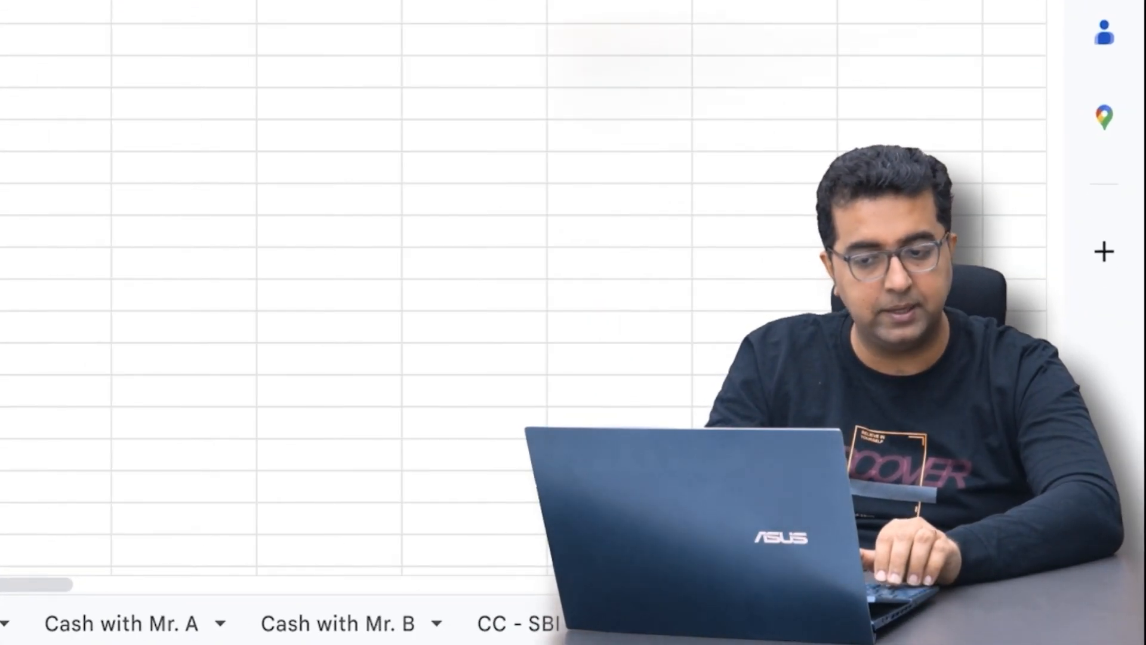